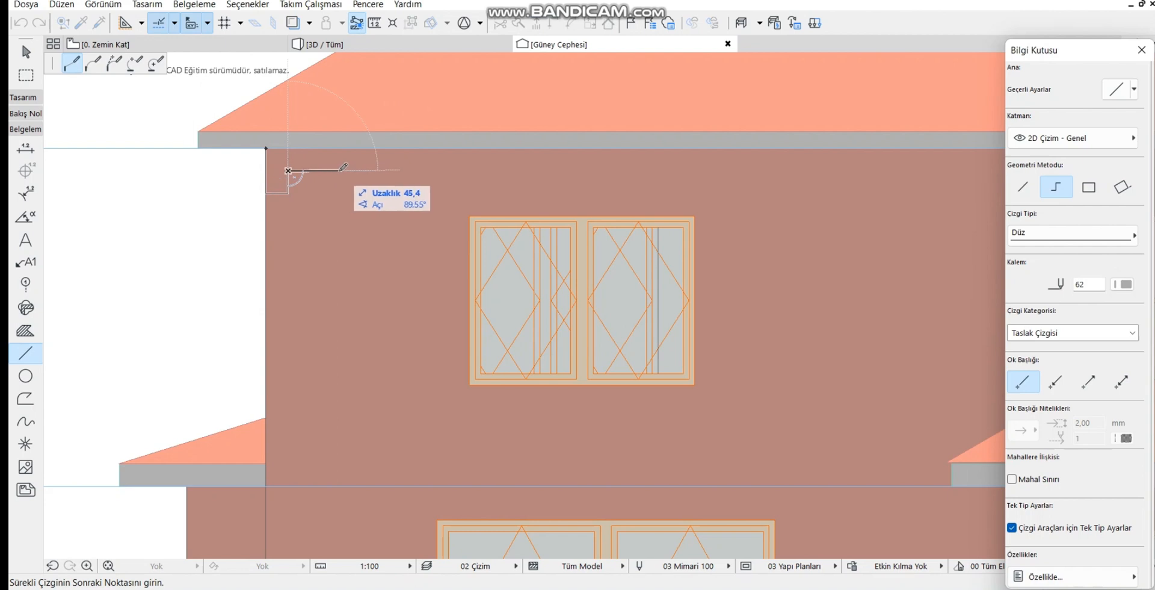
Complete the closed L-shaped block outline at the wall's upper corner with its 20 cm steps and 40 cm top edge
key(Return)
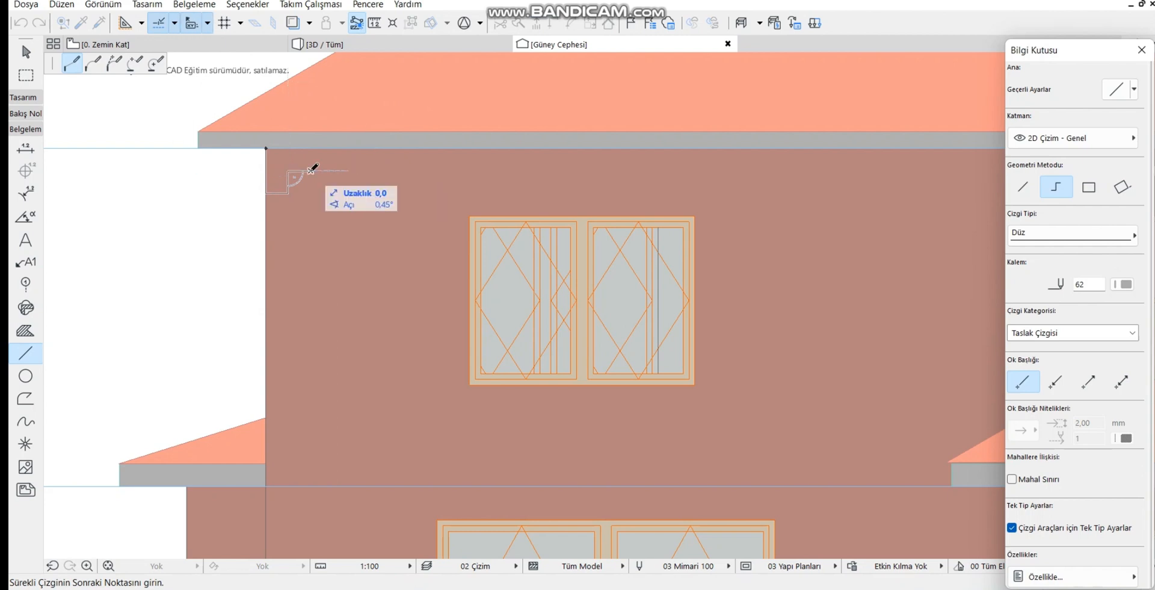
click(311, 148)
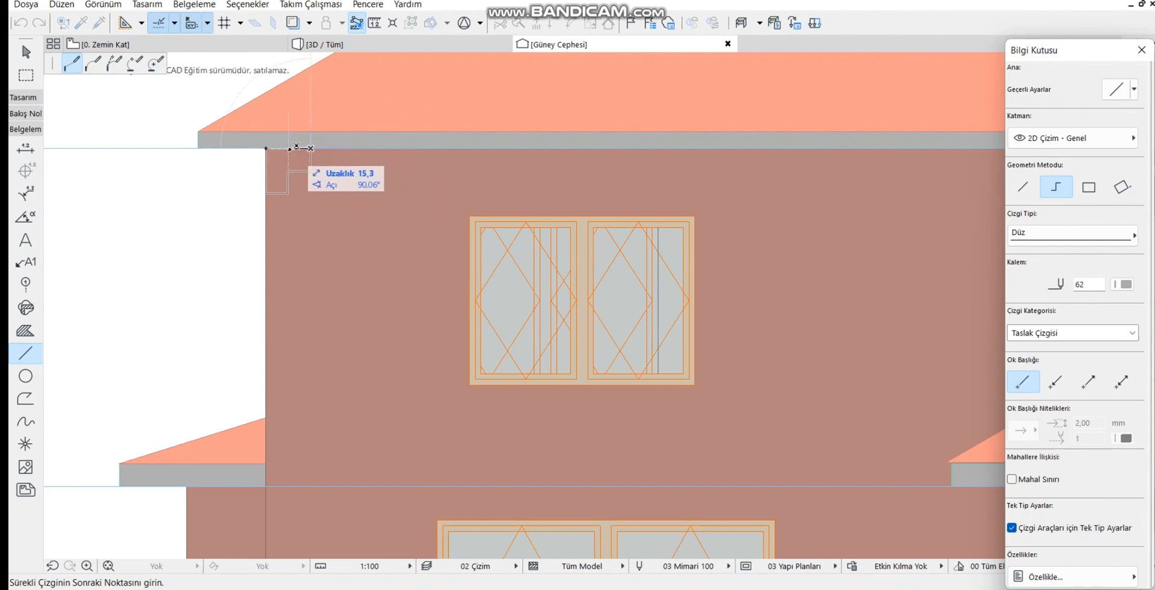
click(266, 148)
key(Escape)
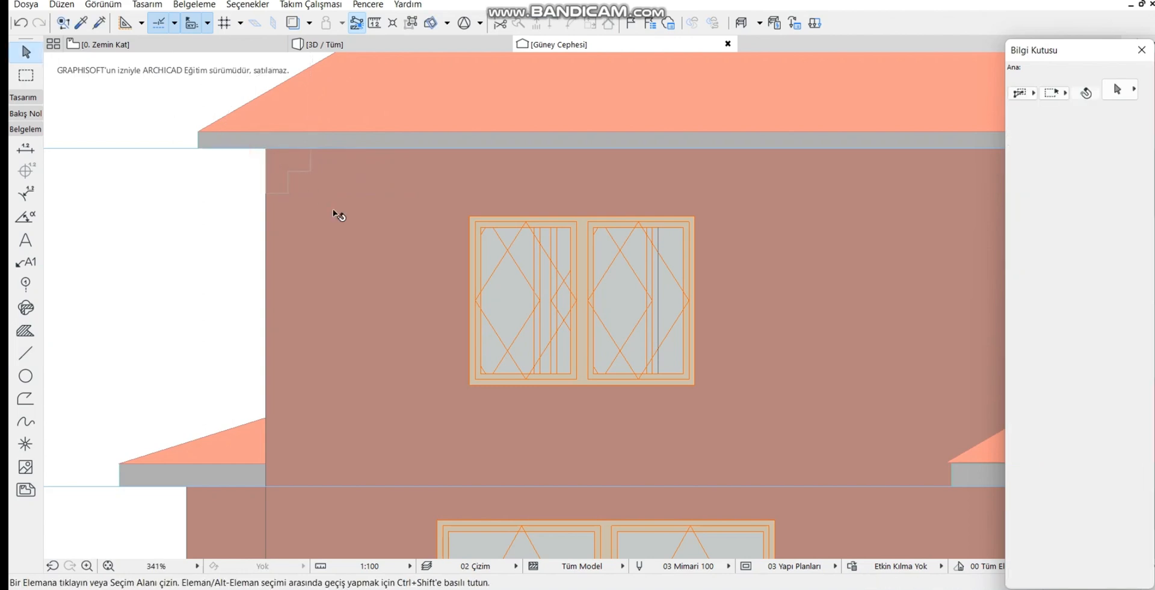
Copy the L-shaped outline 40 cm straight down along the wall edge, directly beneath the original
click(290, 172)
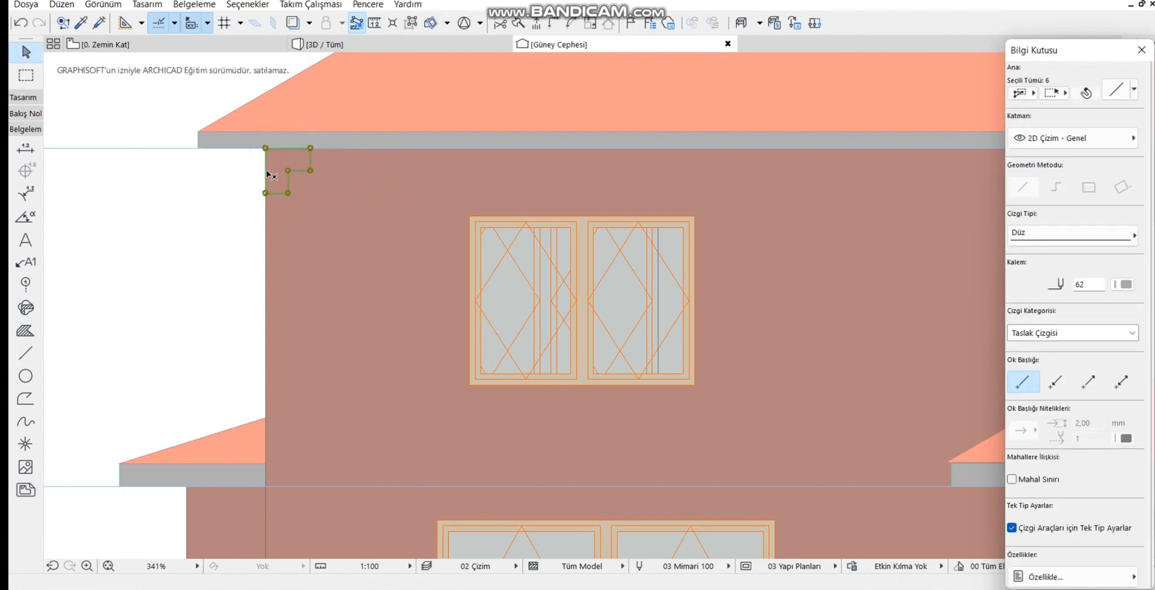
click(266, 148)
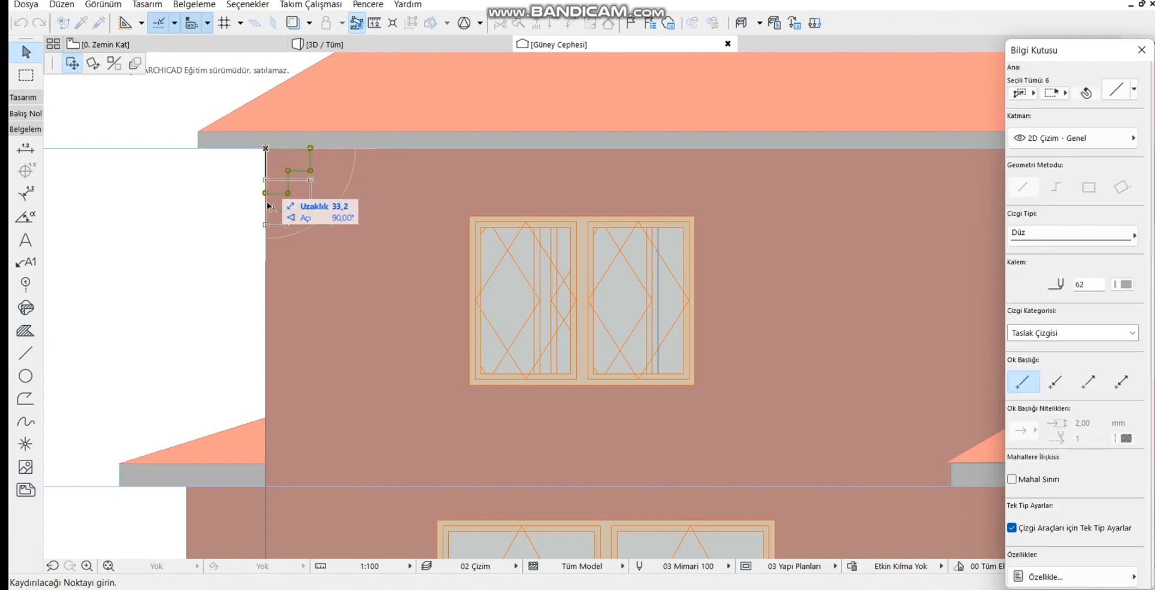
key(ctrl)
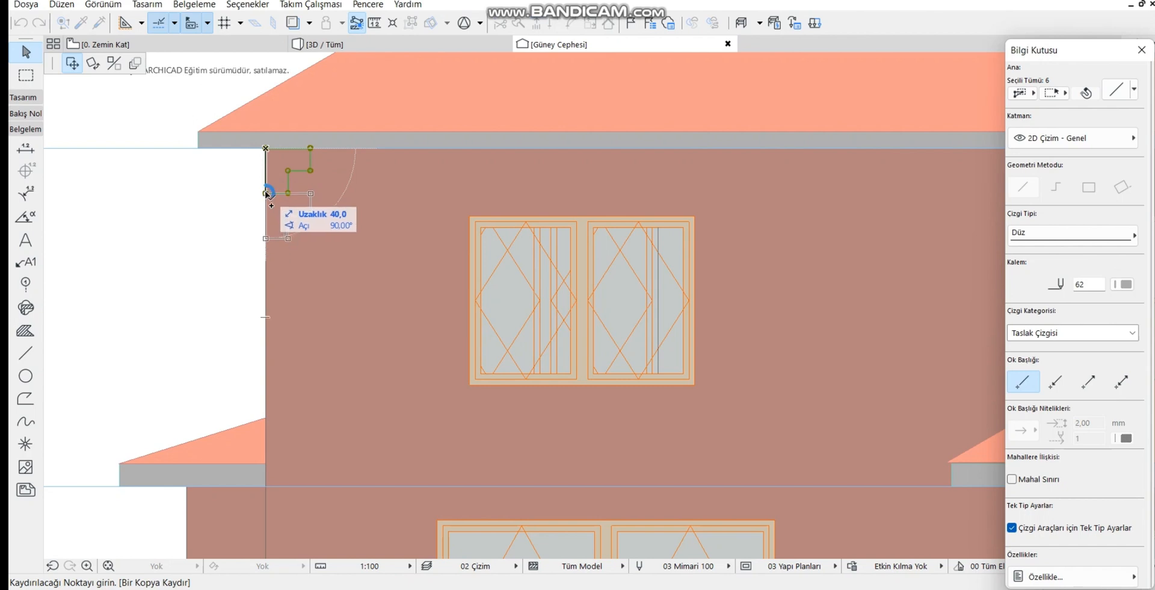
click(266, 193)
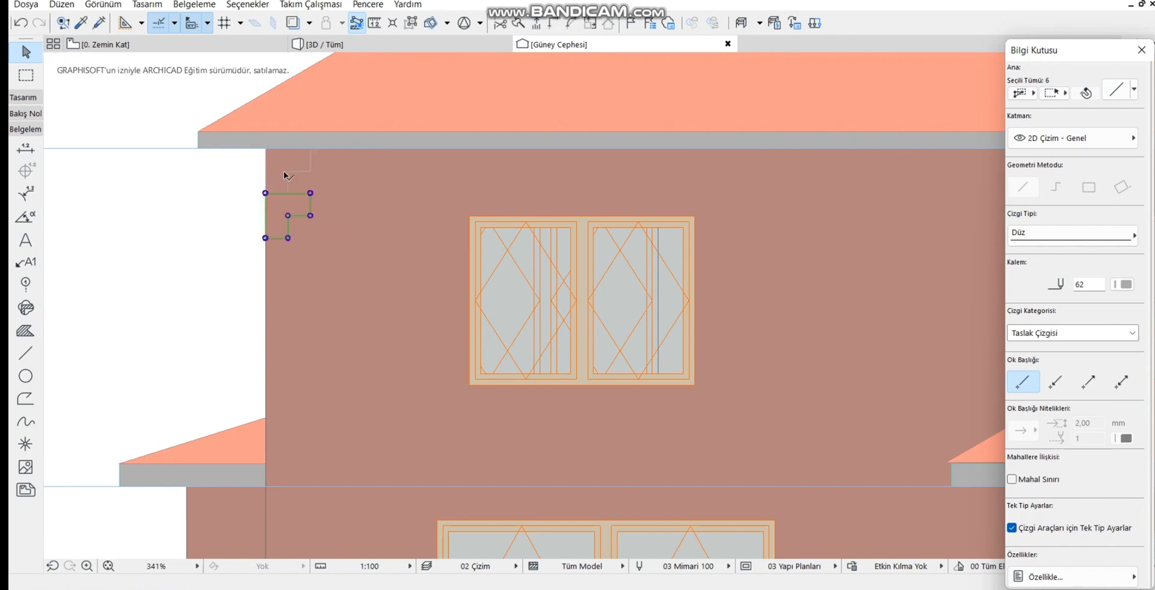
Copy the two outlines directly below themselves, and copy the resulting four again to extend the column to eight blocks
shift+click(272, 154)
drag(267, 147, 266, 237)
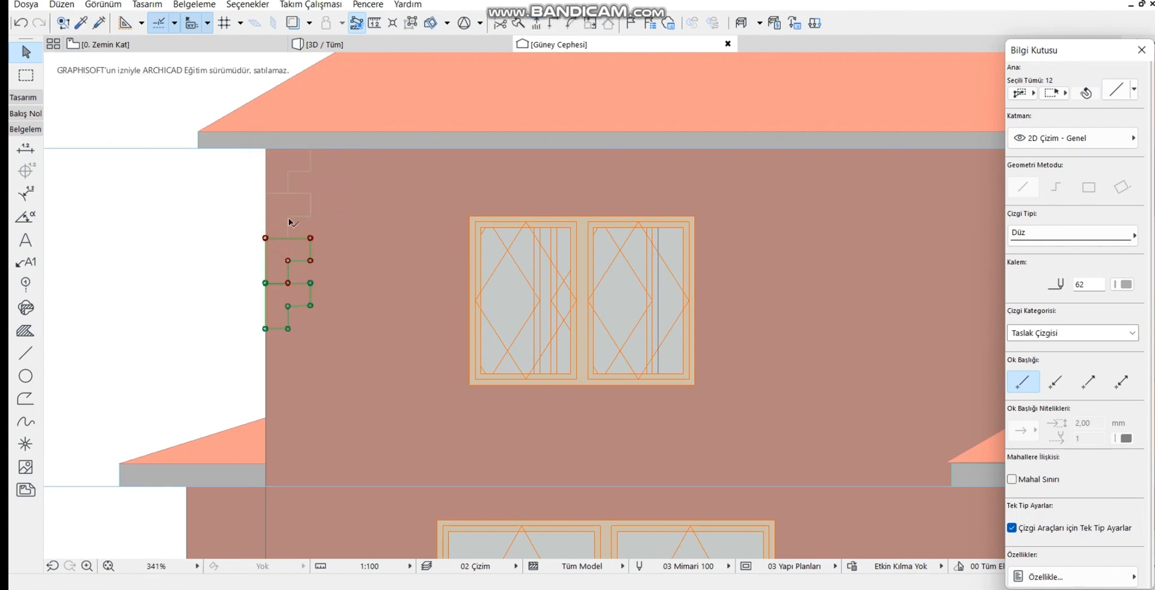
shift+click(288, 218)
ctrl+drag(265, 147, 266, 329)
Select all eight block outlines in the column and copy them directly below the lowest one
scroll(304, 269, down, 3)
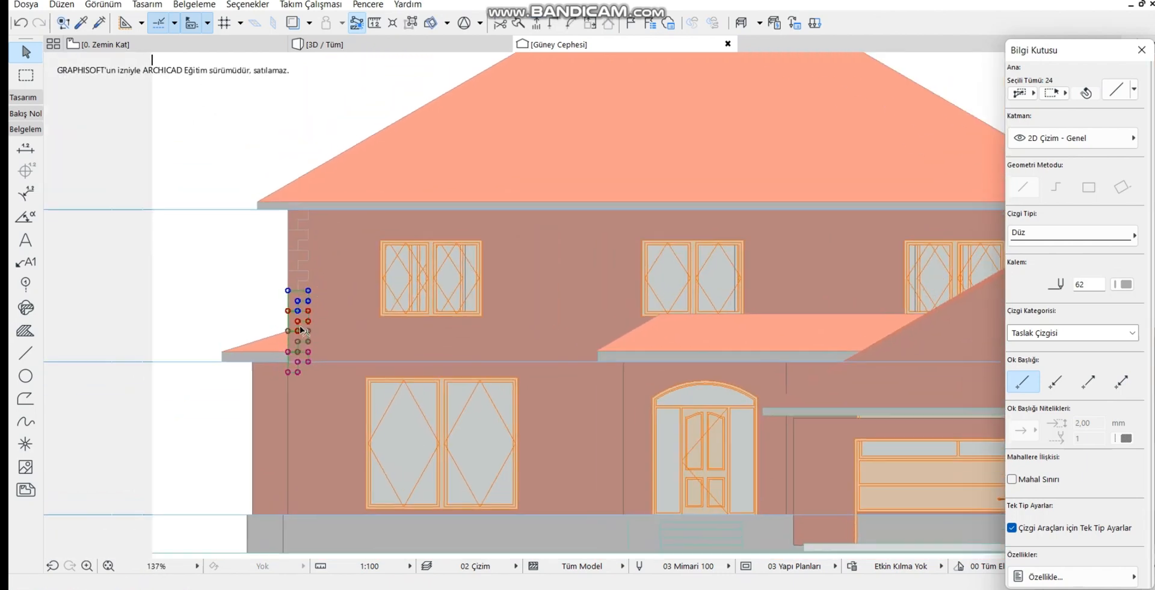
scroll(301, 329, up, 3)
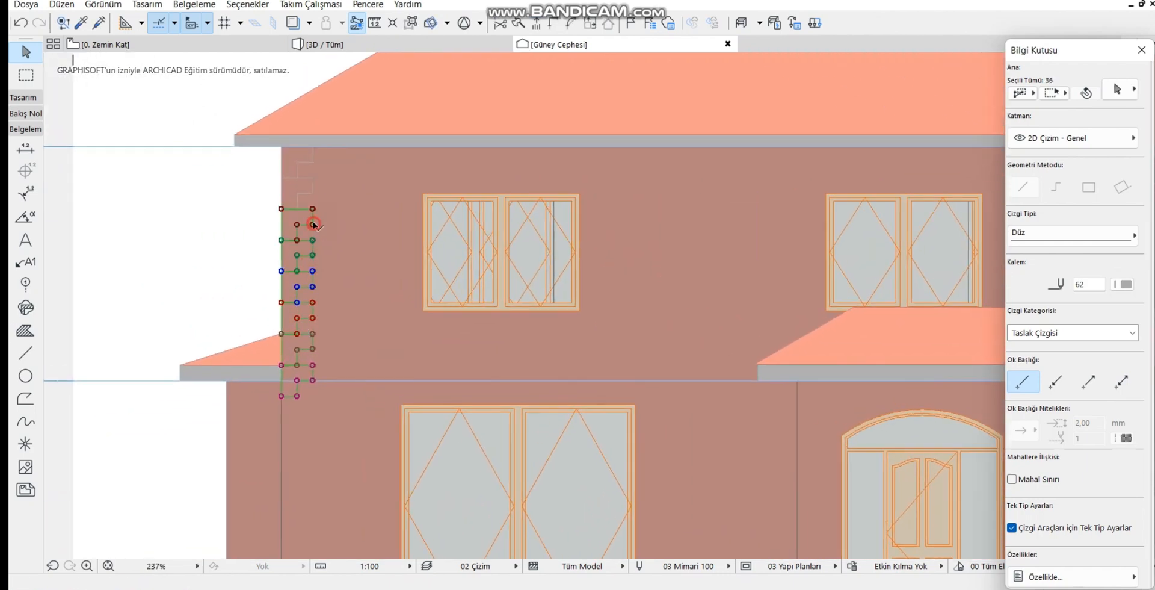
ctrl+drag(313, 224, 312, 193)
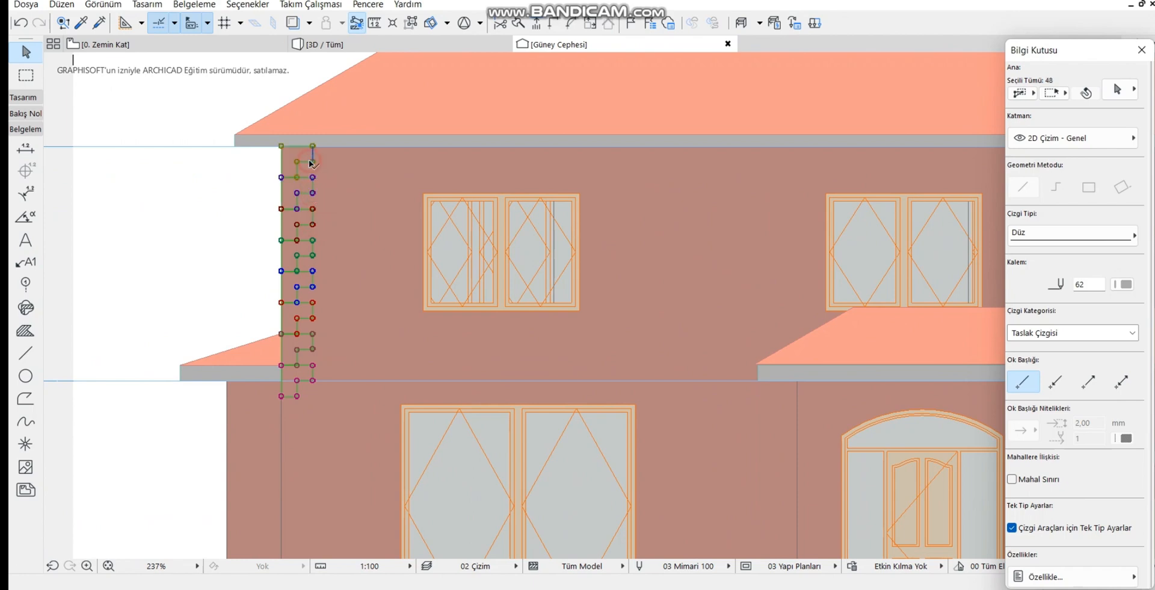
drag(283, 150, 283, 401)
Delete the lowest block outline that extends below the ±0,000 line onto the foundation
scroll(325, 319, down, 5)
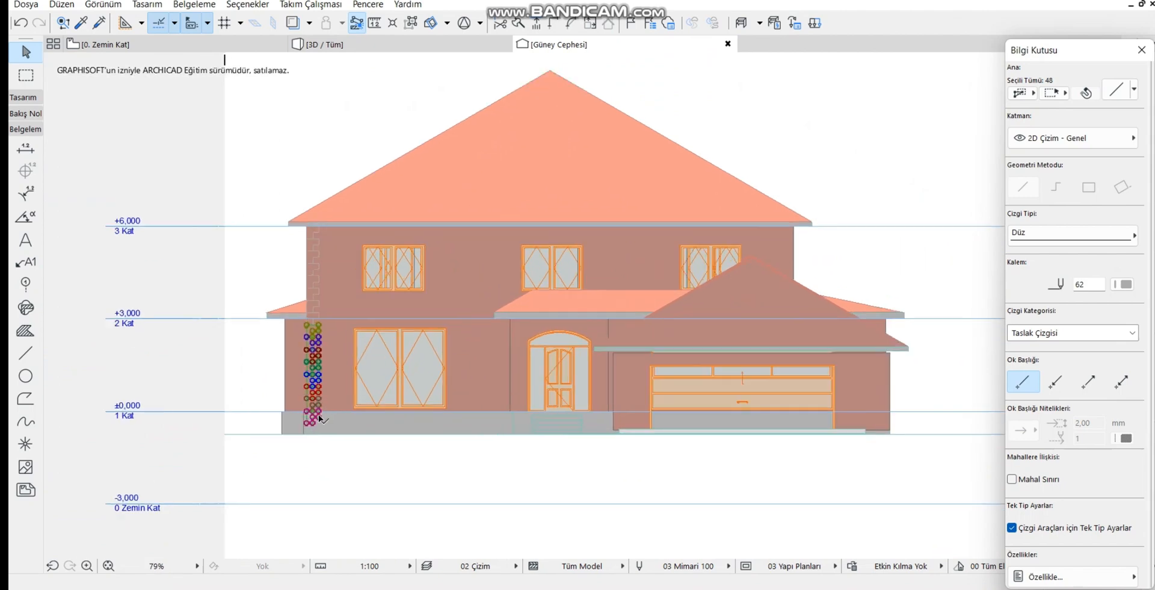
scroll(316, 441, up, 8)
key(Escape)
click(311, 420)
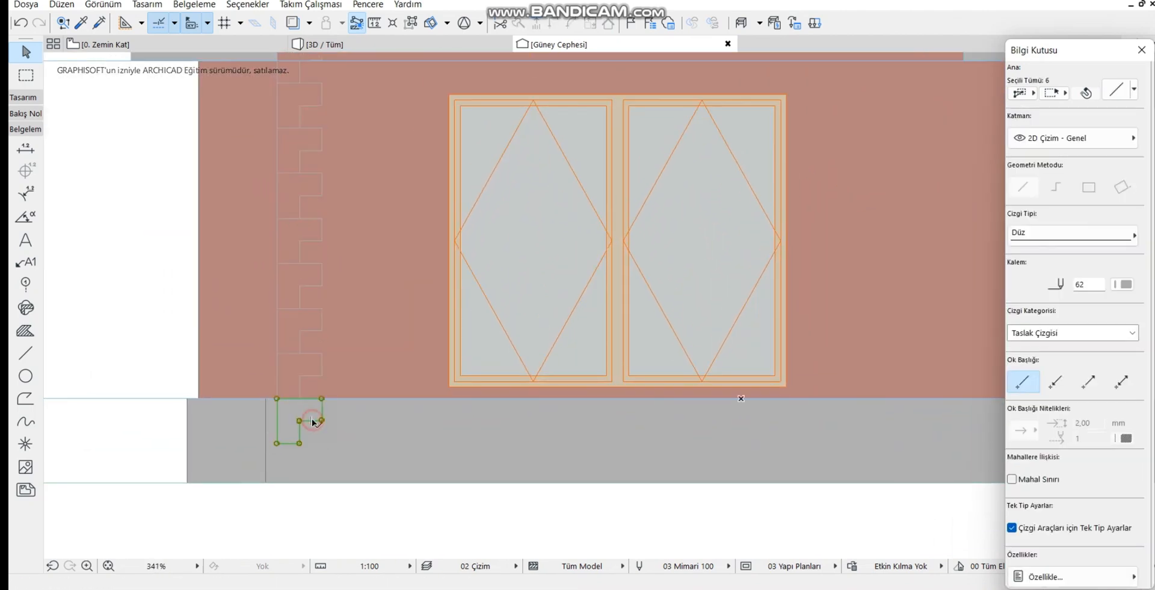
key(Delete)
scroll(312, 419, down, 4)
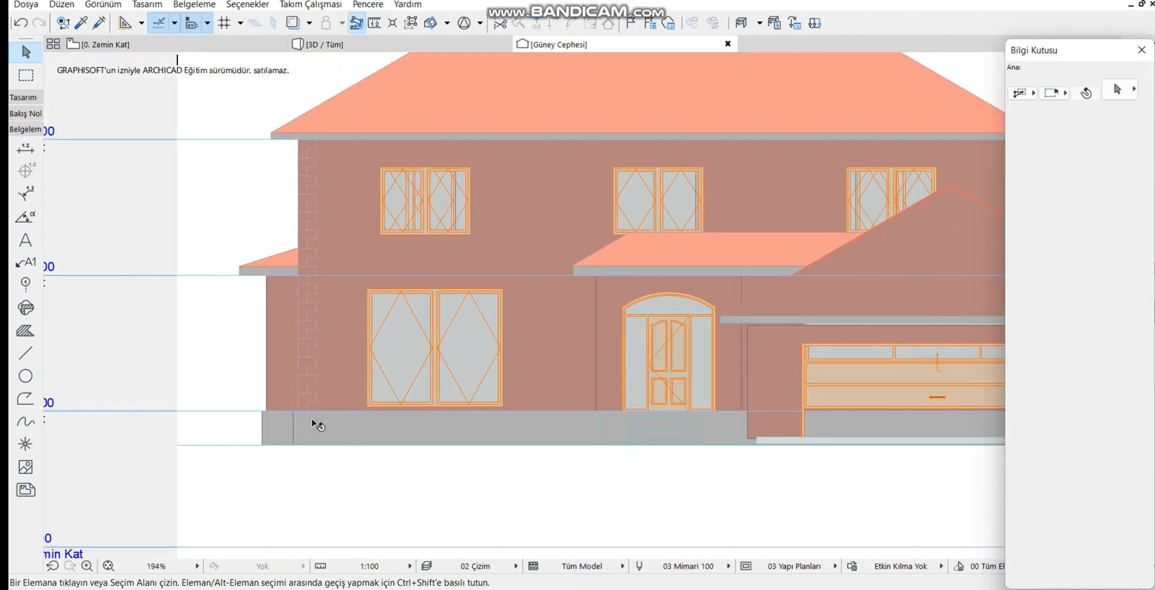
Start a Morph polygon at the wall's upper corner, running 600 cm down the wall edge and 20 cm across the base
click(24, 98)
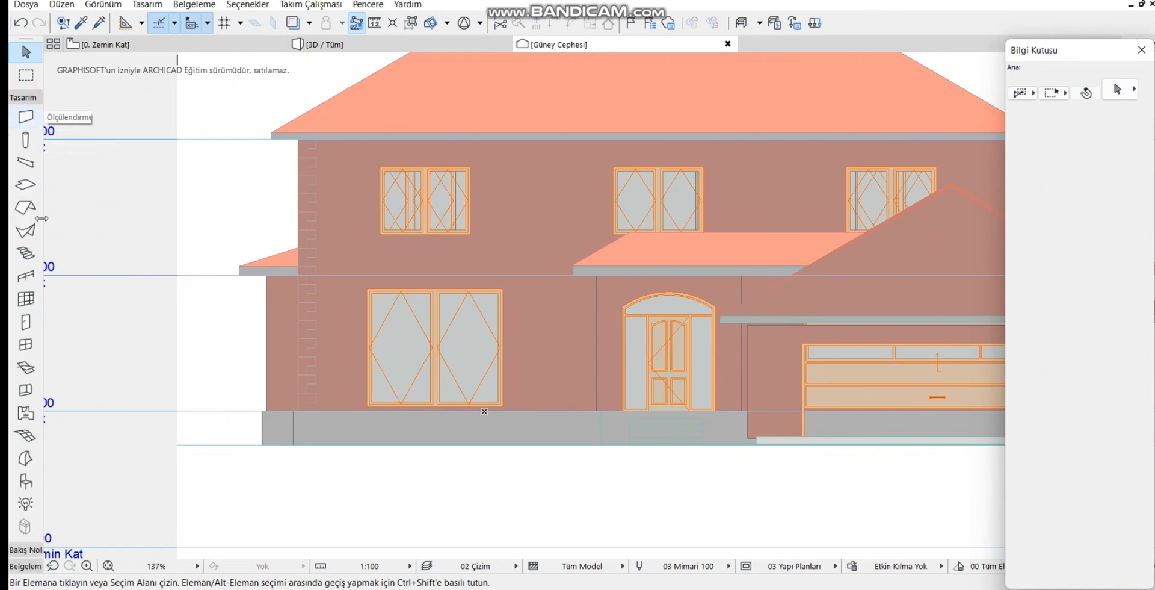
click(25, 459)
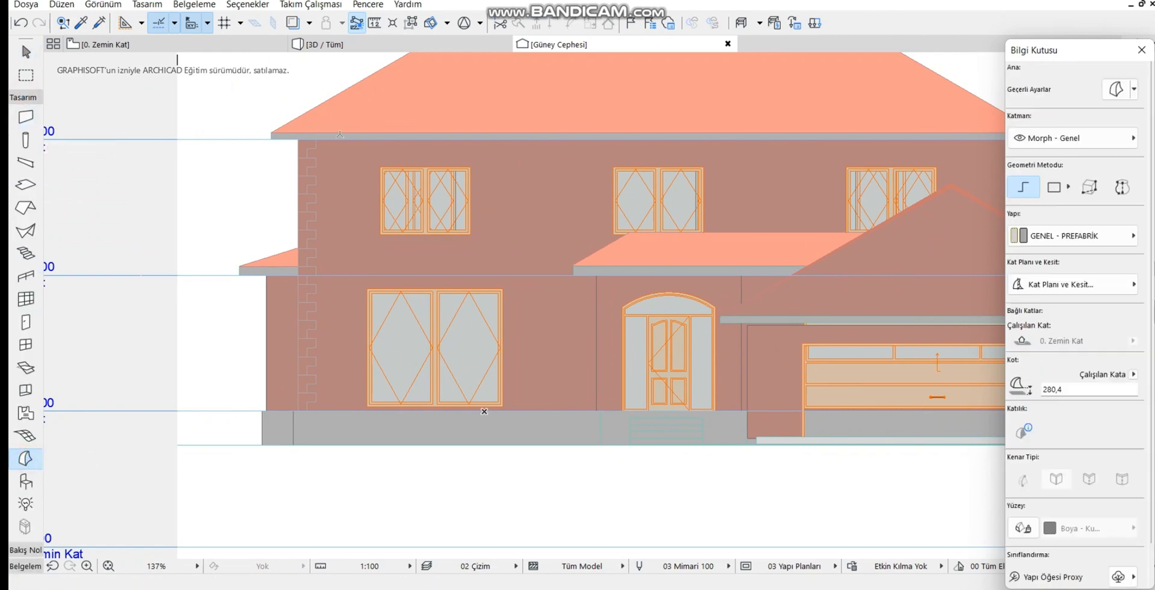
scroll(306, 153, up, 2)
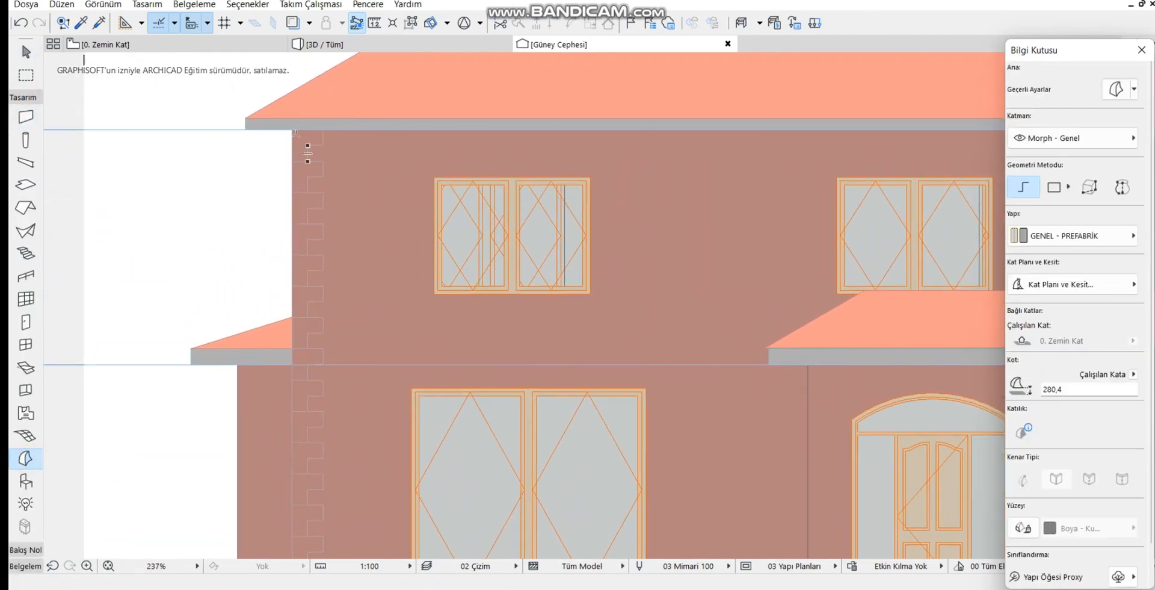
click(293, 129)
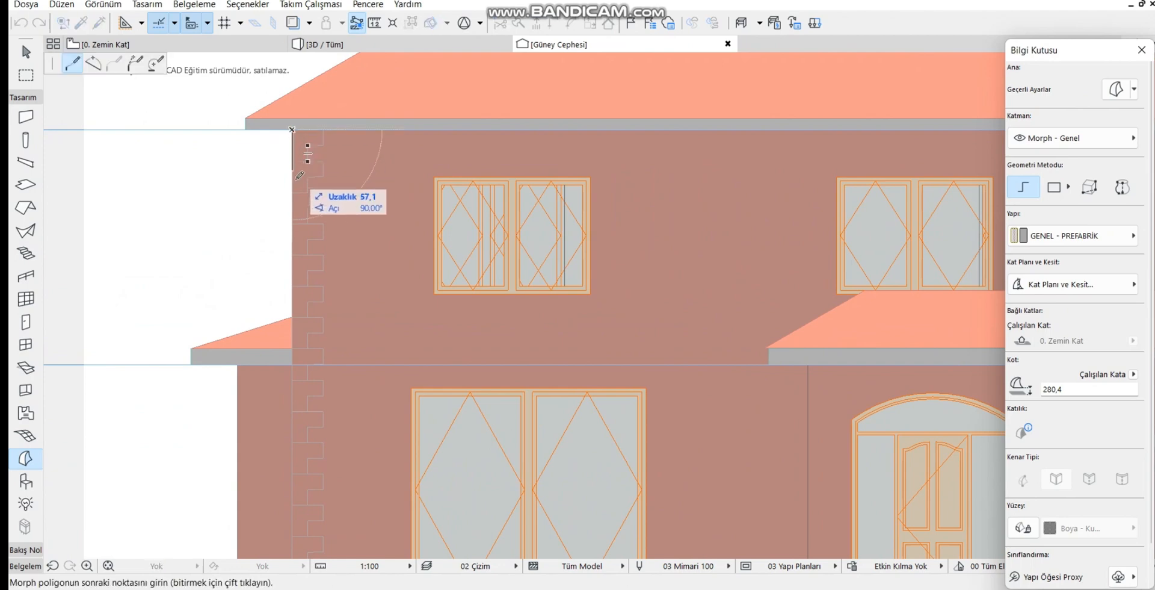
scroll(289, 199, down, 3)
scroll(297, 402, up, 3)
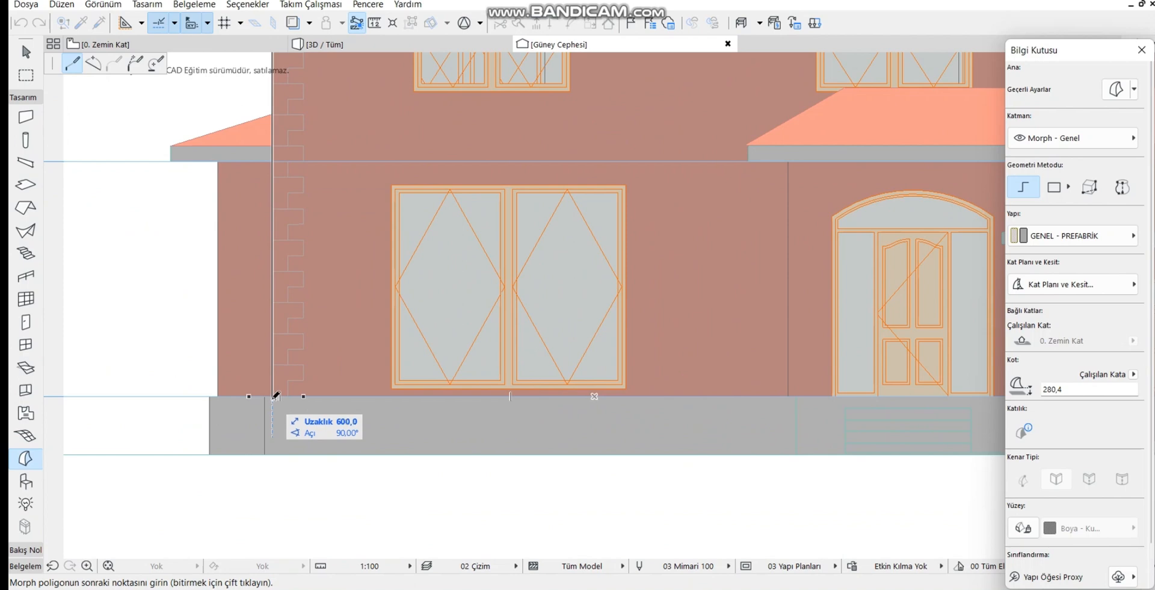
scroll(276, 395, up, 3)
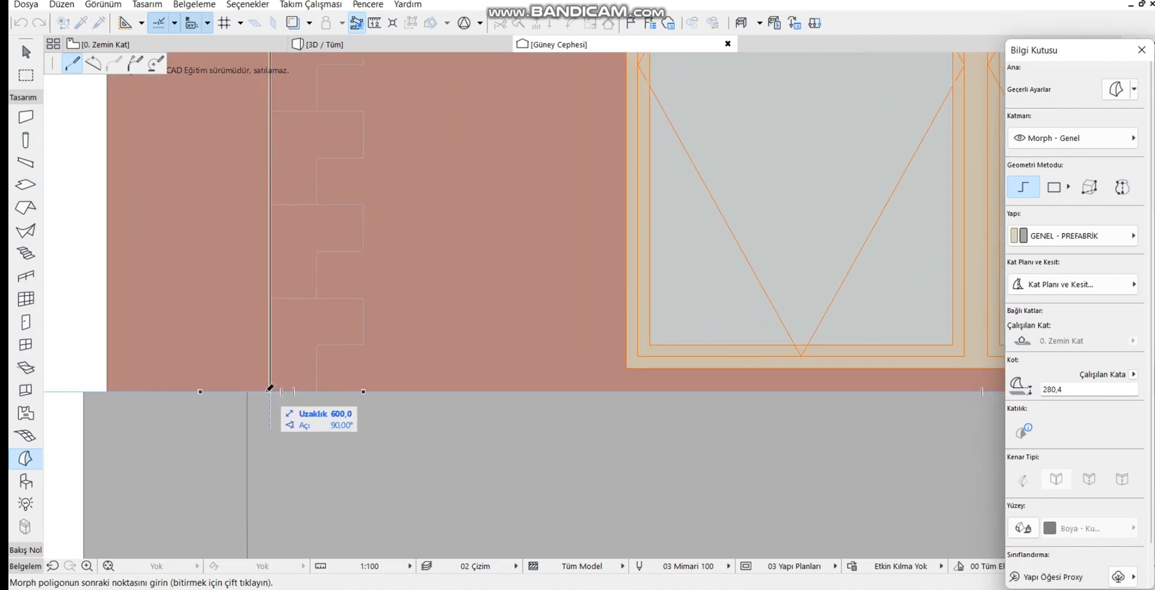
click(269, 390)
click(316, 391)
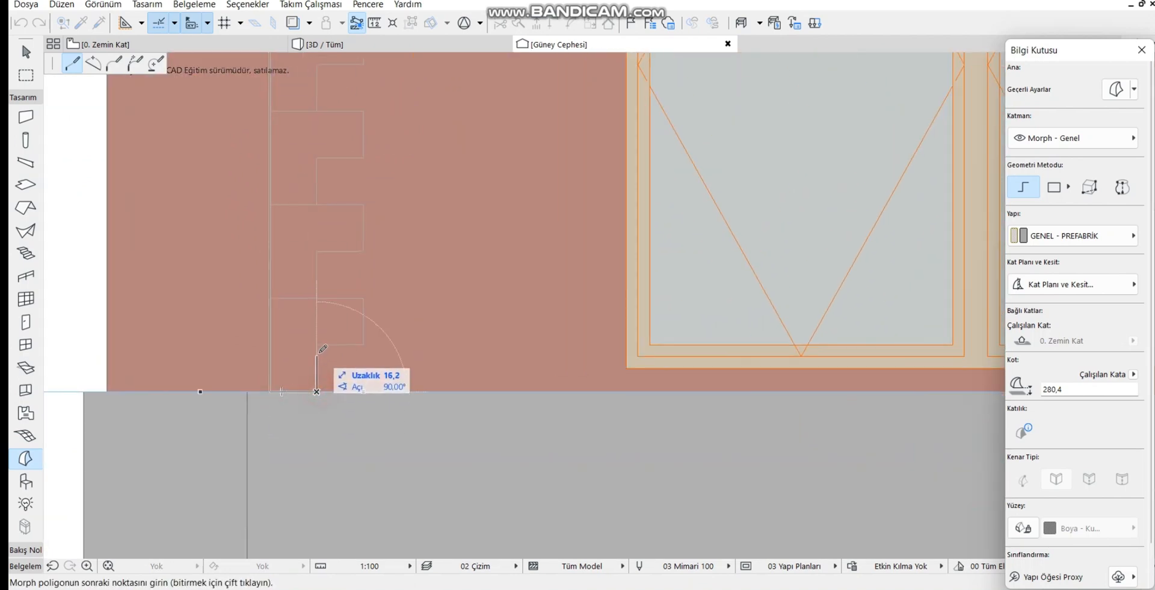
Trace the Morph polygon upward around the three lowest 20 cm teeth of the block outlines
click(317, 344)
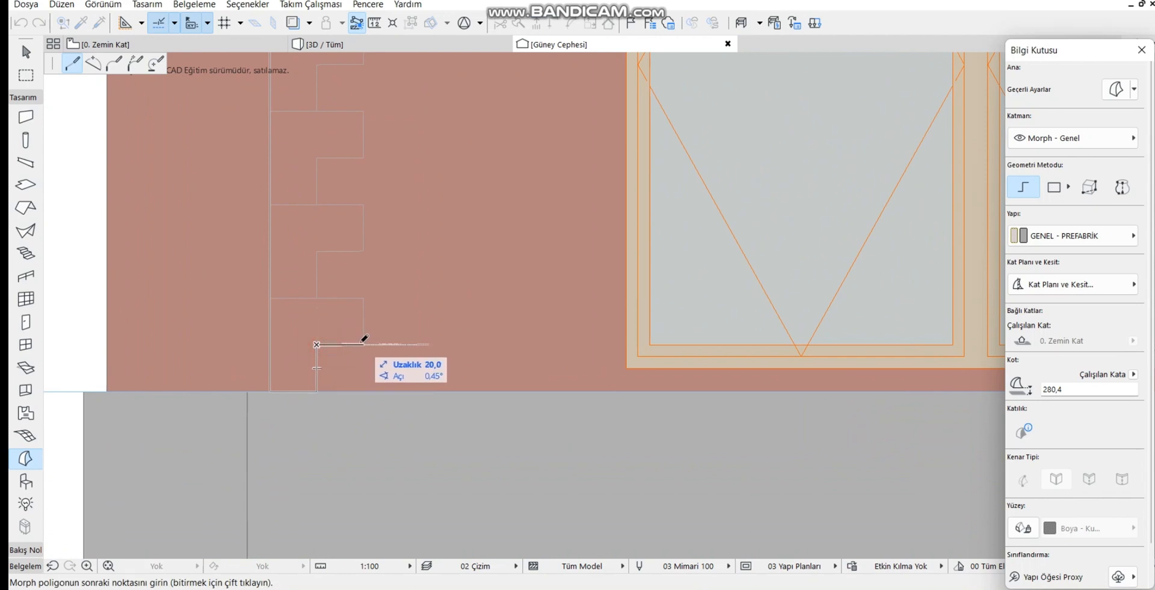
click(363, 344)
click(364, 298)
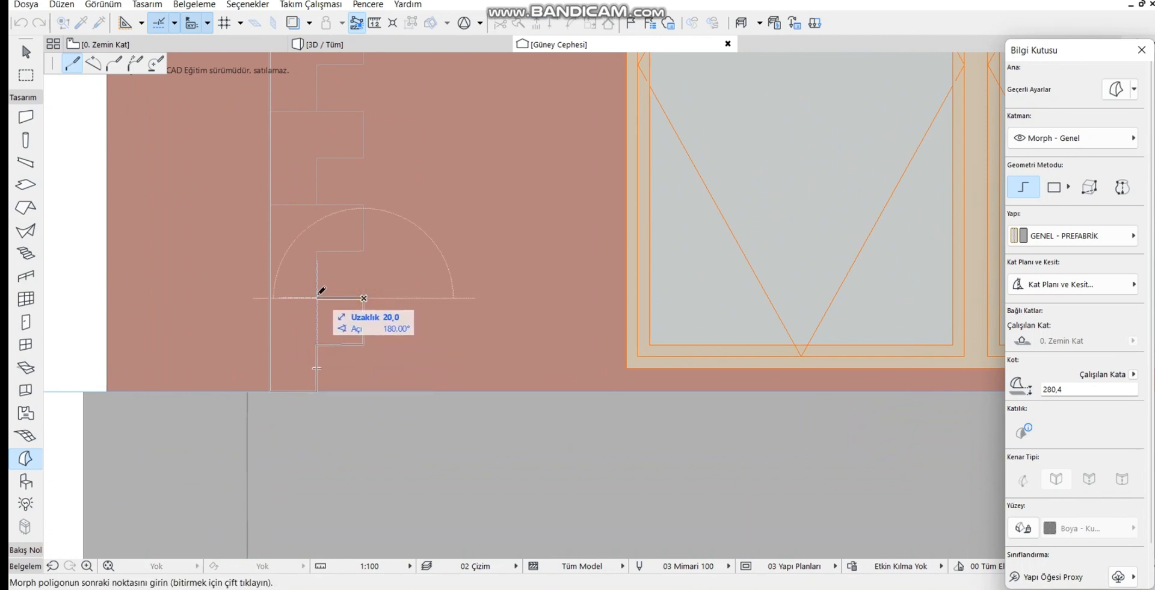
click(317, 297)
click(316, 251)
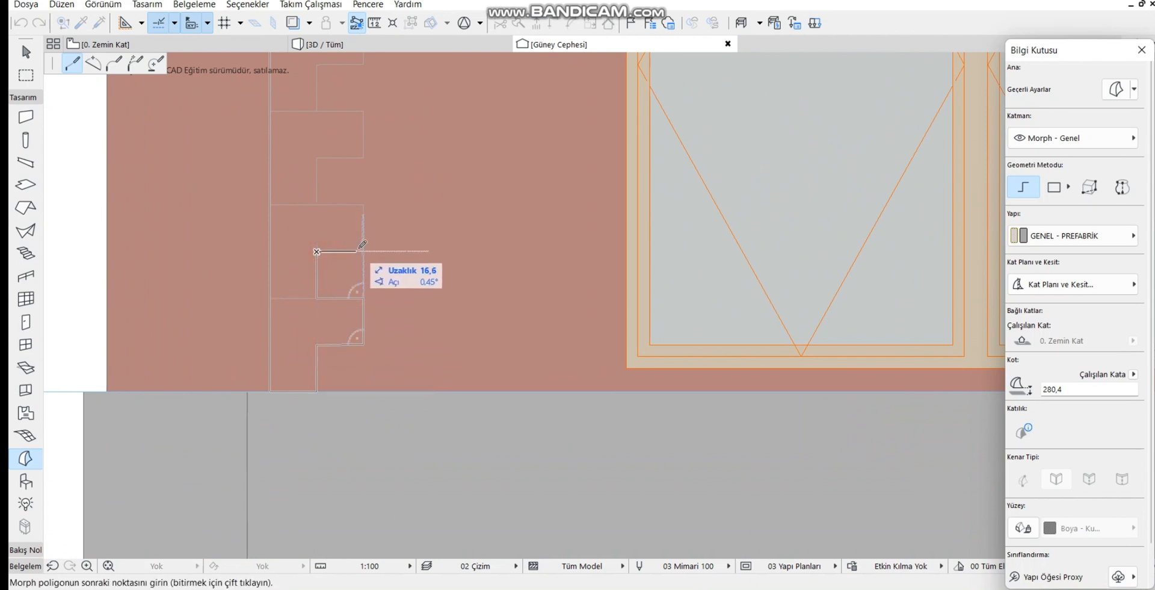
click(363, 251)
click(364, 204)
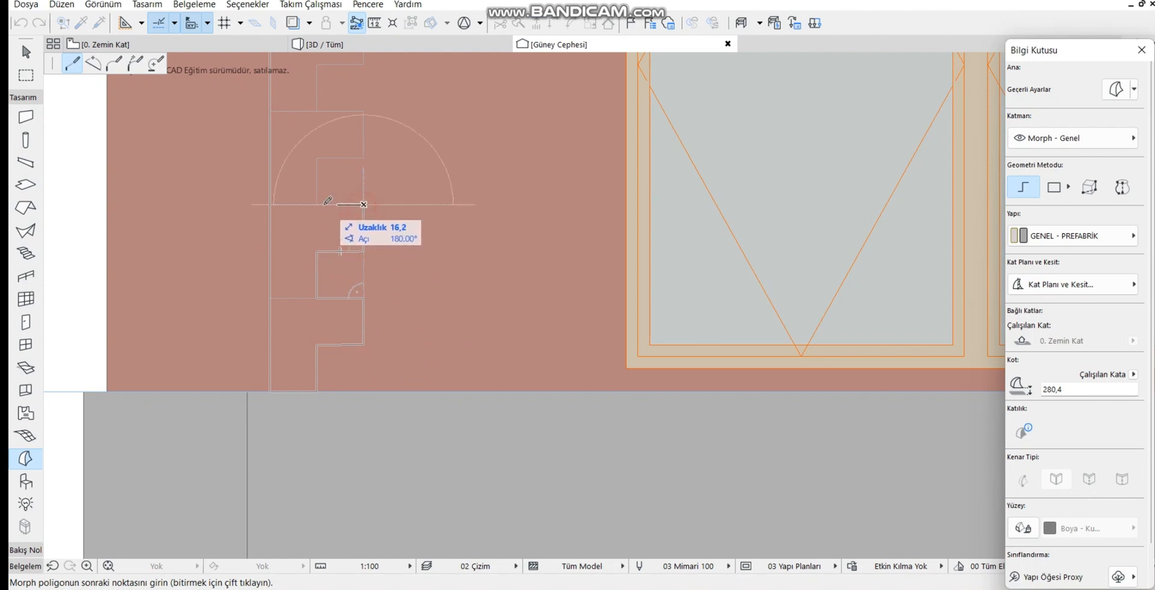
click(317, 205)
click(316, 158)
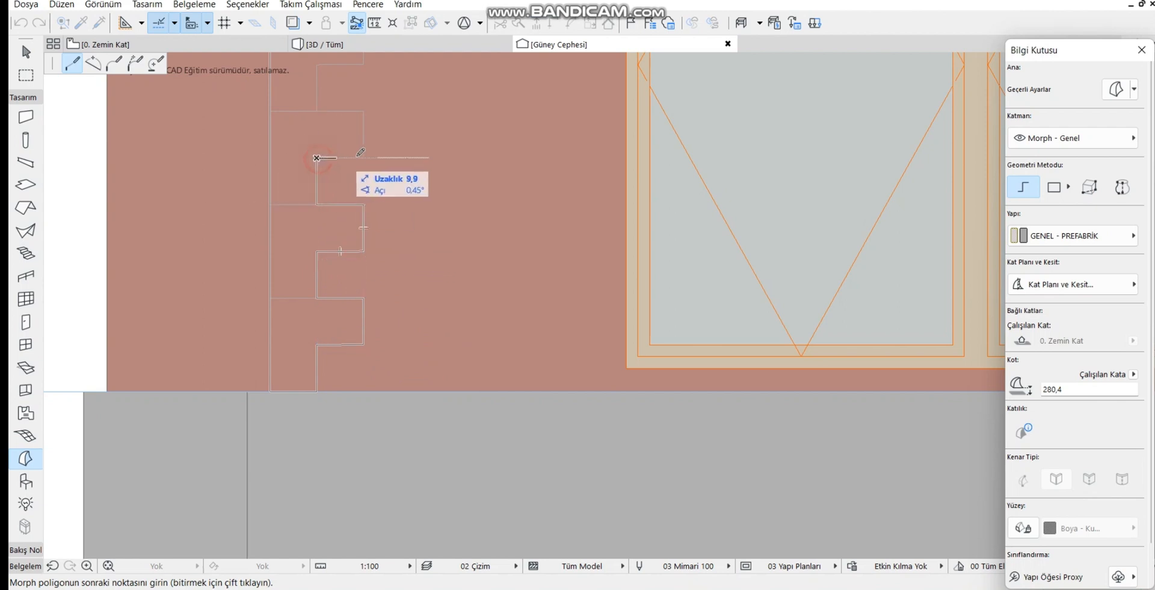
click(364, 158)
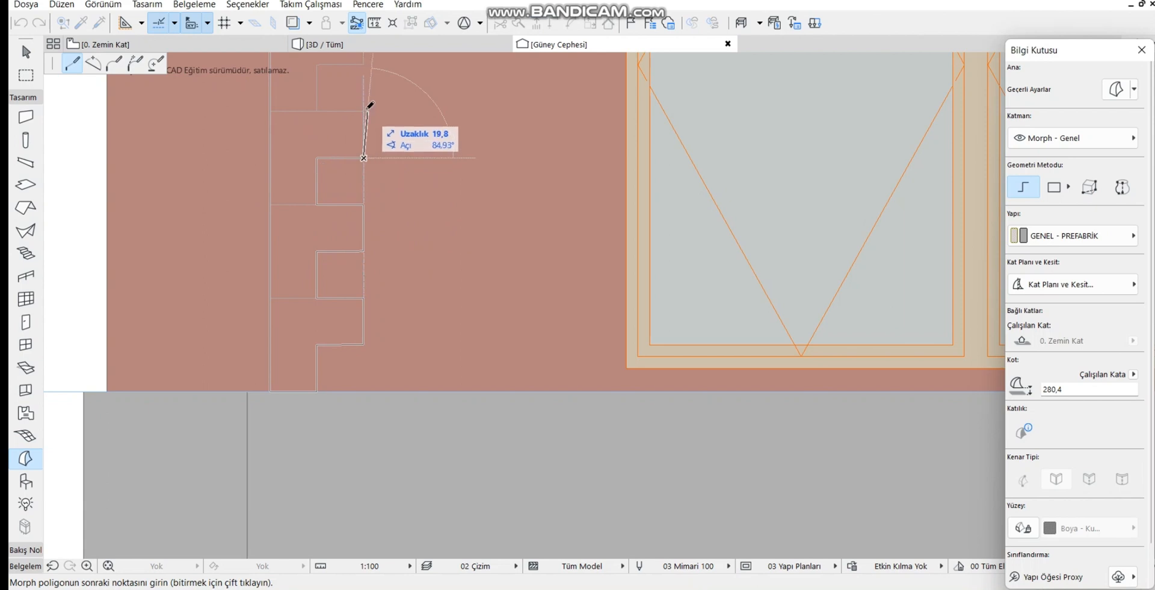
click(364, 111)
click(316, 110)
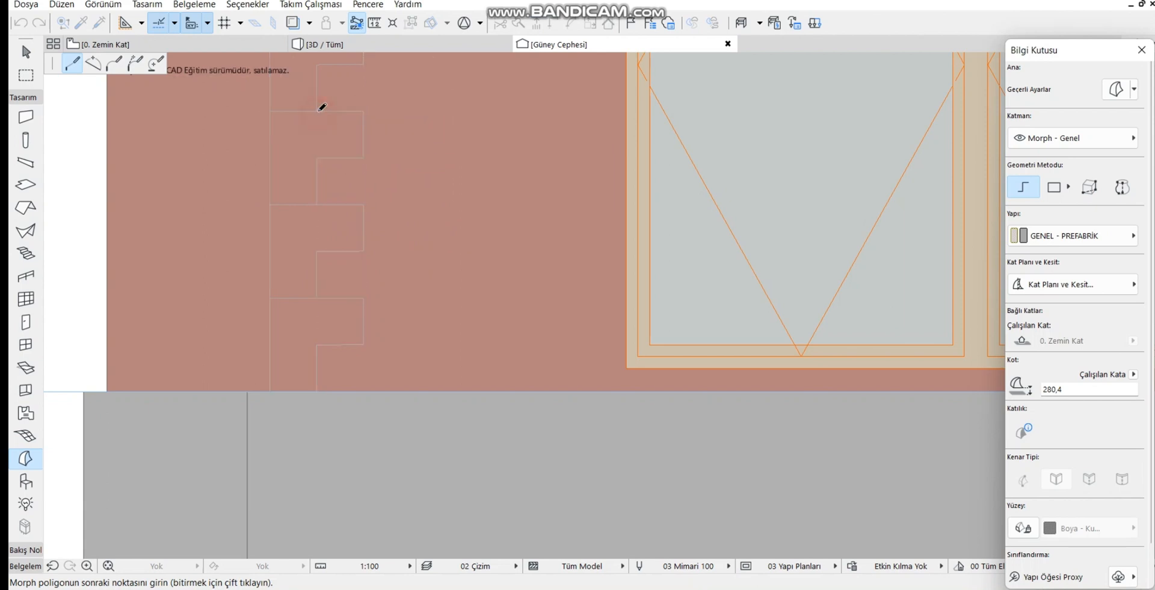
Continue tracing the Morph polygon upward around the fourth and fifth 20 cm teeth of the block outlines
scroll(320, 105, down, 3)
middle_drag(320, 105, 324, 313)
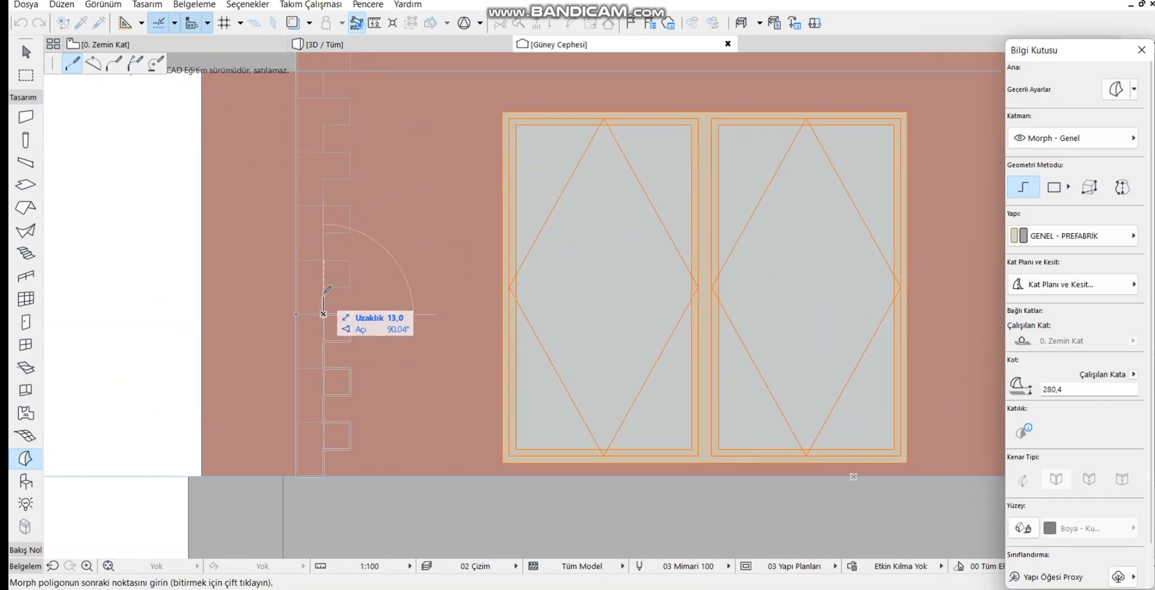
click(323, 287)
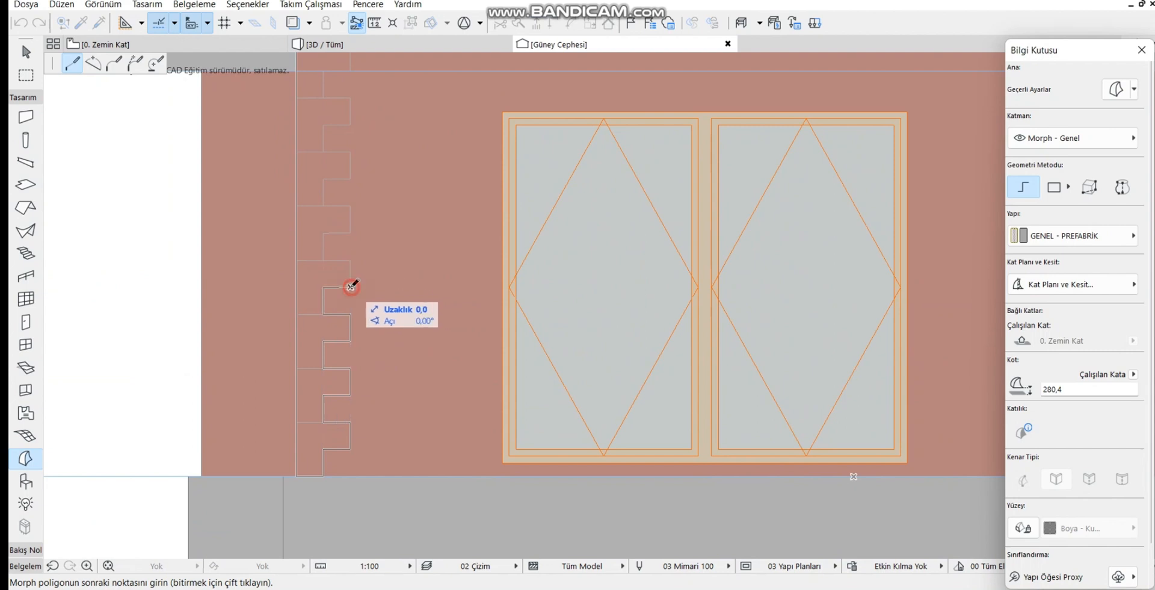
click(351, 261)
click(323, 260)
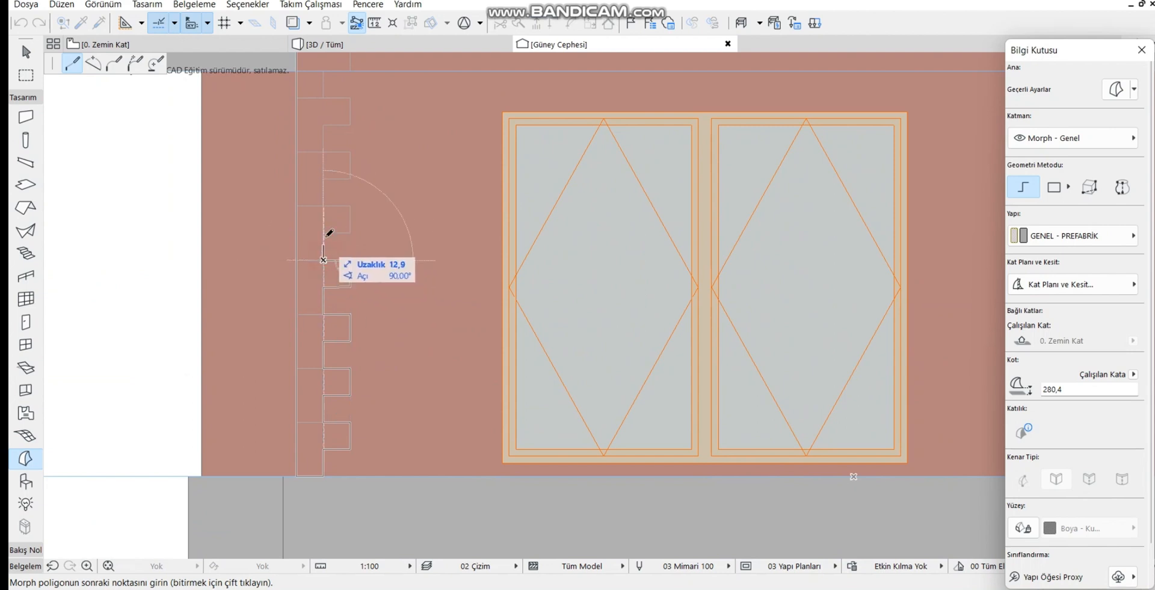
click(323, 232)
click(350, 232)
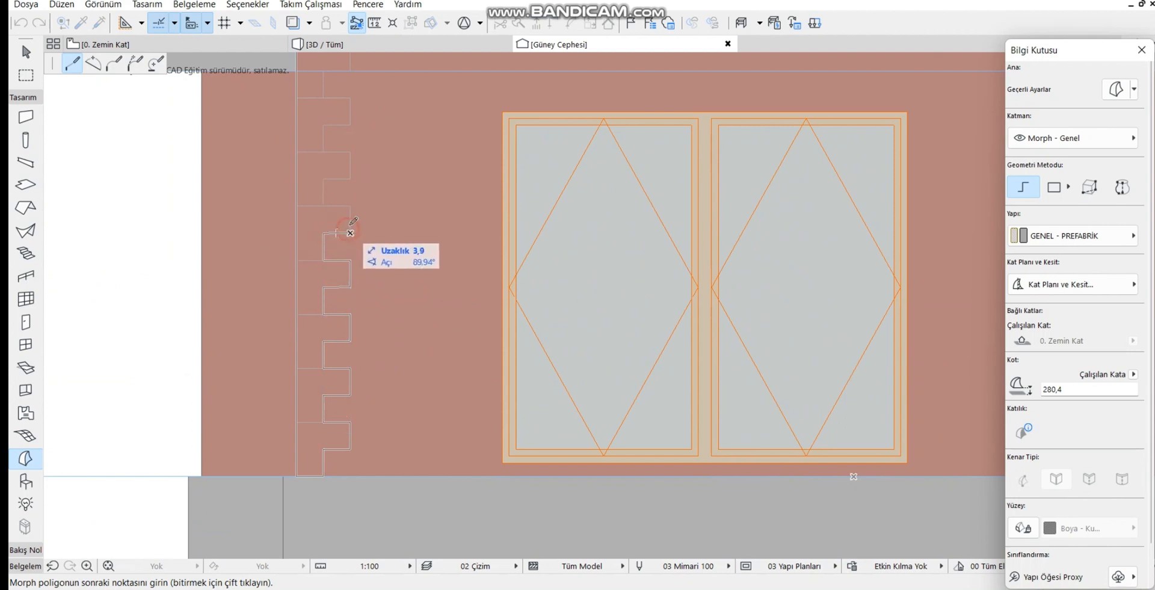
click(350, 206)
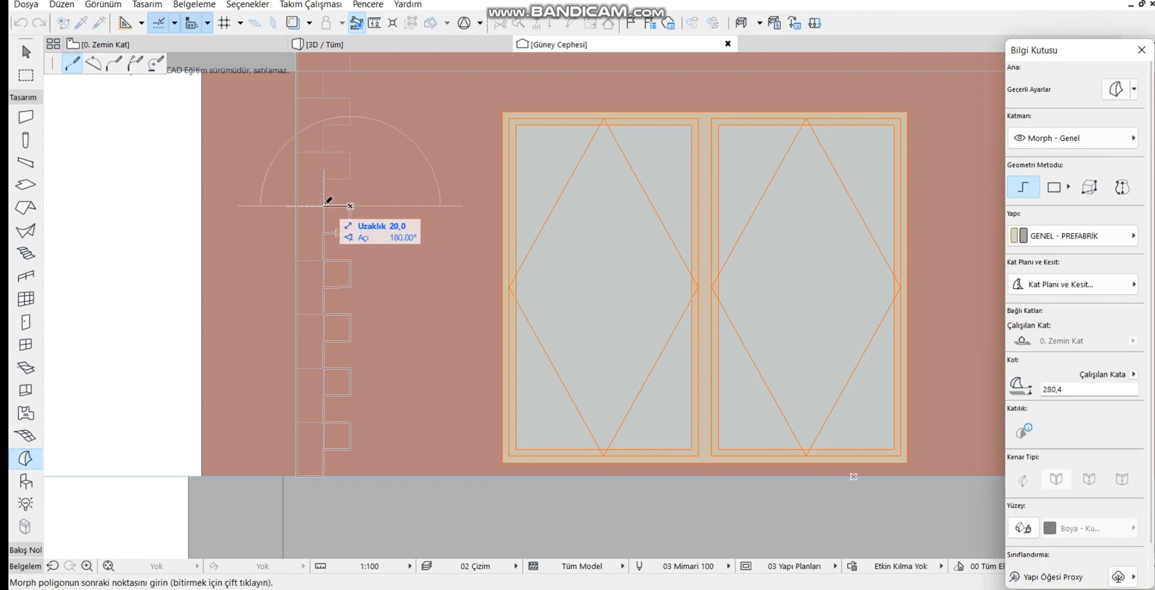
click(323, 205)
Trace the Morph polygon around the sixth to ninth teeth, continuing past the +3,000 level line beside the lower roof
click(323, 179)
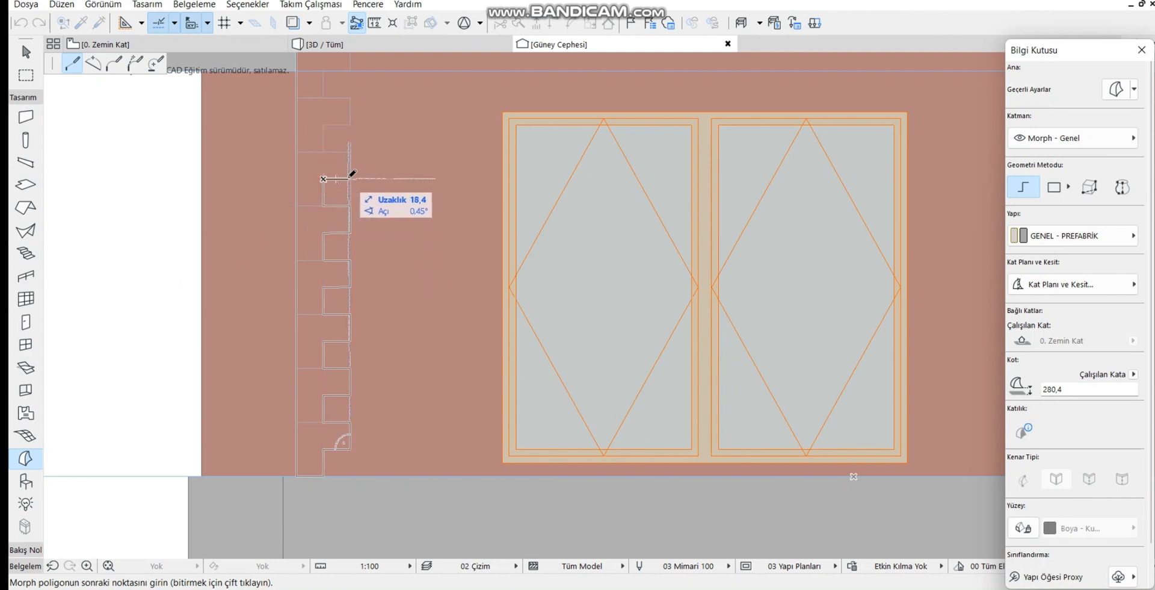
click(350, 178)
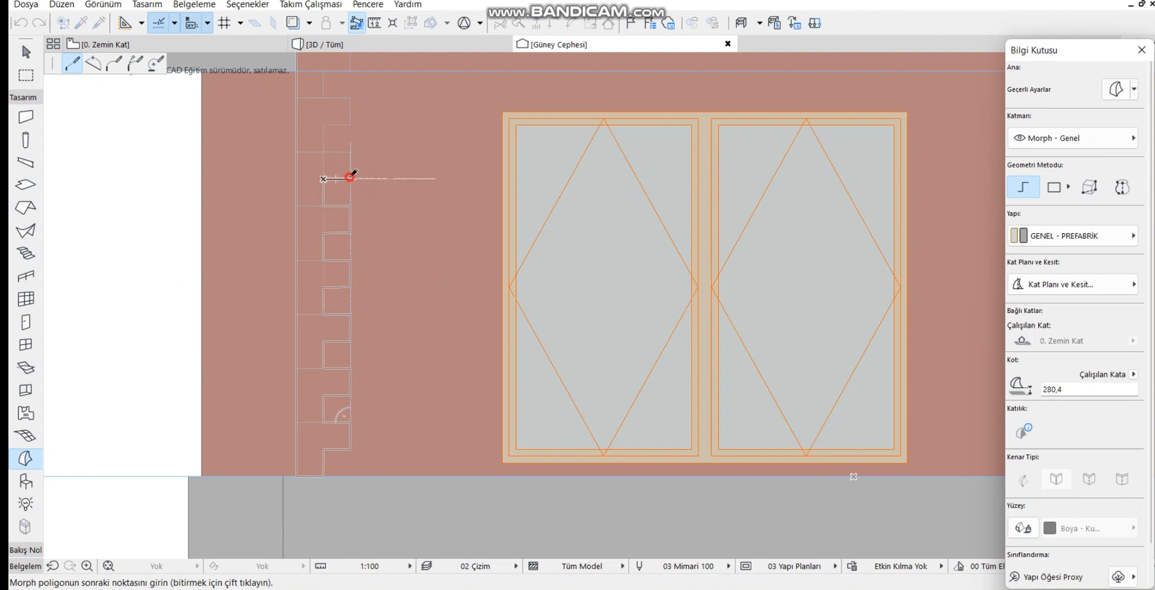
click(323, 151)
click(323, 125)
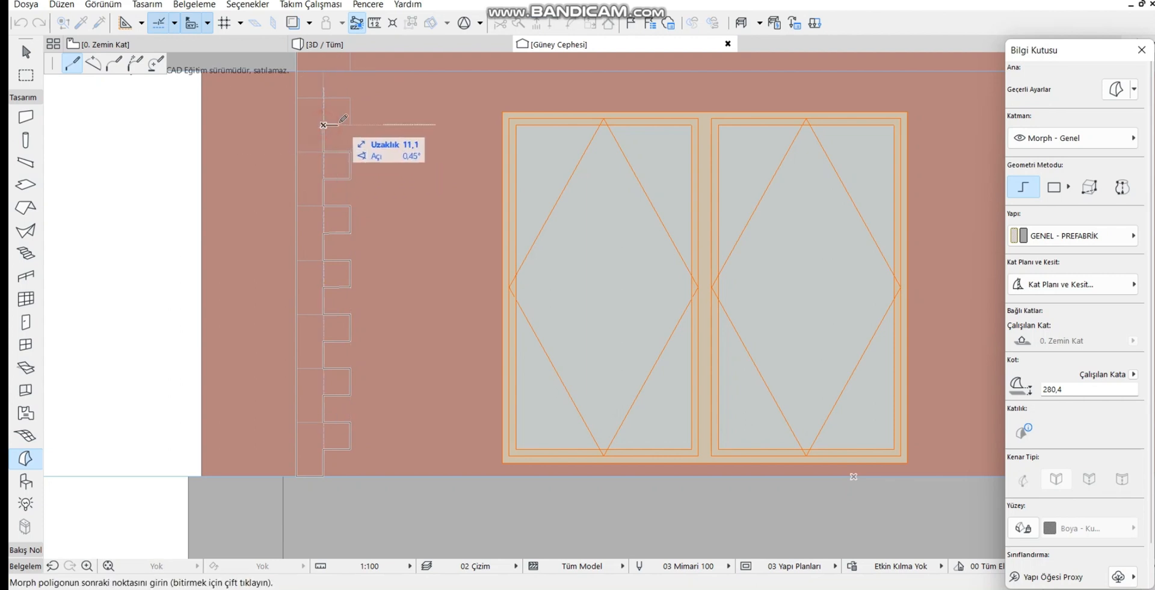
click(350, 125)
click(351, 98)
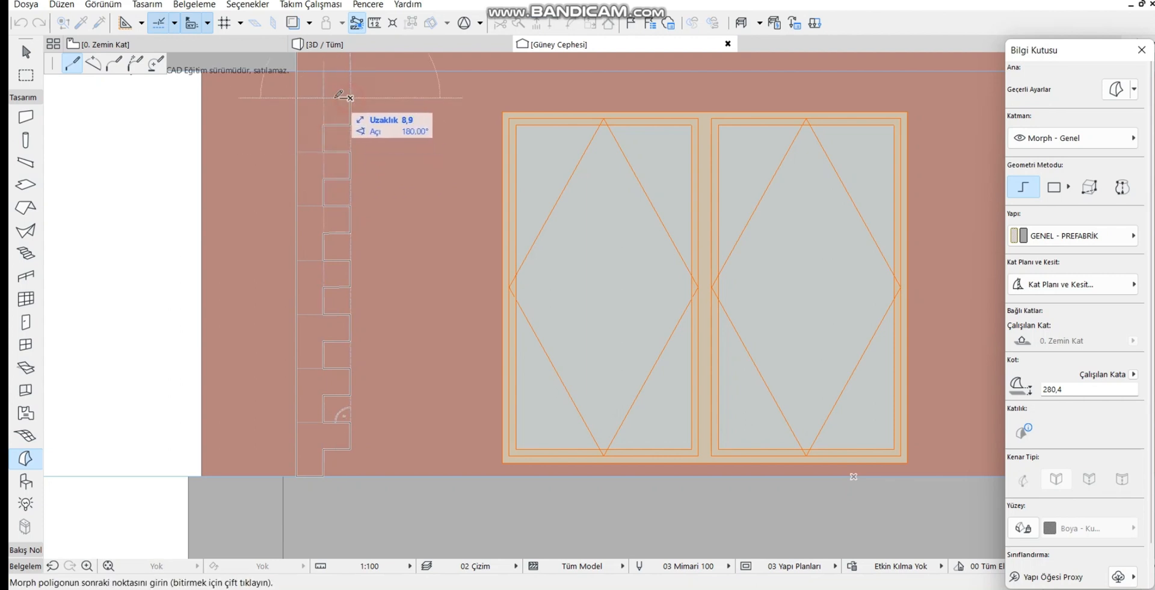
middle_drag(325, 103, 317, 291)
click(317, 255)
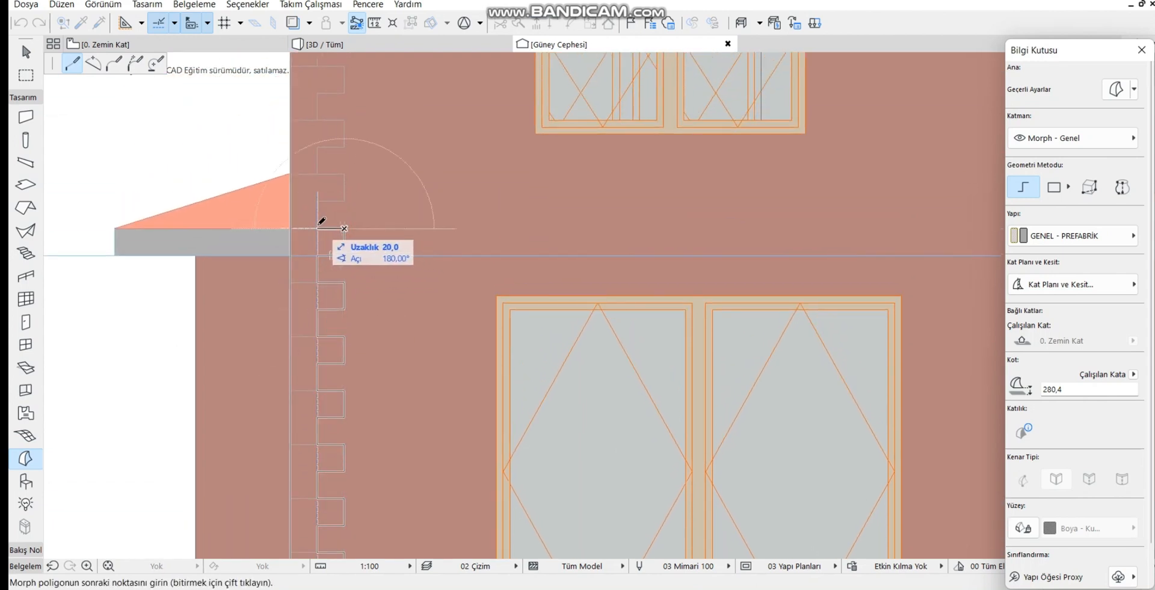
click(317, 201)
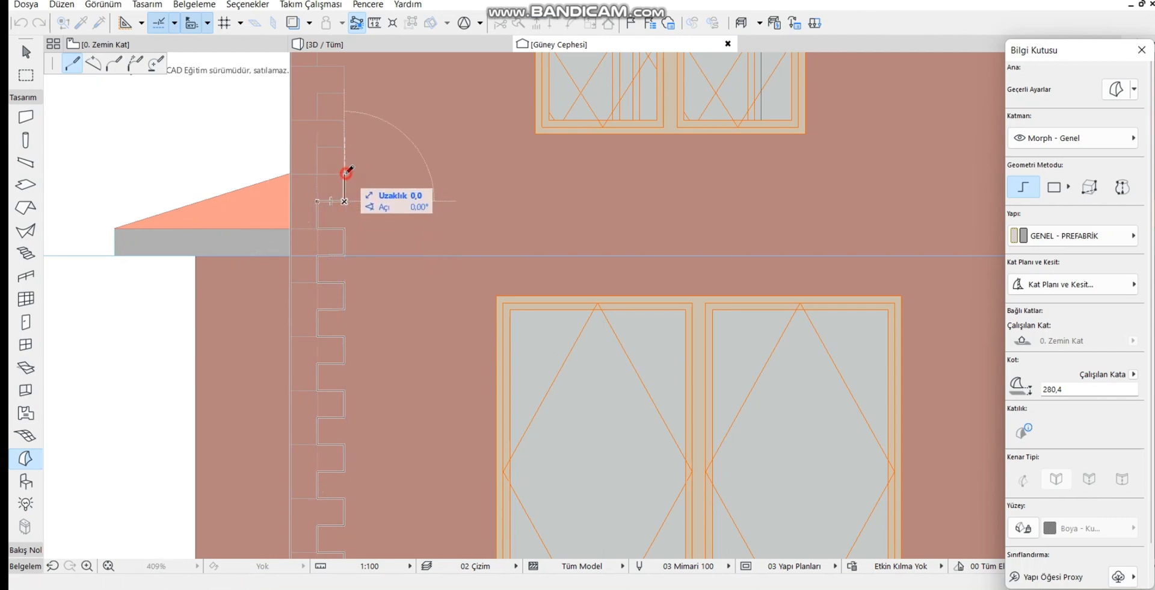
click(317, 174)
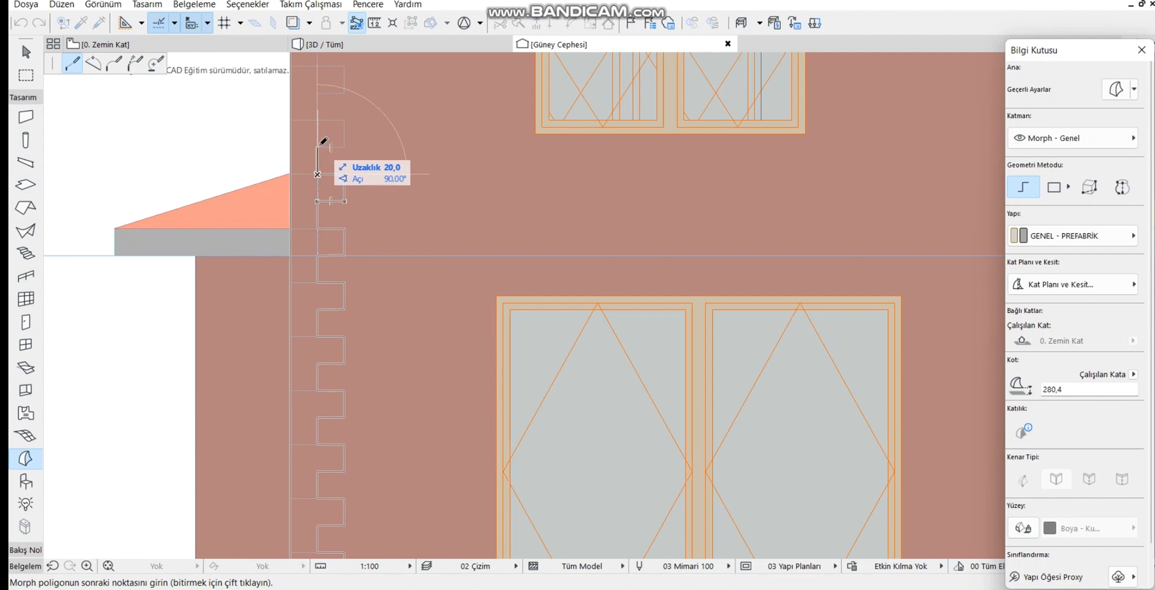
Extend the Morph polygon around the tenth and eleventh 20 cm teeth above the lower roof
click(317, 147)
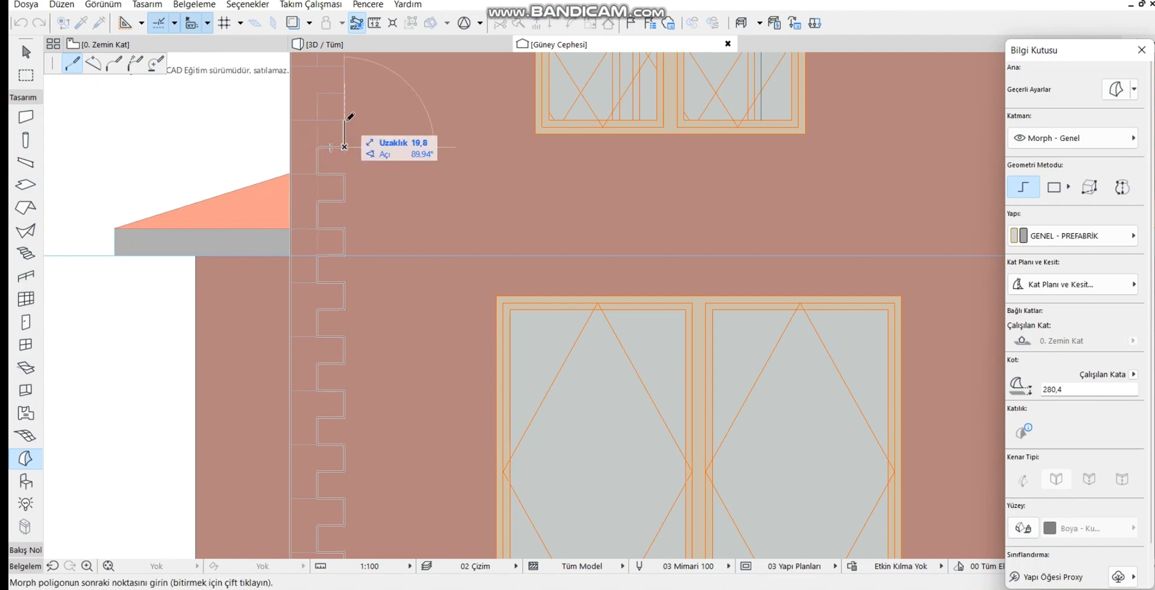
click(317, 120)
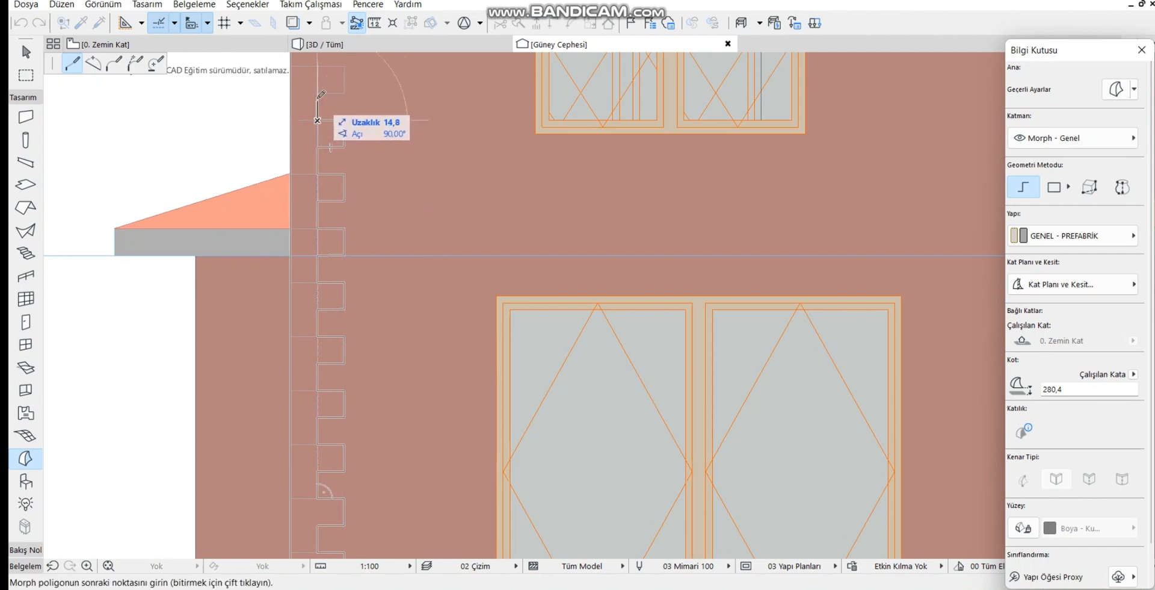
click(318, 93)
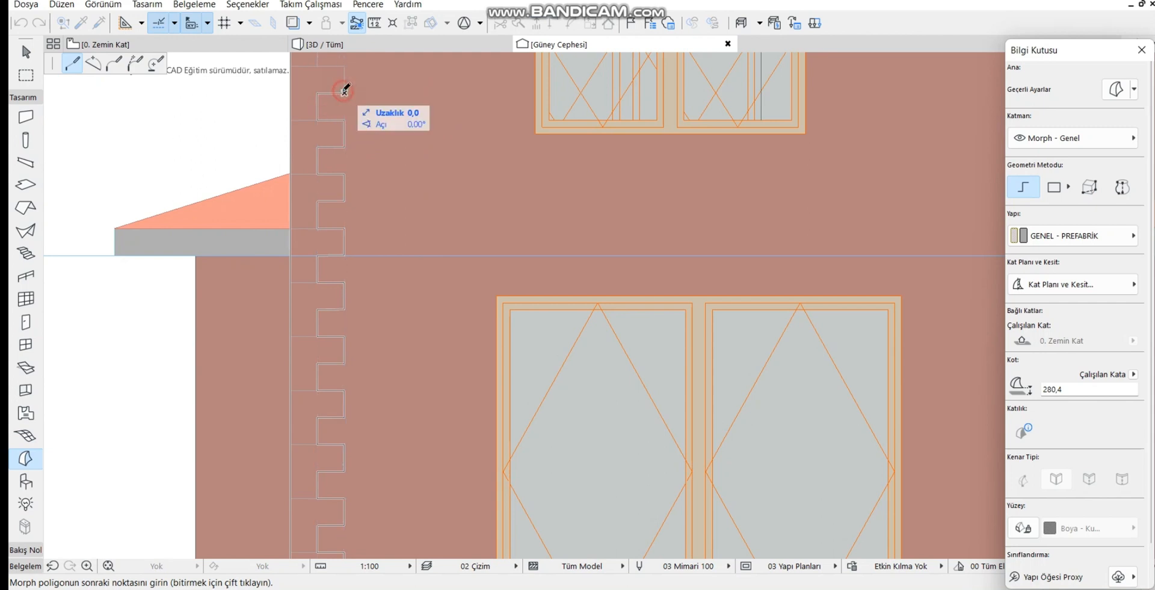
middle_drag(351, 119, 361, 208)
middle_drag(381, 246, 425, 408)
click(398, 316)
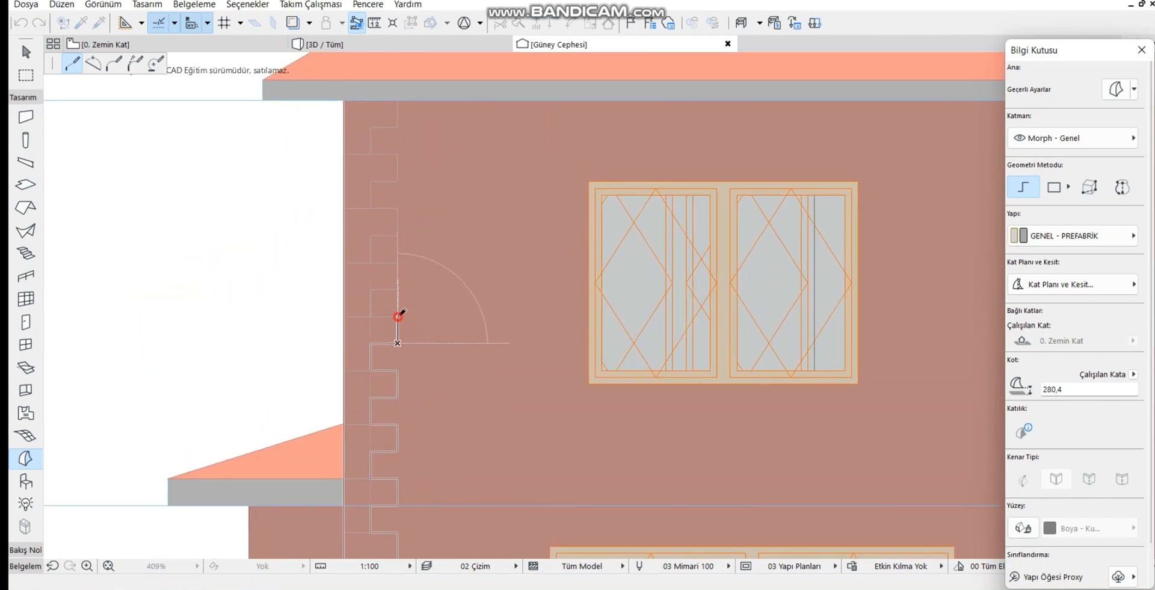
click(371, 316)
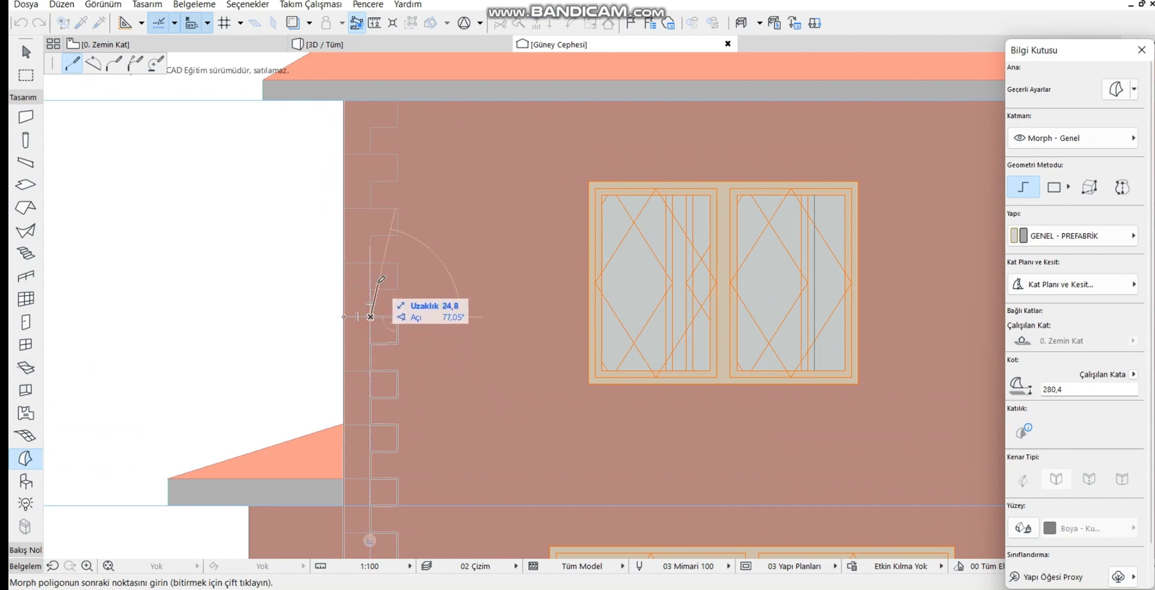
Follow the block outlines with the Morph polygon around the twelfth and thirteenth teeth beside the upper window
click(370, 289)
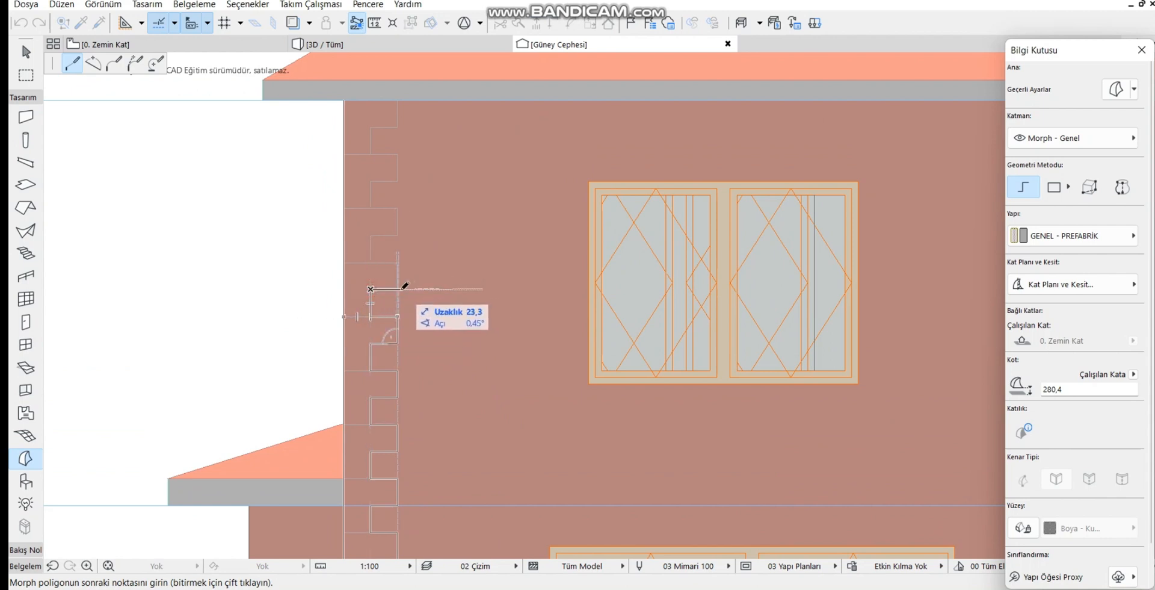
click(397, 262)
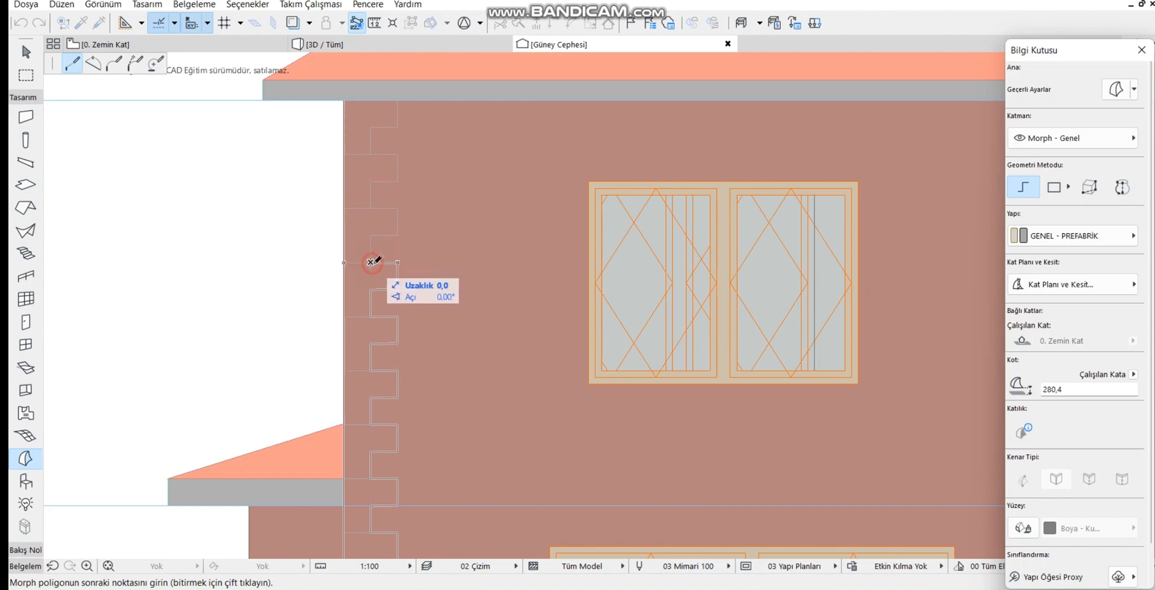
click(370, 262)
click(371, 235)
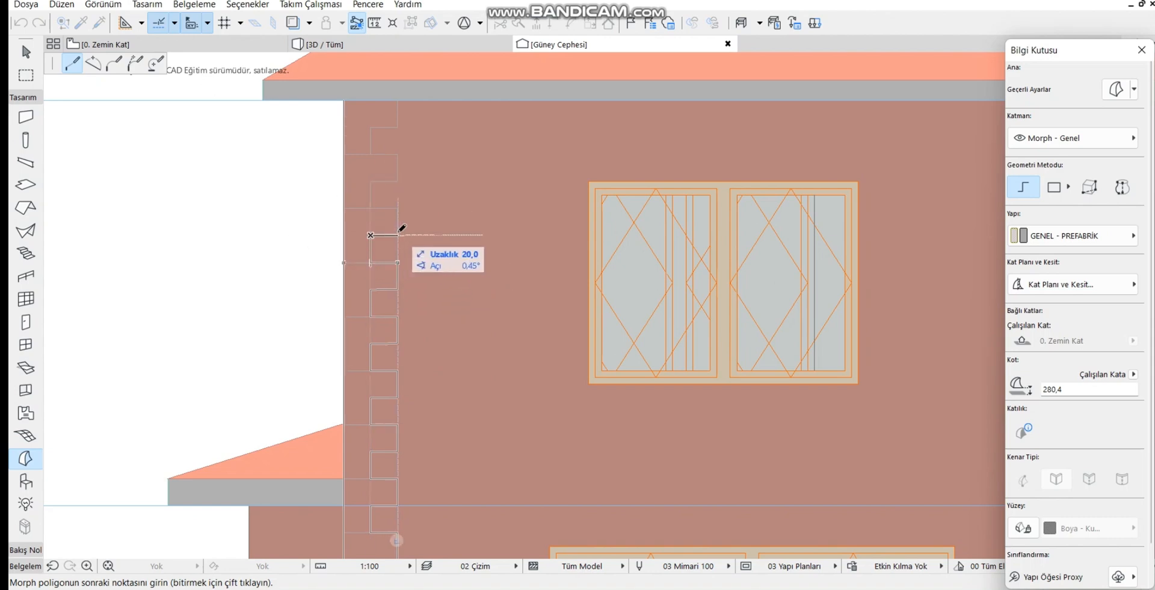
click(397, 235)
click(397, 208)
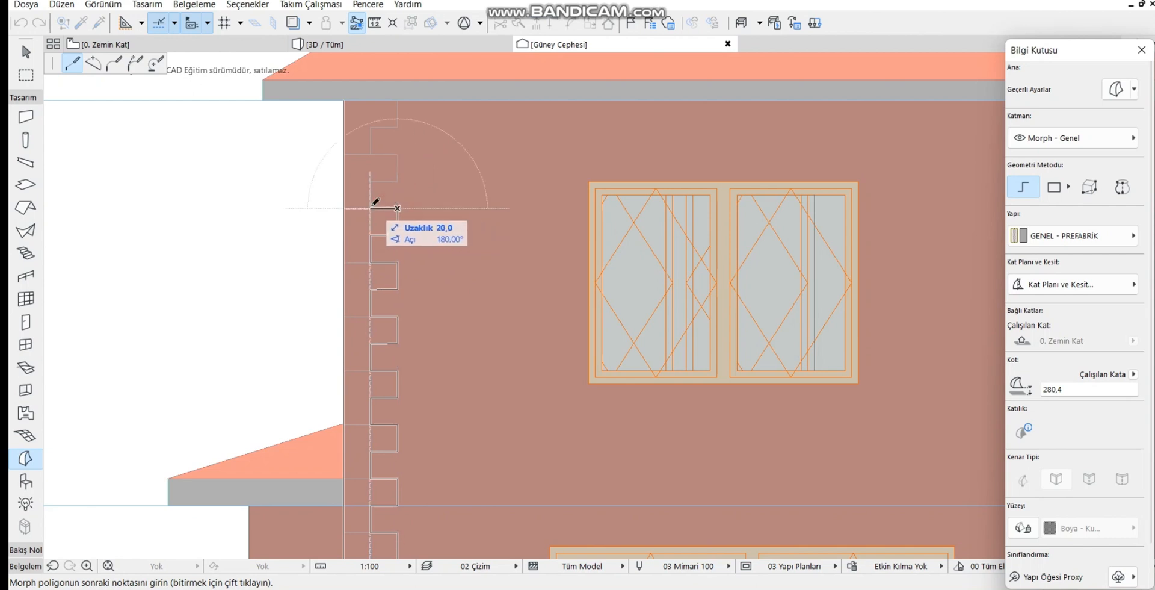
click(370, 208)
Trace the last two teeth below the eaves and close the Morph polygon with a 40 cm top edge at the wall's upper corner
click(372, 180)
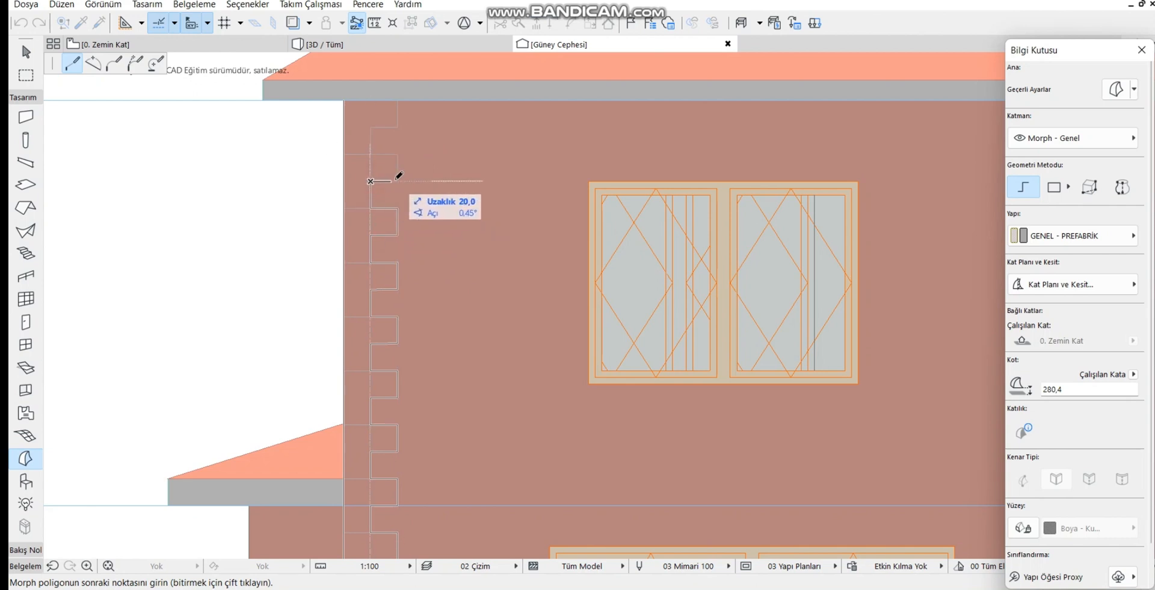
click(397, 181)
click(397, 154)
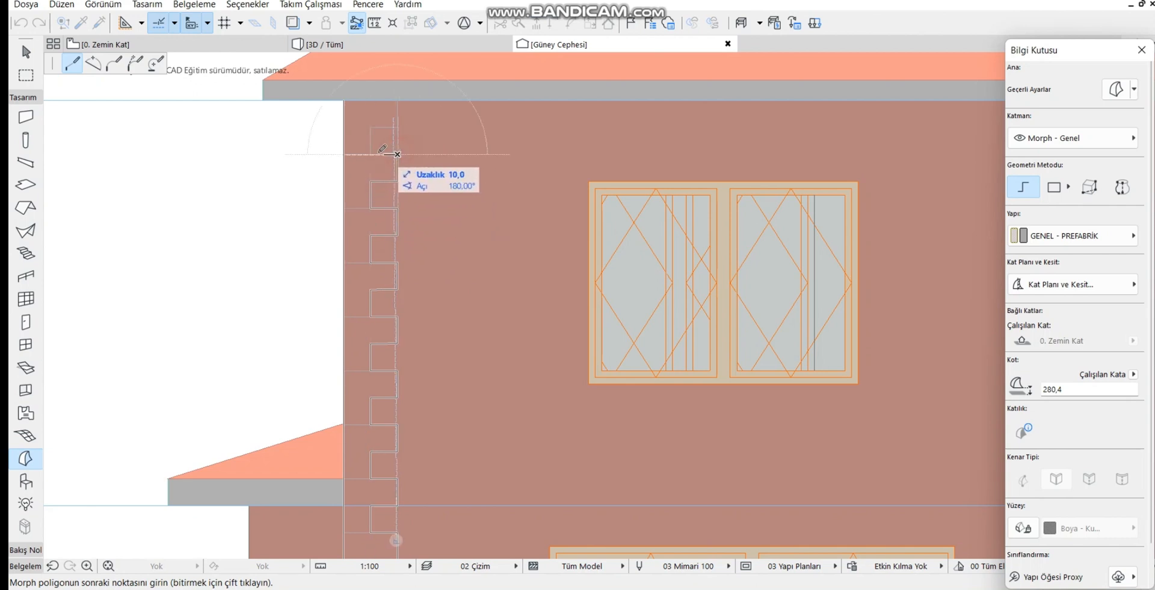
click(371, 154)
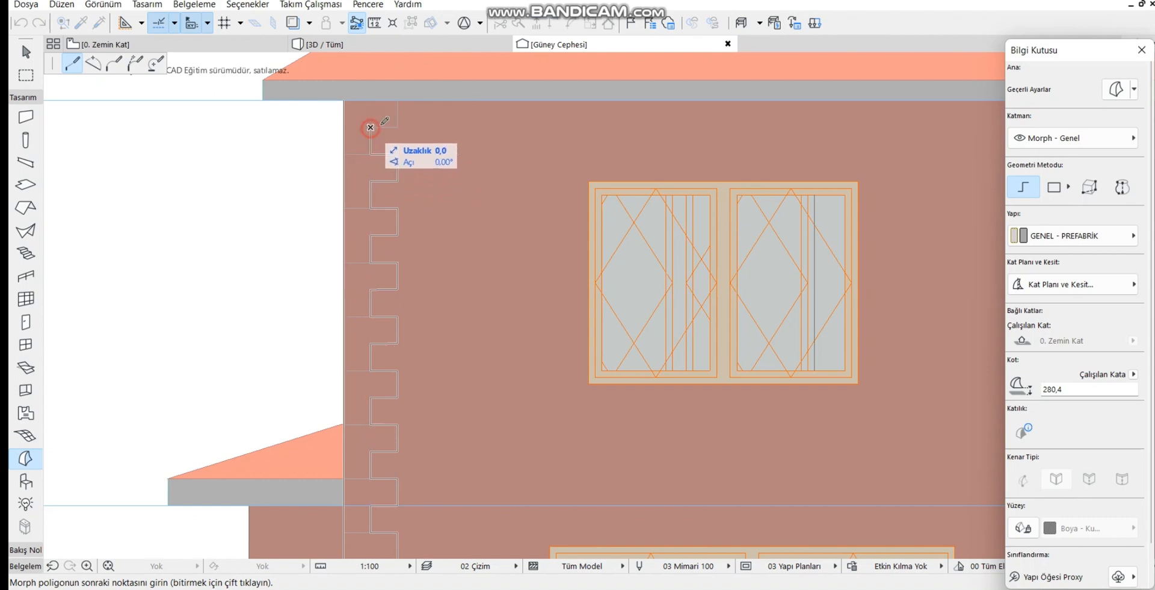
click(397, 127)
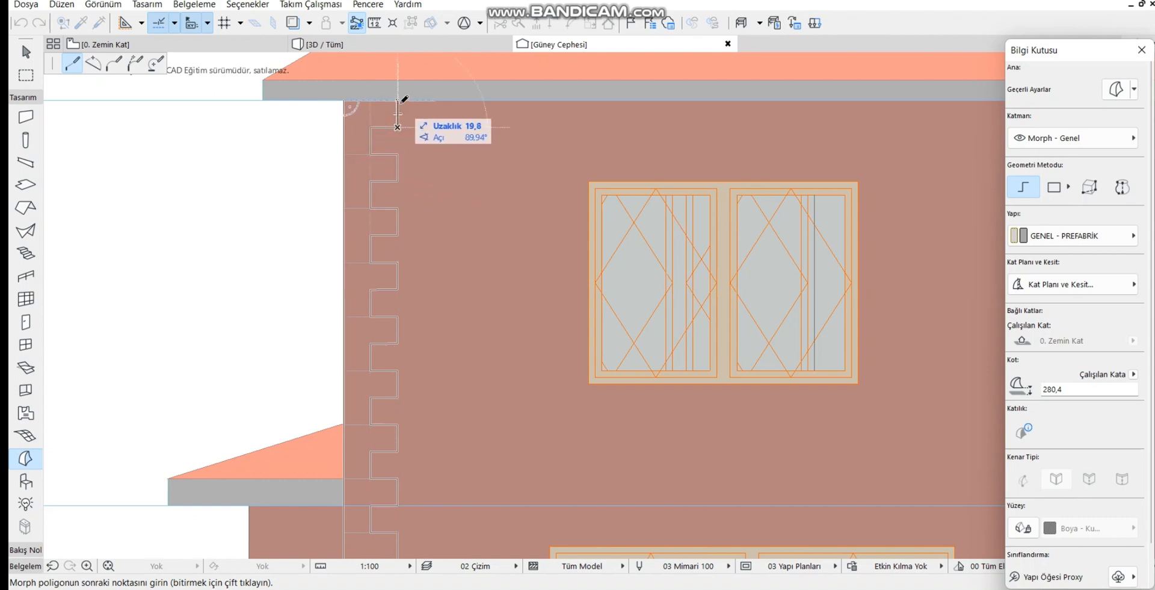
click(397, 100)
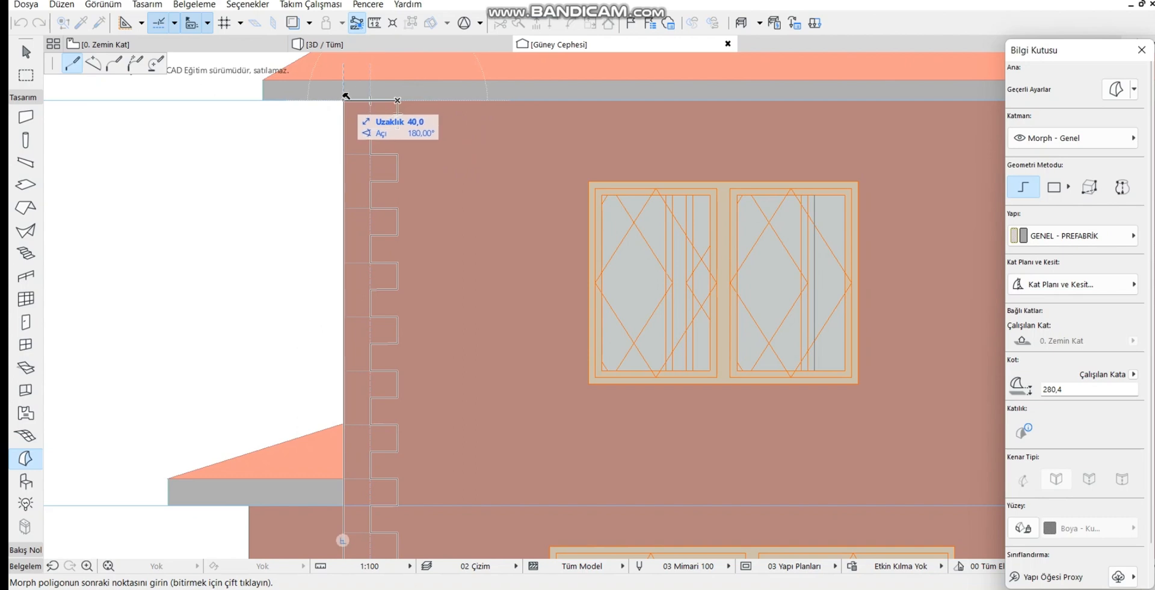
double_click(344, 100)
scroll(394, 147, down, 1)
scroll(394, 146, down, 7)
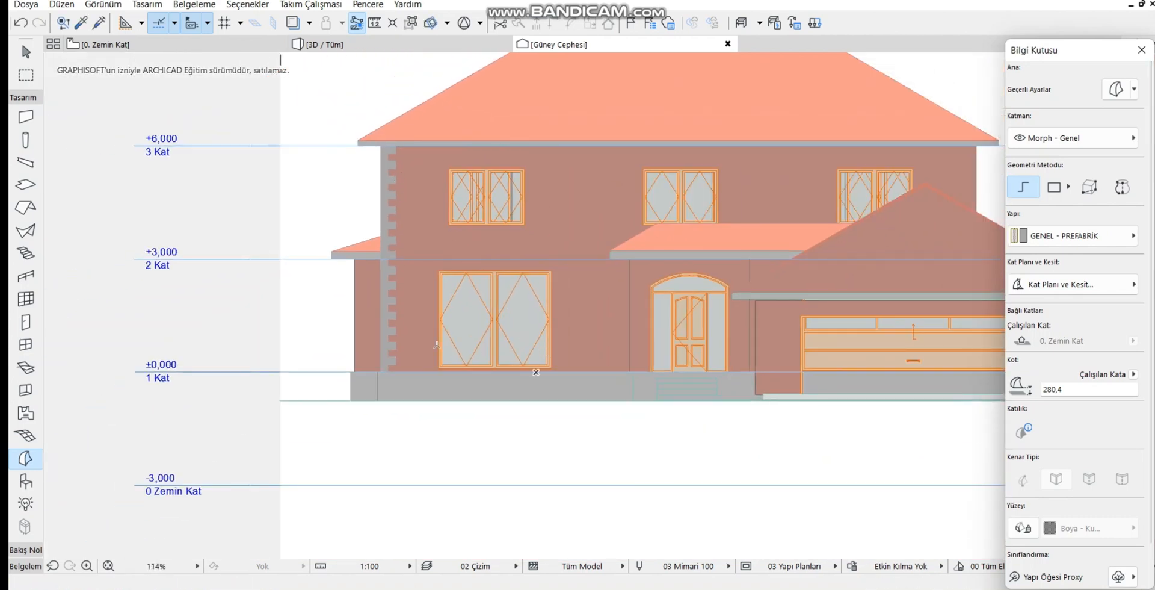
Leave the Morph tool and select the finished toothed Morph, not the 2D outline lines lying on it
scroll(436, 345, up, 3)
key(Escape)
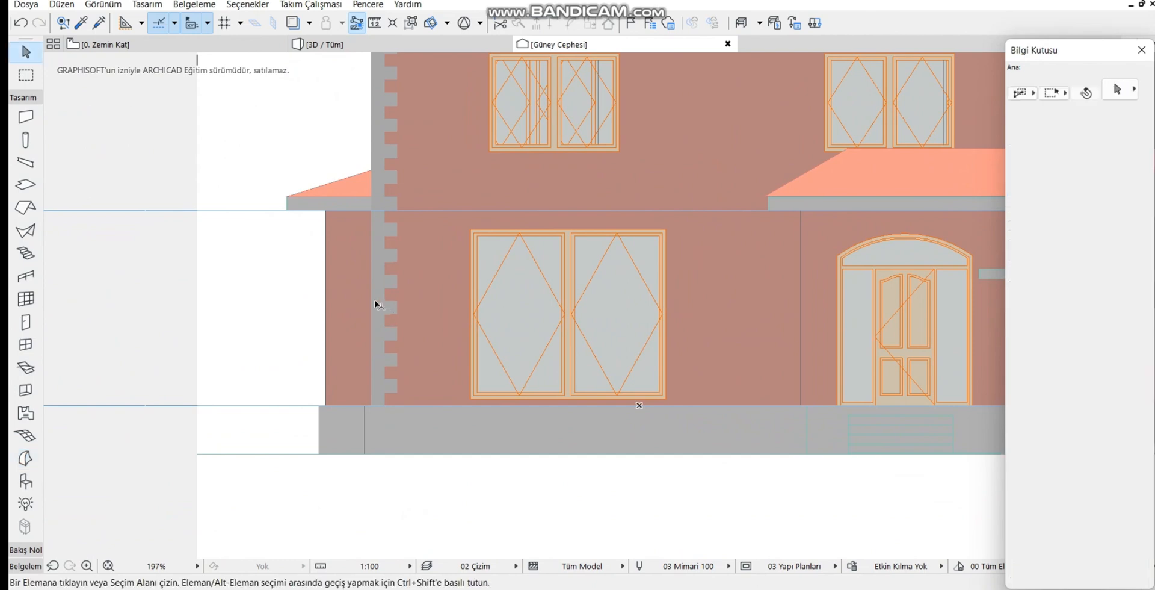
click(376, 302)
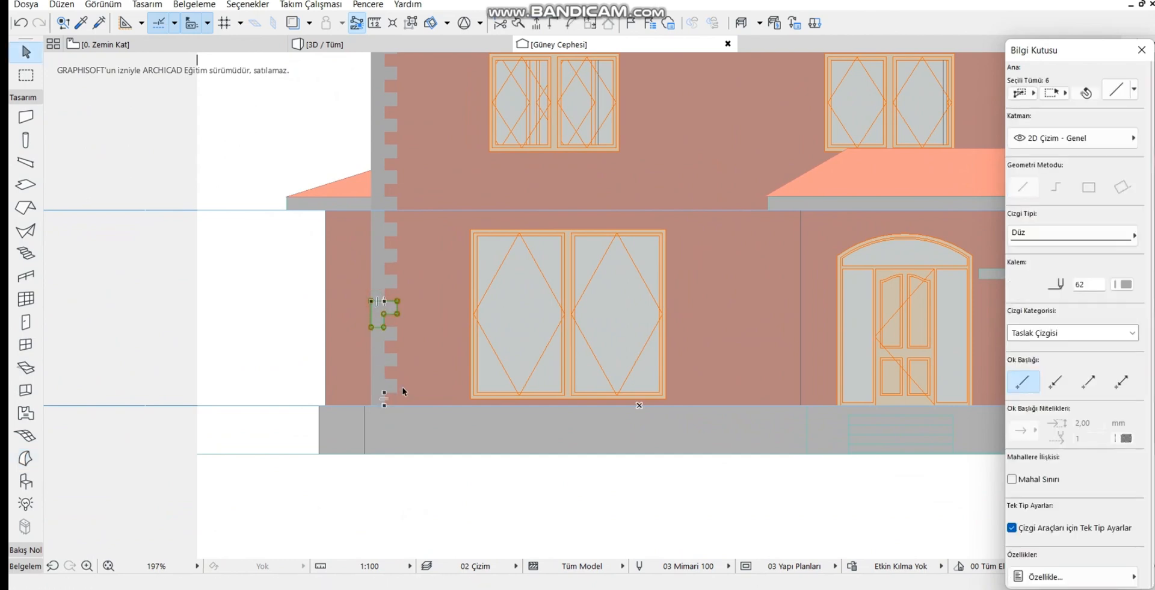
key(Escape)
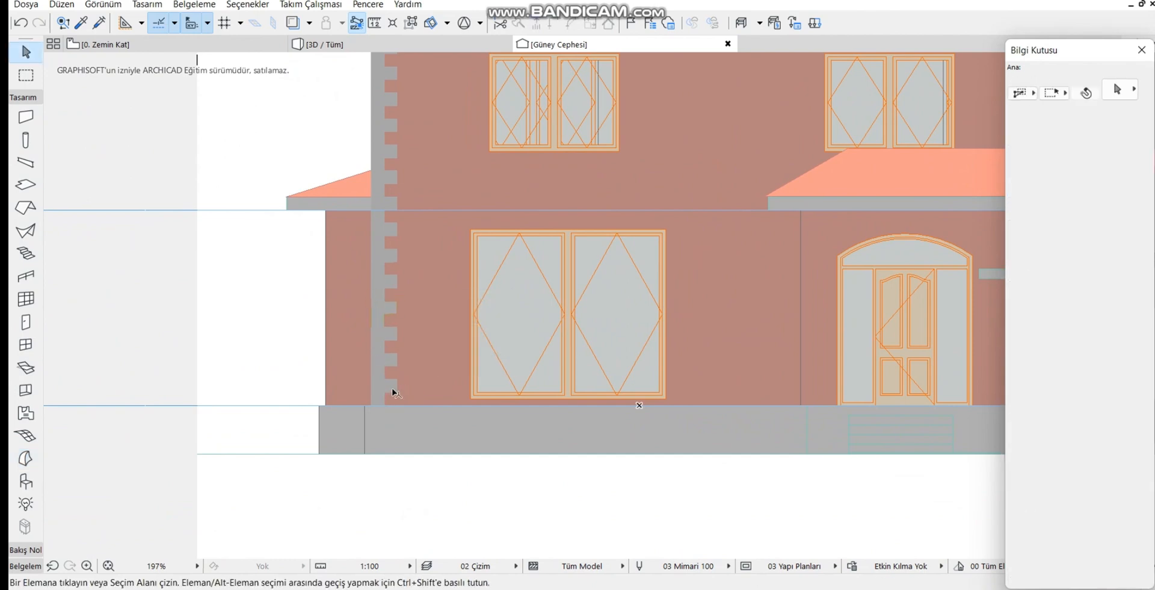
click(393, 392)
key(Escape)
click(381, 402)
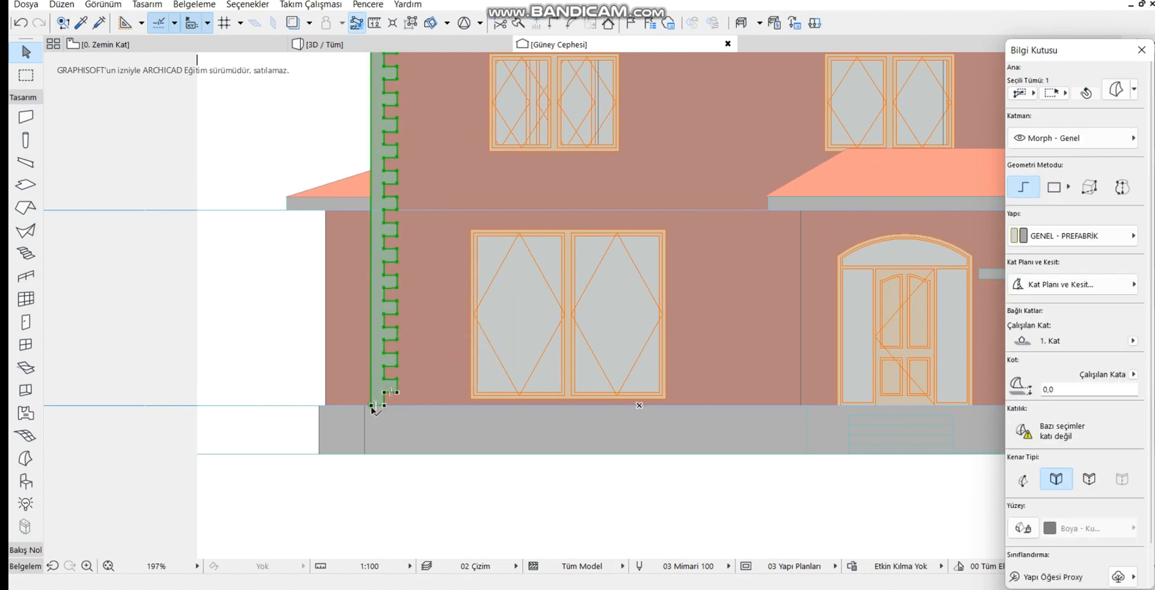
Try mirroring the toothed Morph about a vertical axis along the outer edge of its teeth, and undo the mirror
click(372, 404)
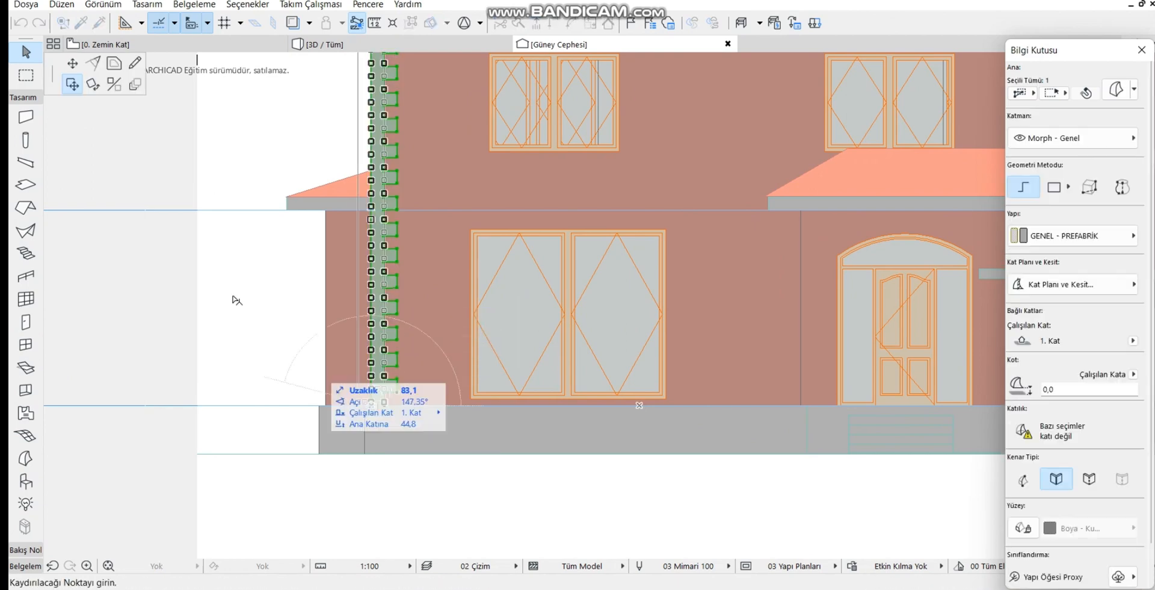
click(114, 85)
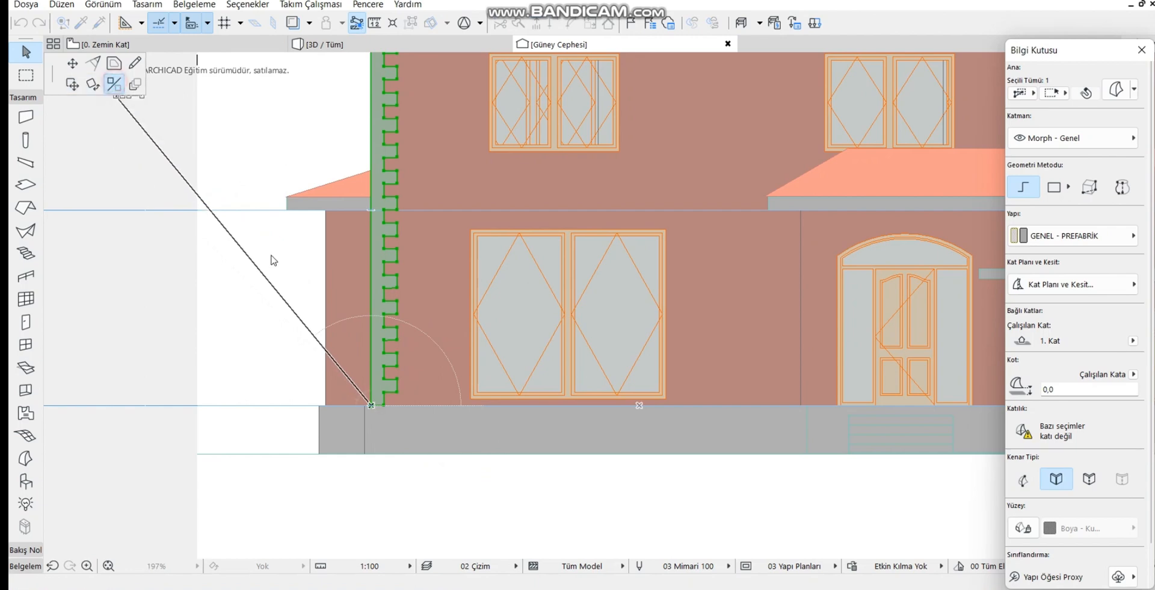
click(399, 381)
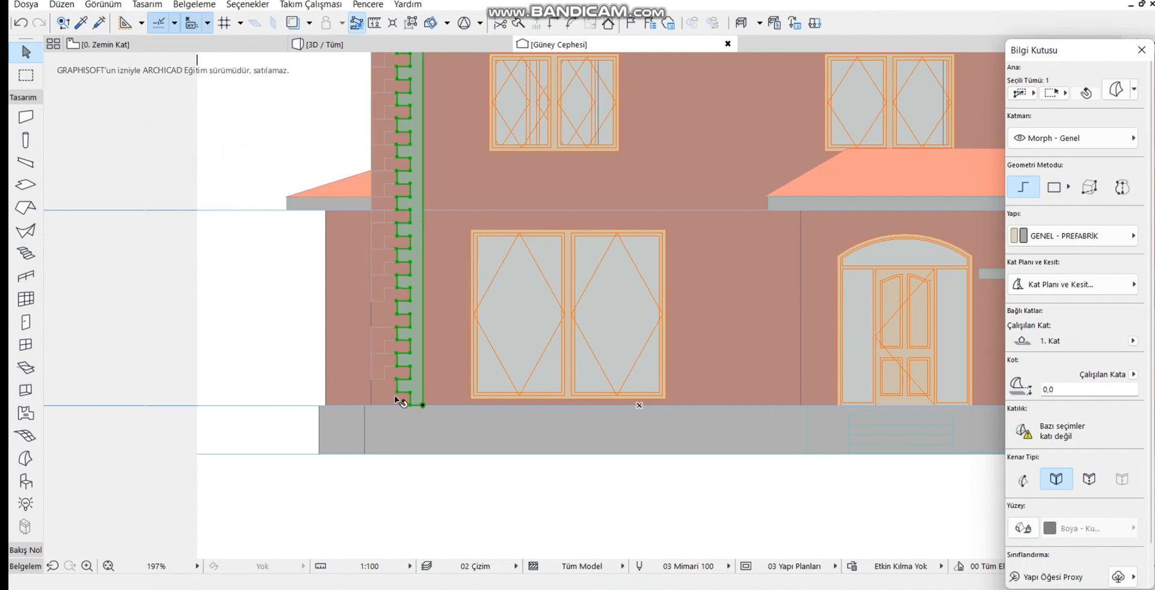
key(ctrl+z)
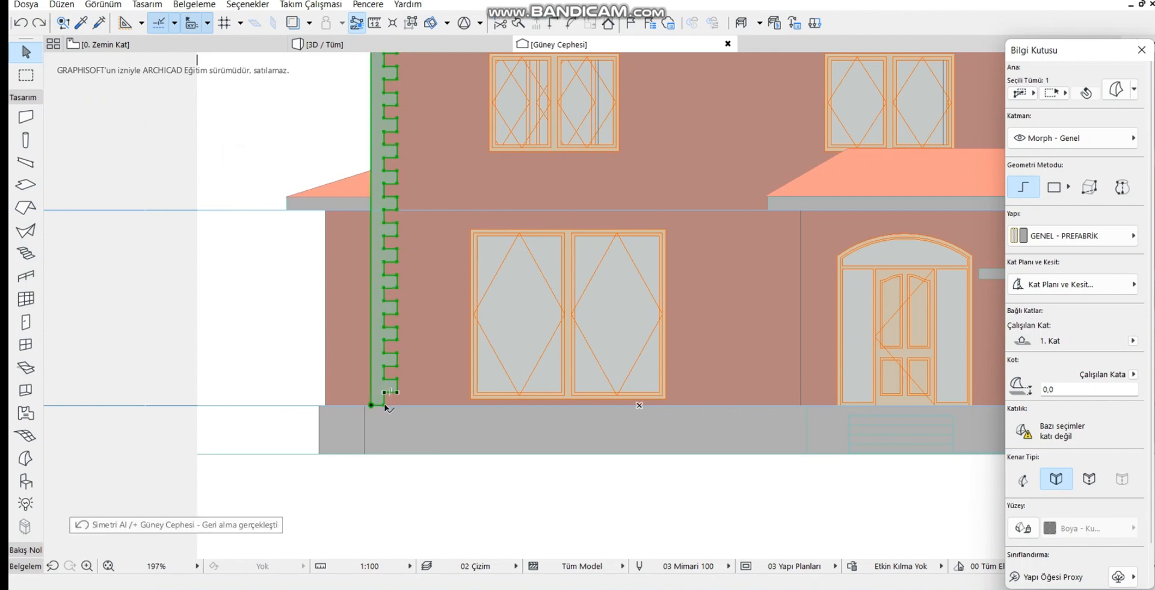
Mirror a copy of the toothed Morph about a vertical axis along the outer edge of its teeth
key(ctrl+m)
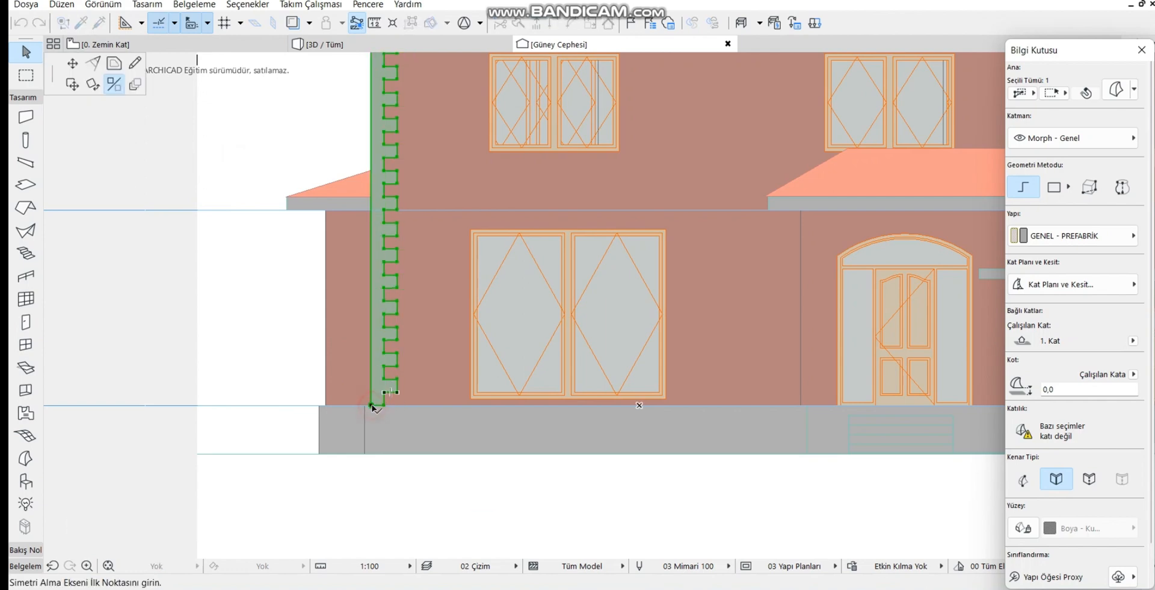
click(398, 391)
click(398, 383)
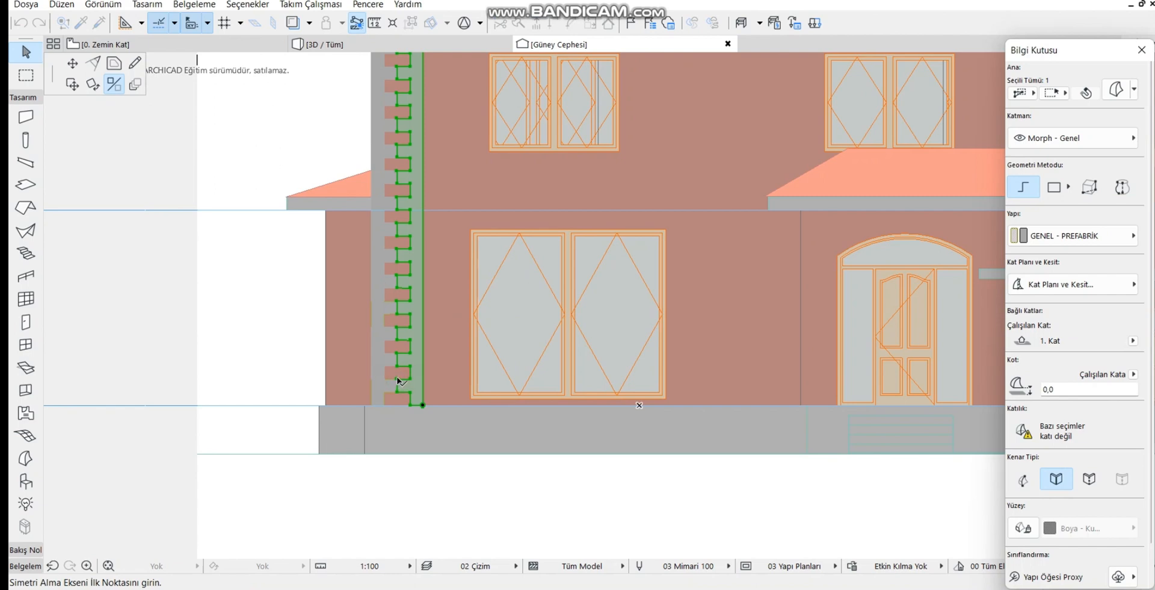
key(Escape)
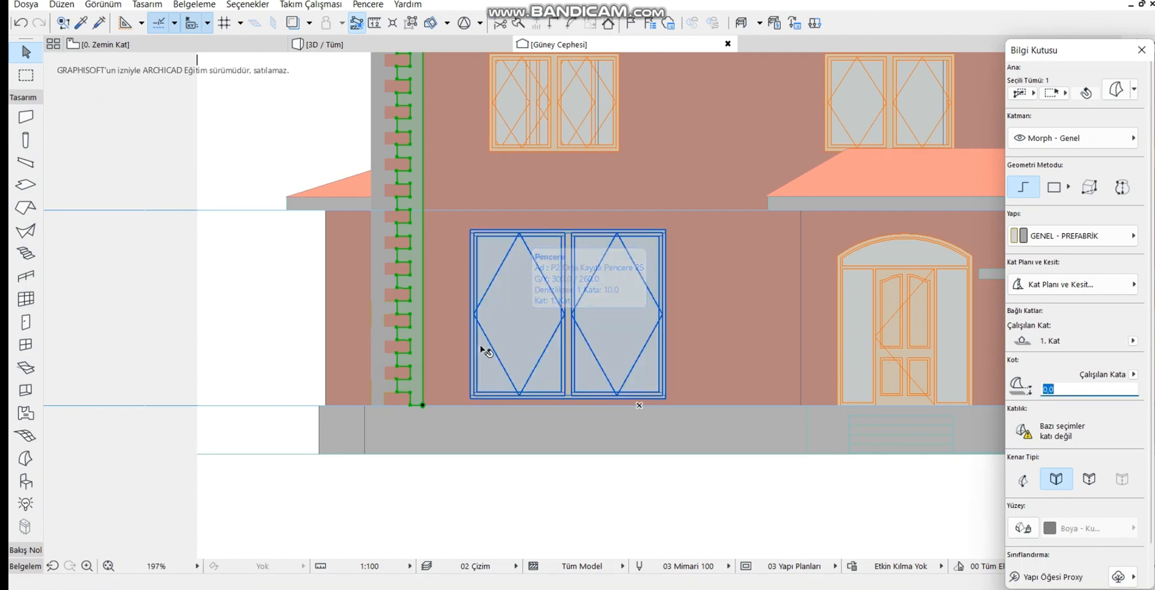
Move the mirrored toothed Morph by its straight side's lower corner to the wall edge between the large window and the entrance door
click(421, 402)
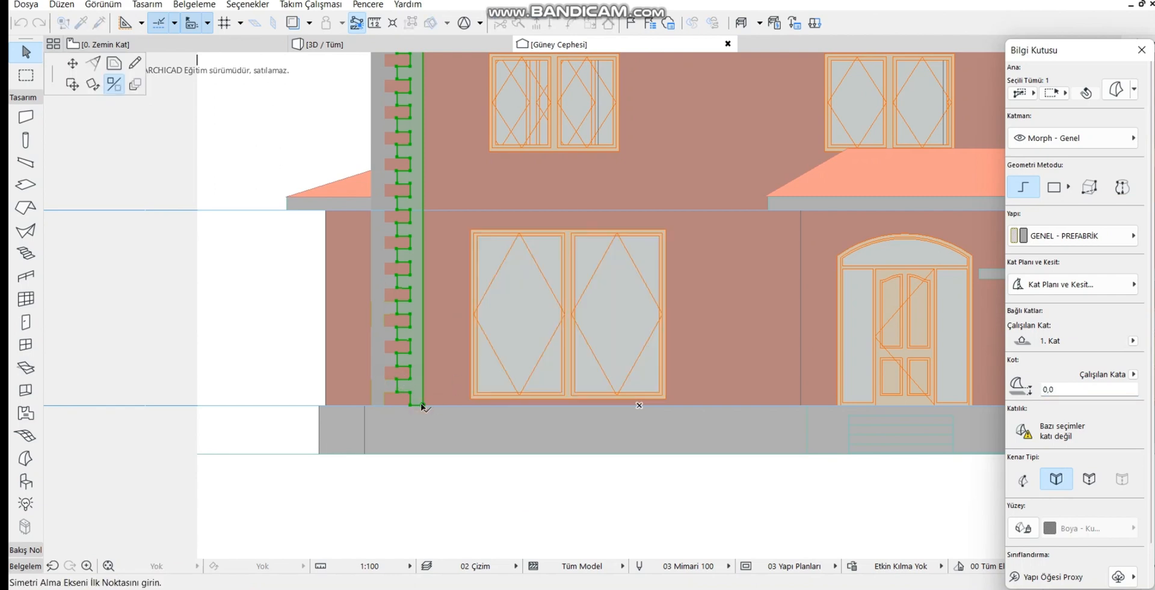
click(72, 84)
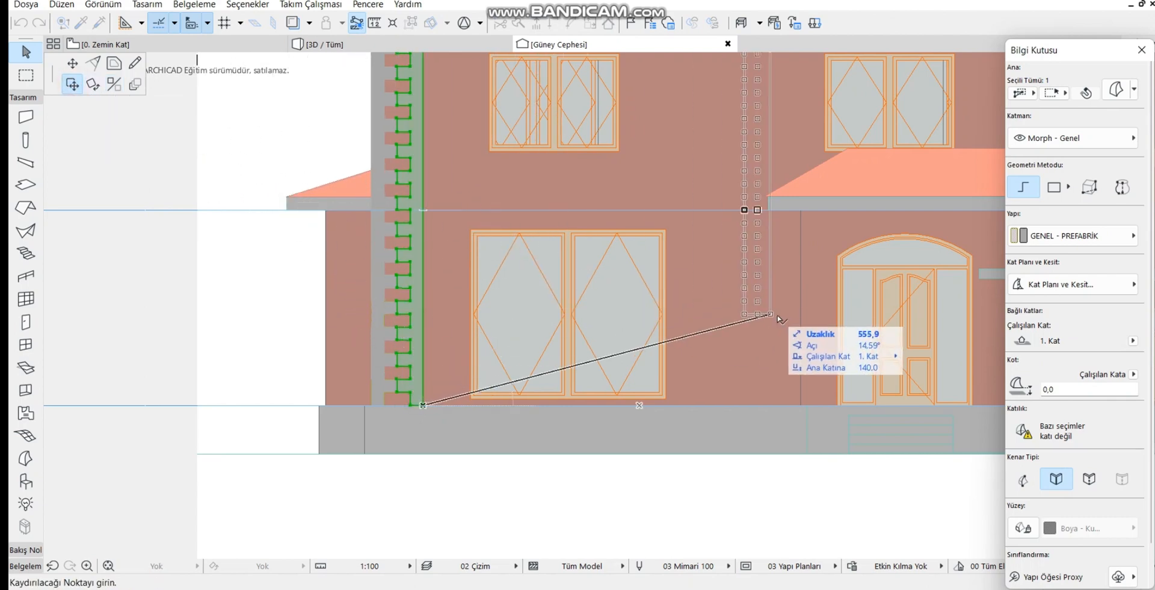
middle_drag(741, 350, 553, 358)
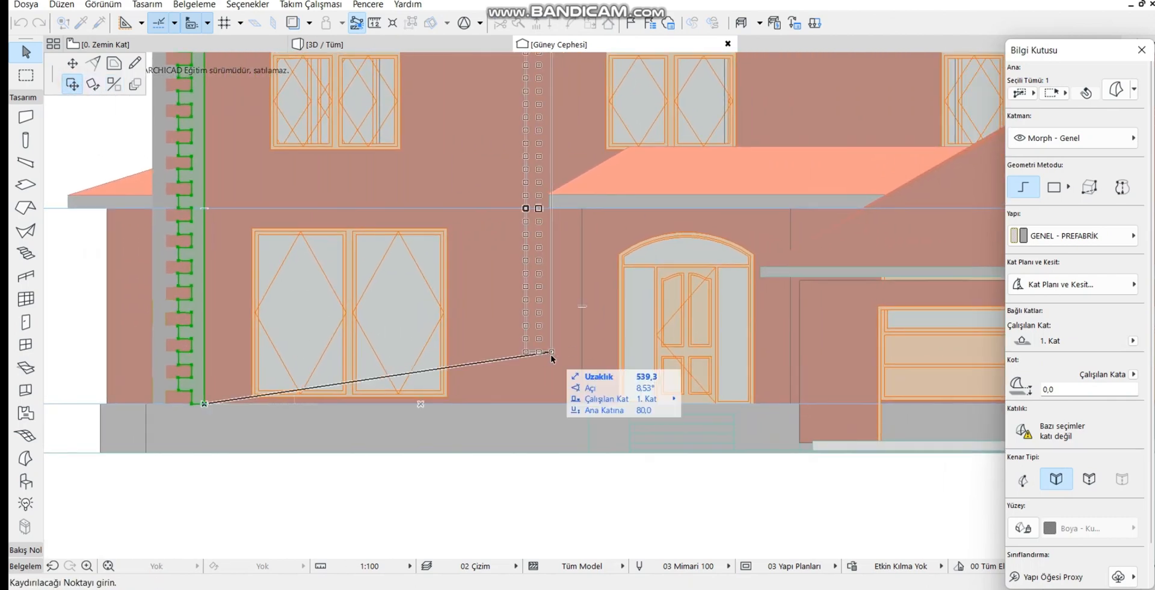
scroll(553, 359, down, 5)
scroll(550, 376, up, 2)
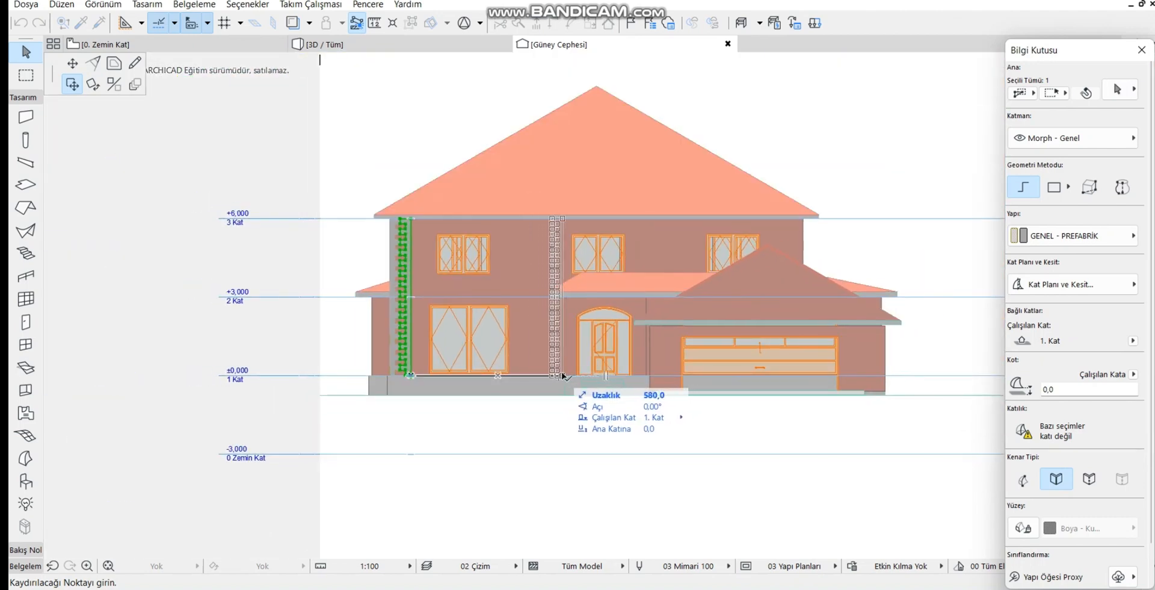
scroll(557, 378, up, 6)
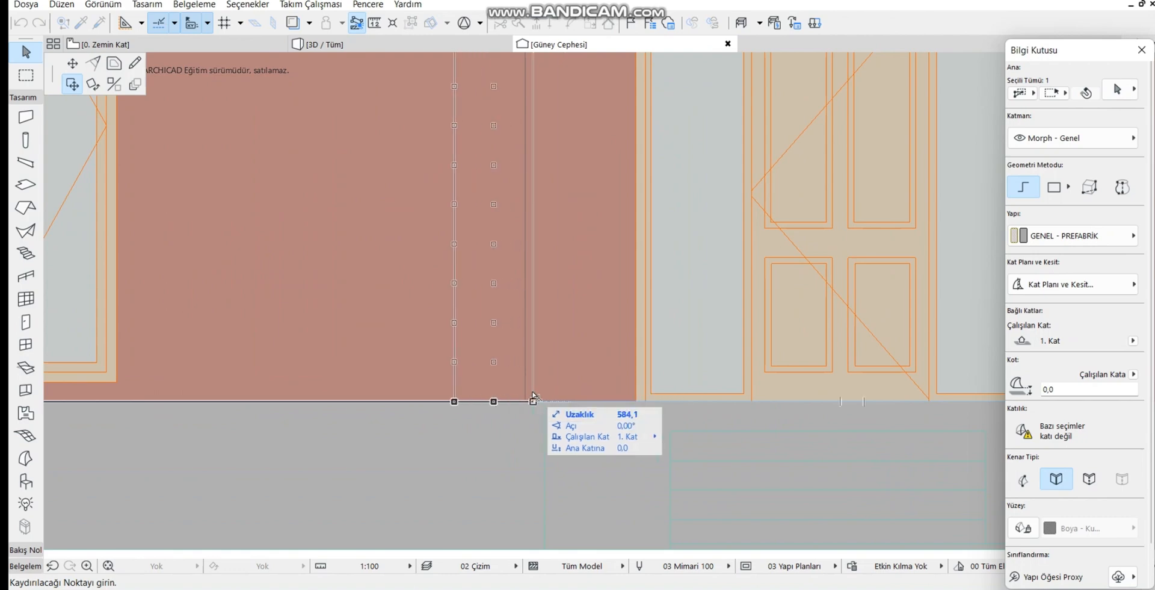
click(530, 398)
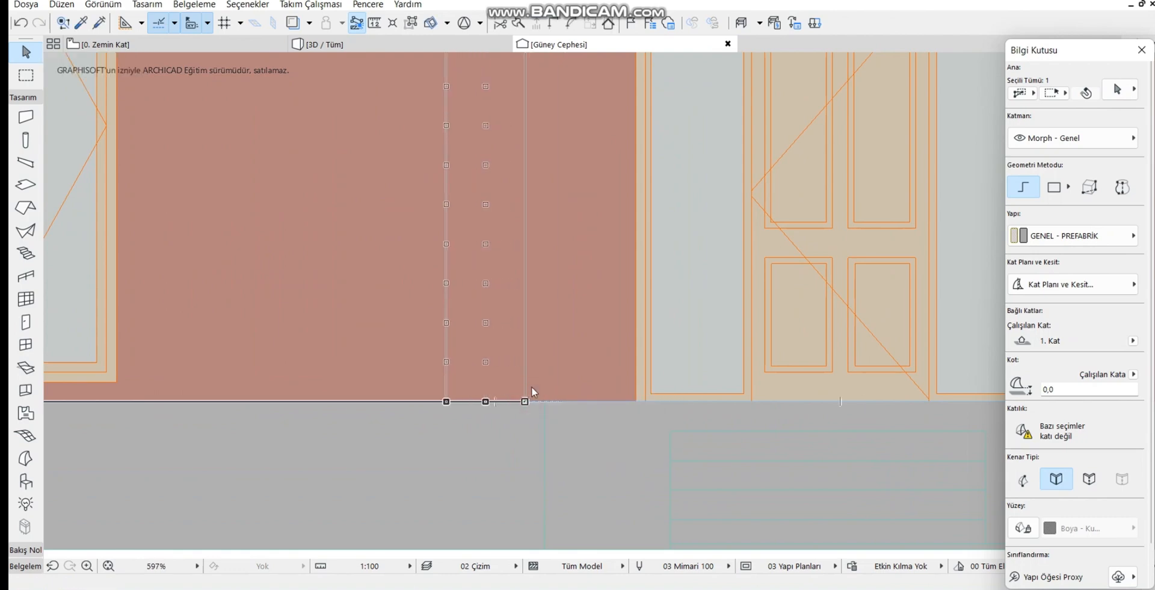
scroll(535, 374, down, 5)
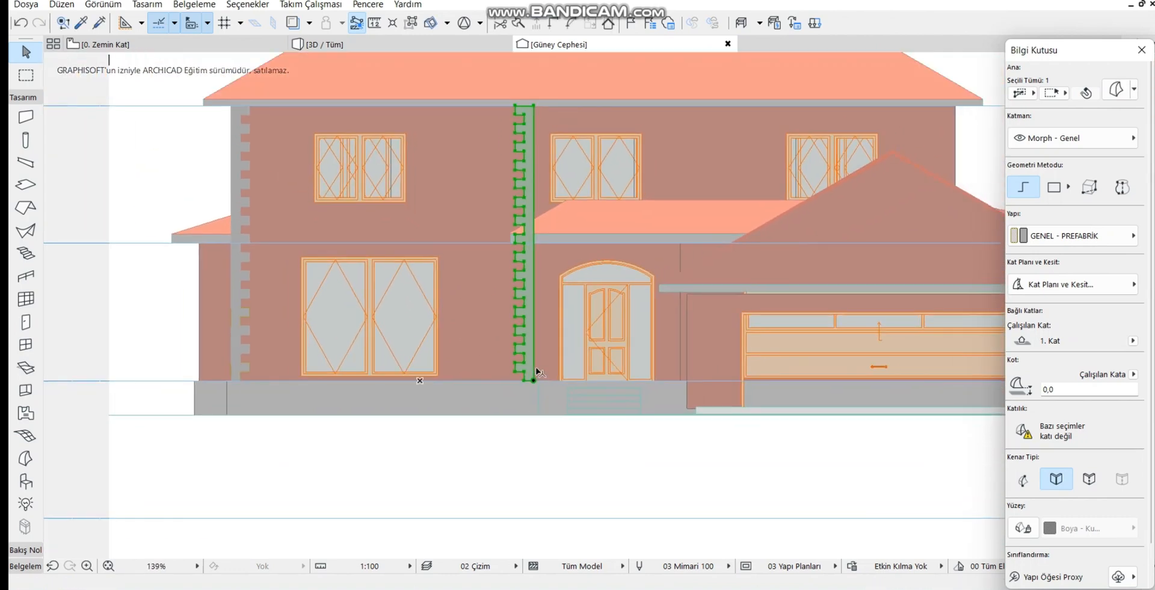
scroll(528, 258, up, 2)
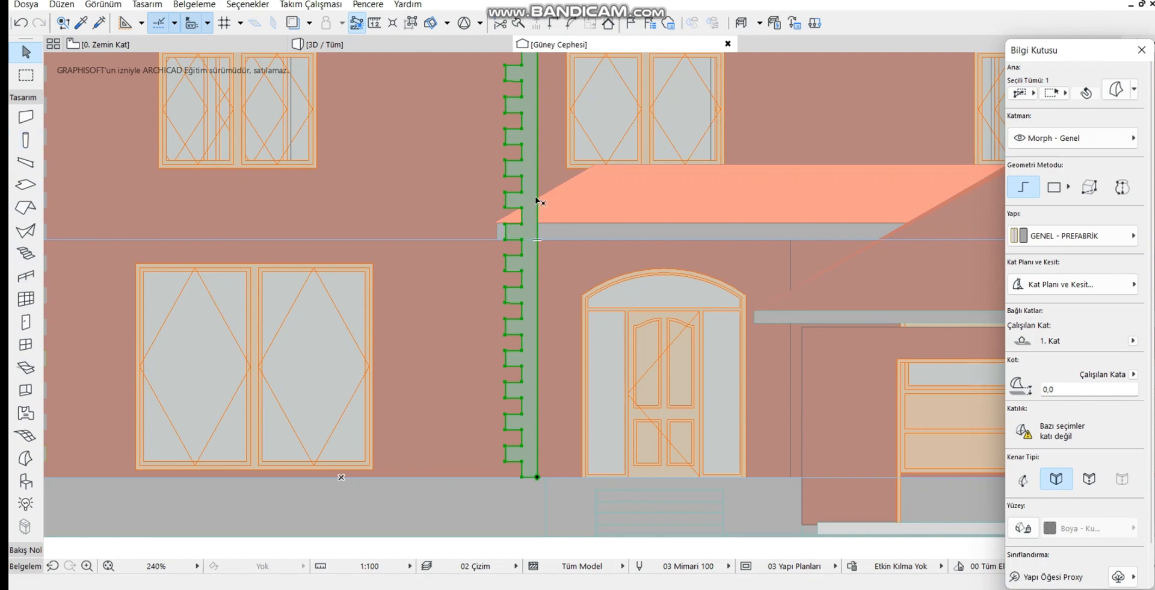
click(523, 210)
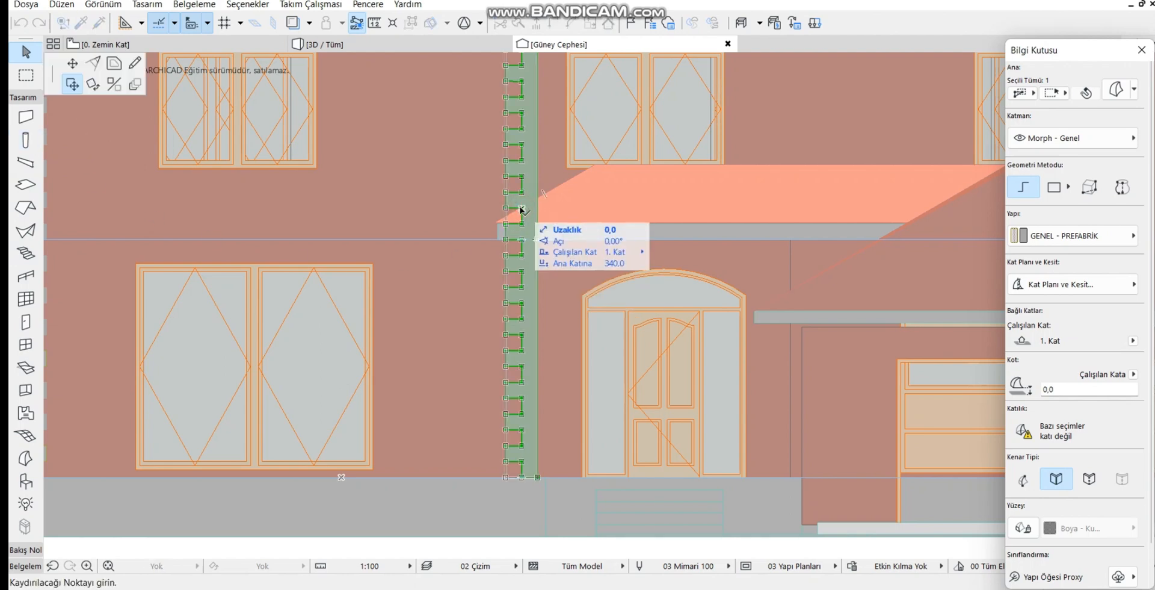
key(Escape)
key(Escape)
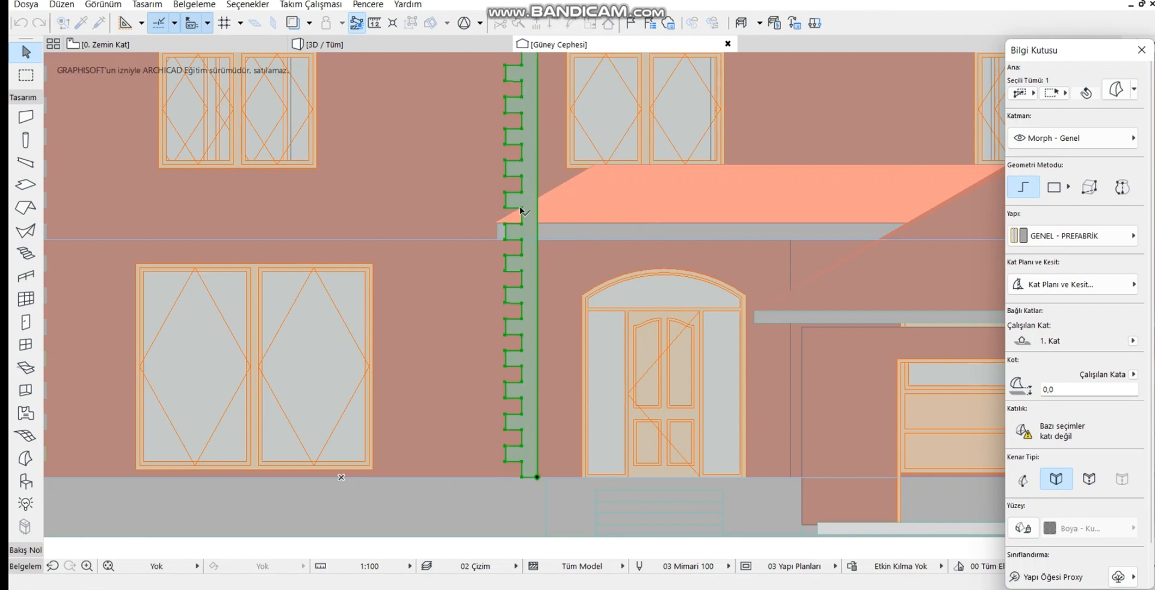
Copy the mirrored toothed Morph by its lower outer corner to the wall edge between the entrance door and the garage
scroll(576, 237, down, 3)
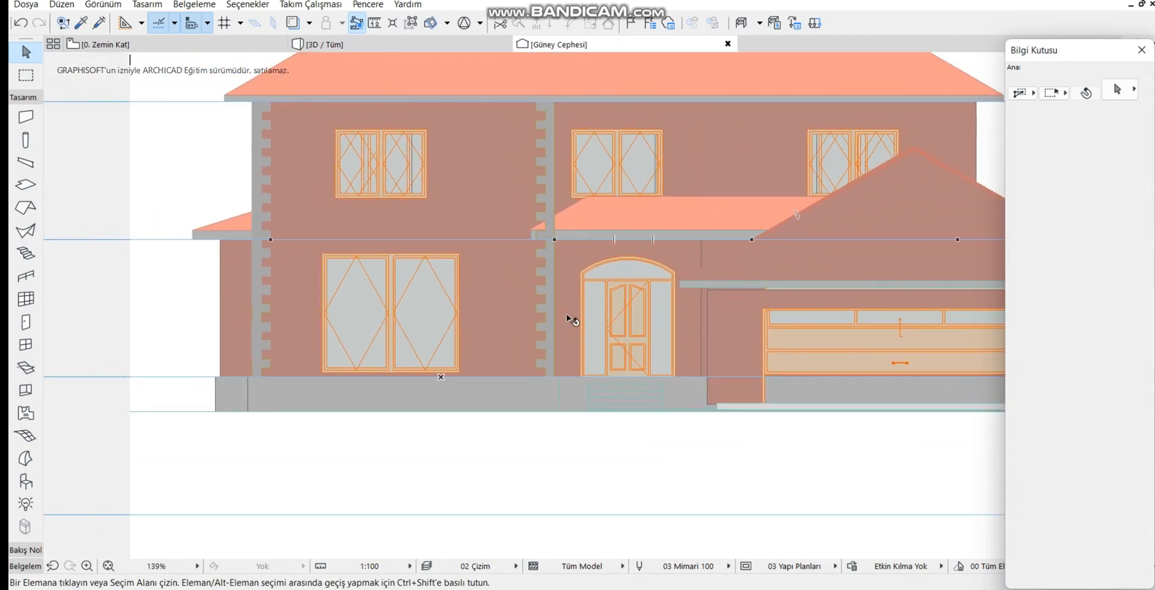
scroll(550, 255, up, 3)
click(550, 256)
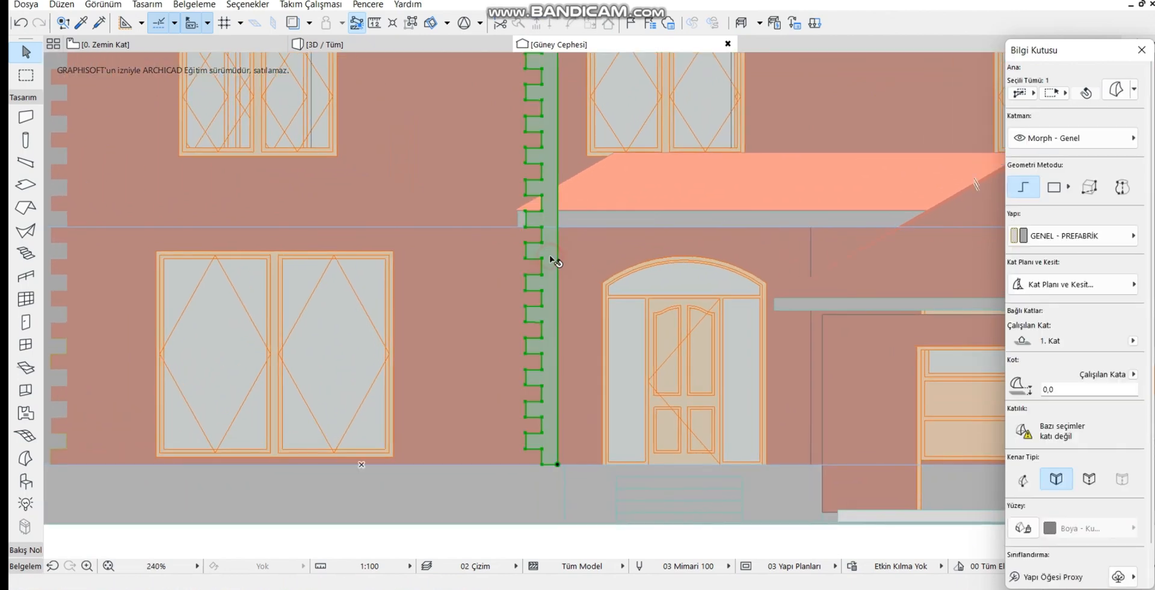
click(557, 465)
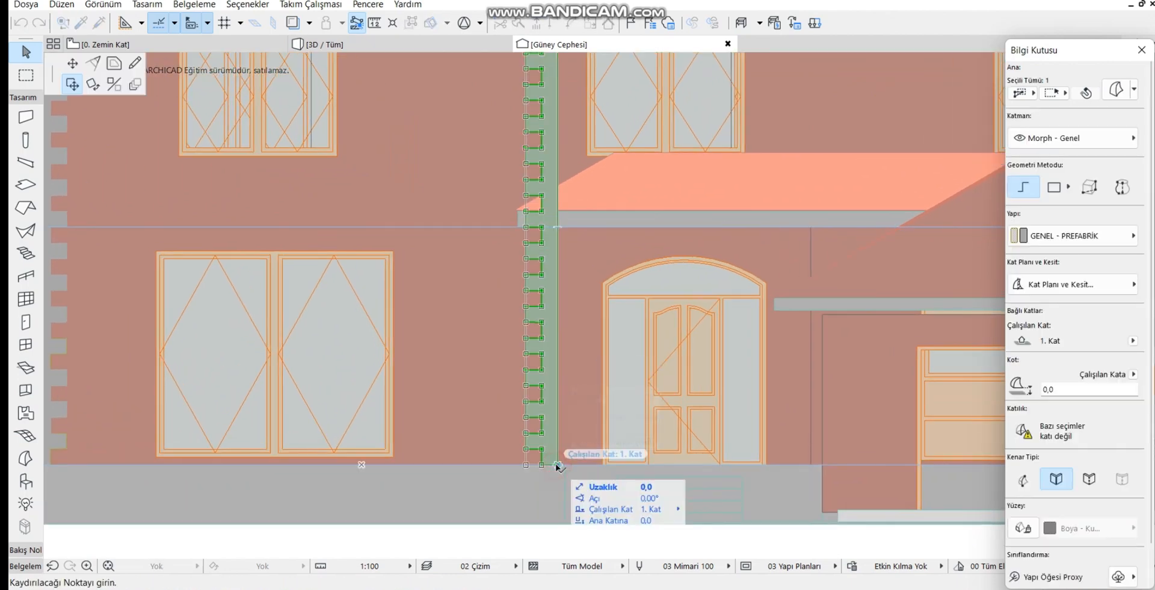
key(ctrl)
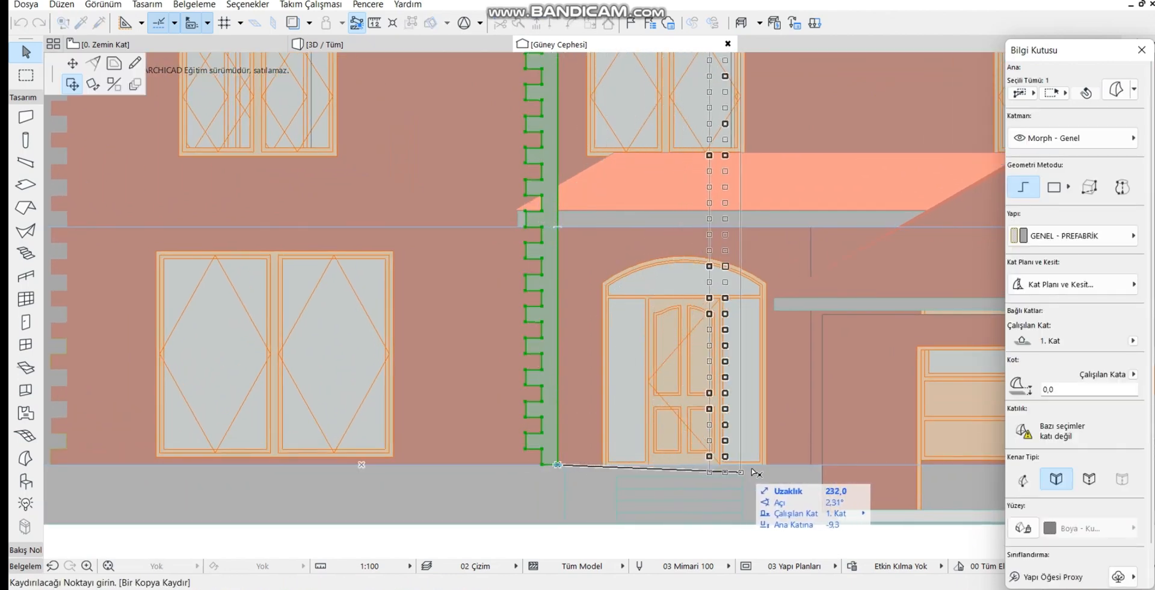
click(812, 464)
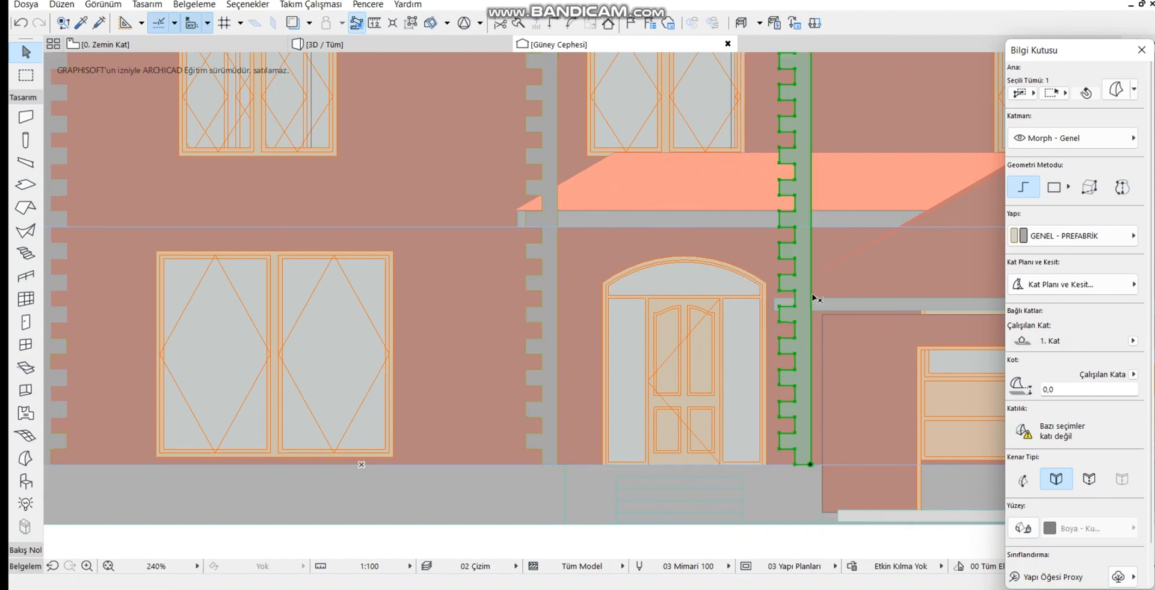
scroll(812, 276, down, 3)
middle_drag(813, 276, 579, 299)
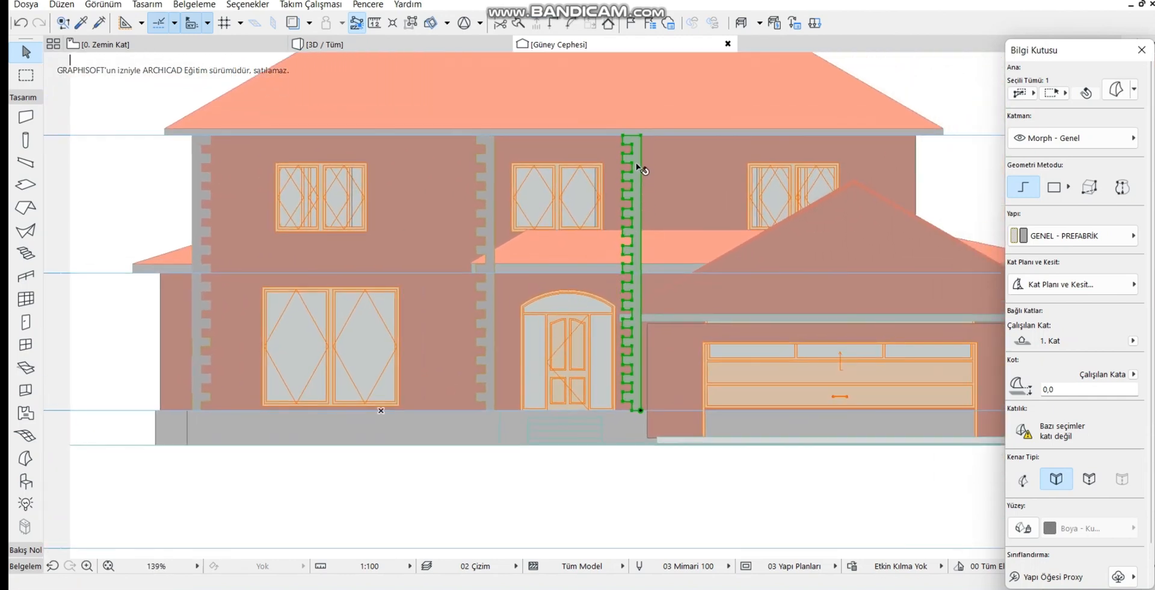
click(635, 135)
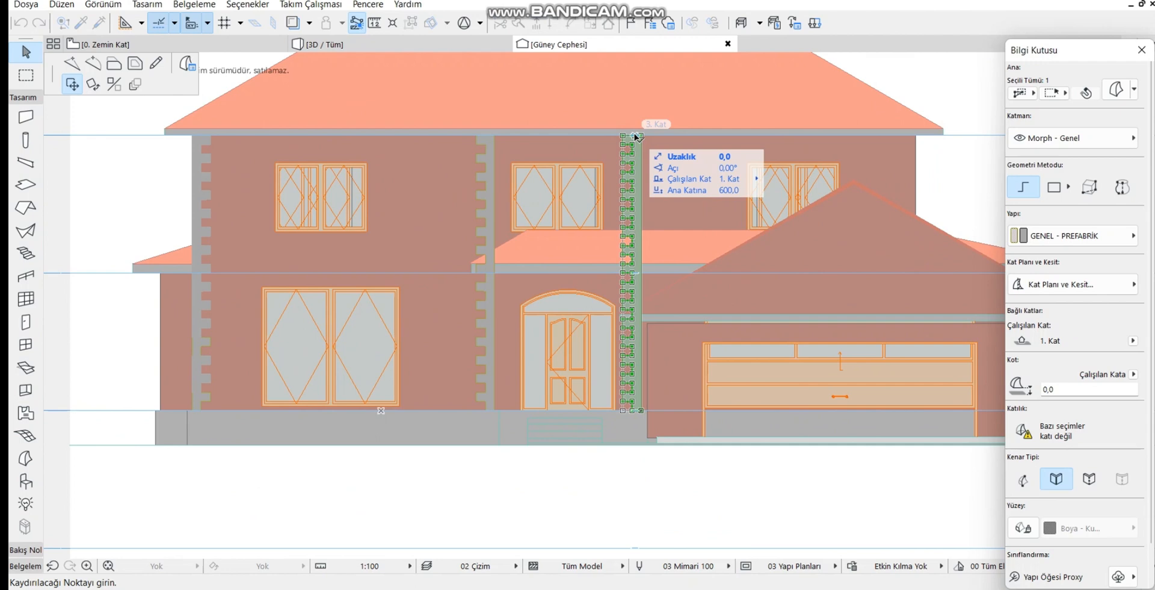
key(Escape)
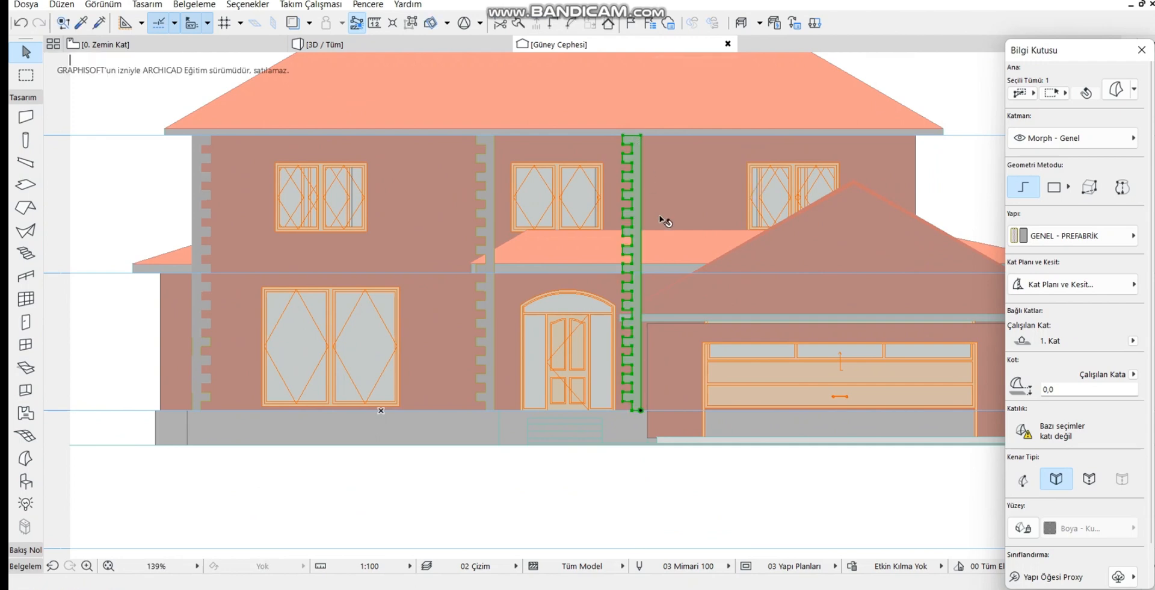
click(632, 137)
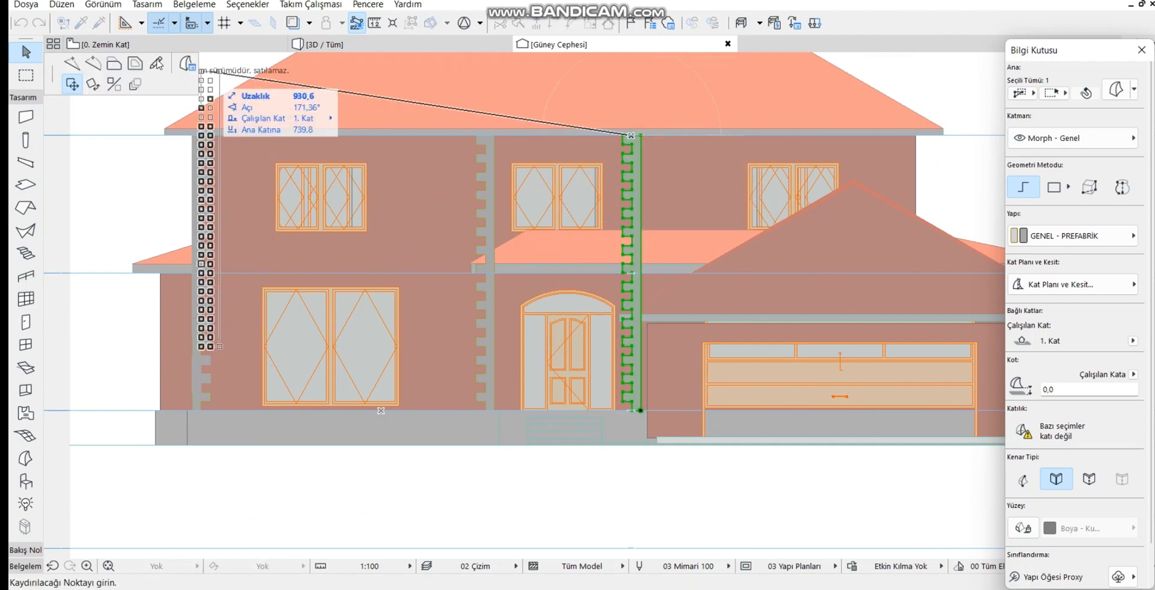
click(115, 64)
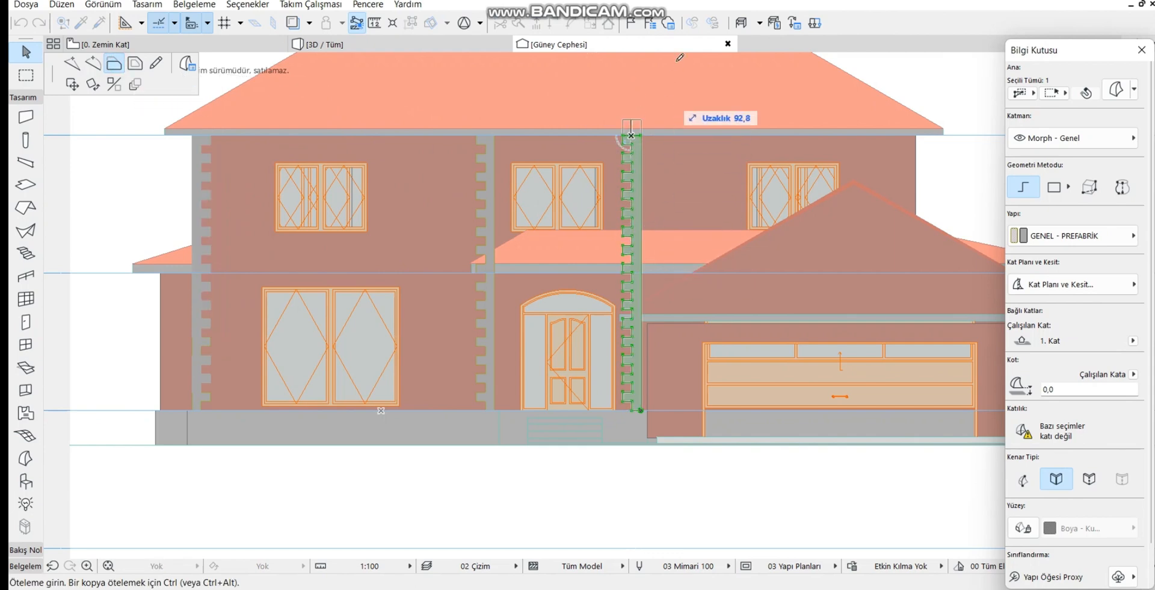
key(Escape)
key(Escape)
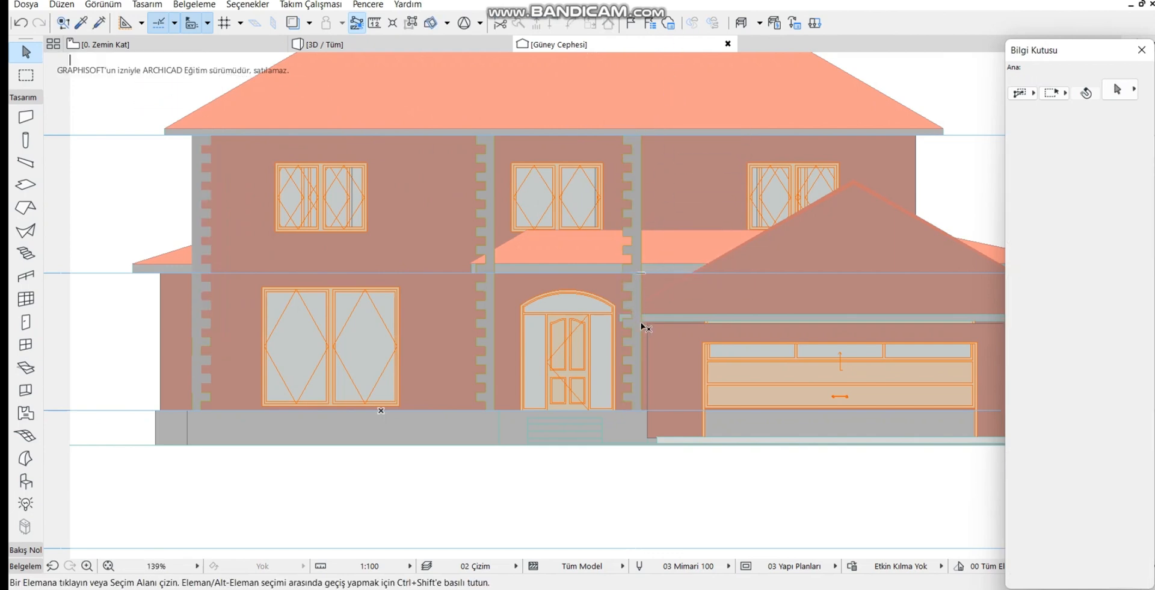
In the 3D window, push/pull the face of the toothed Morph with right-pointing teeth to a thickness of 5 cm
scroll(643, 327, up, 3)
scroll(643, 327, down, 3)
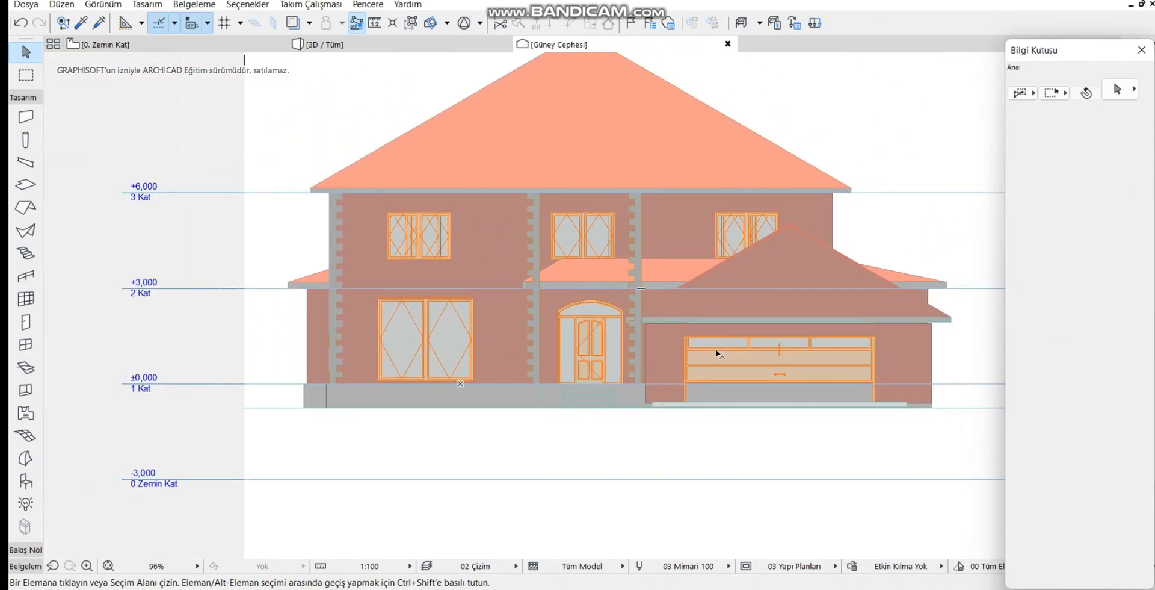
scroll(657, 381, up, 2)
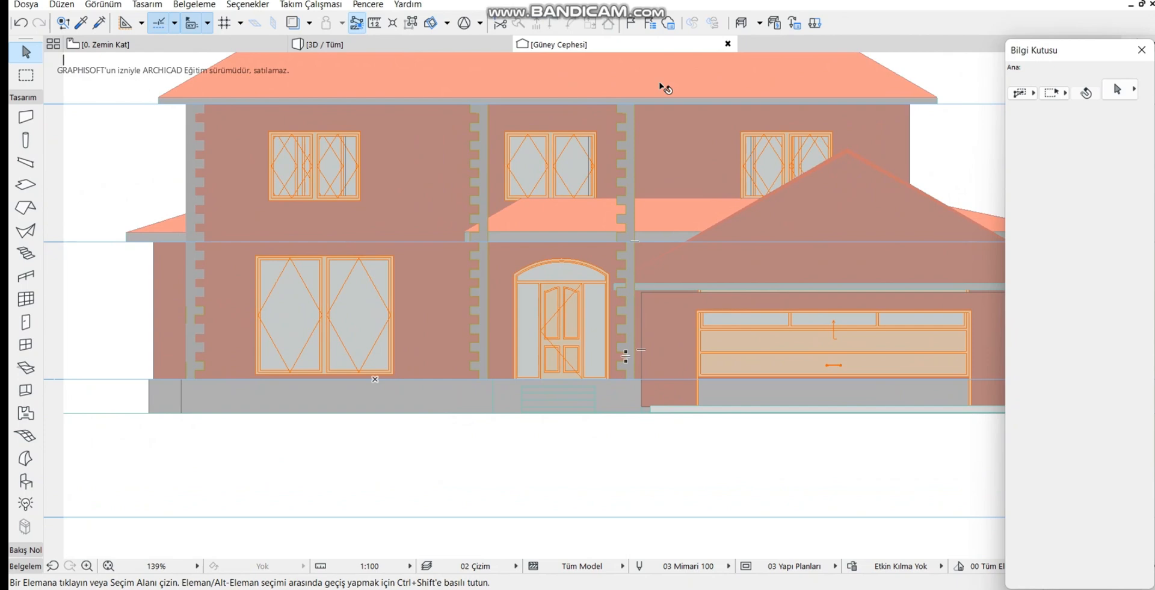
key(F3)
click(592, 455)
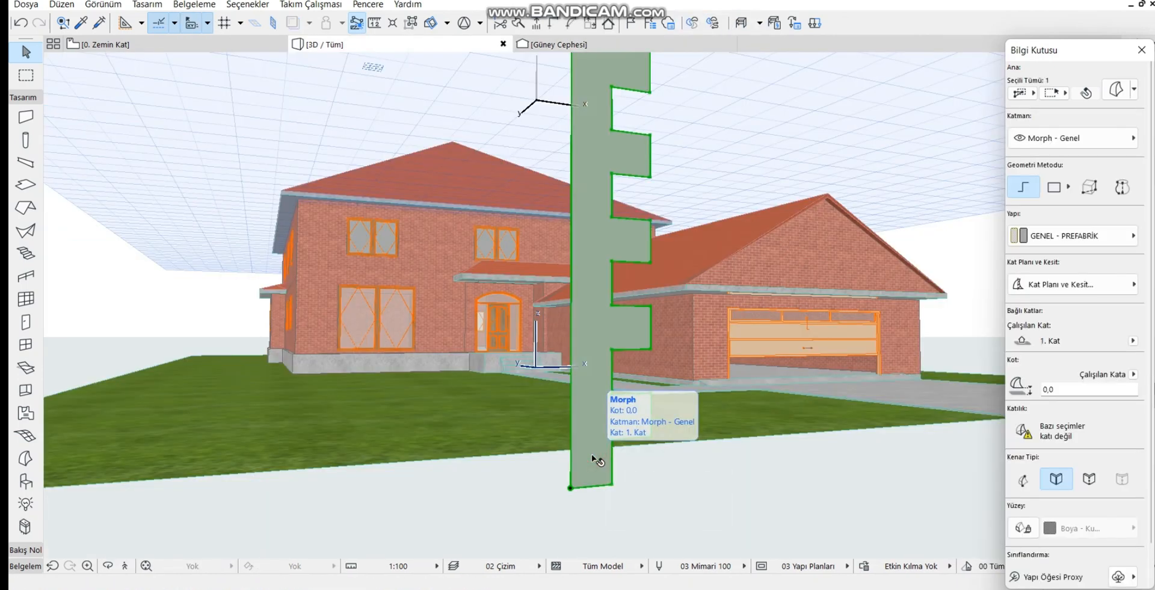
click(592, 455)
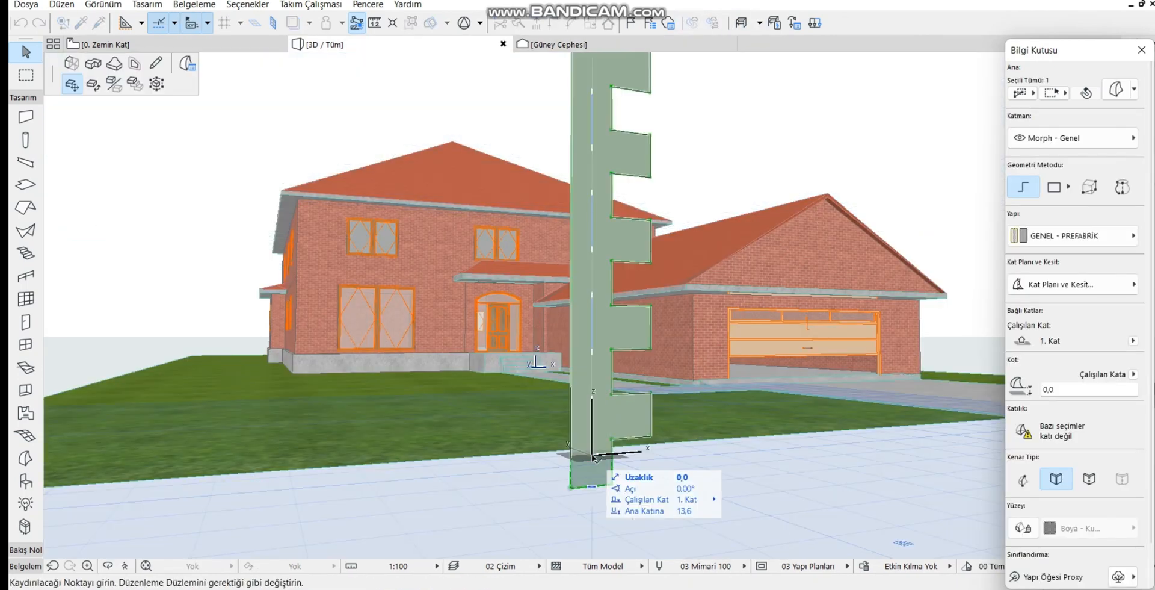
click(73, 66)
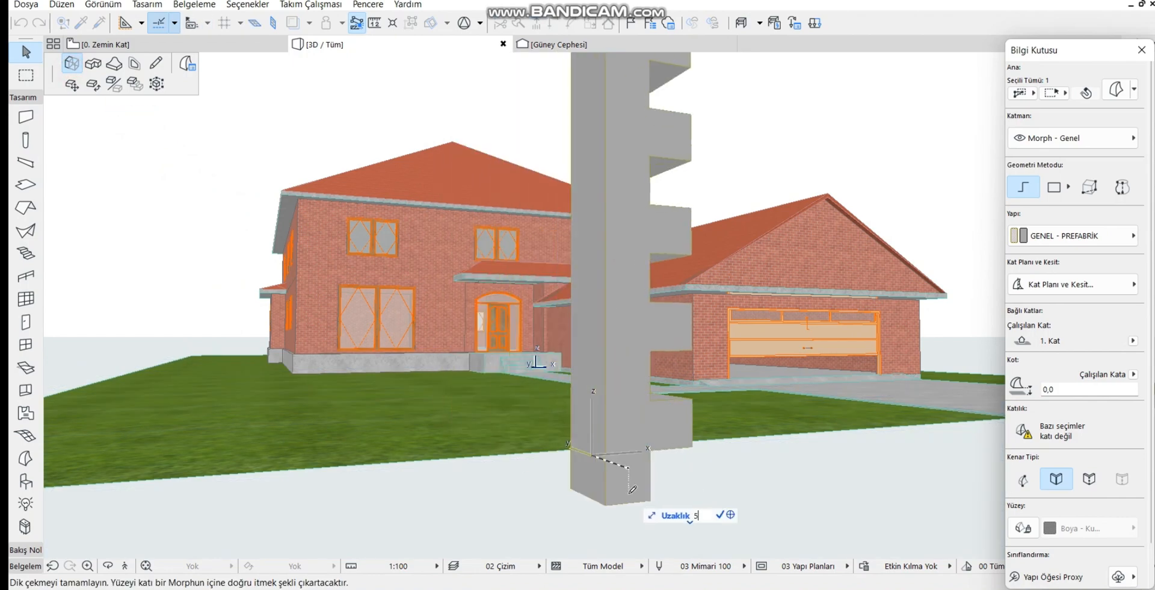
text(5)
key(Return)
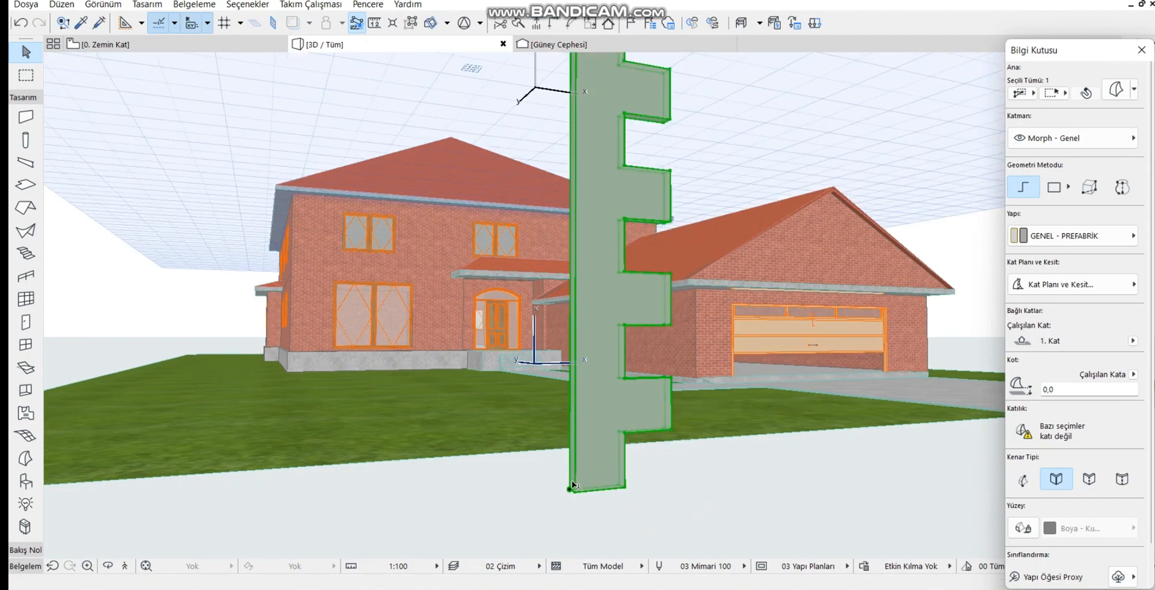
Try to move the thickened Morph by its lower outer corner from in front of the house onto the front facade's left wall corner
click(571, 488)
click(627, 394)
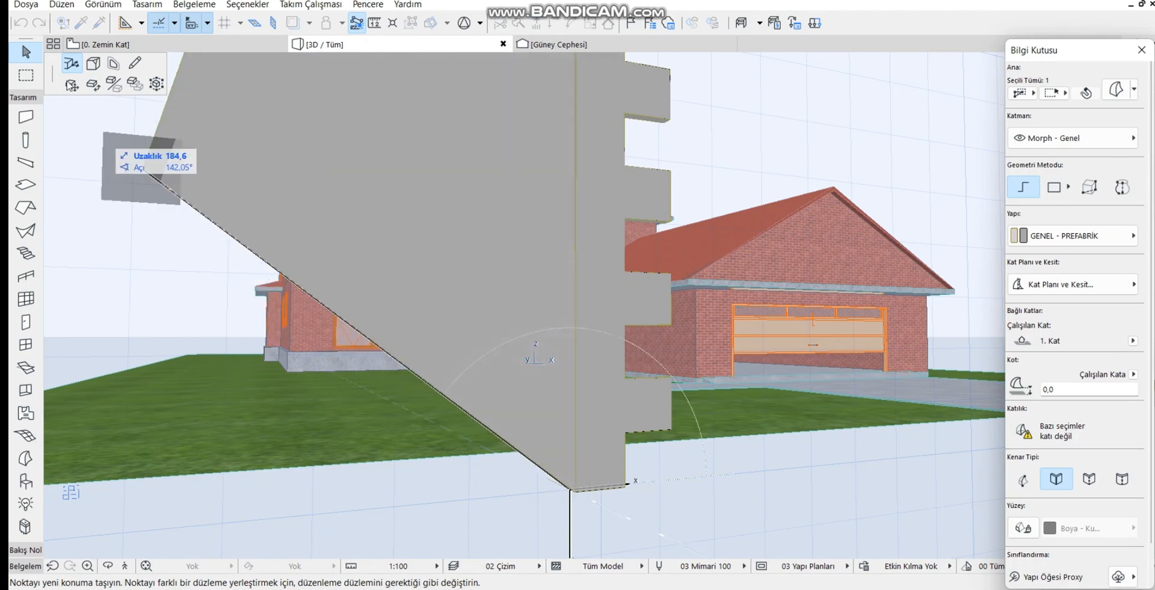
click(71, 84)
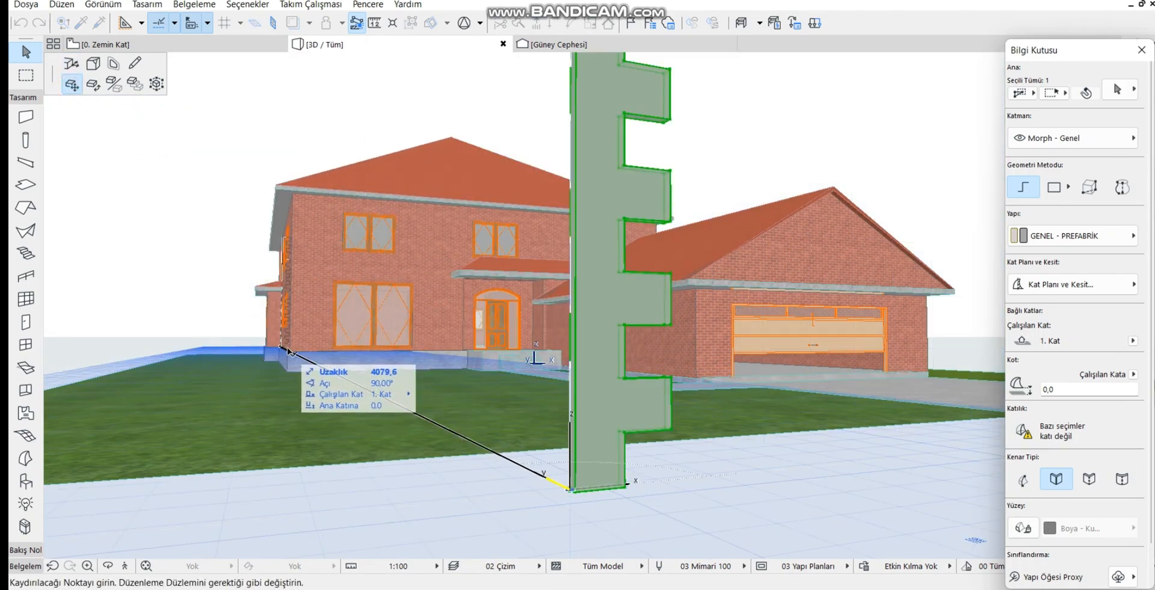
scroll(291, 347, up, 2)
scroll(292, 267, down, 1)
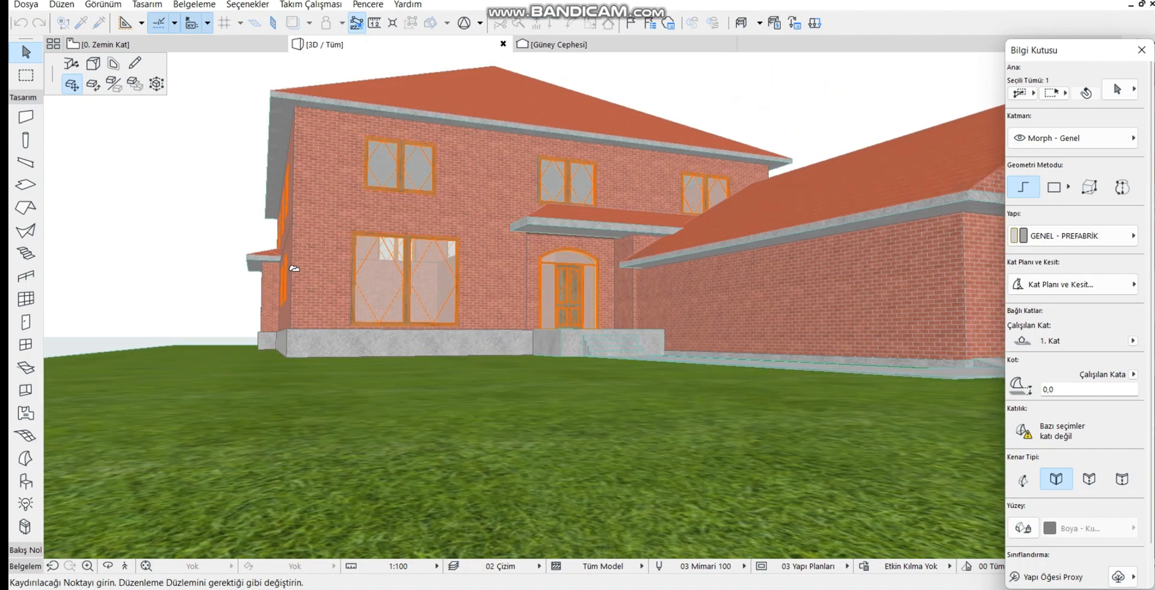
click(292, 111)
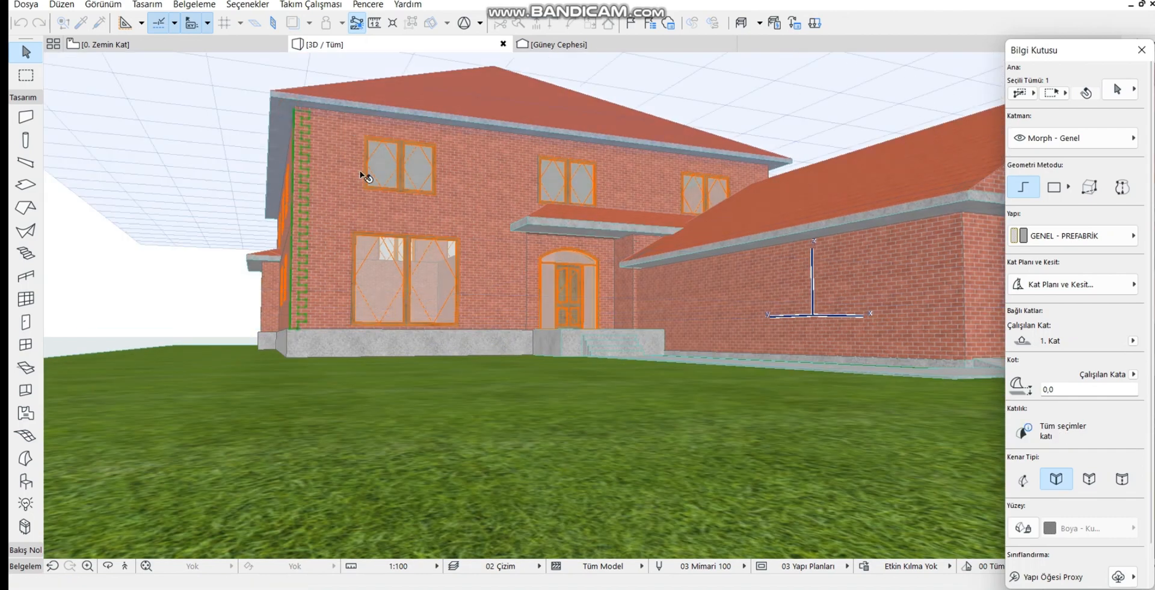
Undo the toothed Morph's move in the 3D view
key(ctrl+z)
key(ctrl+z)
key(ctrl+z)
key(ctrl+z)
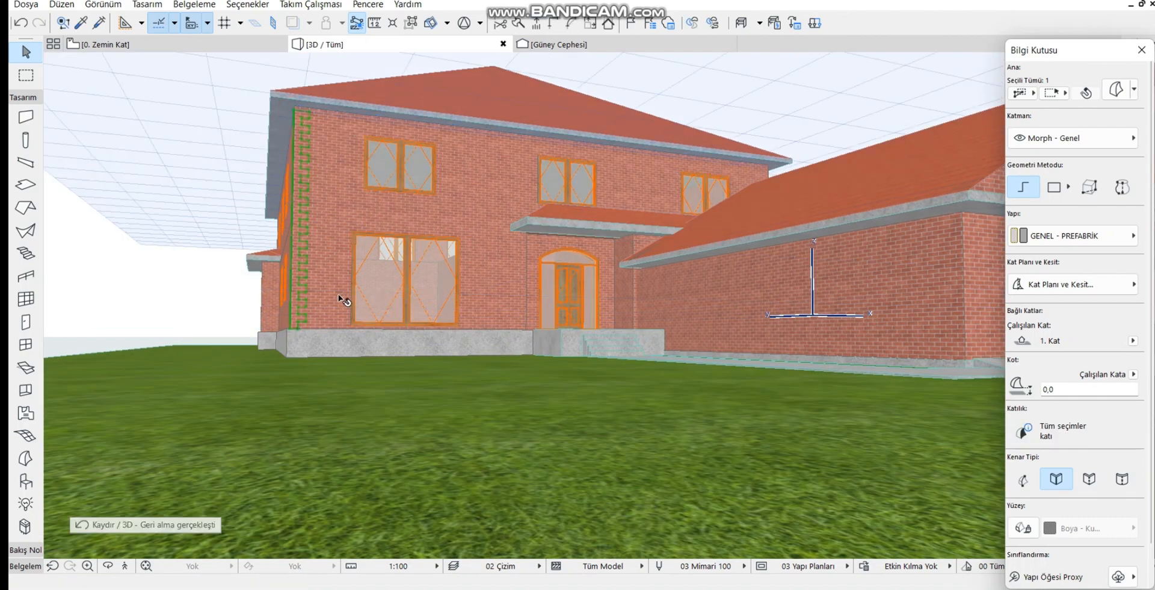
Move the thickened toothed Morph by its lower outer corner from in front of the house to the front facade's left wall corner
scroll(483, 317, down, 1)
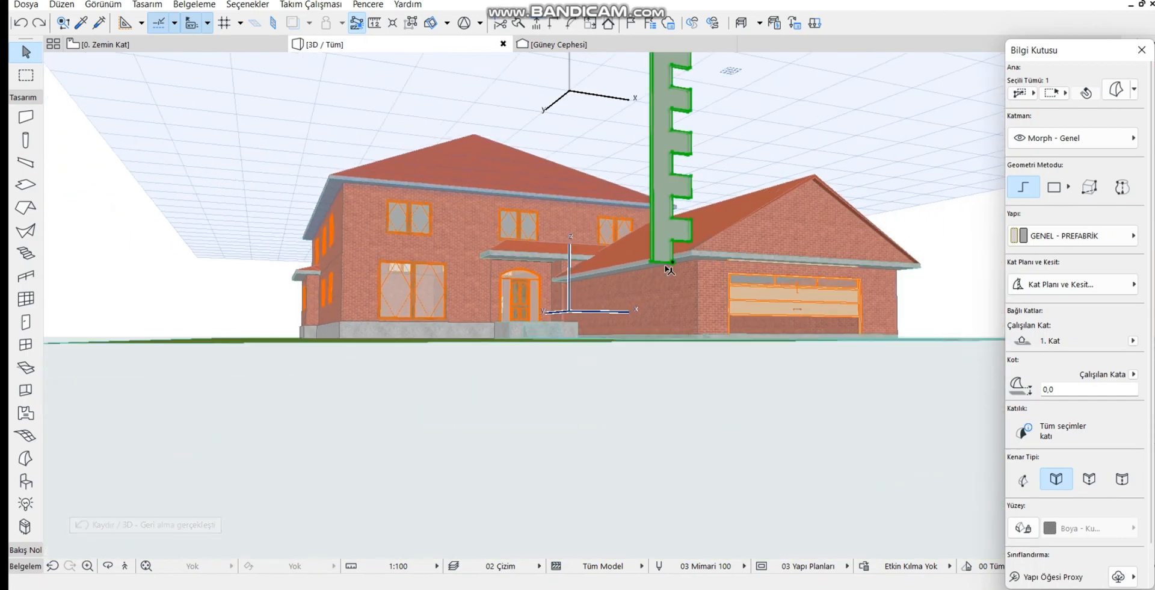
scroll(691, 218, up, 3)
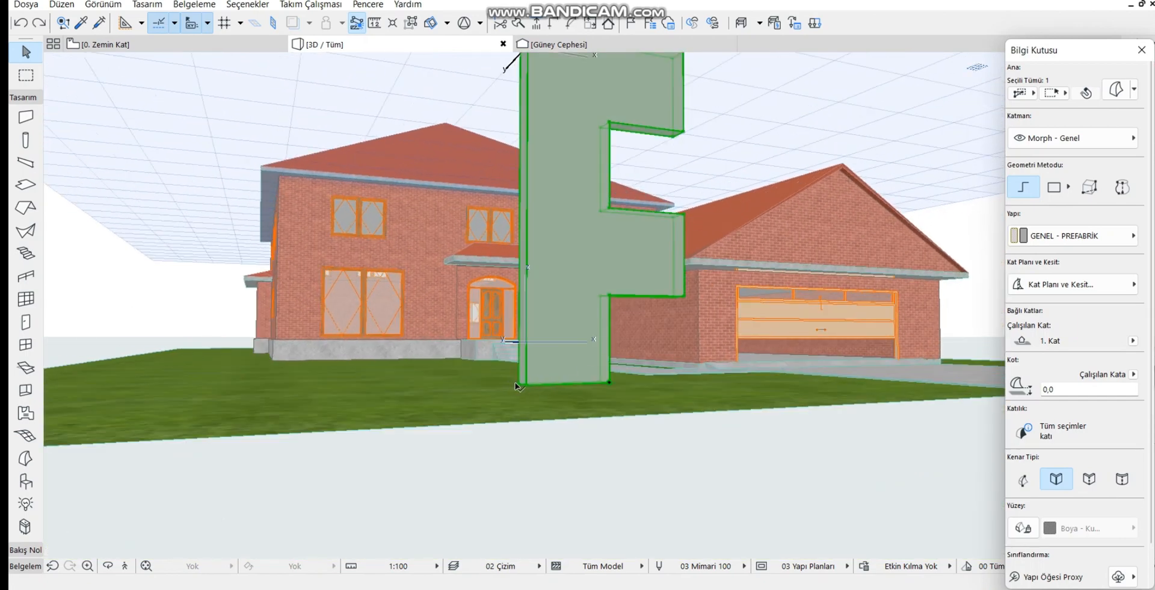
click(520, 384)
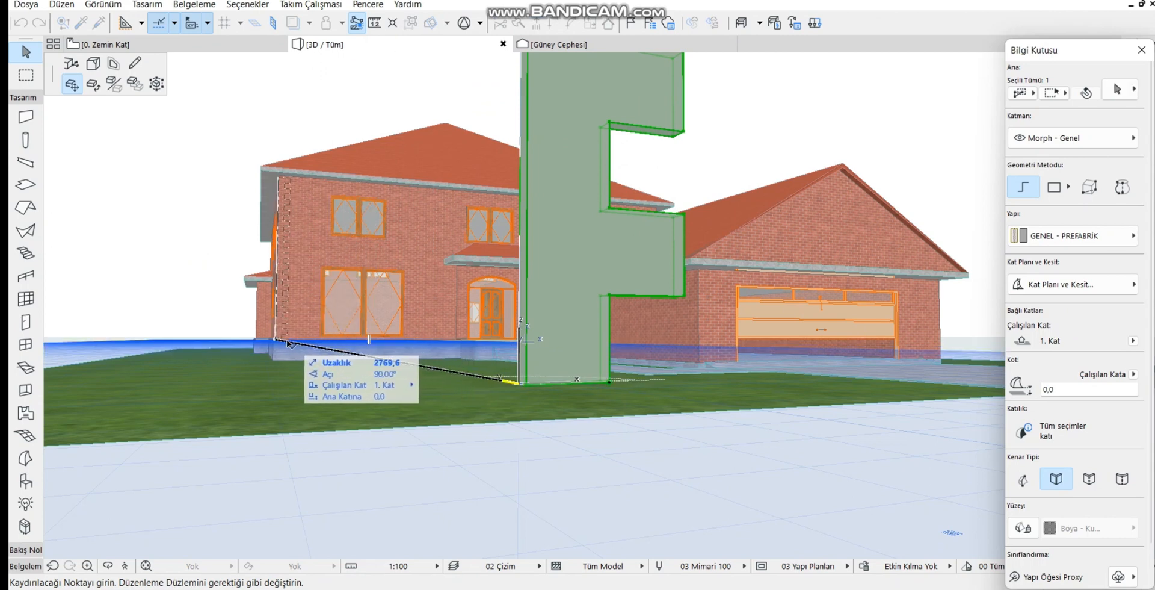
click(281, 179)
Shift the toothed Morph by its lower corner exactly onto the facade's left brick corner above the plinth, and deselect it
scroll(269, 316, up, 5)
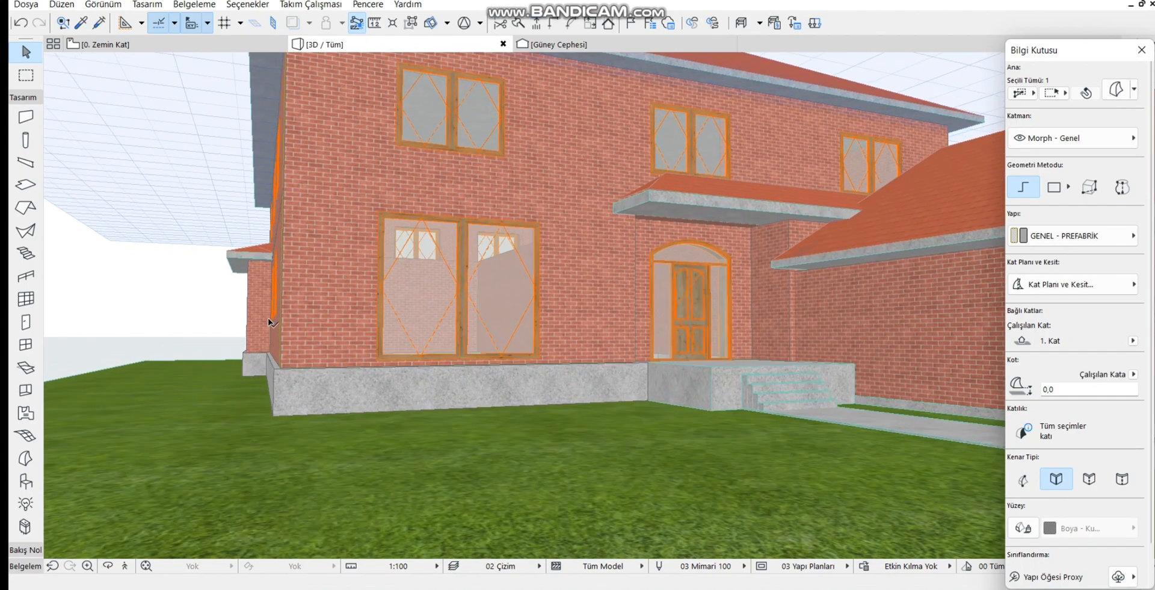
scroll(288, 402, up, 2)
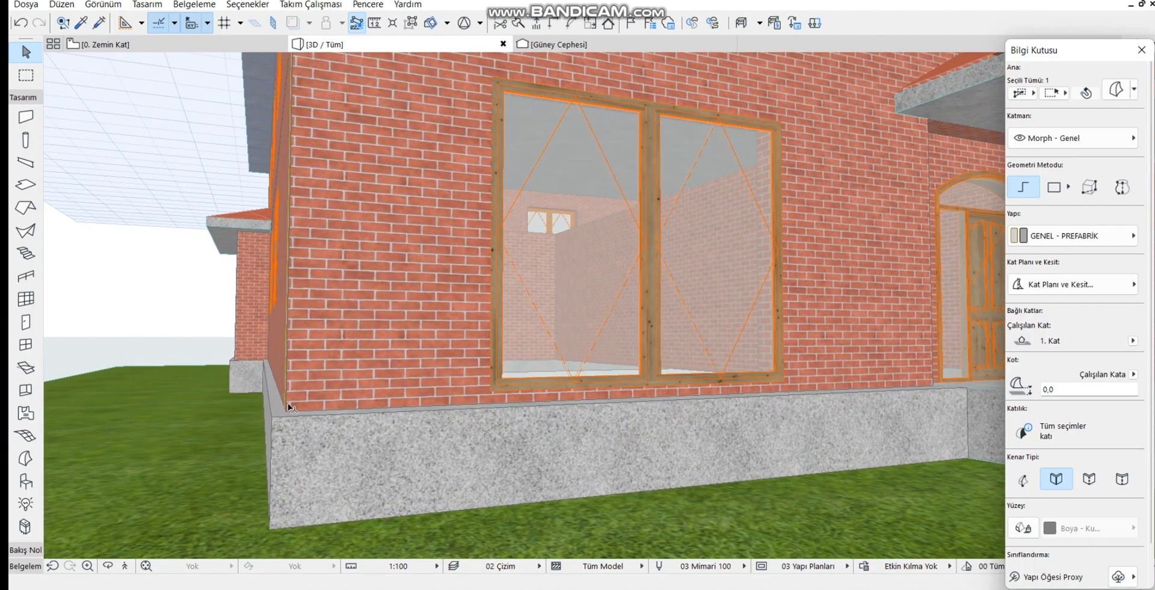
middle_drag(458, 429, 565, 455)
scroll(409, 430, up, 3)
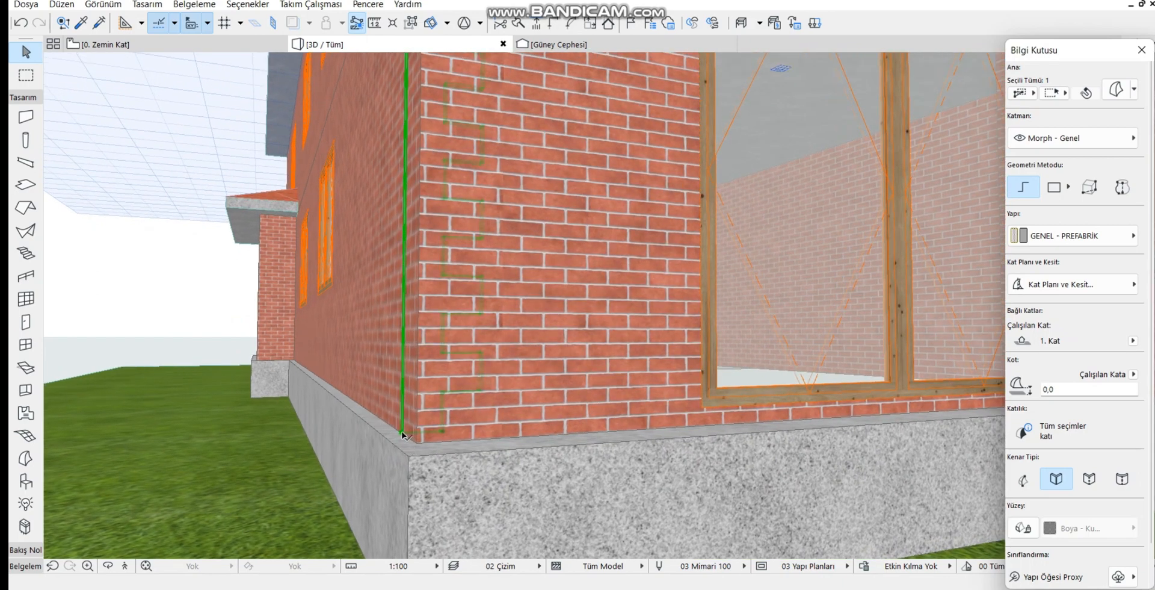
click(403, 434)
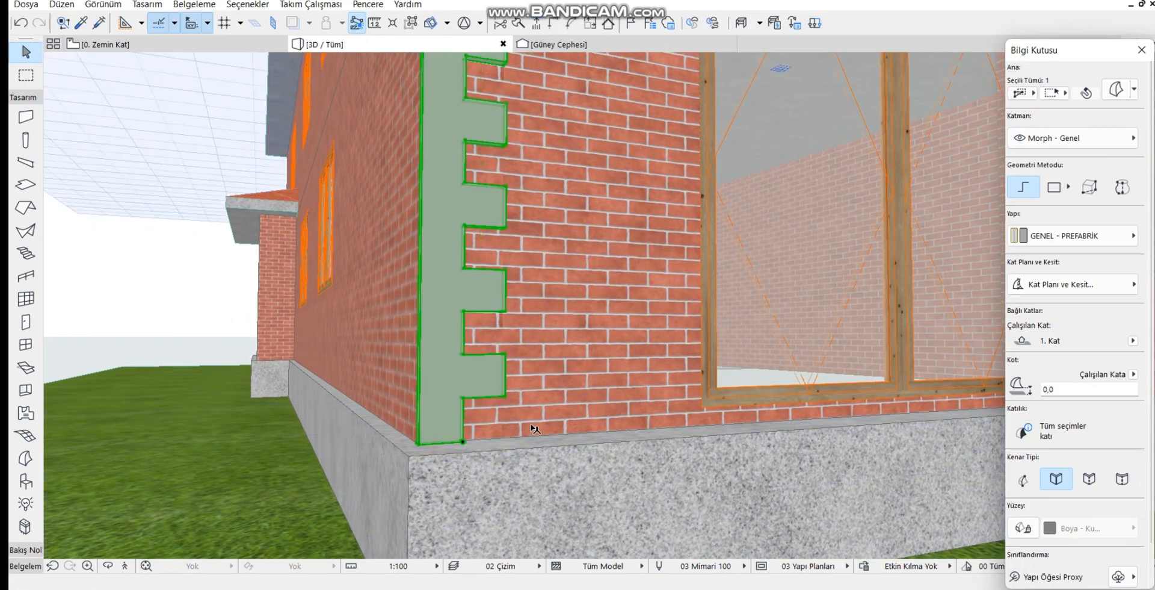
scroll(532, 428, down, 6)
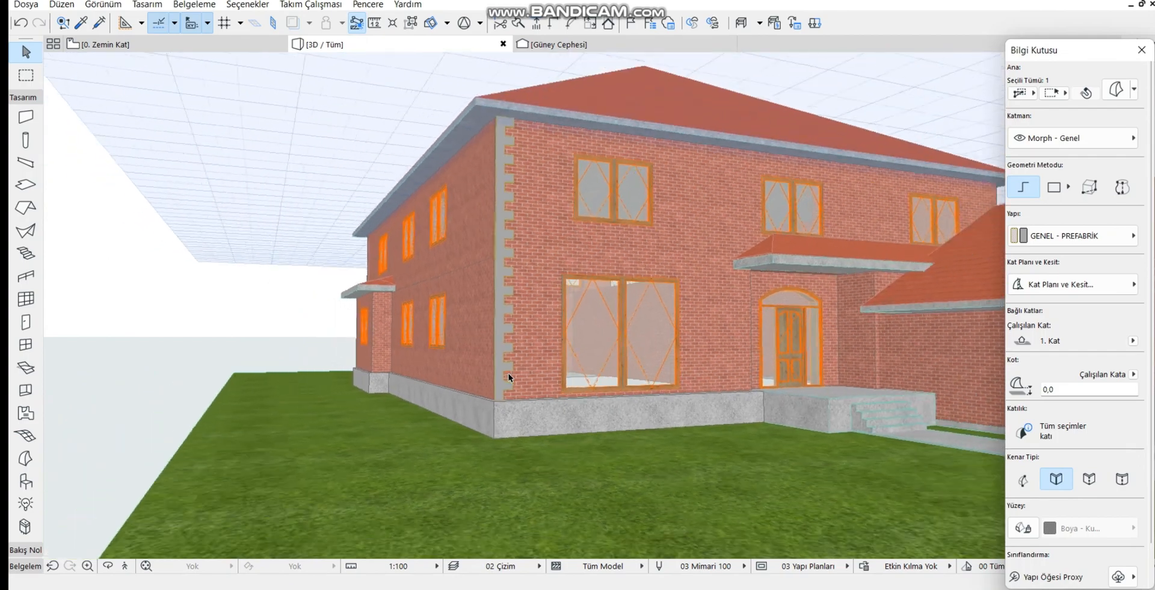
shift+middle_drag(508, 378, 341, 342)
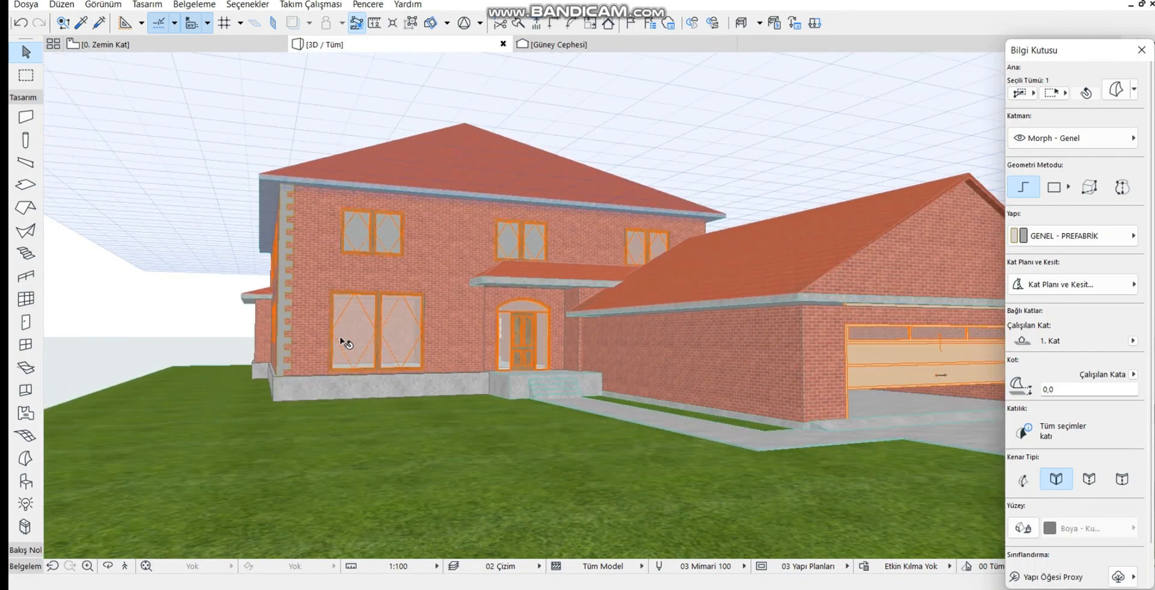
scroll(346, 340, down, 5)
scroll(714, 348, up, 2)
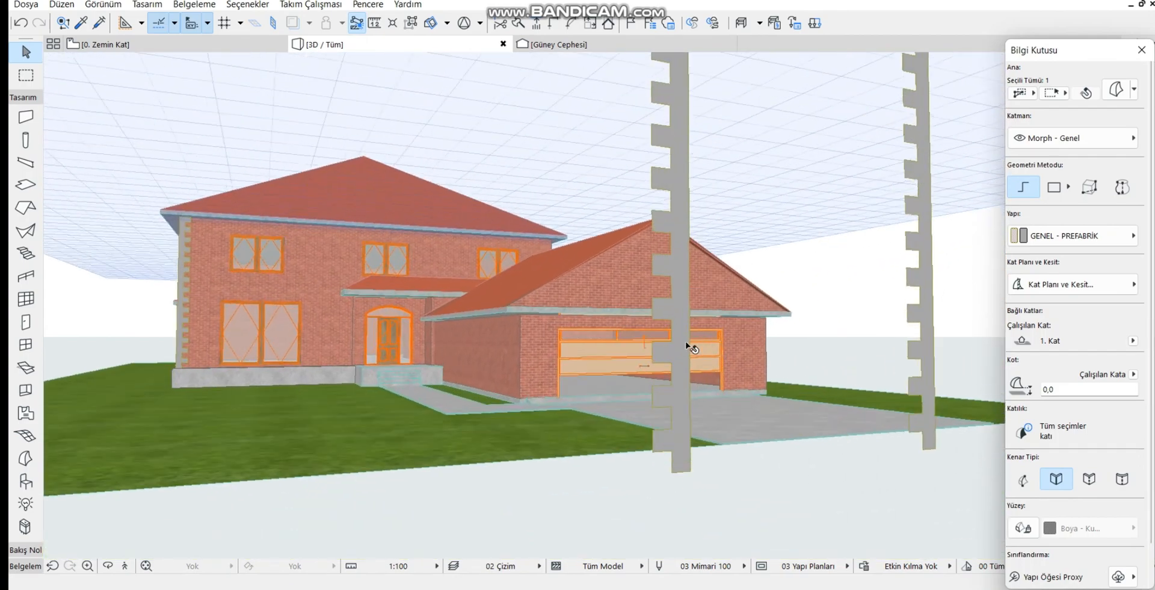
key(Escape)
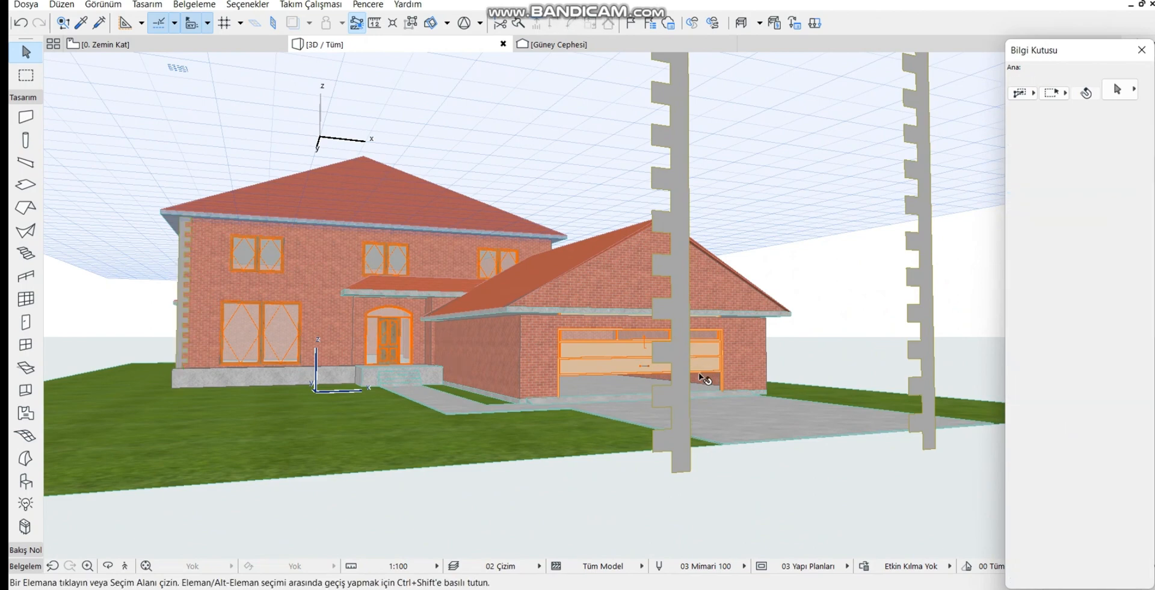
Push/pull the face of the nearer freestanding Morph with left-pointing teeth to a thickness of 5 cm
click(679, 462)
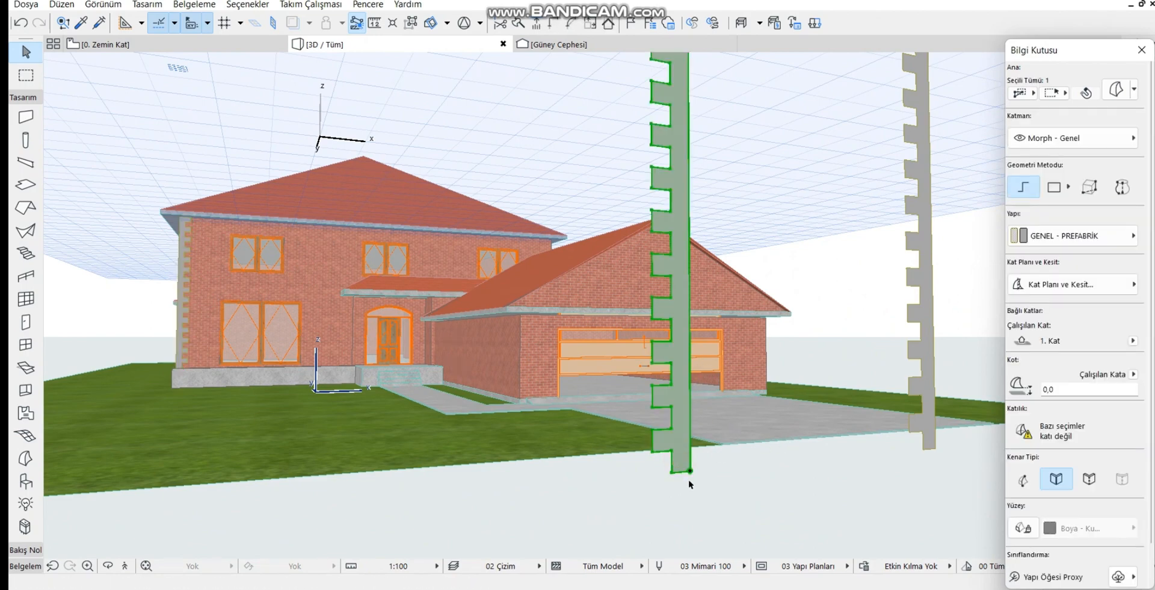
click(681, 443)
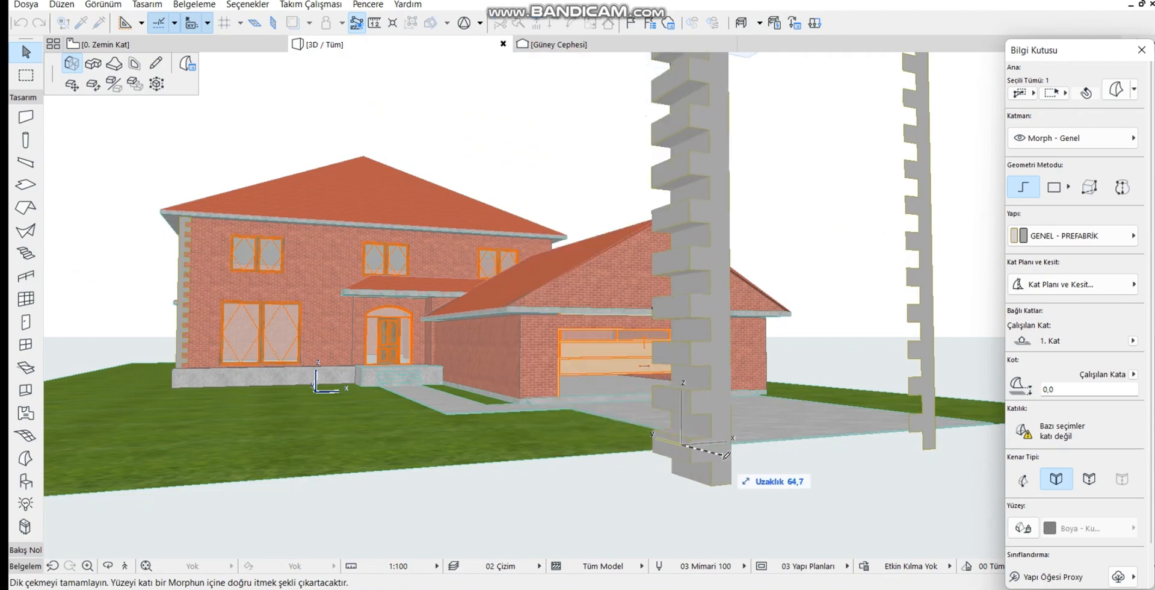
text(5)
key(Return)
Move the thickened Morph with left-pointing teeth by its lower rear outer corner to the wall edge left of the entrance door
scroll(677, 480, up, 5)
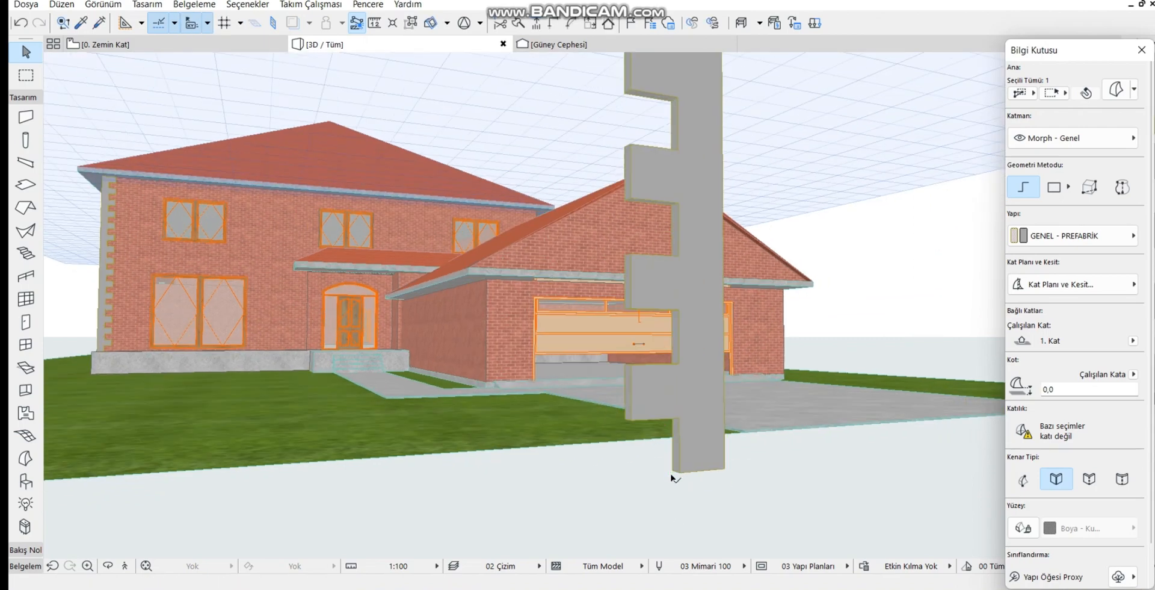
scroll(673, 478, down, 2)
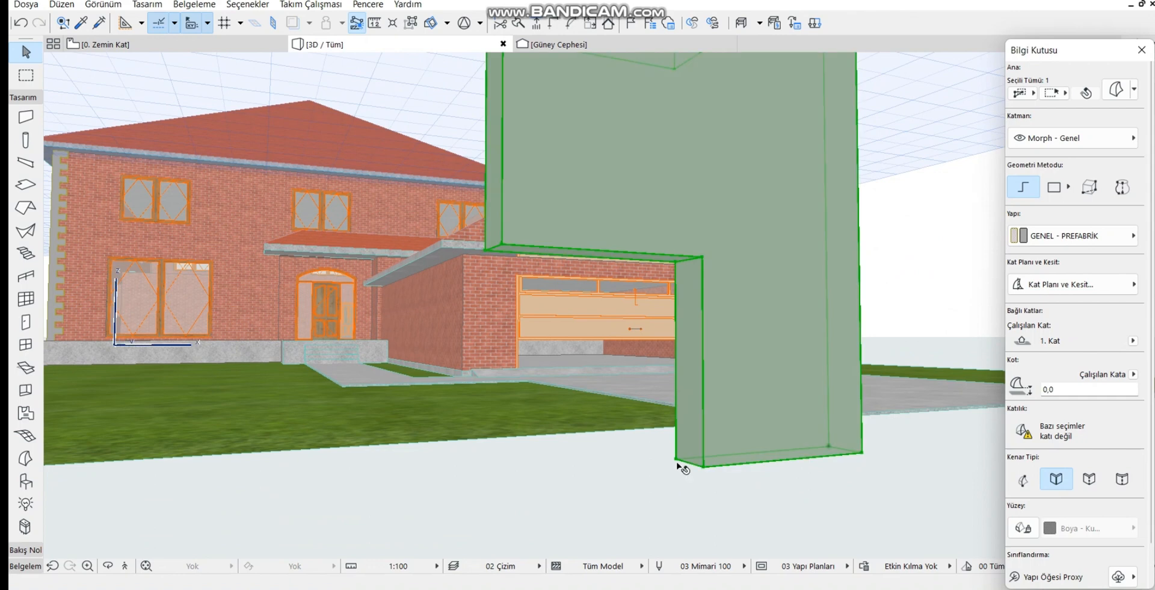
click(828, 445)
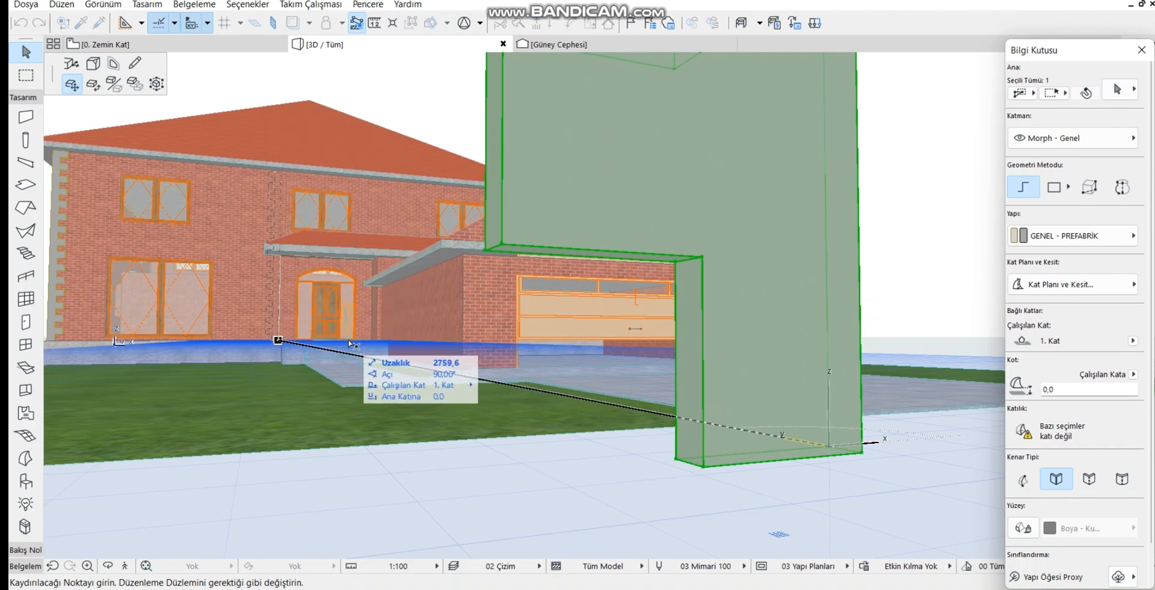
scroll(355, 345, up, 3)
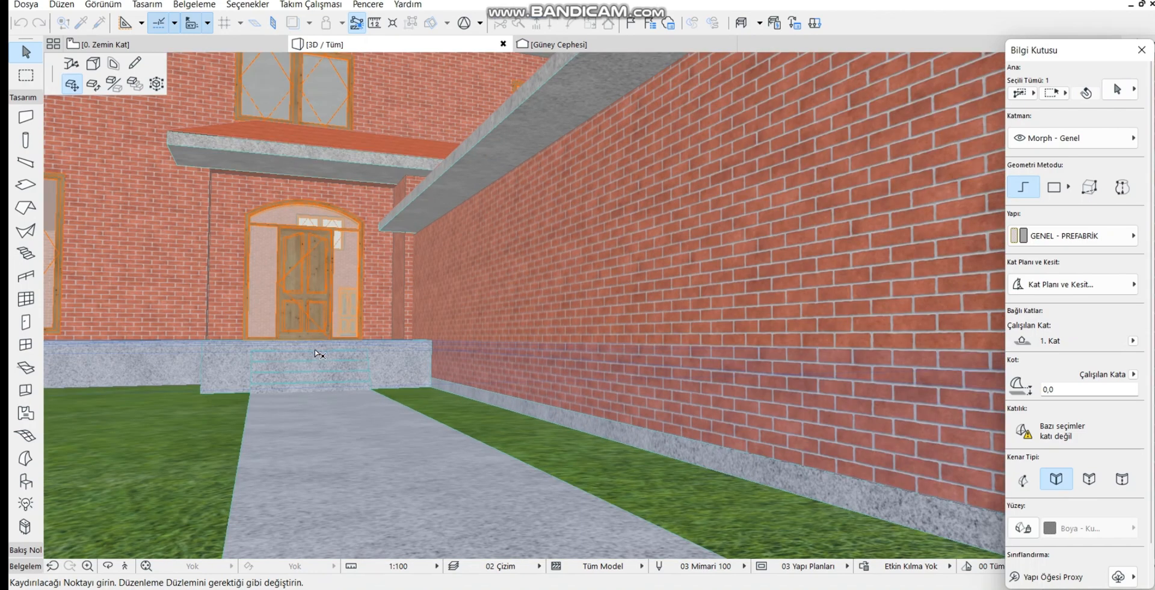
click(207, 342)
Shift the Morph by its lower rear corner onto the brick wall's edge above the plinth beside the entrance, and deselect it
scroll(207, 342, down, 2)
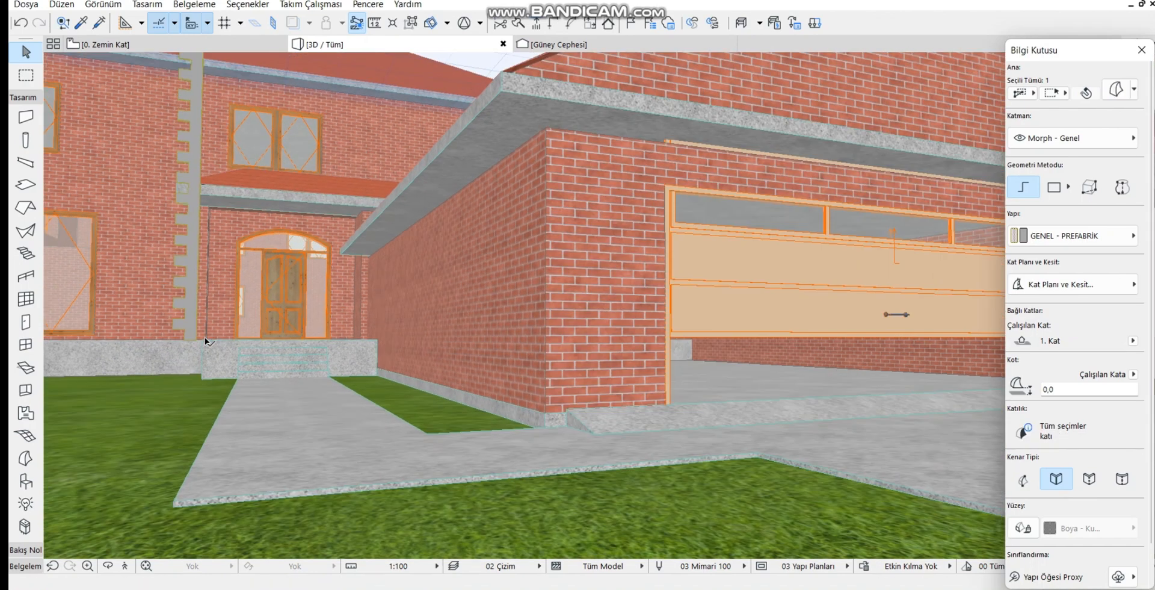
middle_drag(201, 317, 572, 456)
scroll(413, 452, up, 3)
scroll(567, 391, up, 2)
scroll(634, 542, up, 4)
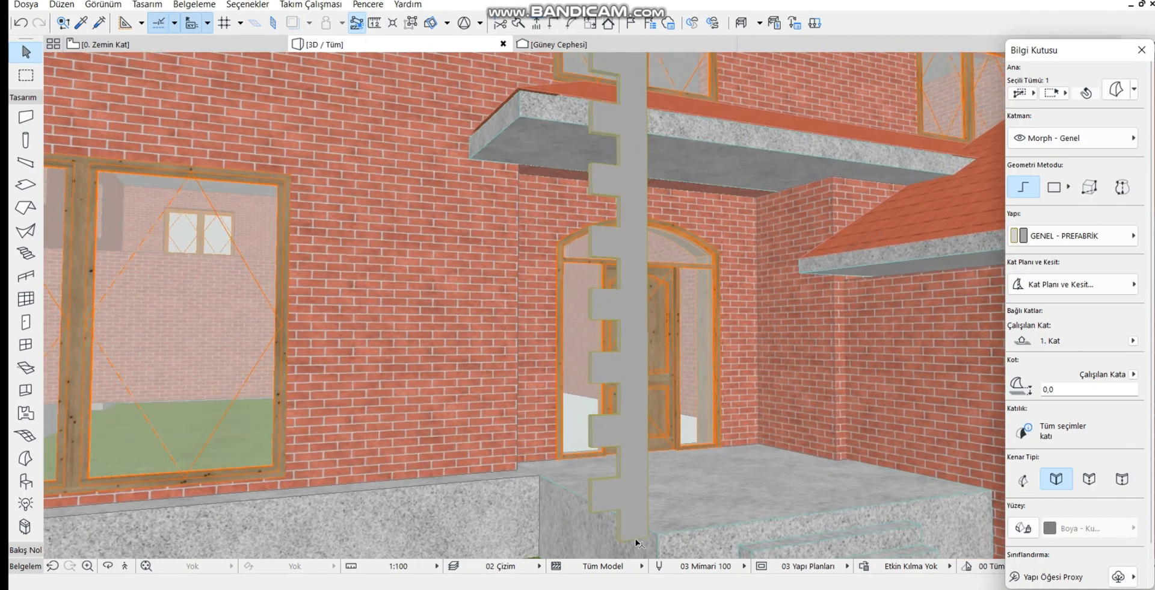
scroll(638, 541, up, 2)
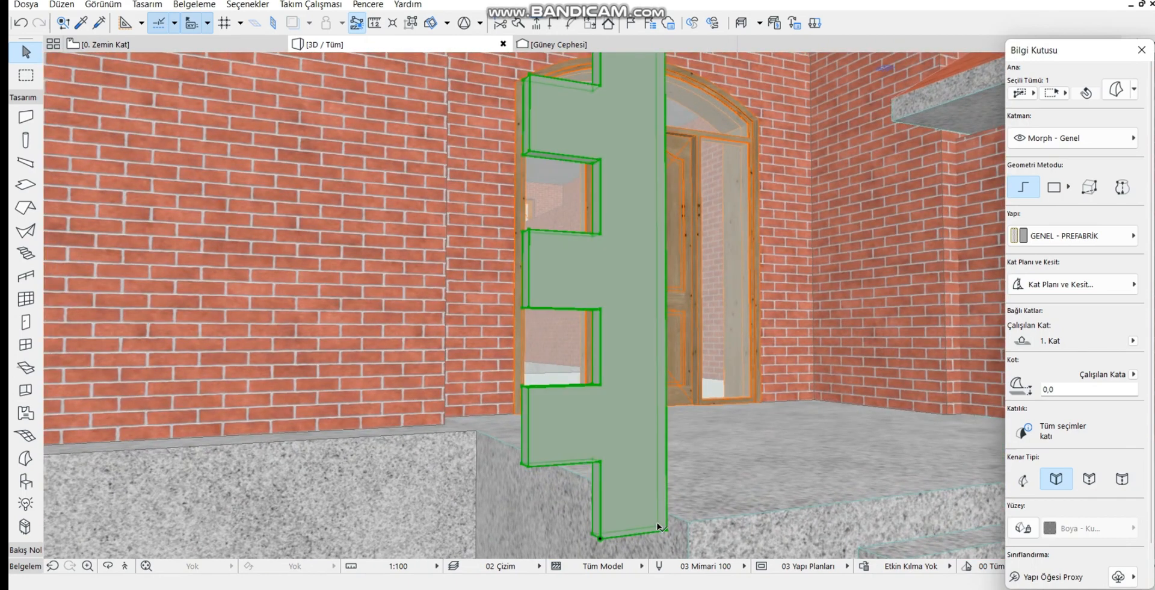
click(660, 525)
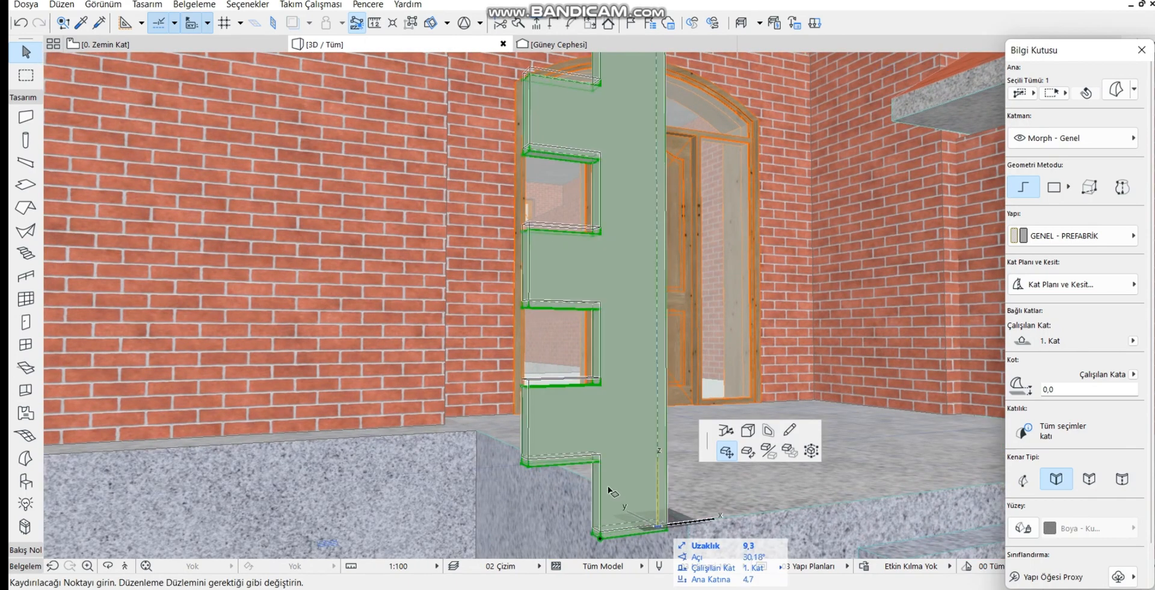
click(445, 427)
scroll(457, 425, down, 6)
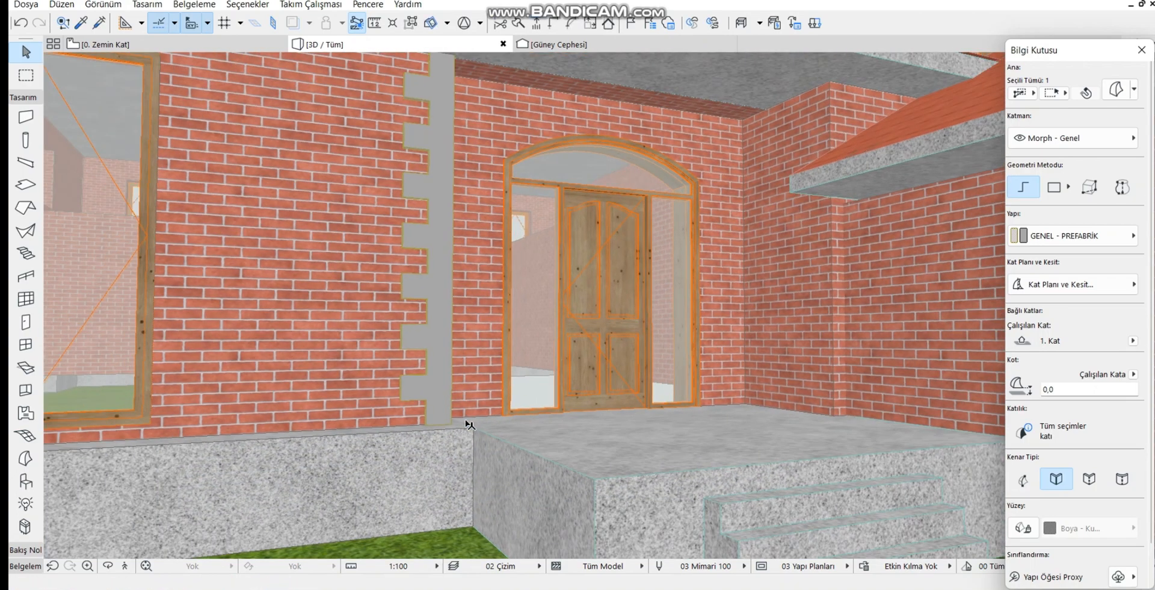
scroll(470, 425, down, 5)
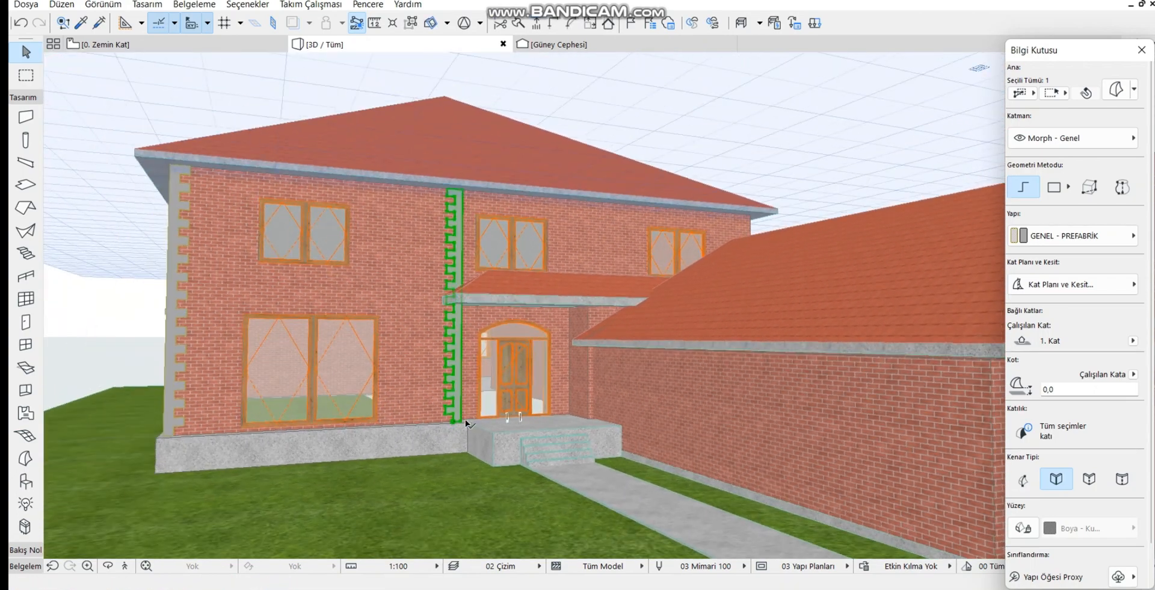
scroll(469, 424, down, 4)
key(Escape)
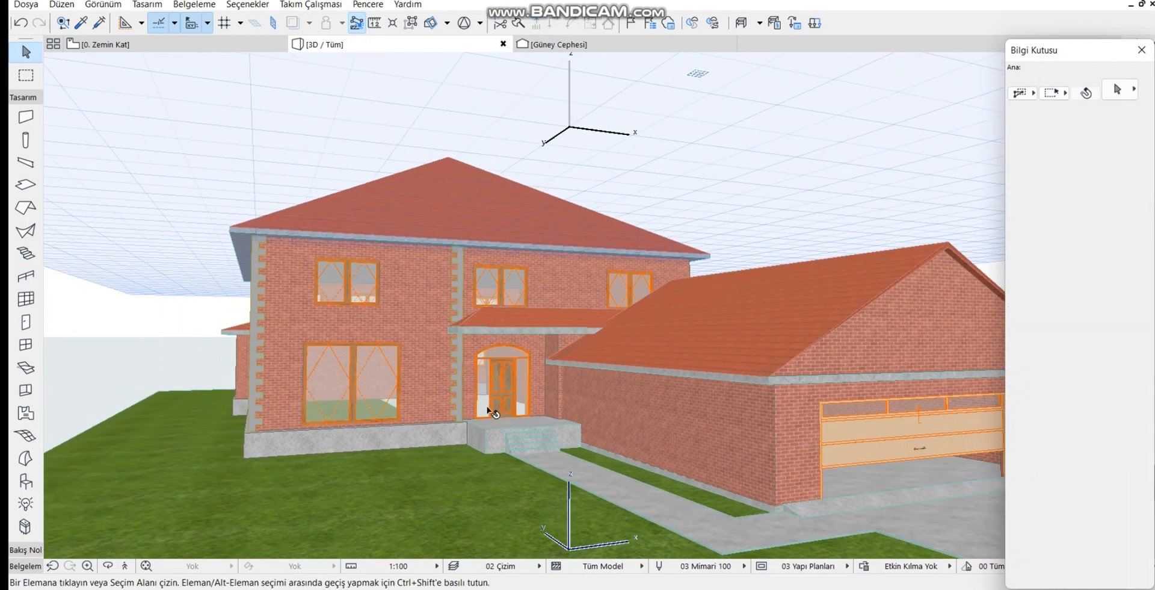
Push/pull the face of the last freestanding toothed Morph in front of the garage to a thickness of 5 cm
scroll(521, 410, down, 4)
scroll(374, 356, down, 4)
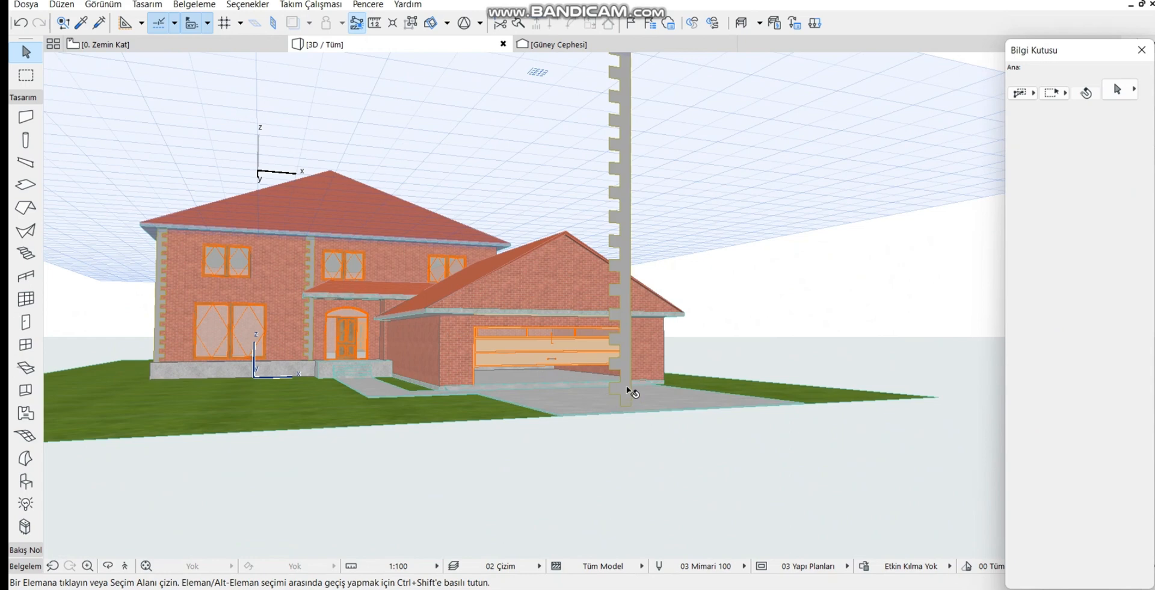
click(626, 385)
click(626, 385)
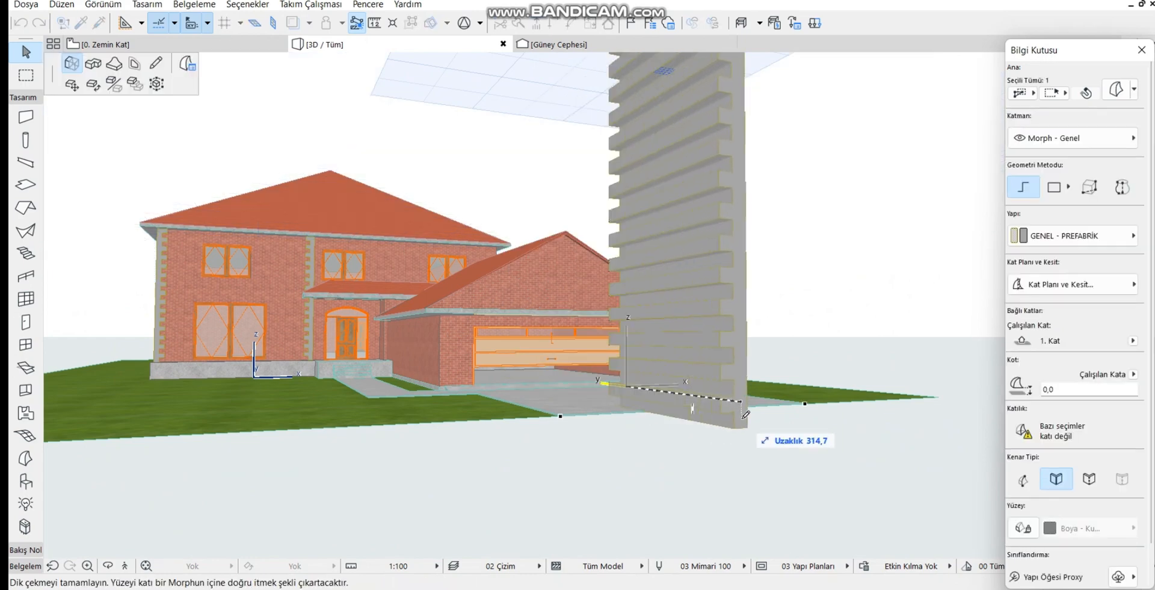
text(5)
key(Return)
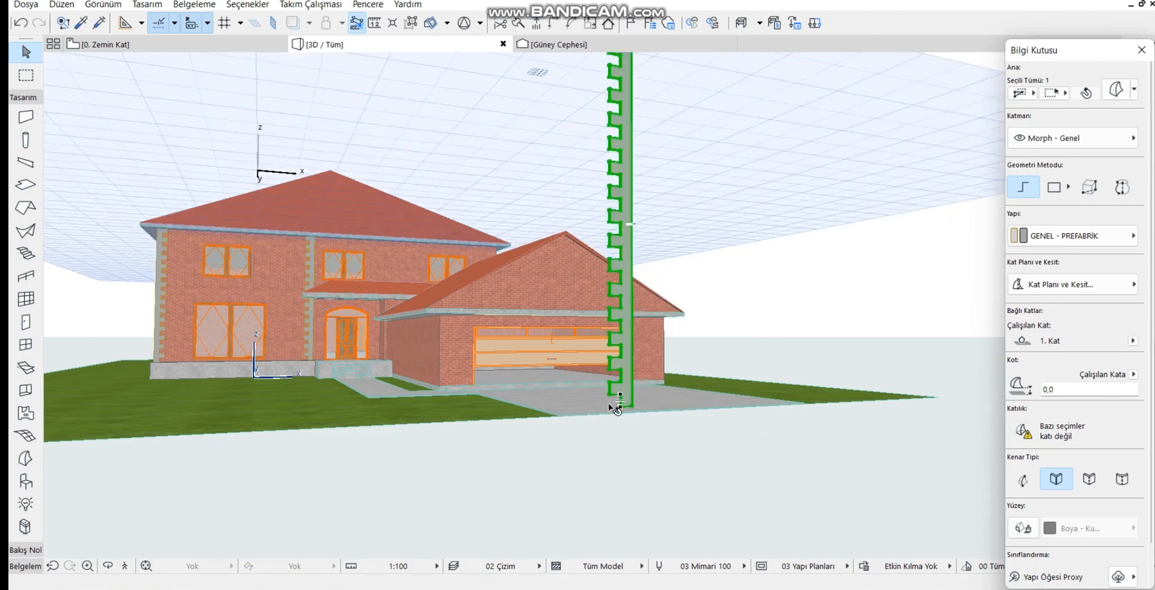
Move the last thickened Morph by its lower rear outer corner to the wall corner between the entrance door and the garage
scroll(608, 403, up, 5)
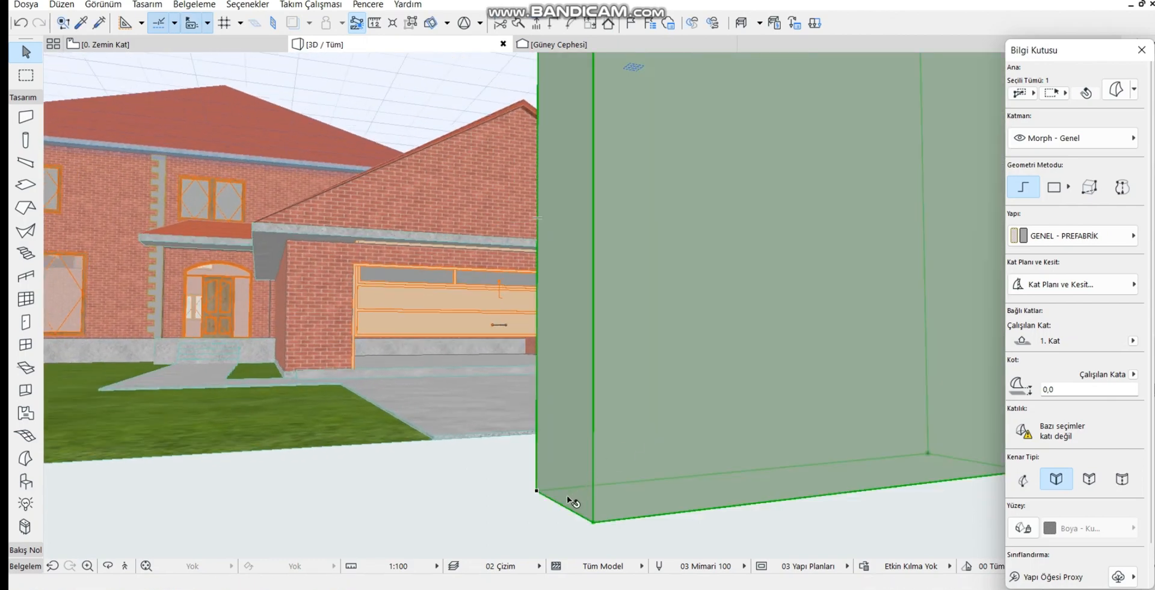
click(928, 453)
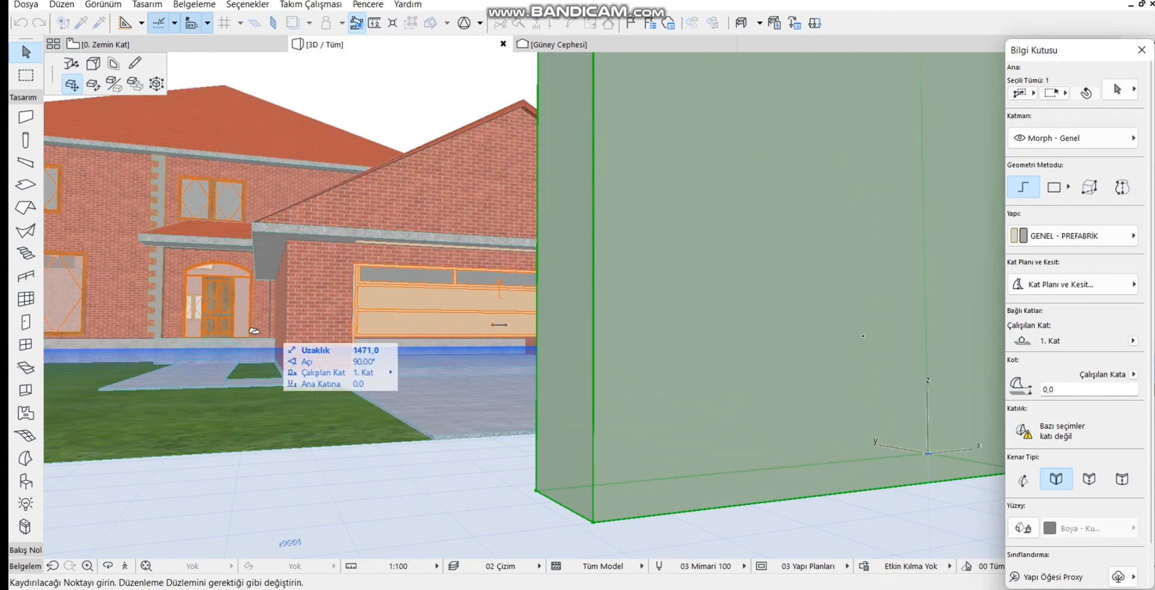
scroll(254, 331, up, 5)
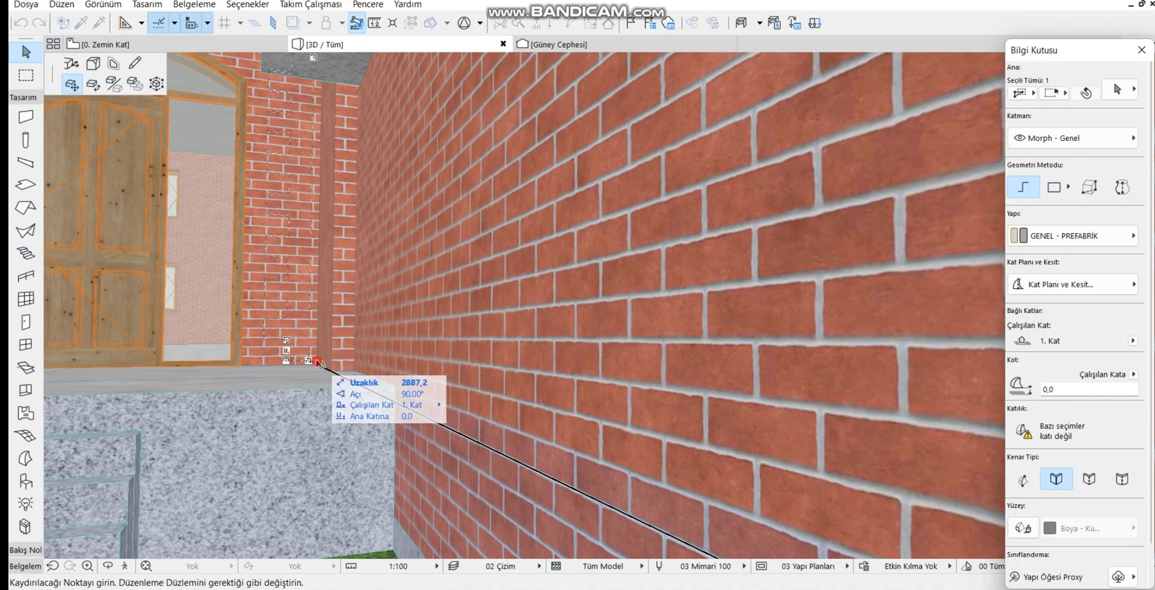
click(317, 362)
Shift the Morph by its lower outer corner into the inner wall corner at the porch floor beside the entrance door
scroll(280, 342, up, 3)
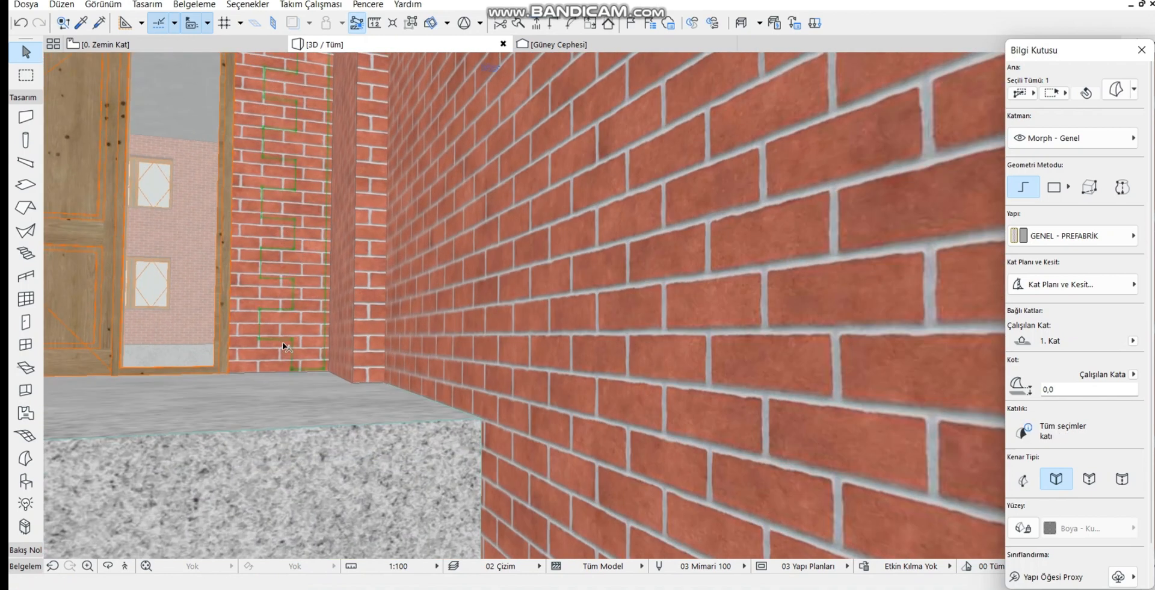
scroll(282, 342, up, 4)
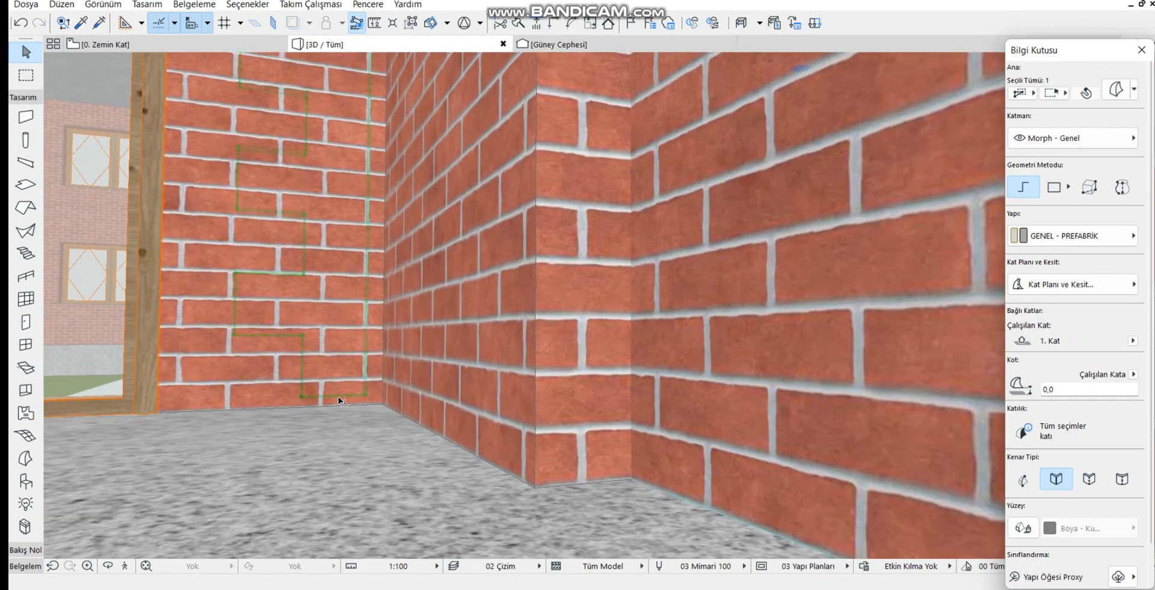
scroll(338, 397, up, 5)
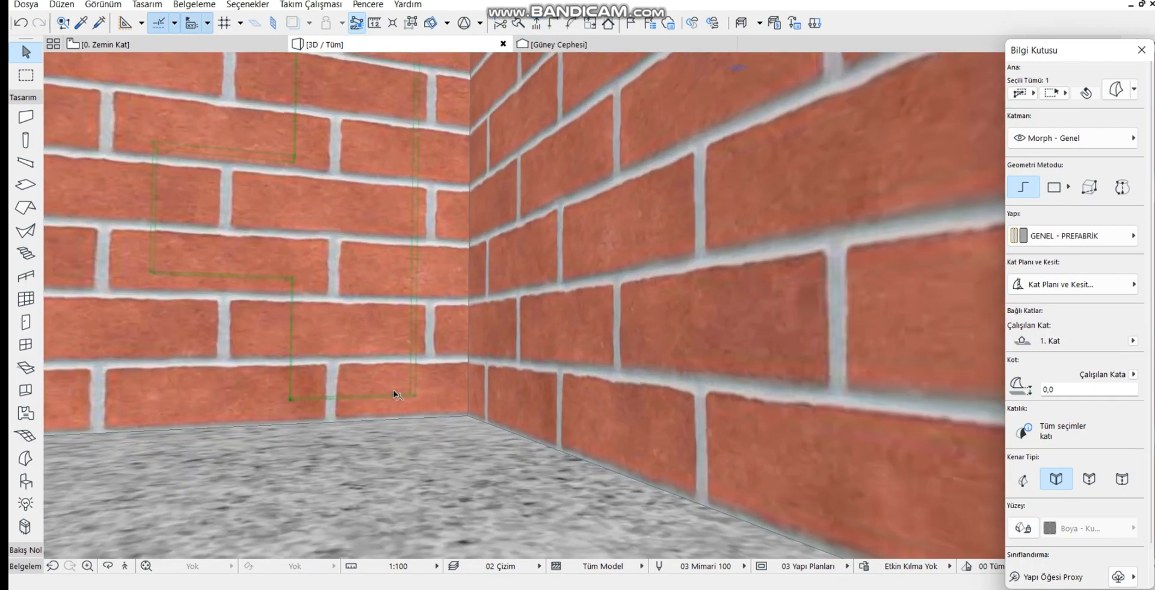
click(411, 392)
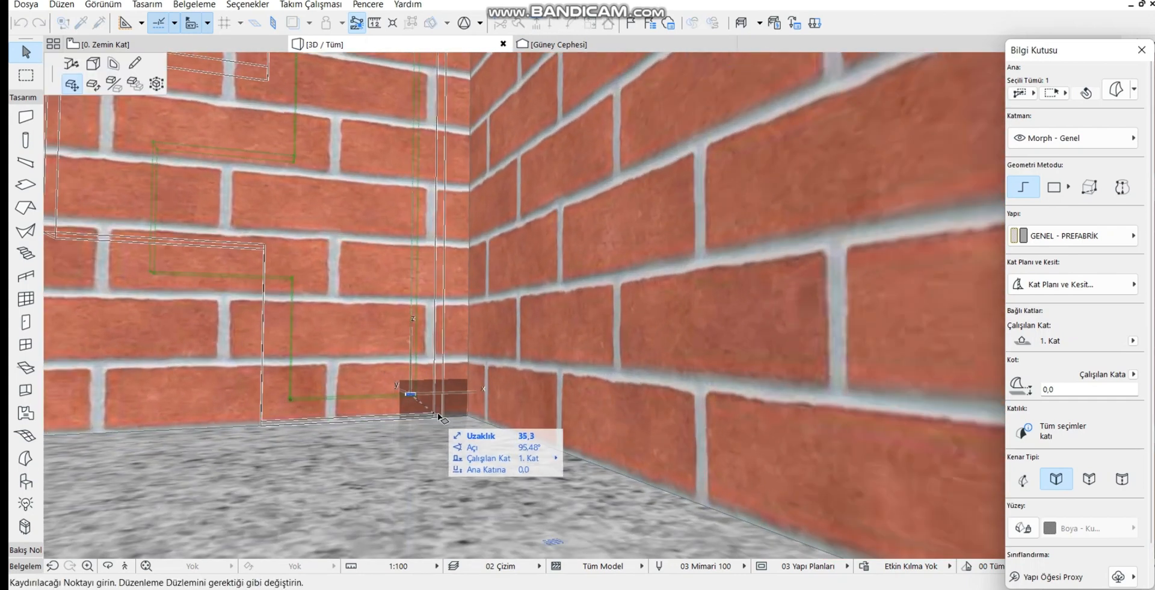
click(465, 413)
scroll(504, 356, down, 10)
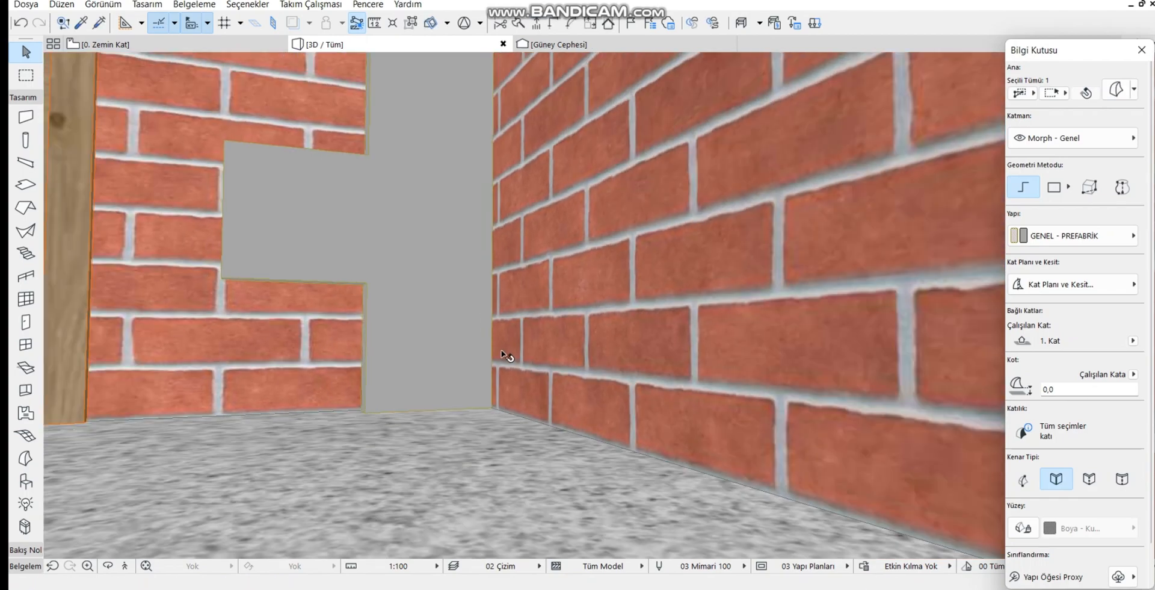
Examine the entrance and garage corners on the Zemin Kat, 1. Kat and 2. Kat floor plans, and return to the 3D view
scroll(498, 349, down, 6)
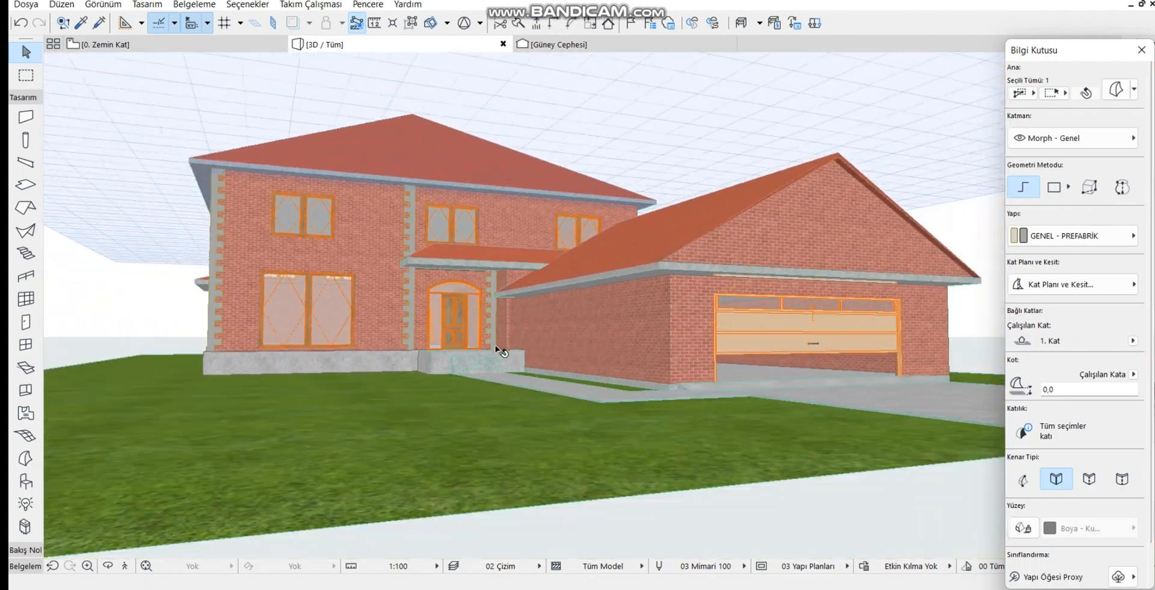
shift+middle_drag(421, 360, 361, 409)
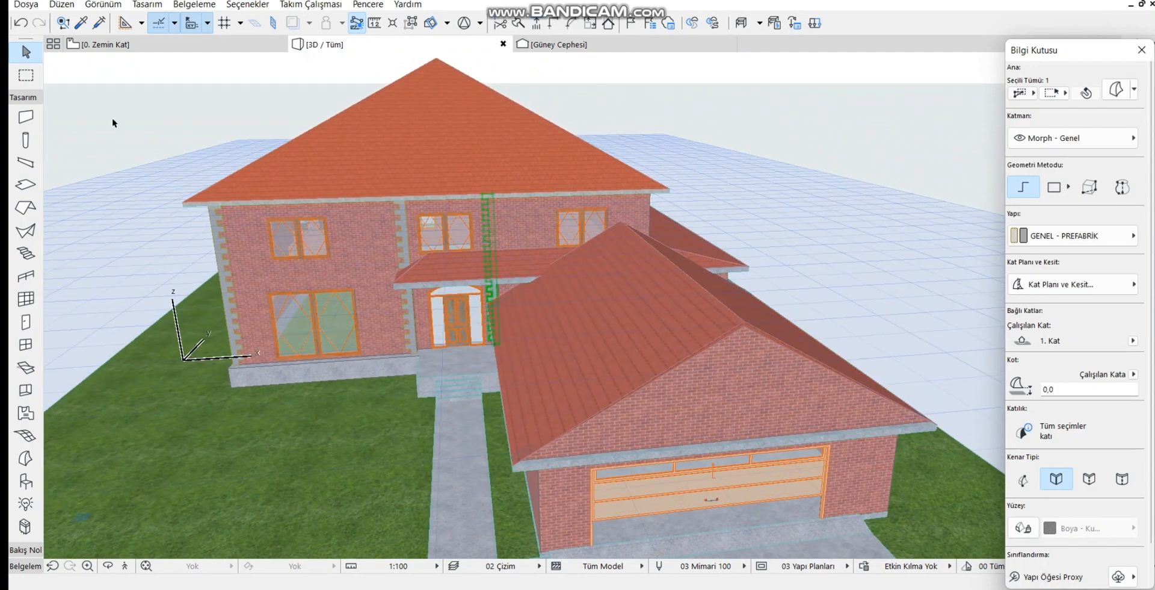
click(118, 47)
scroll(473, 284, down, 3)
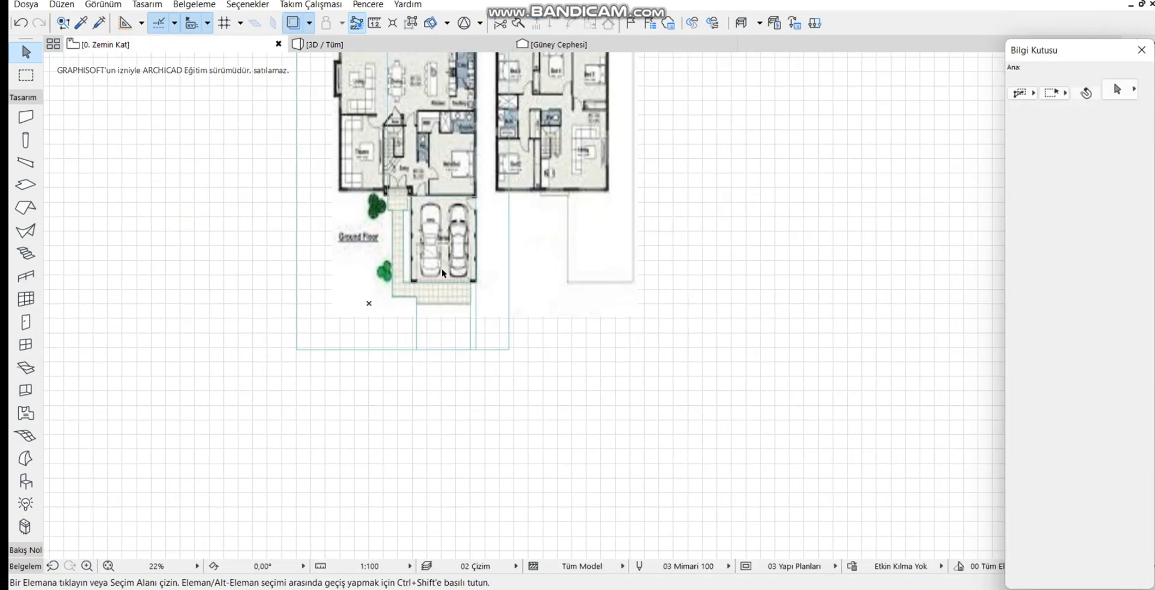
scroll(352, 190, up, 6)
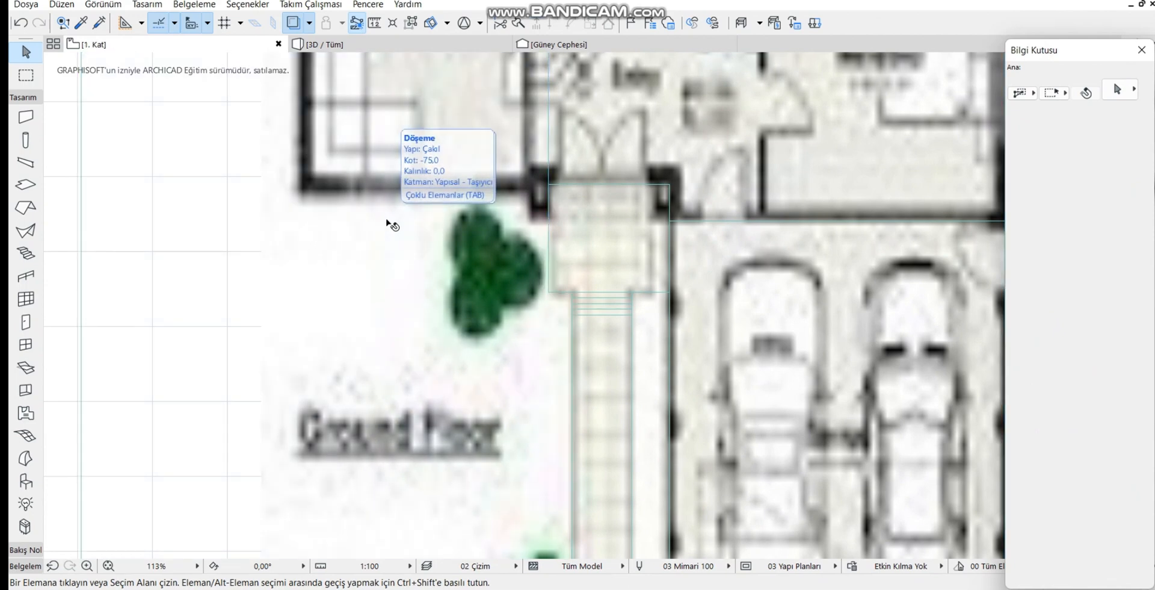
scroll(431, 206, up, 2)
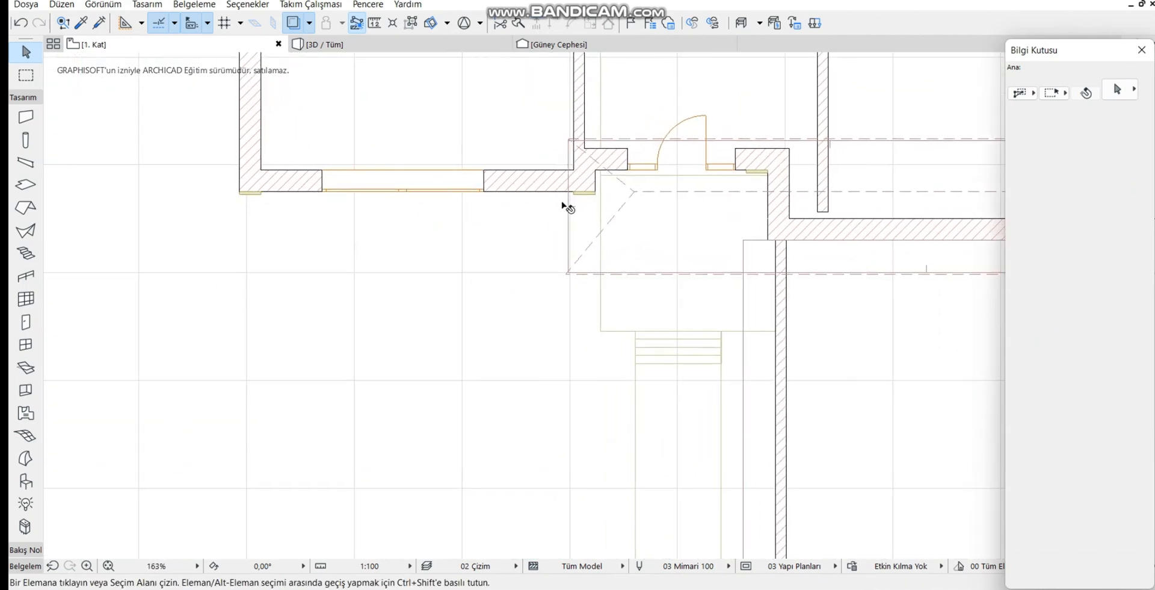
middle_drag(746, 186, 281, 176)
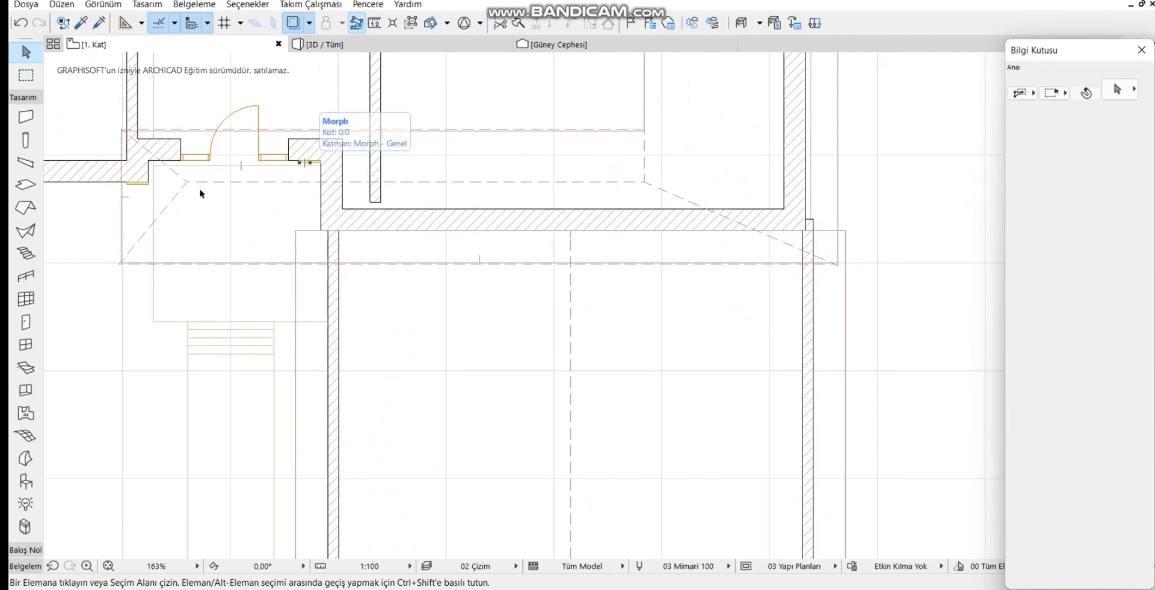
scroll(227, 186, down, 6)
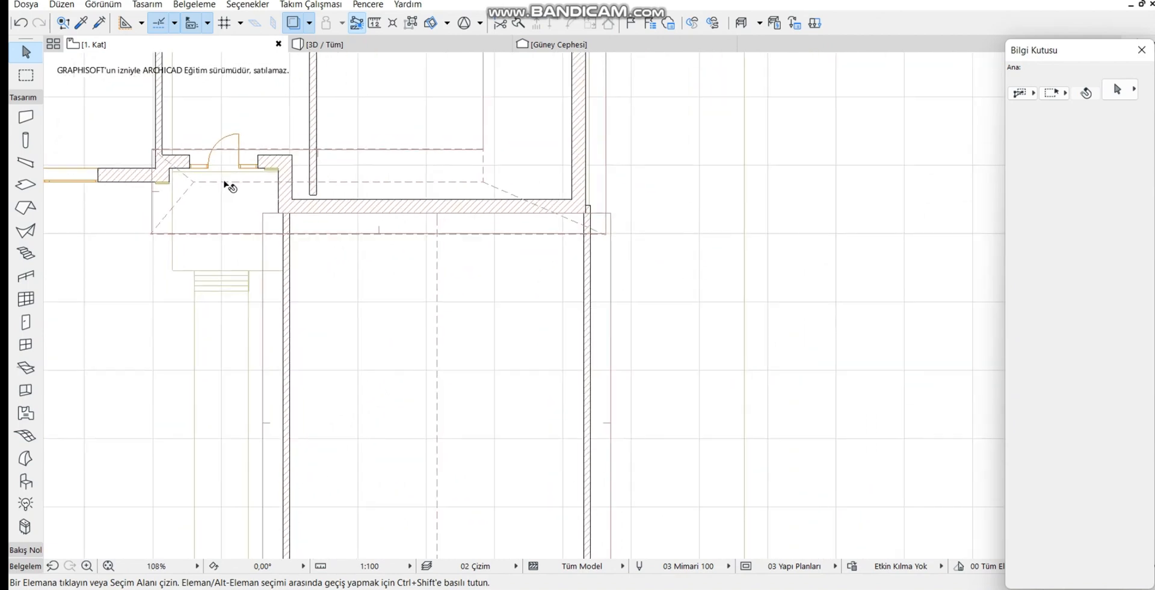
middle_drag(188, 214, 394, 248)
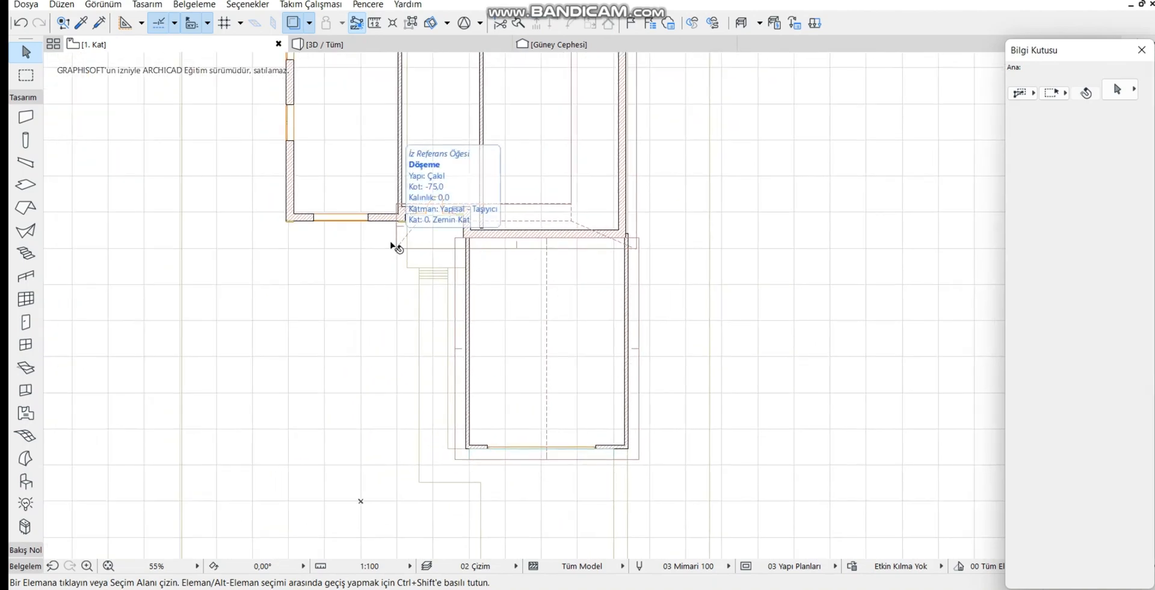
scroll(397, 246, up, 3)
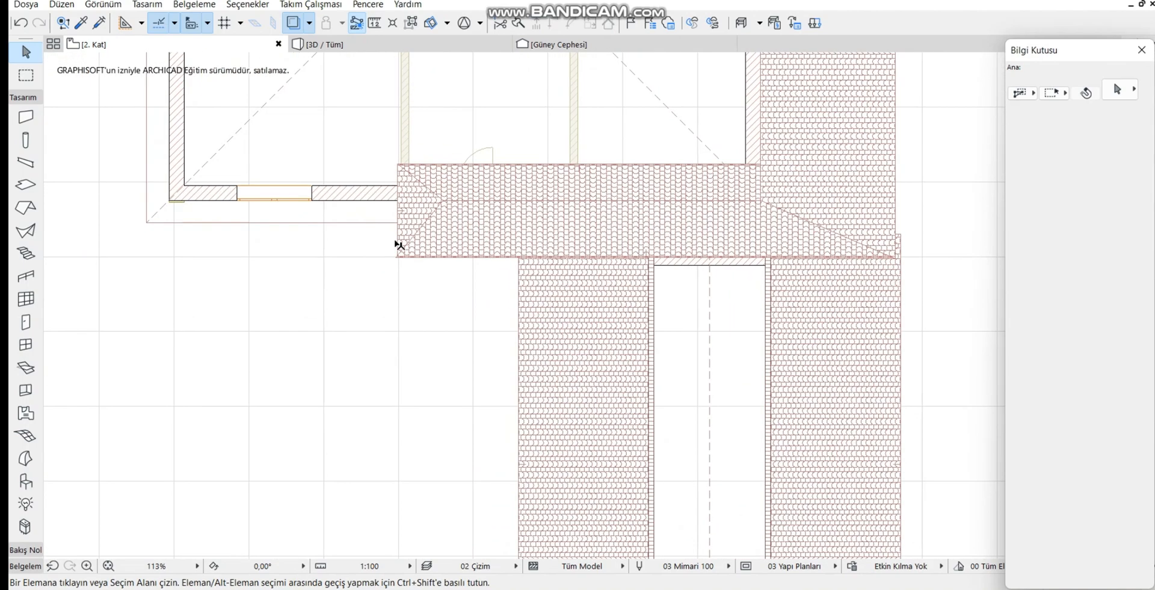
scroll(477, 216, up, 2)
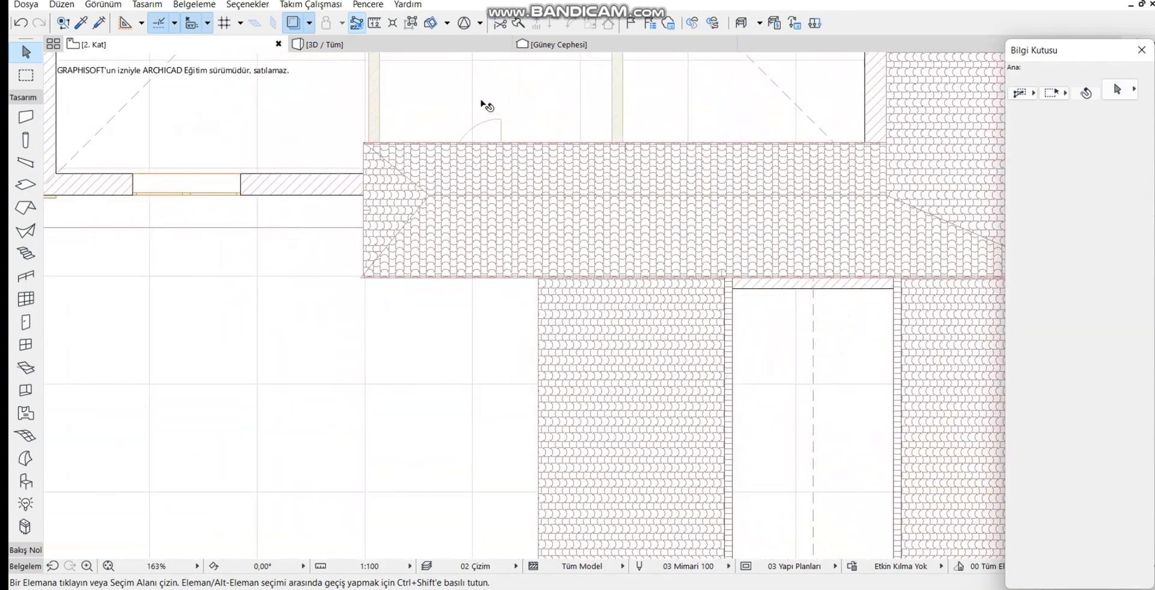
click(341, 44)
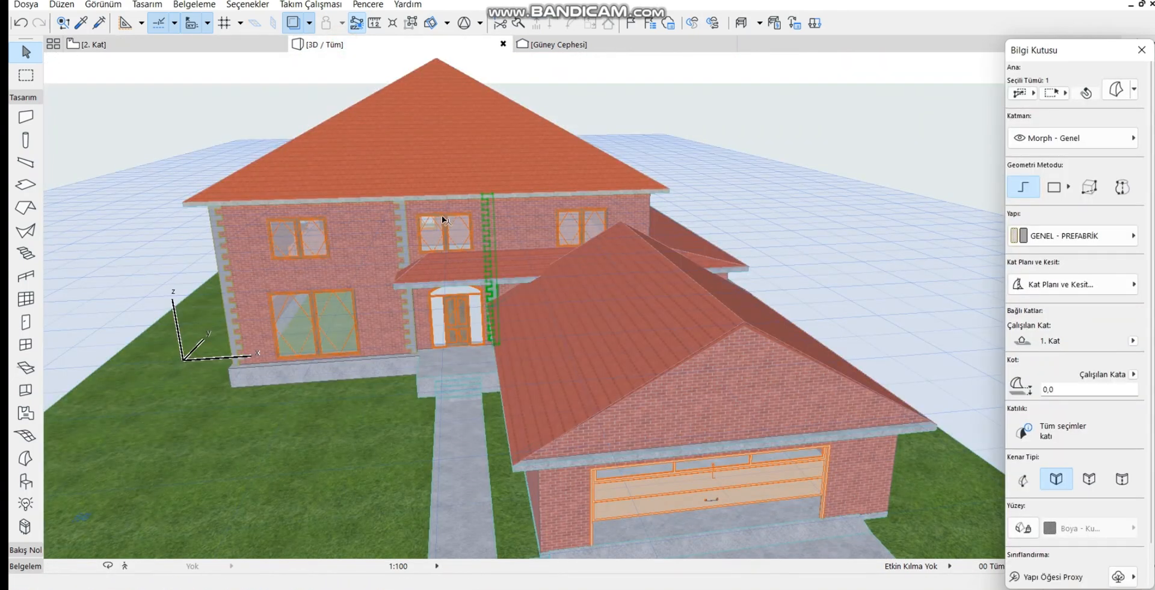
Copy the toothed Morph beside the upper-floor window by its upper outer corner to the house's far wall corner under the eave, behind the garage roof
scroll(508, 223, up, 5)
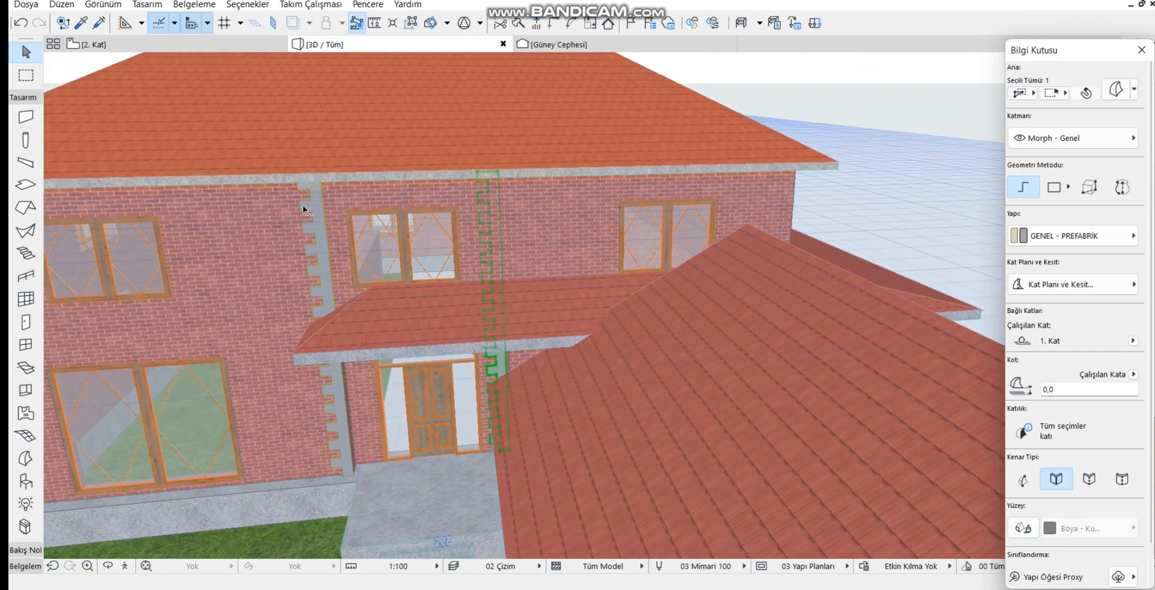
scroll(302, 201, up, 5)
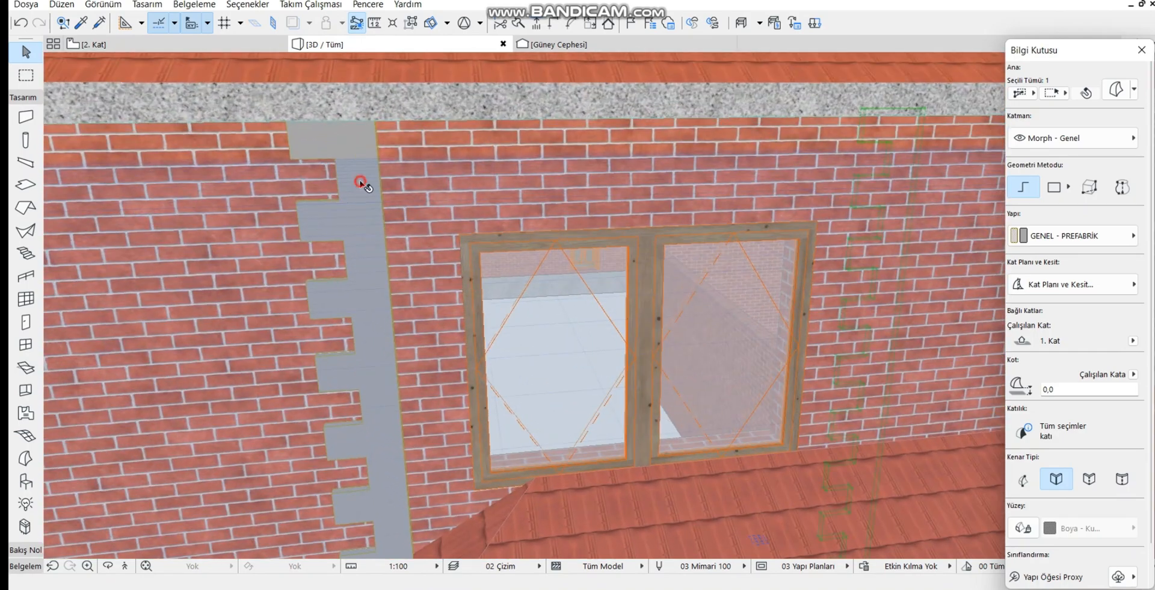
scroll(377, 108, up, 5)
scroll(383, 112, up, 6)
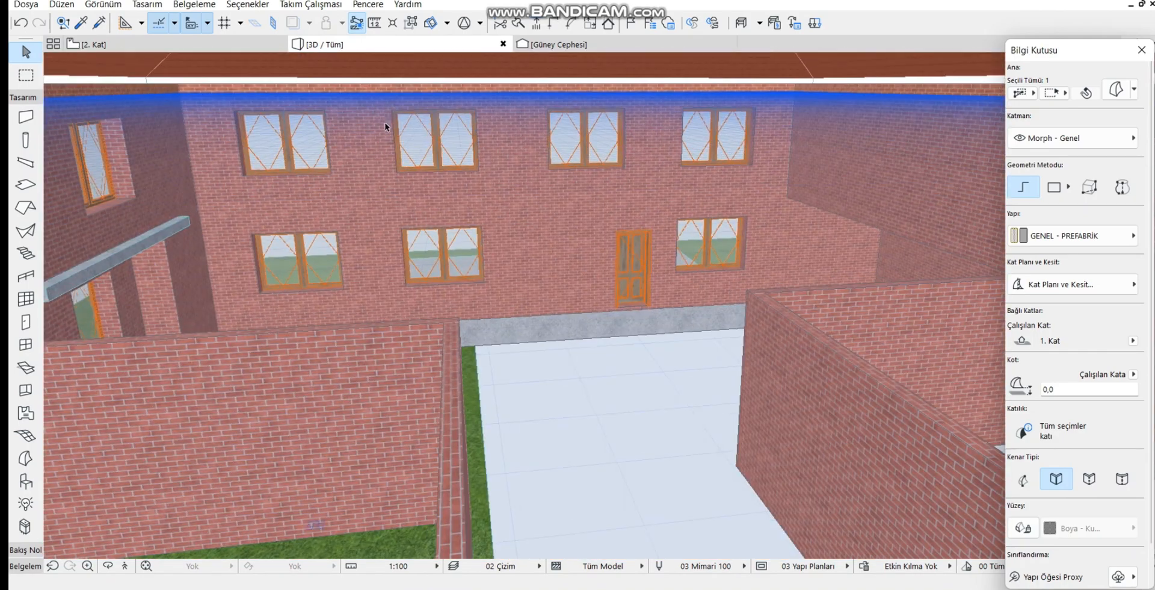
scroll(385, 124, down, 1)
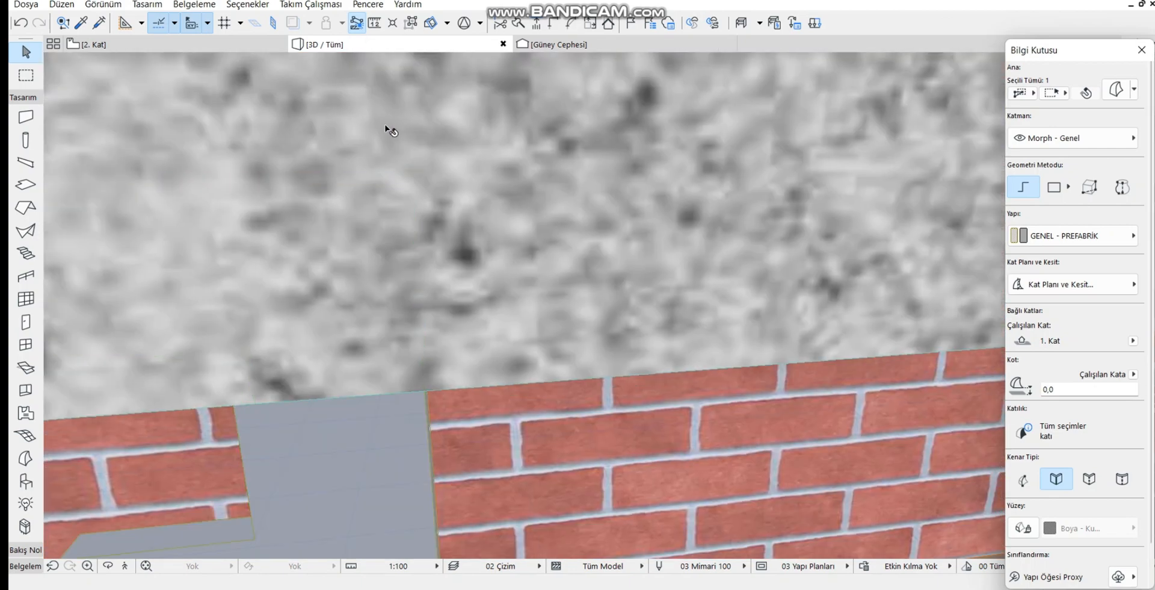
click(411, 173)
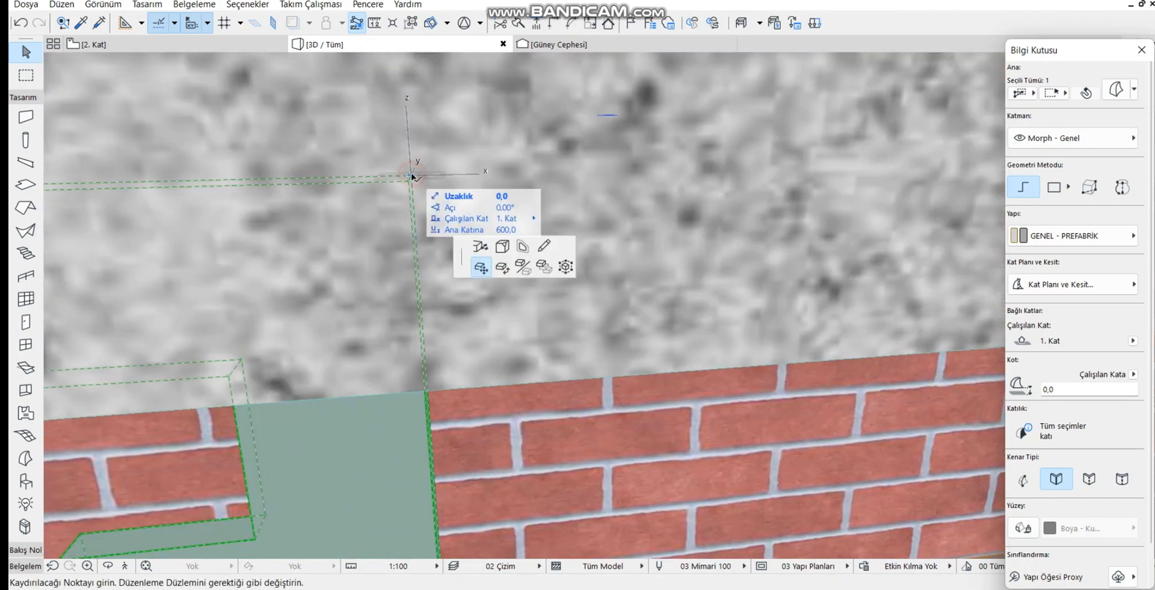
scroll(411, 172, down, 2)
scroll(413, 171, down, 6)
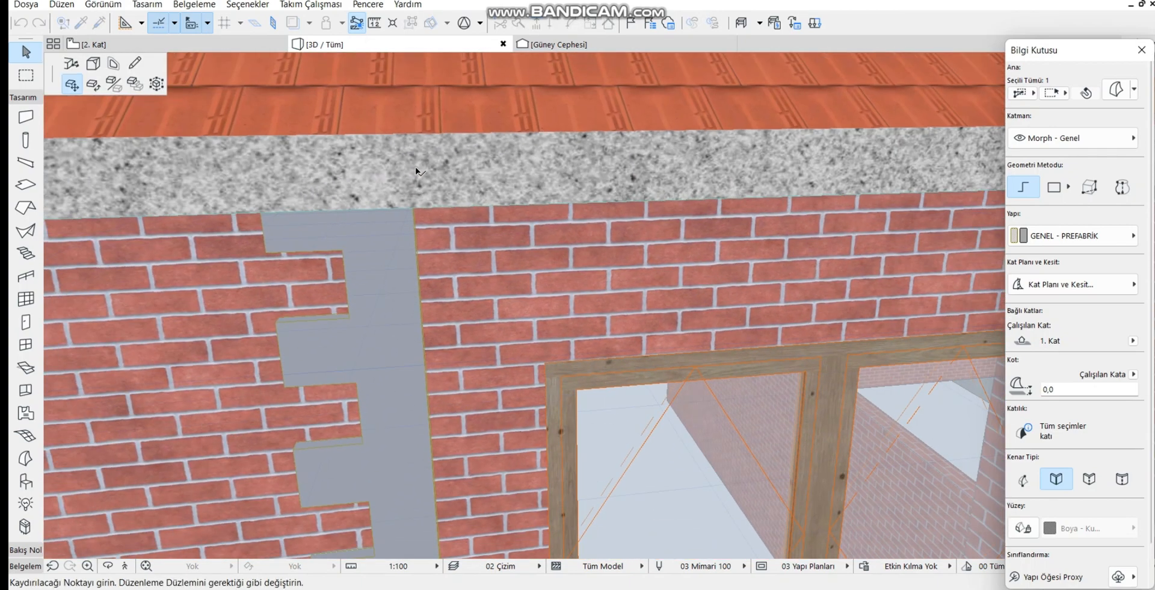
scroll(420, 170, down, 3)
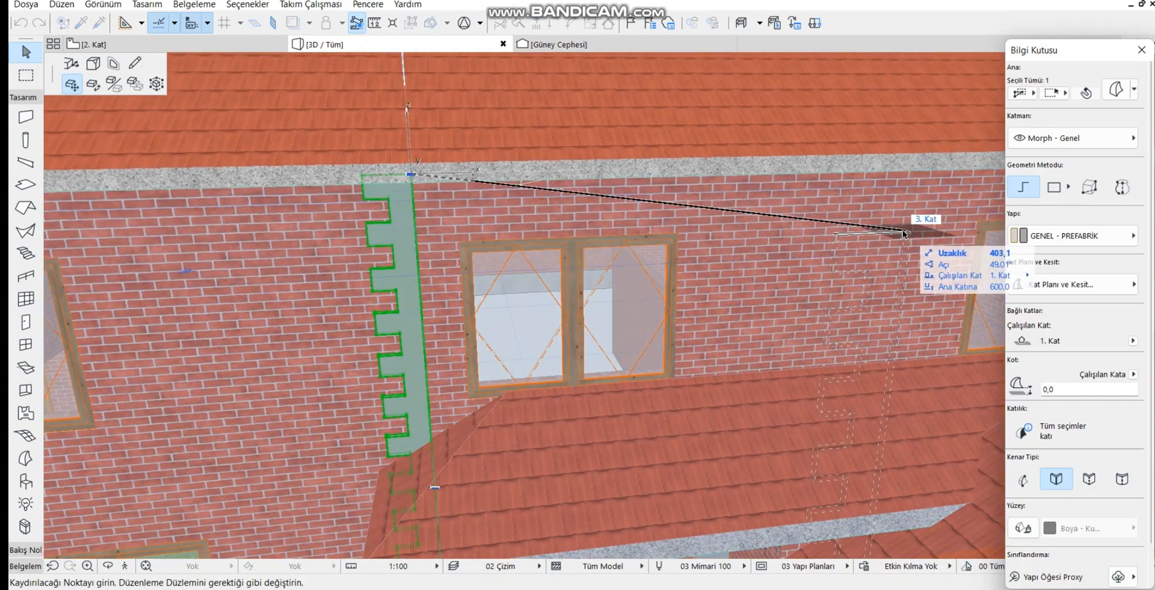
shift+middle_drag(928, 245, 669, 192)
scroll(681, 229, up, 5)
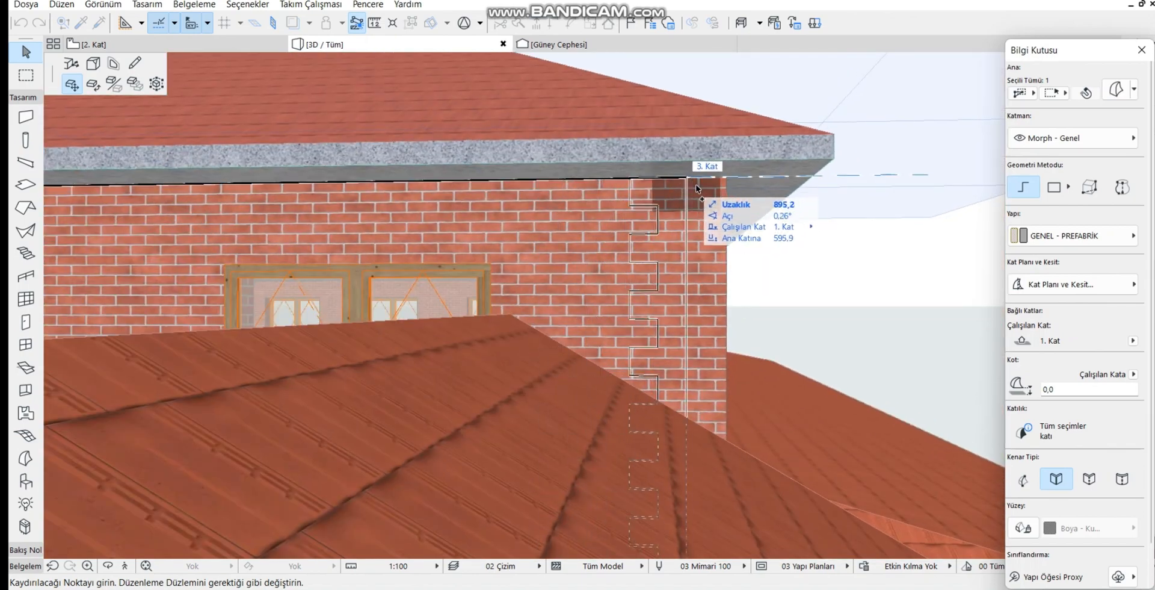
click(727, 176)
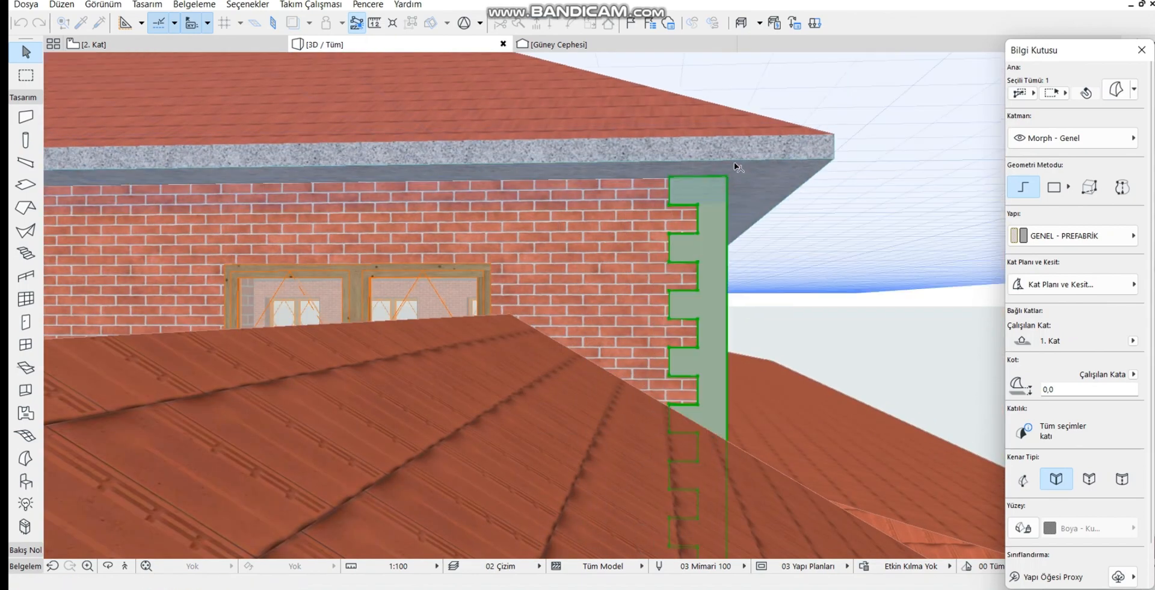
Mirror a copy of the toothed Morph beside the entrance door about the door's centre axis onto the opposite side of the door
scroll(720, 179, down, 8)
scroll(710, 182, down, 6)
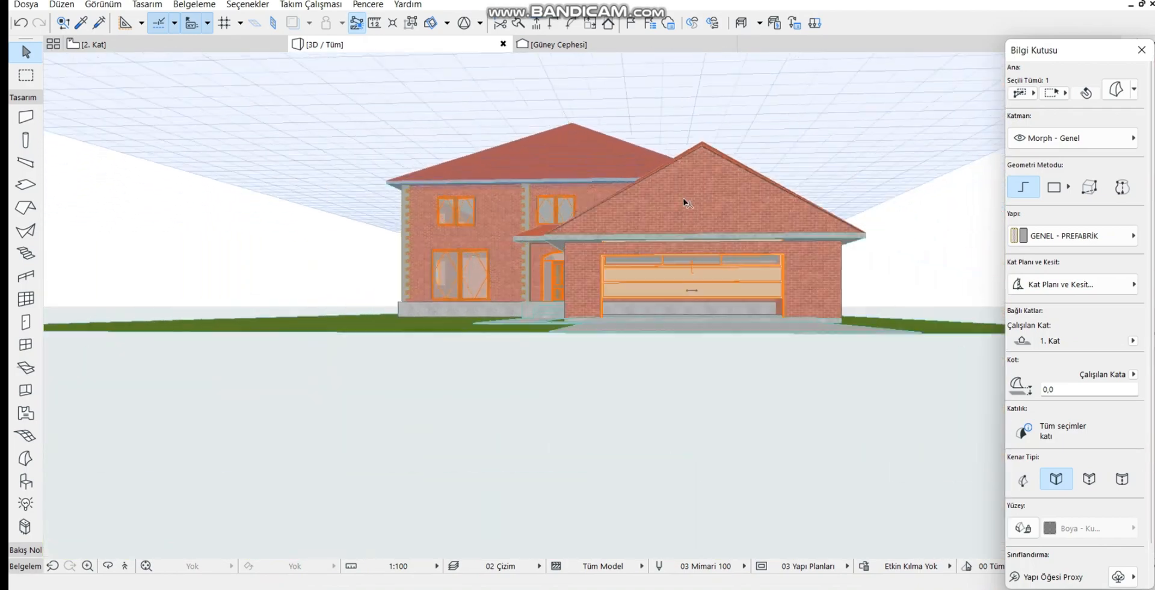
shift+middle_drag(639, 206, 593, 278)
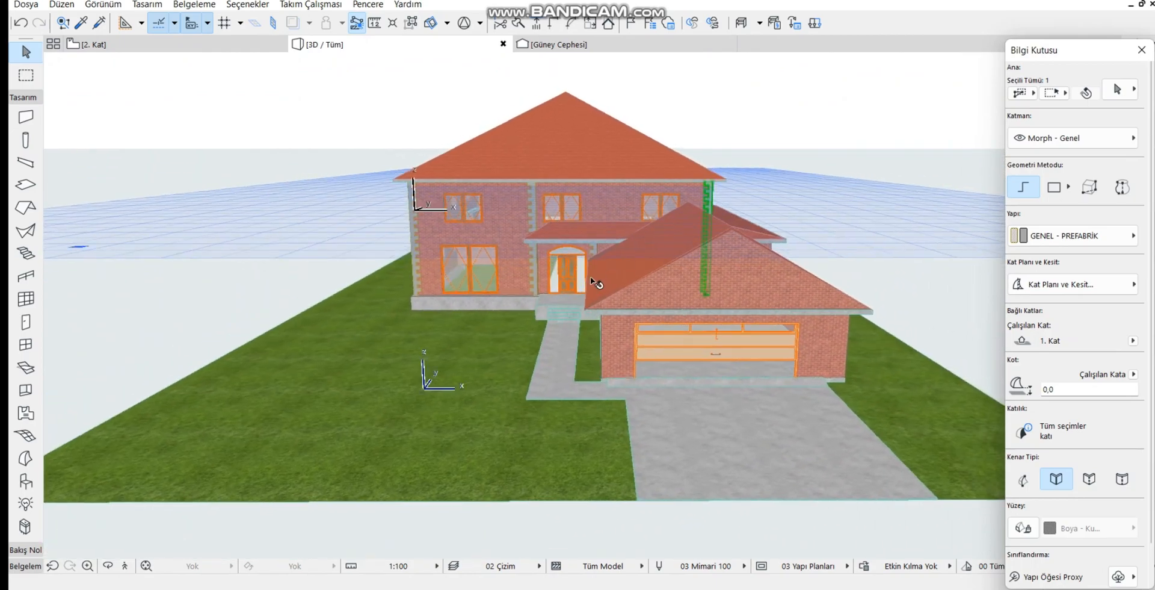
scroll(522, 263, up, 8)
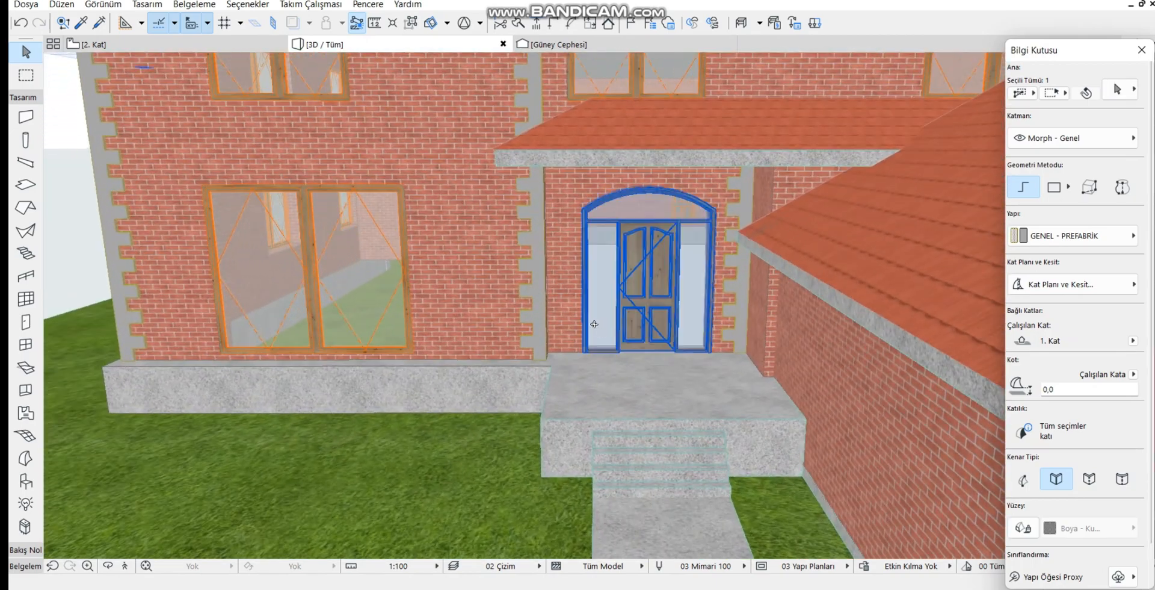
shift+middle_drag(566, 325, 591, 335)
scroll(710, 326, up, 6)
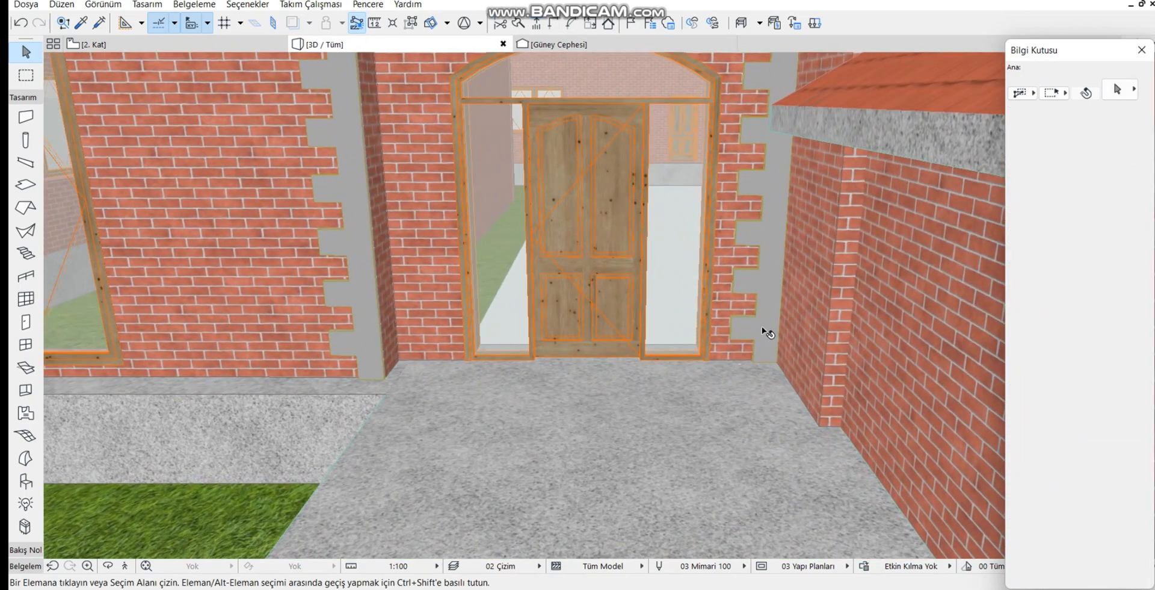
click(756, 365)
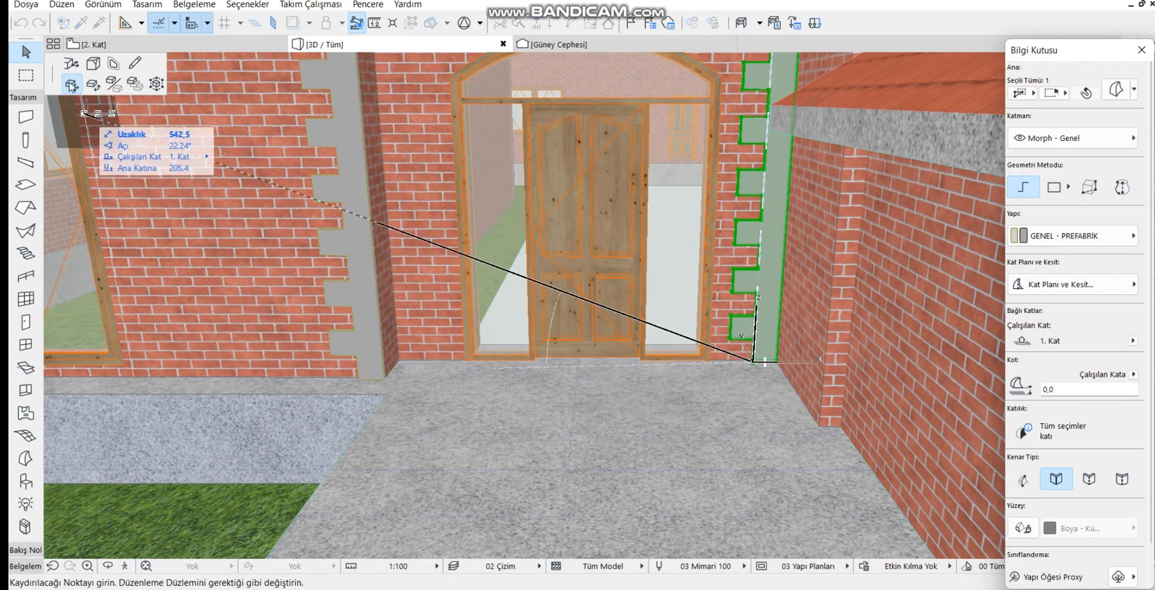
click(114, 83)
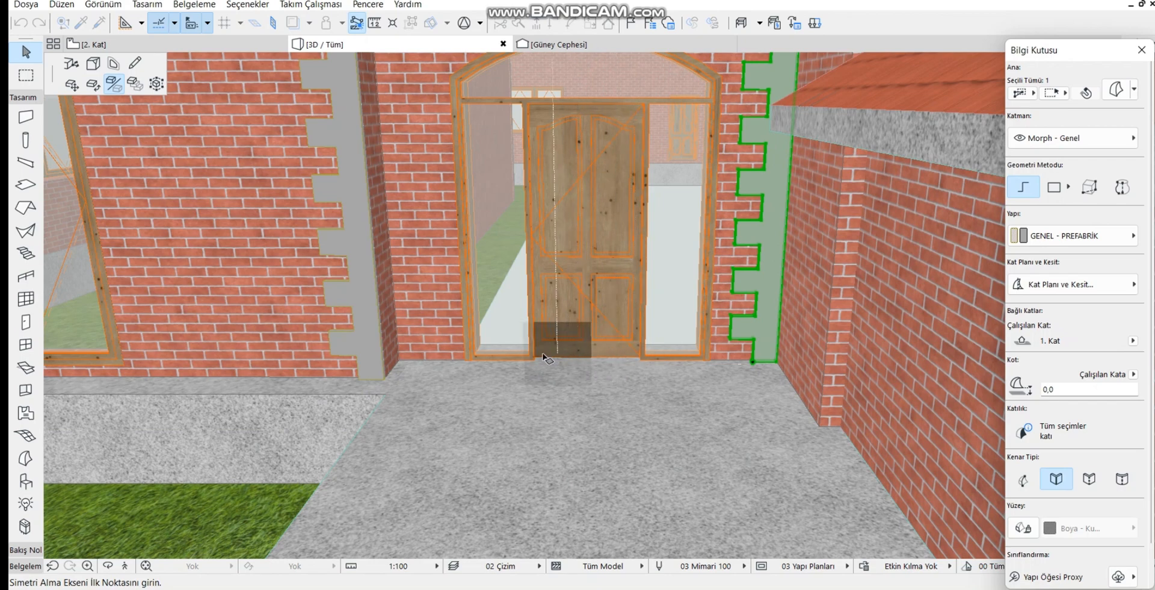
click(589, 356)
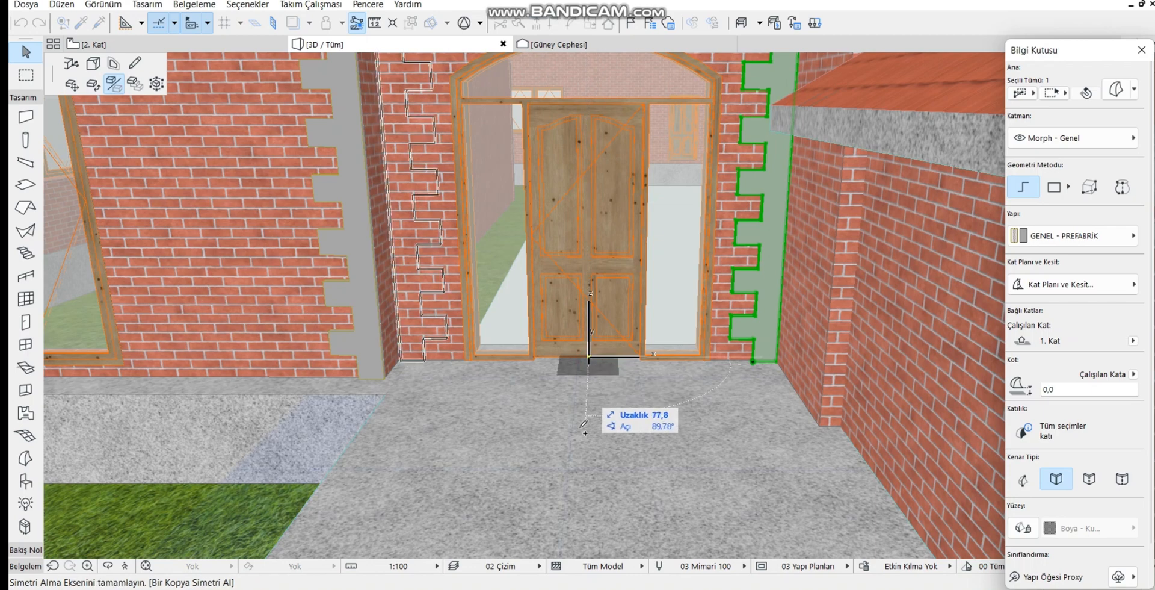
click(581, 492)
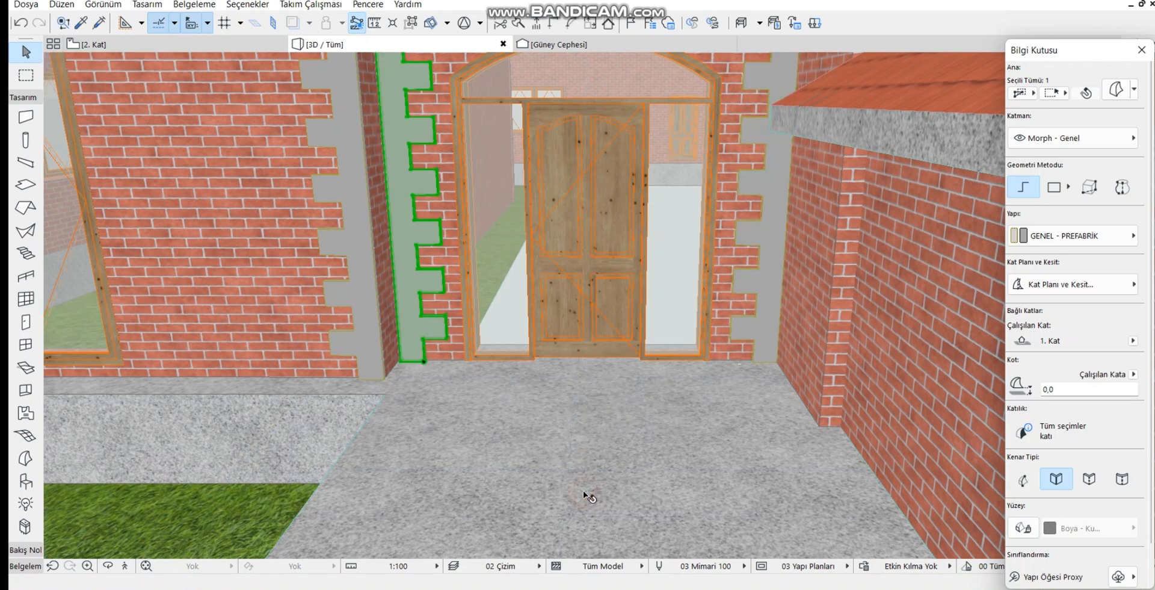
Shift the mirrored Morph by its lower rear corner into the inner wall corner at the porch floor
scroll(434, 334, up, 3)
middle_drag(433, 335, 572, 353)
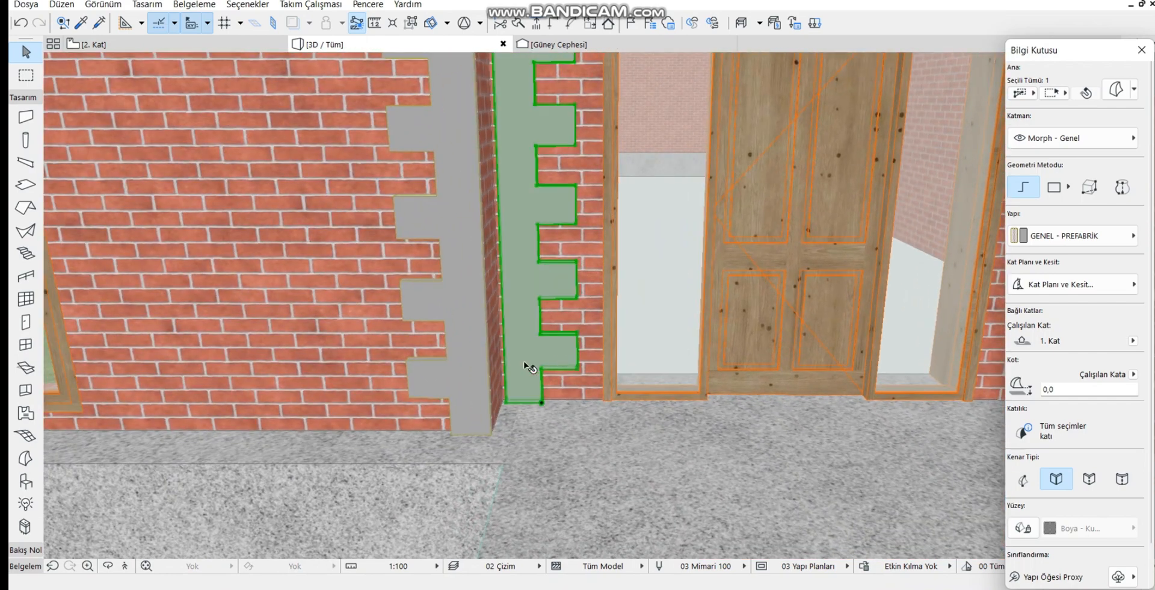
scroll(517, 385, up, 1)
scroll(518, 389, up, 5)
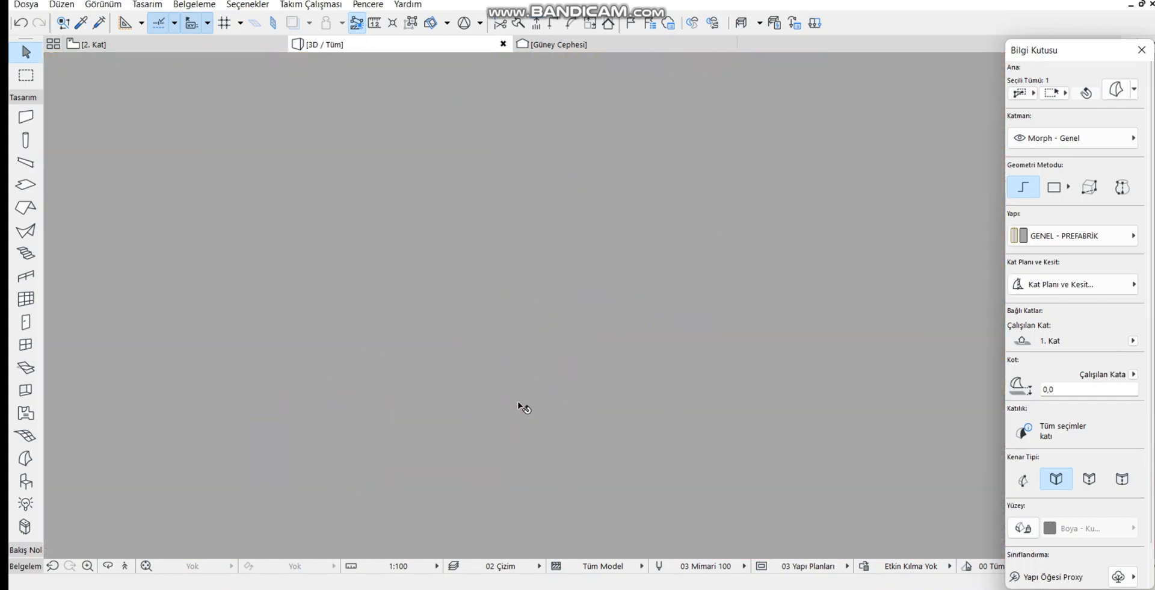
scroll(517, 407, down, 5)
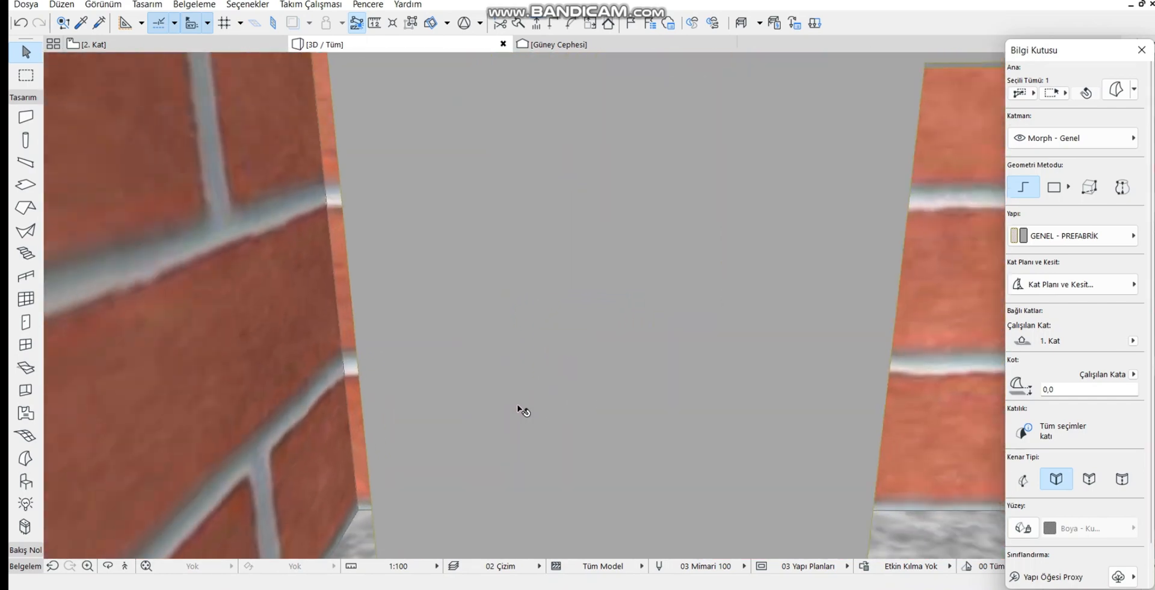
key(Escape)
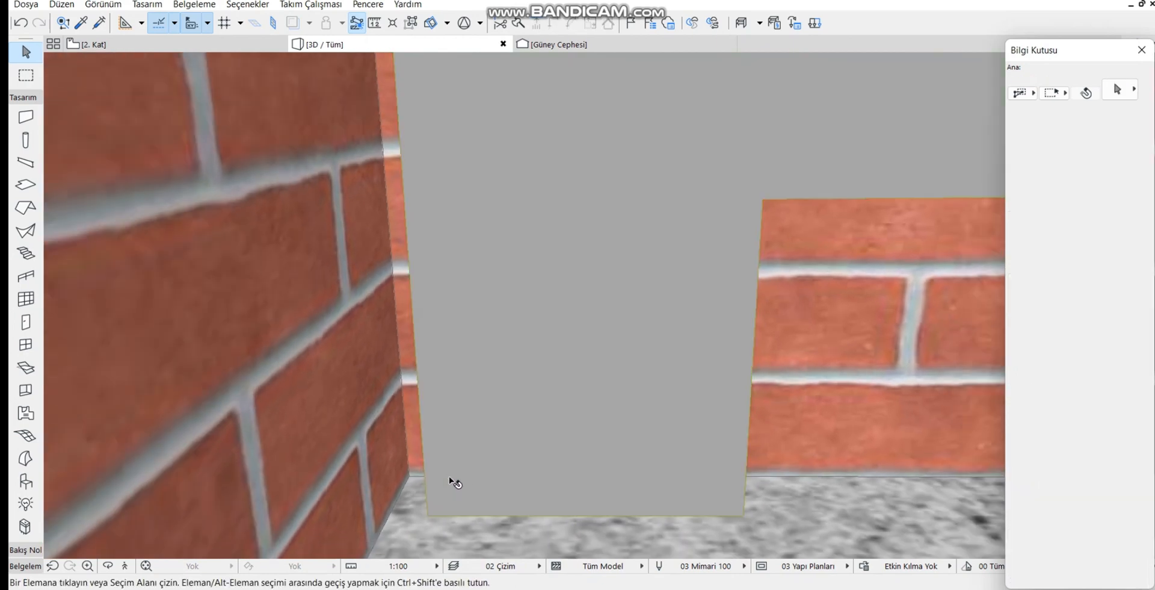
click(453, 468)
key(ctrl+m)
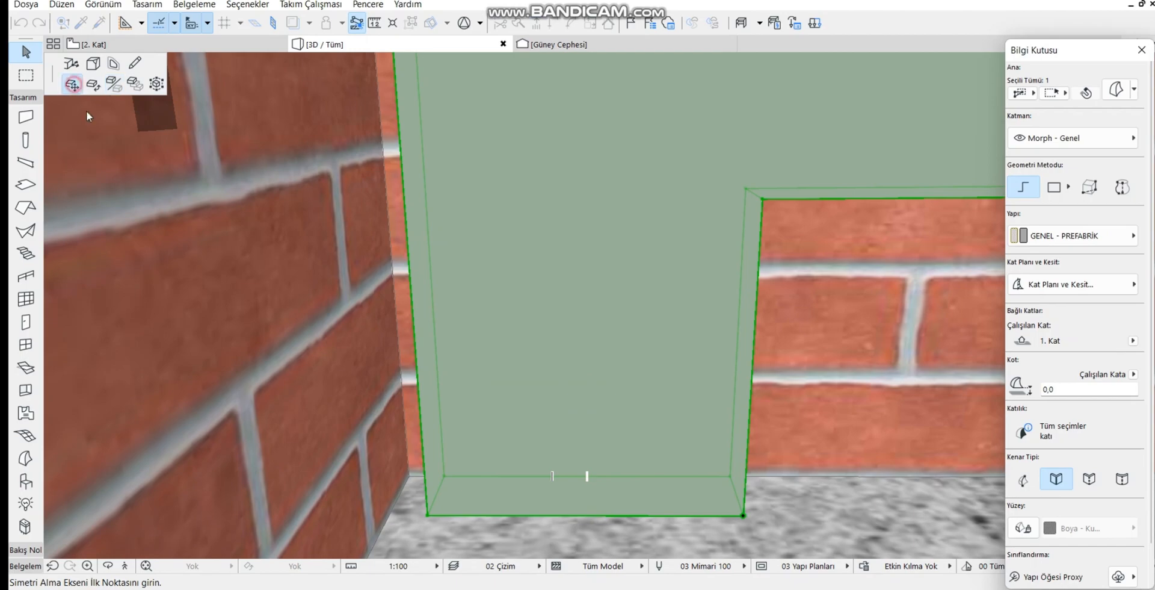
click(444, 475)
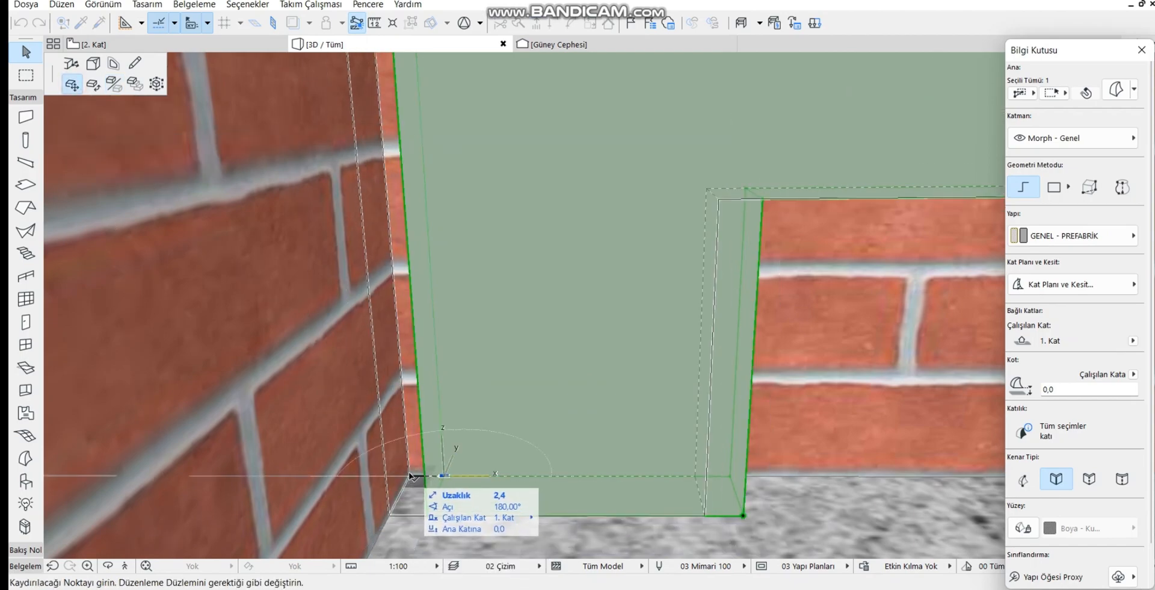
key(Escape)
scroll(469, 399, down, 10)
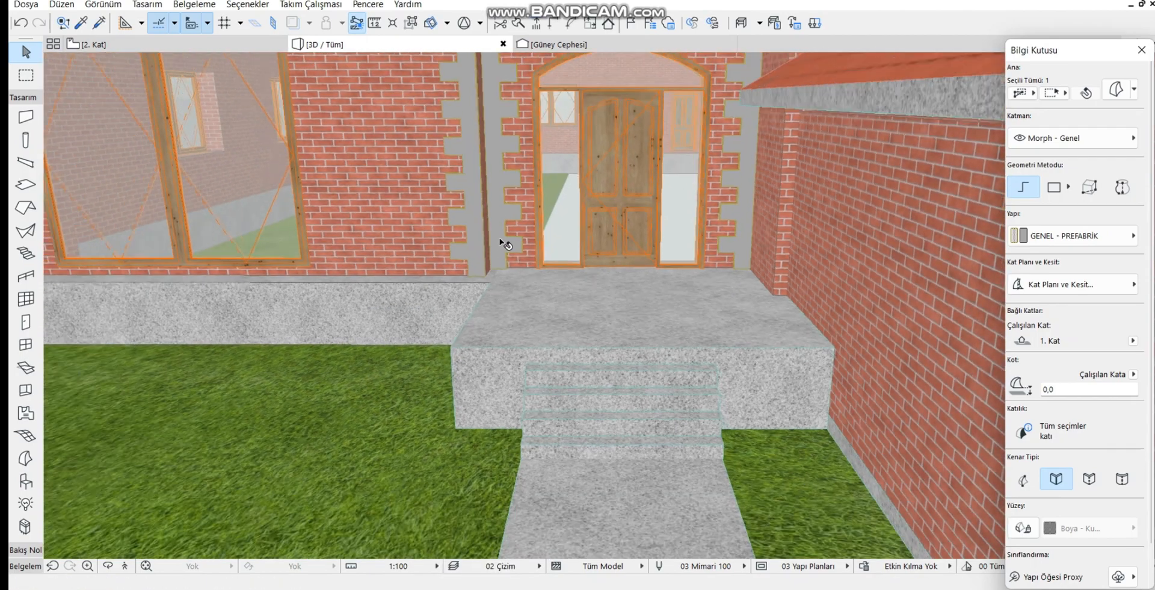
Examine the toothed Morph on the garage's front corner in the 3D view and on the Güney Cephesi elevation
scroll(505, 243, down, 5)
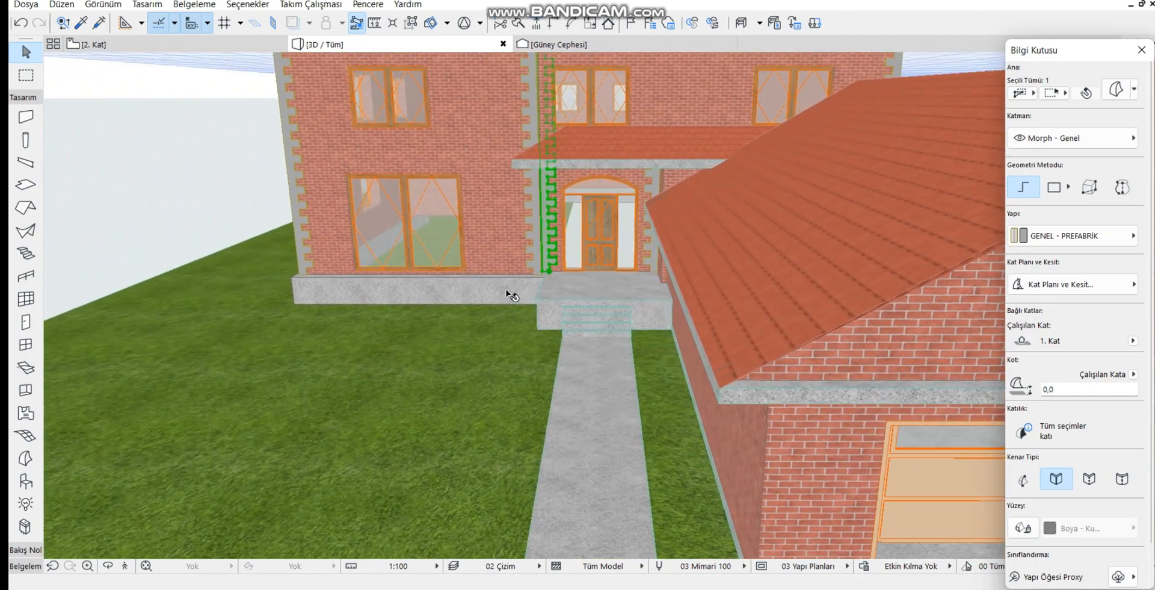
scroll(510, 294, down, 5)
key(Escape)
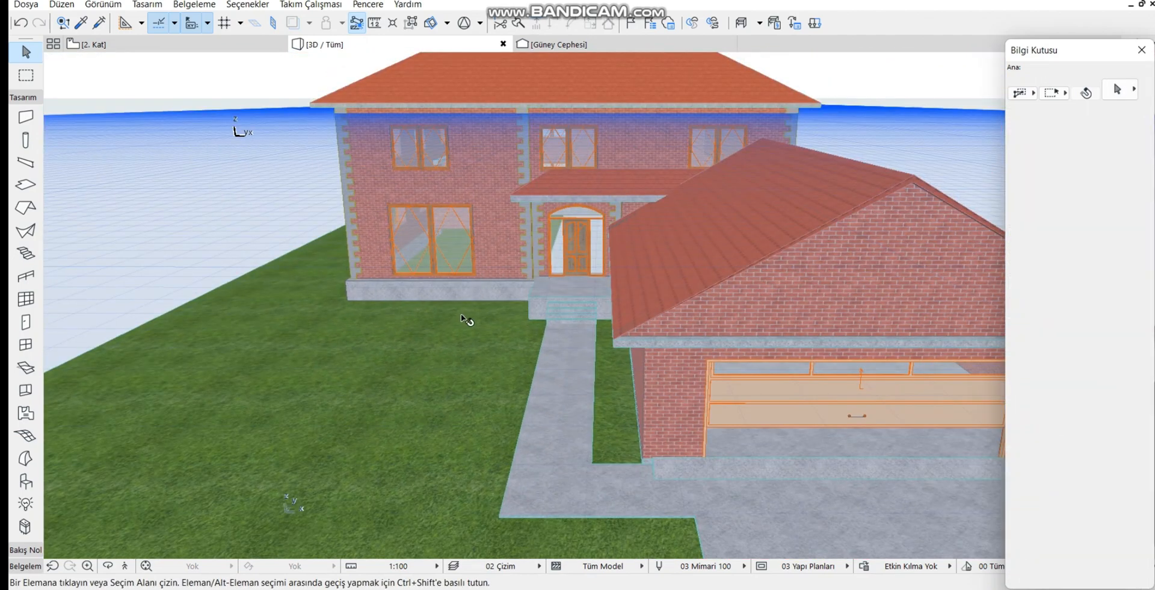
shift+middle_drag(472, 315, 507, 310)
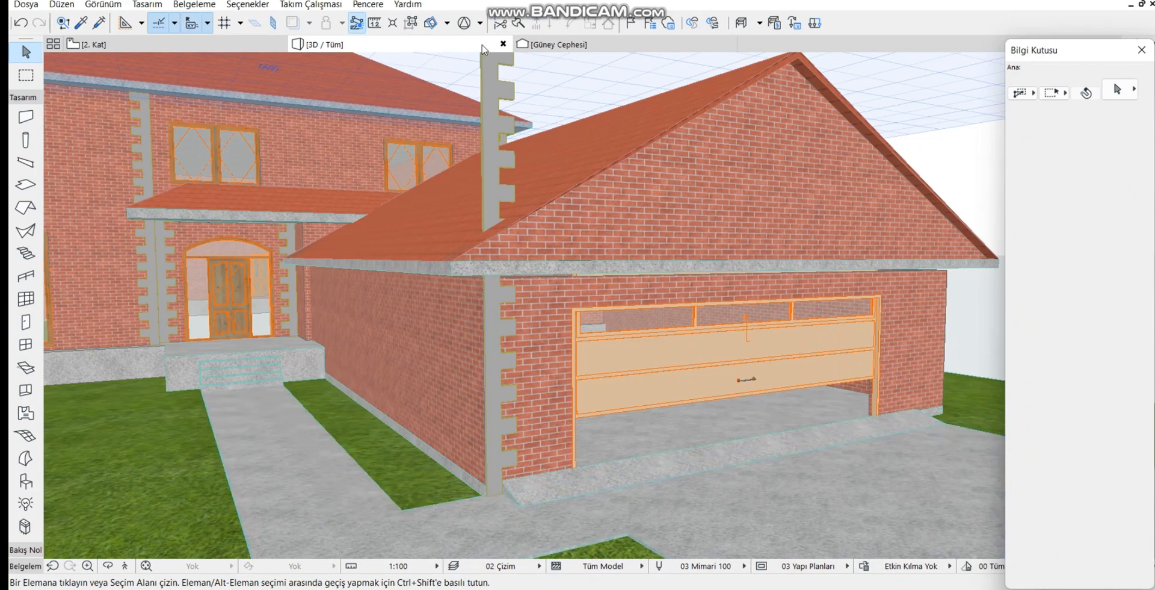
scroll(529, 122, down, 3)
shift+middle_drag(532, 135, 436, 214)
click(557, 46)
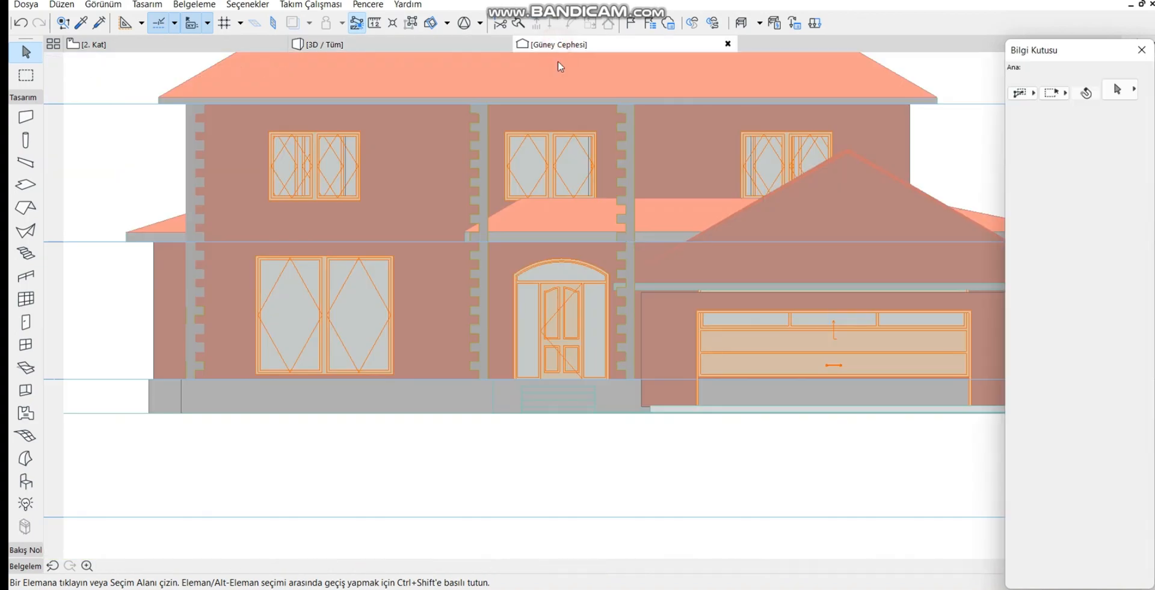
click(650, 221)
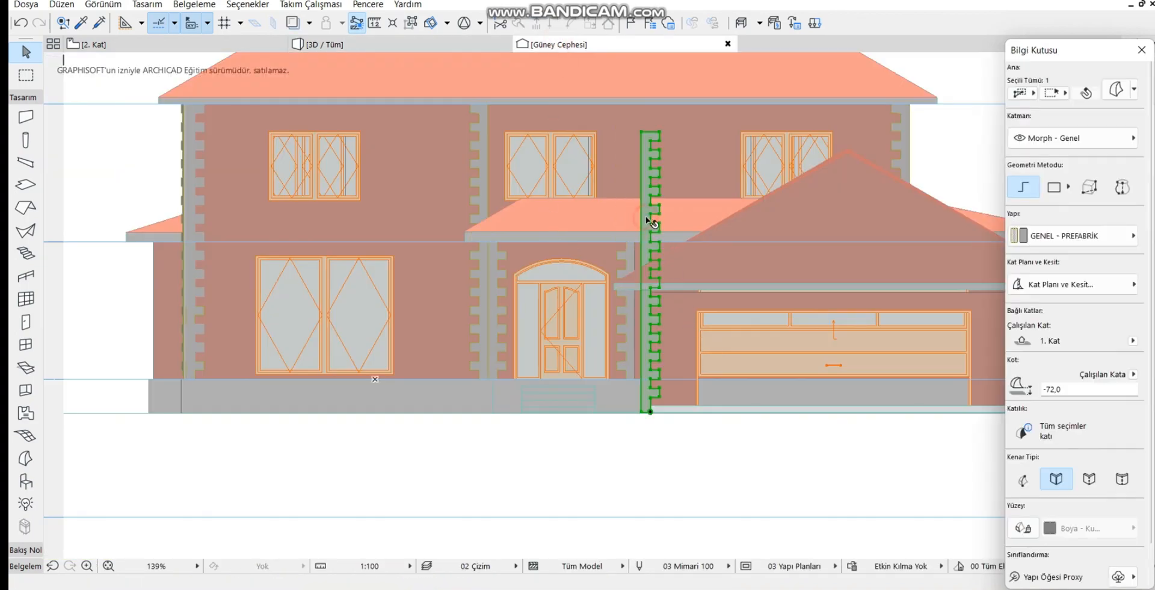
click(55, 442)
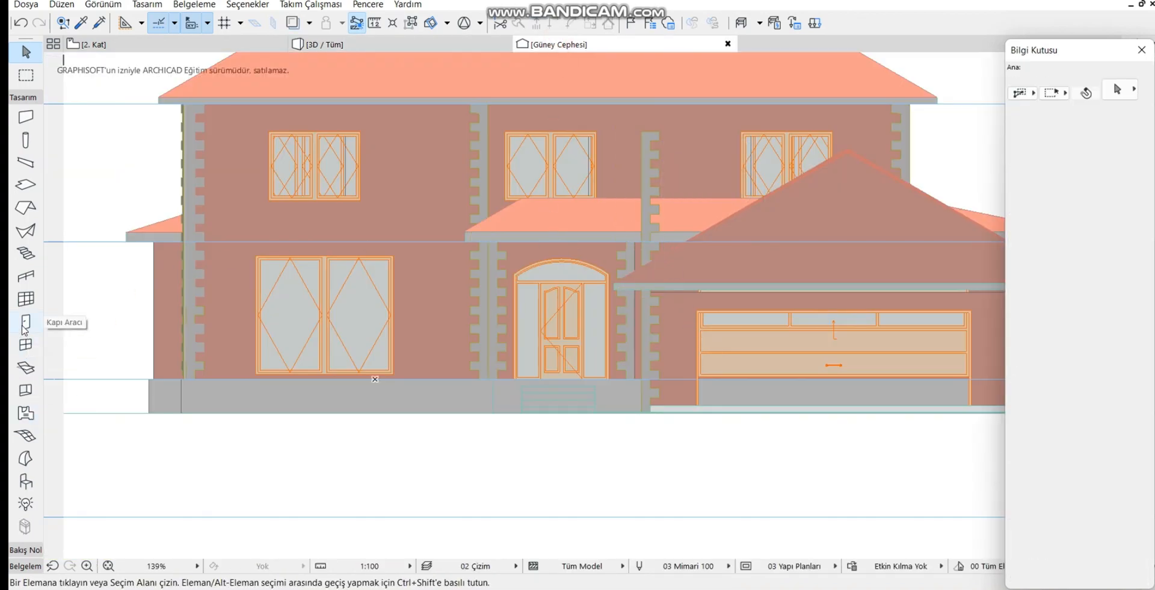
Draw a rectangular Morph from the underside of the garage eave up over the part of the toothed Morph above it
click(24, 458)
scroll(746, 274, up, 6)
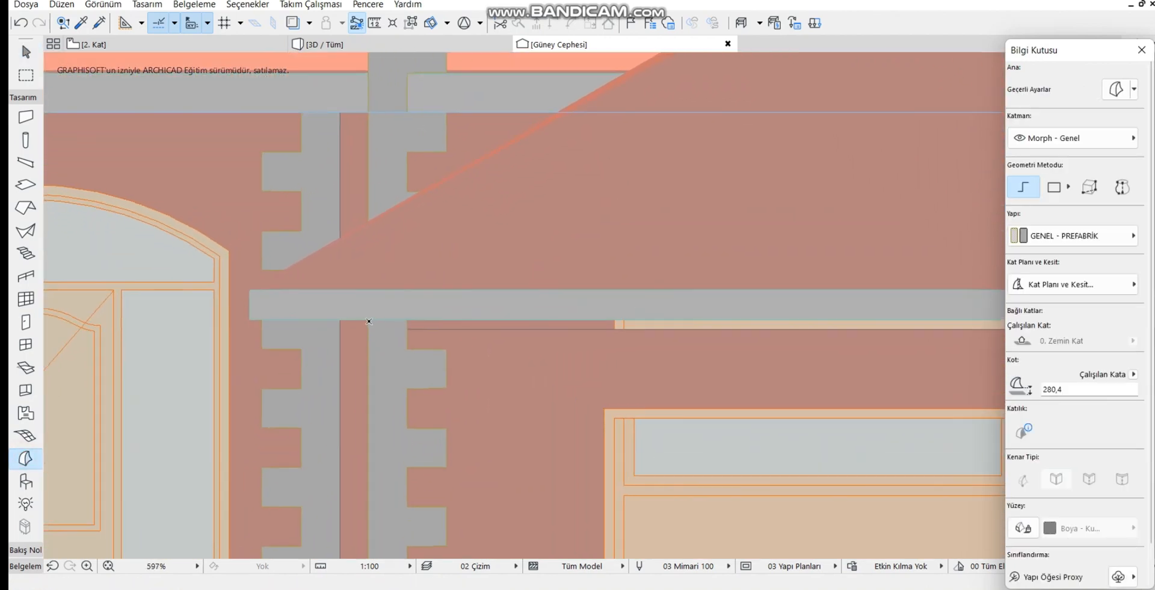
click(369, 320)
scroll(464, 325, down, 3)
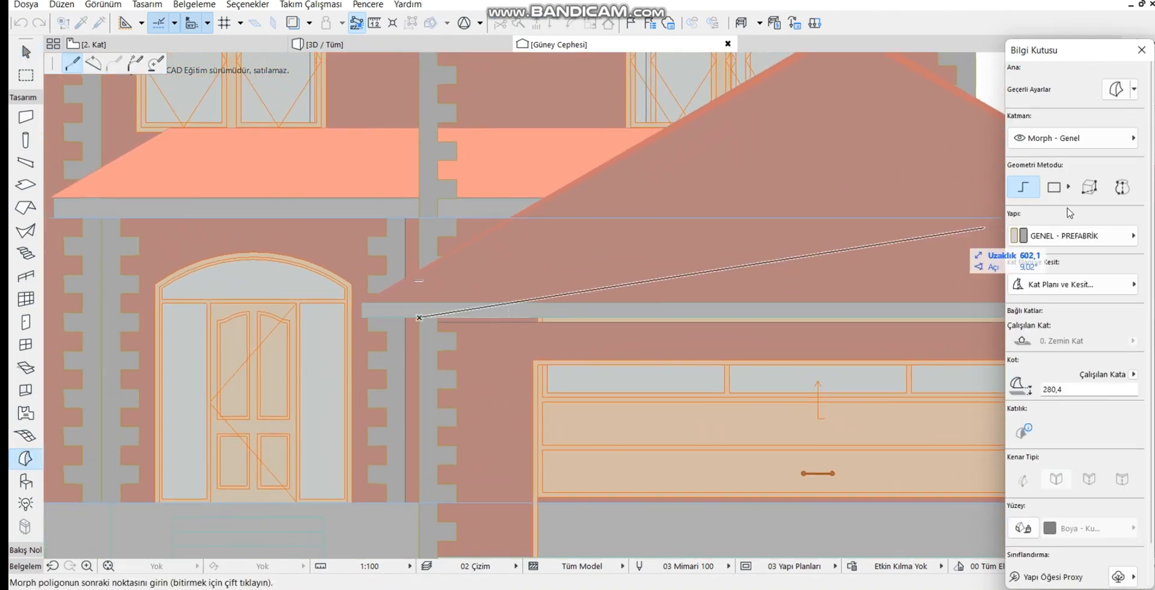
click(1054, 189)
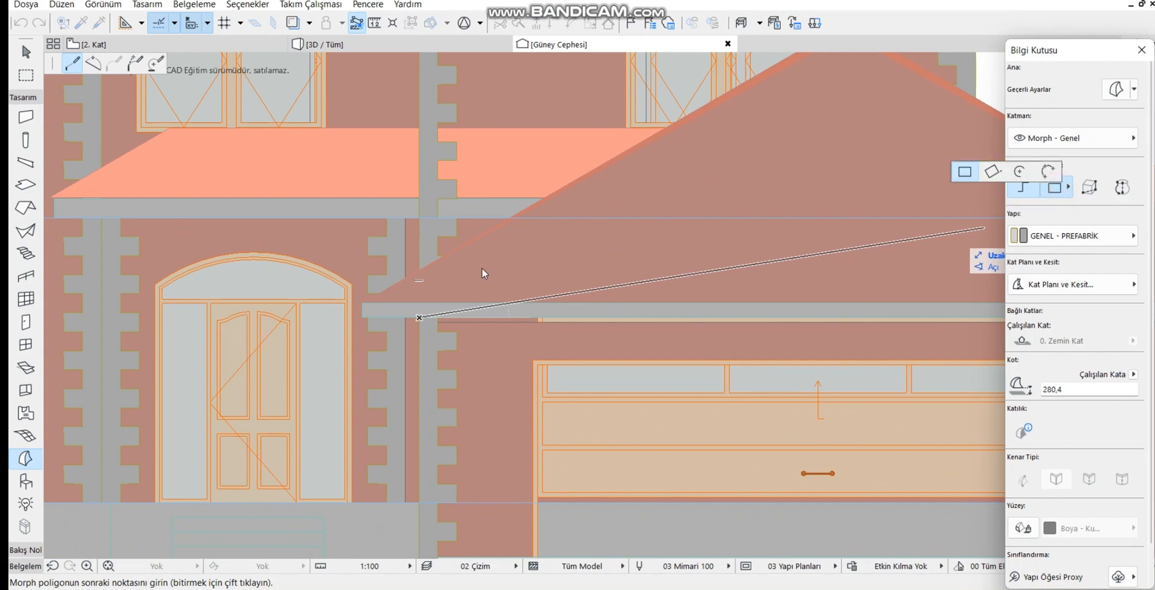
click(964, 174)
scroll(404, 283, down, 2)
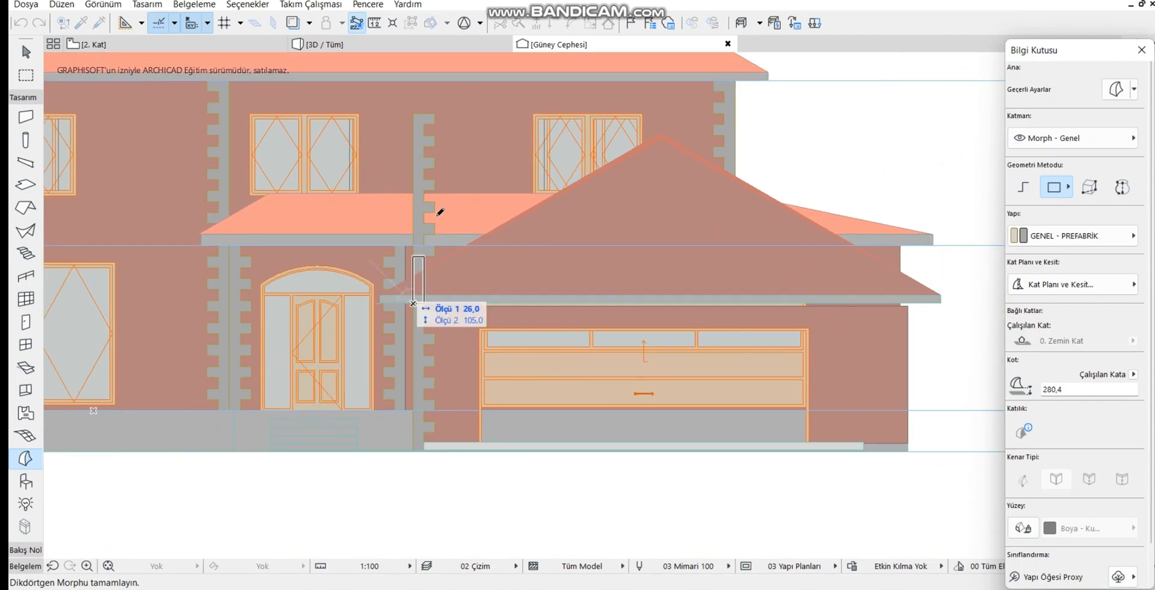
click(442, 109)
key(Escape)
Widen the rectangular Morph by offsetting its vertical edge outward, towards the entrance door
click(424, 174)
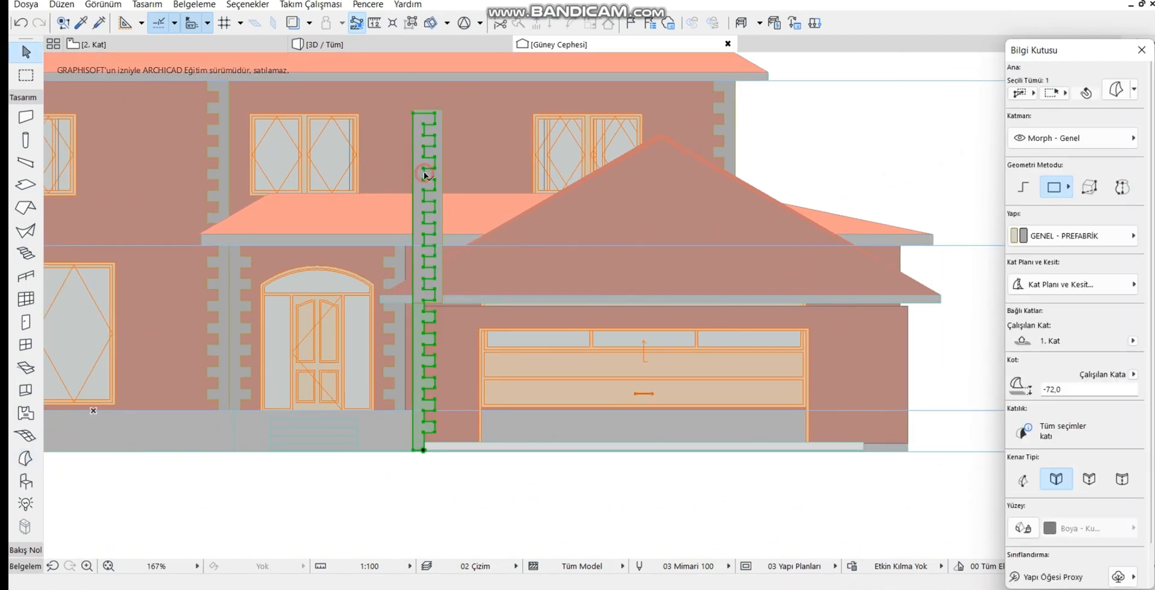
click(426, 173)
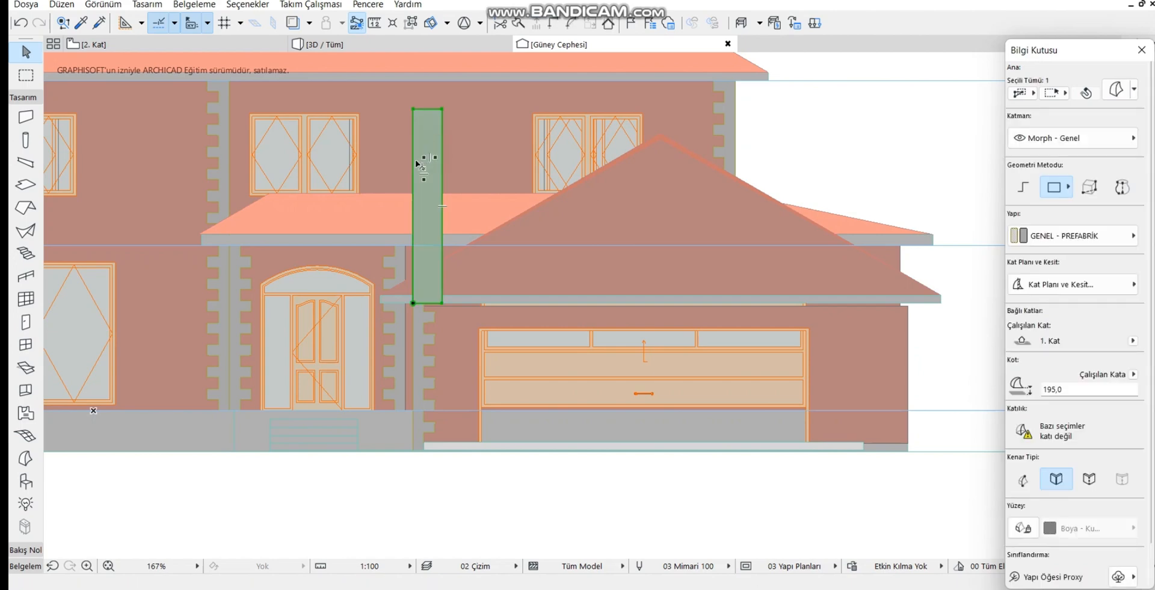
click(414, 163)
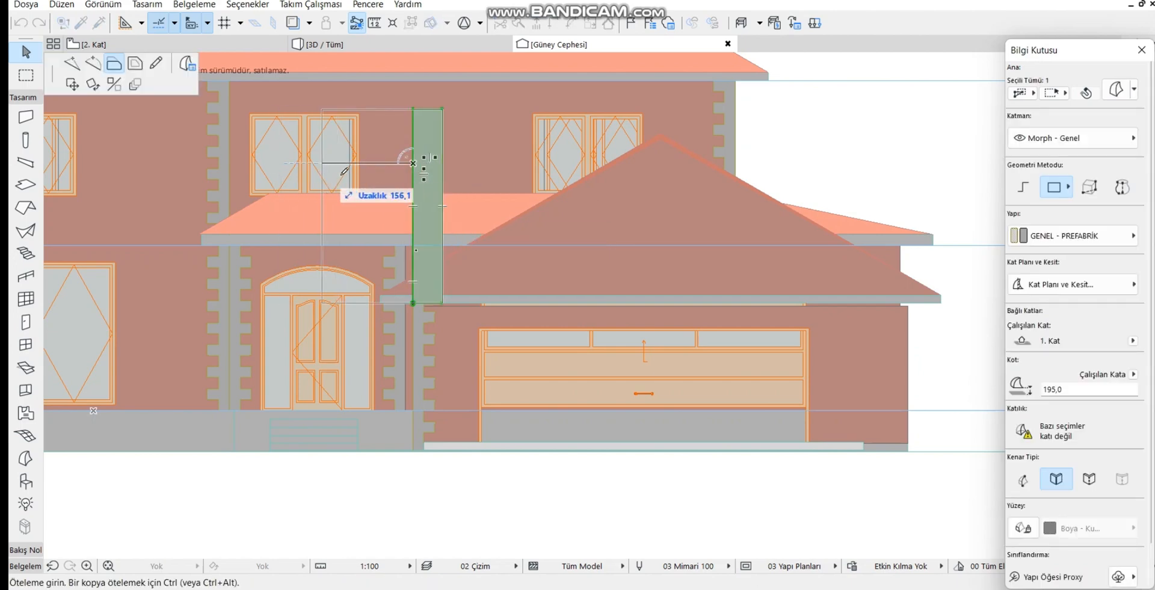
click(376, 177)
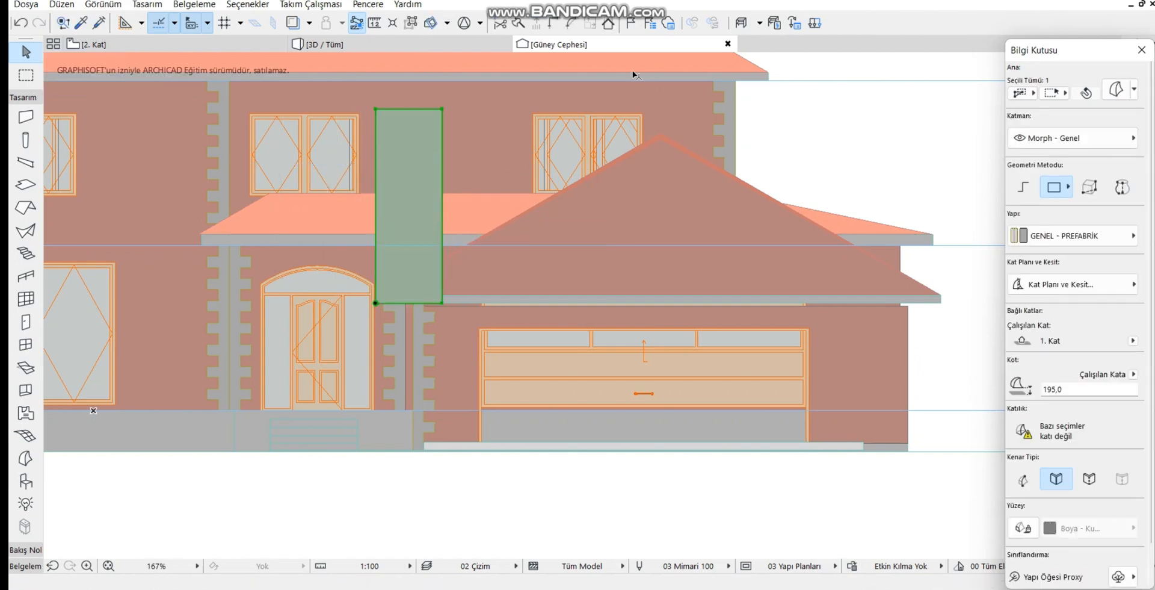
Extrude the rectangular Morph's face in 3D towards the house into a long block passing through the garage corner's toothed Morph
click(377, 47)
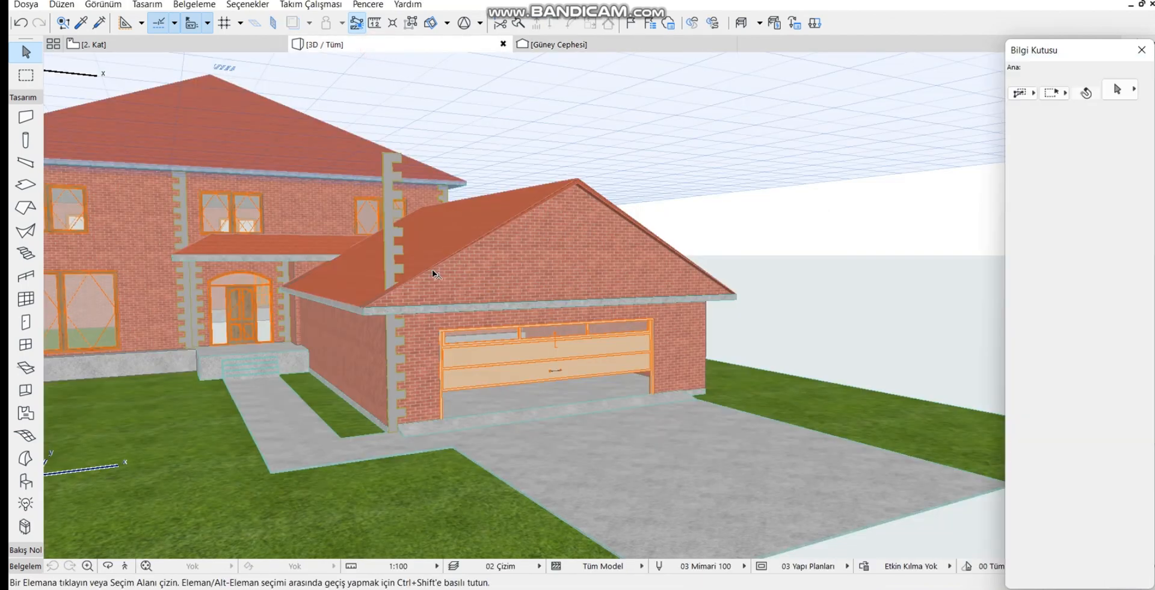
scroll(432, 269, down, 5)
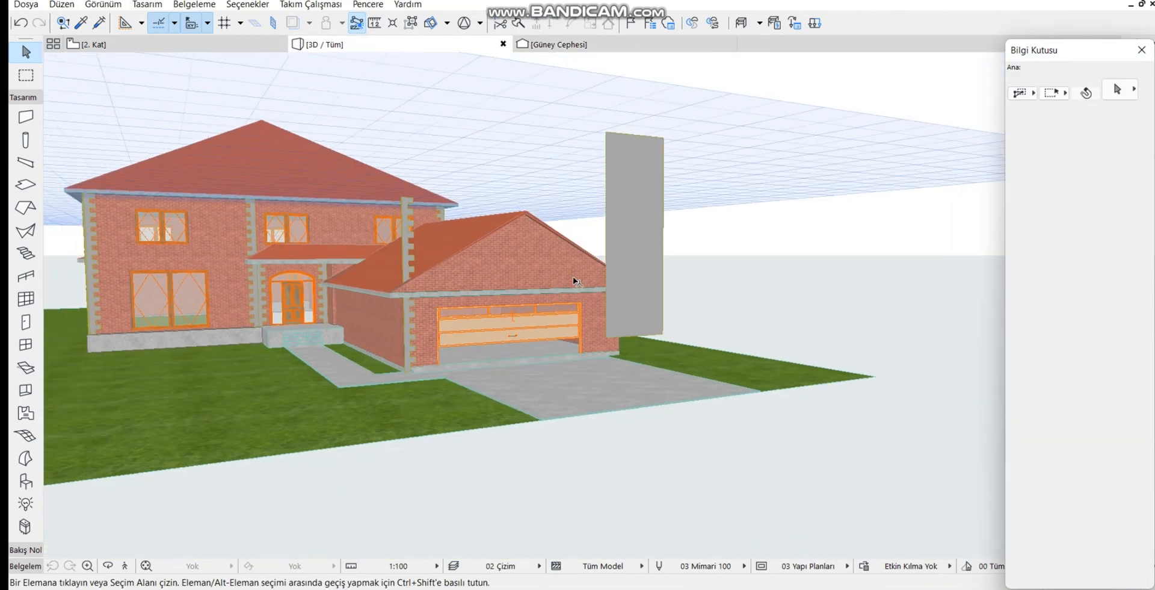
click(632, 251)
click(632, 251)
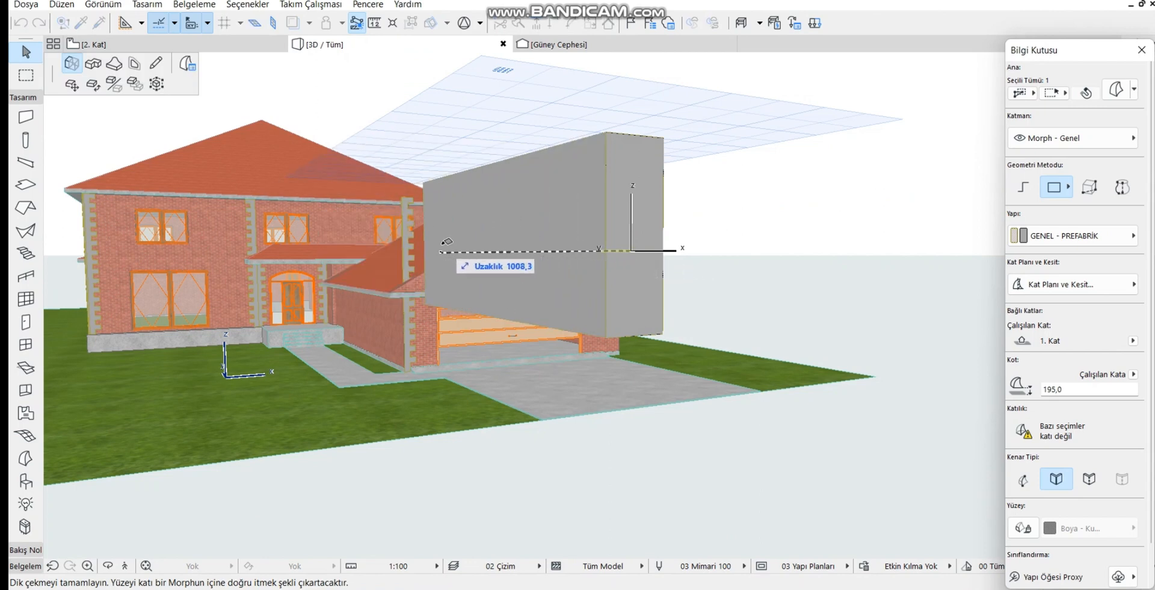
click(350, 251)
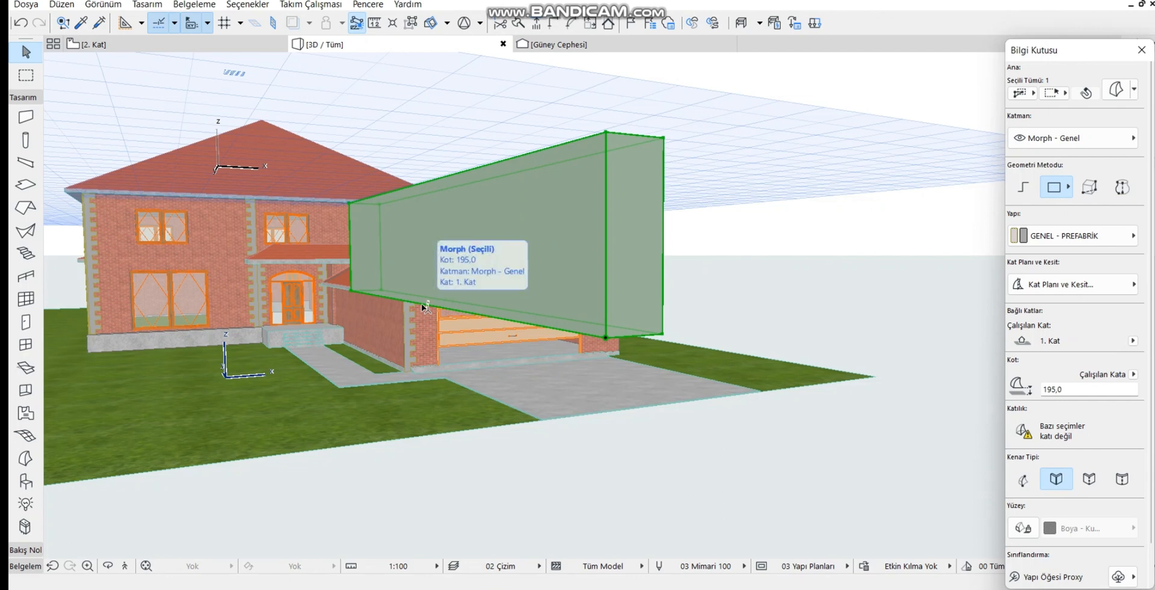
key(Escape)
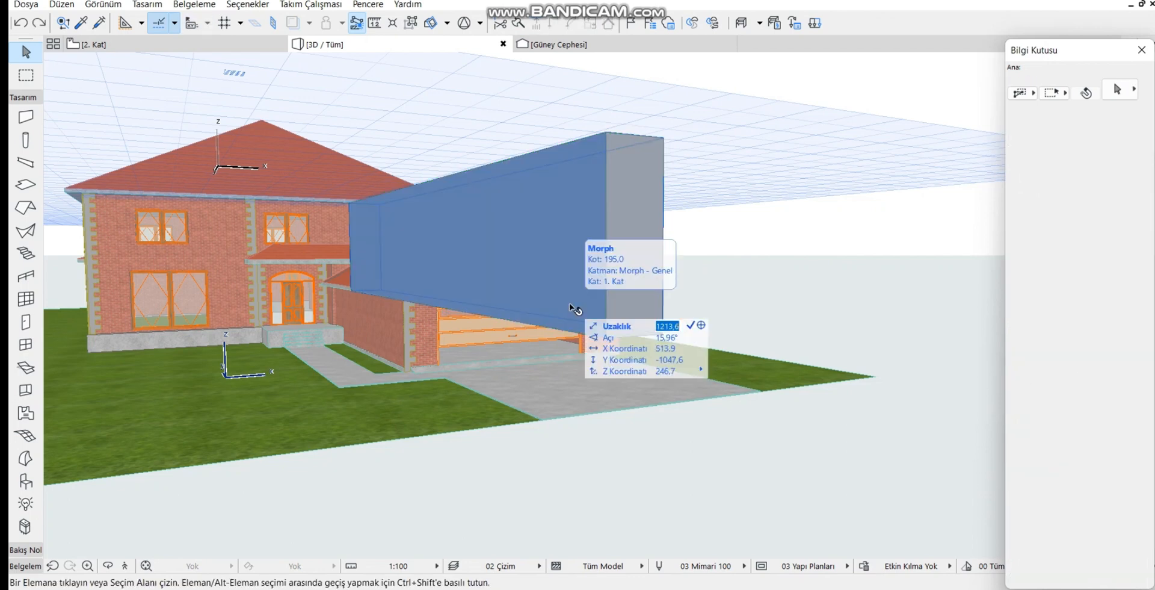
Subtract the block from the garage corner's toothed Morph with a Boolean operation, removing the part above the eave
click(485, 248)
right_click(497, 247)
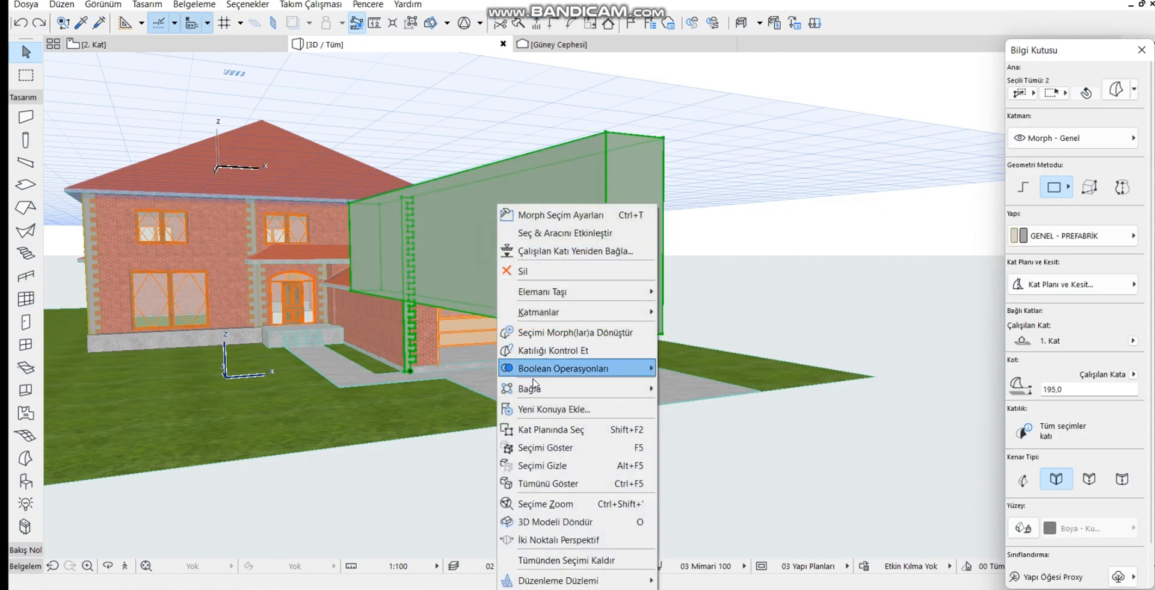
mouse_move(549, 369)
click(686, 385)
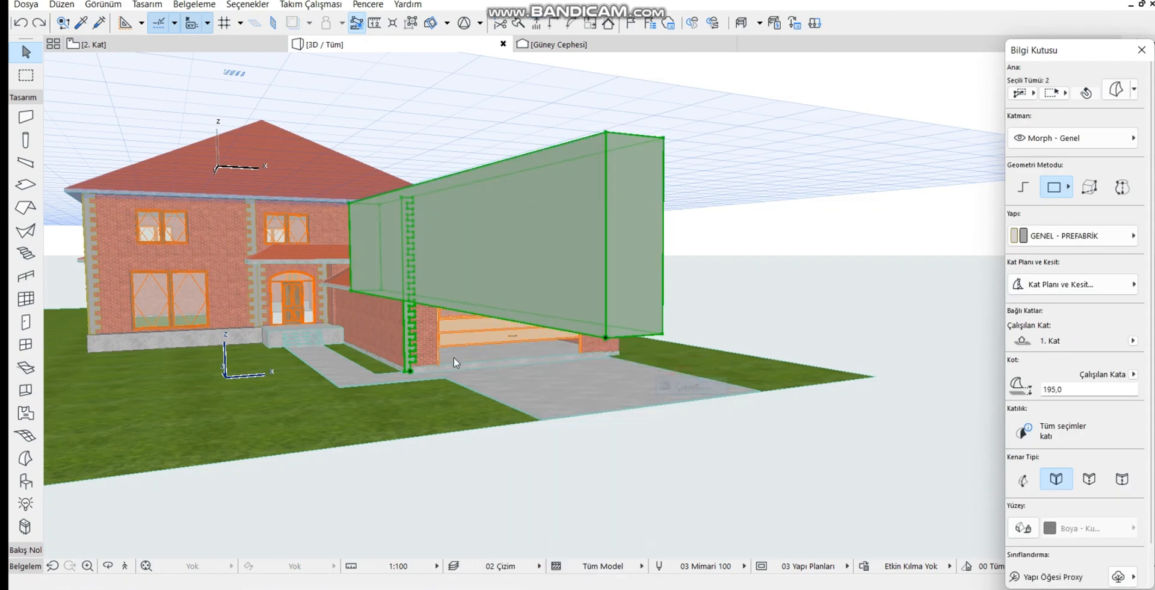
click(409, 342)
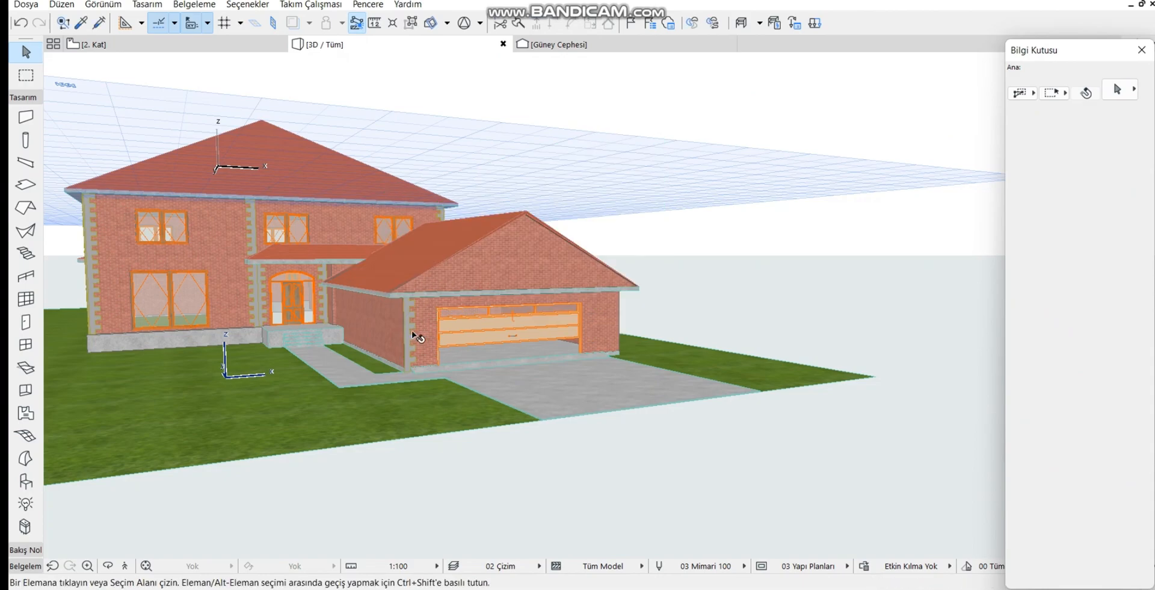
Mirror a copy of the shortened toothed Morph on the Güney Cephesi elevation about the garage door's centre axis
scroll(421, 329, up, 5)
scroll(428, 329, up, 1)
middle_drag(429, 330, 349, 189)
scroll(349, 189, down, 5)
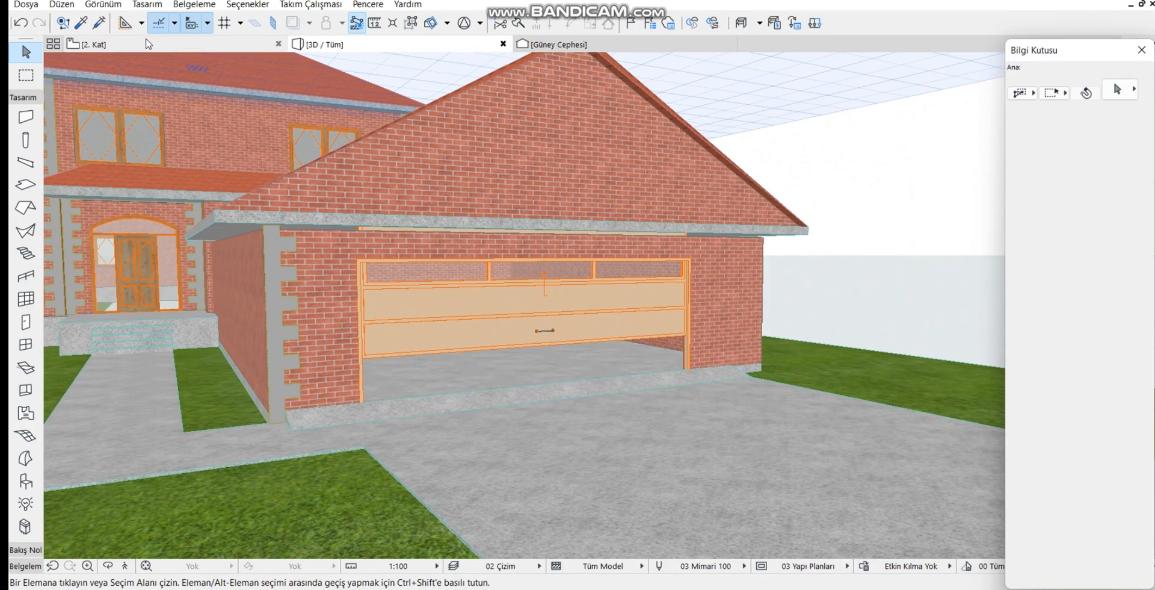
click(549, 49)
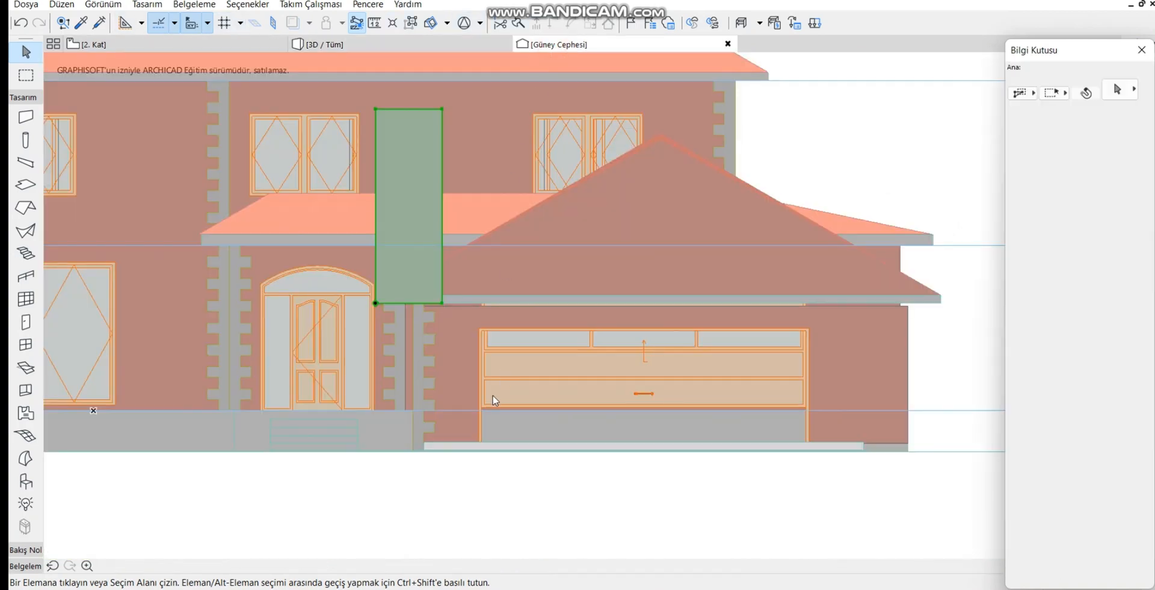
click(425, 425)
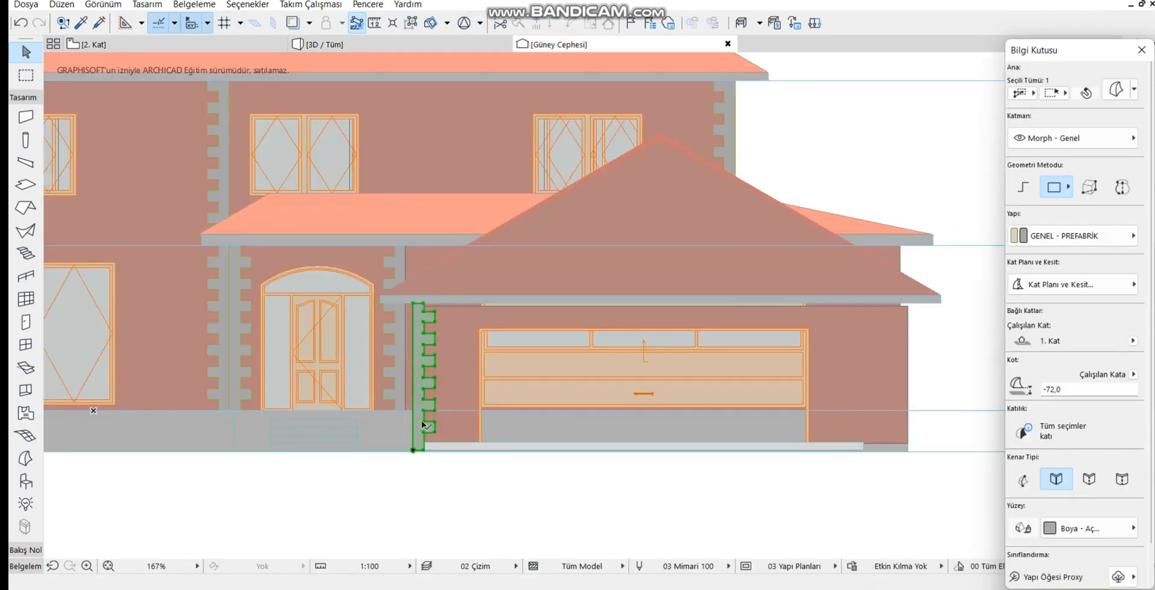
click(412, 450)
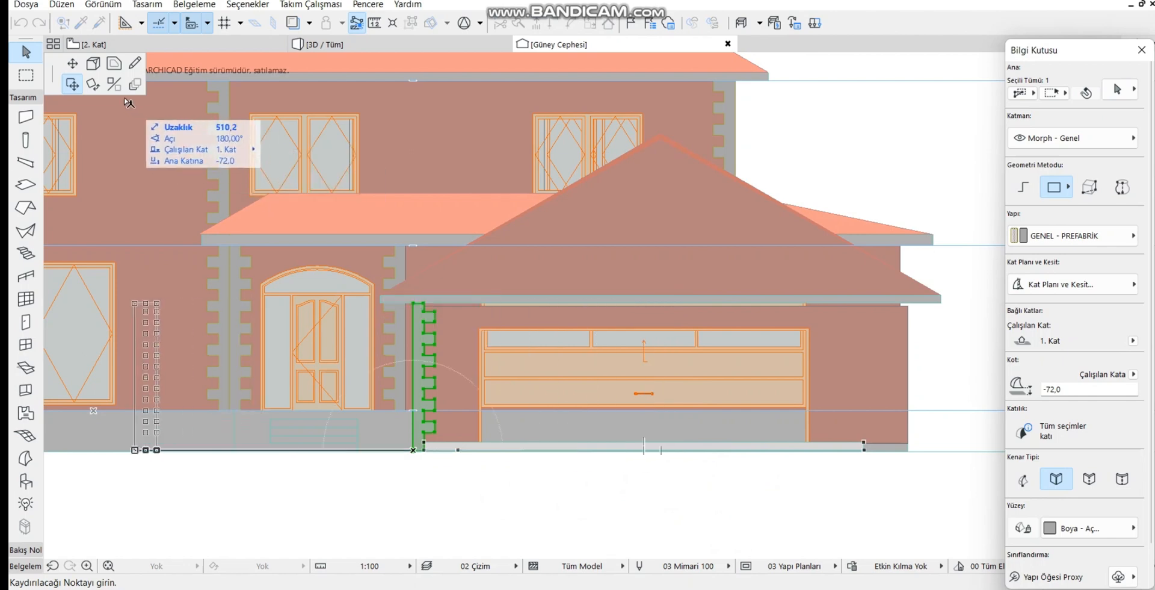
click(113, 84)
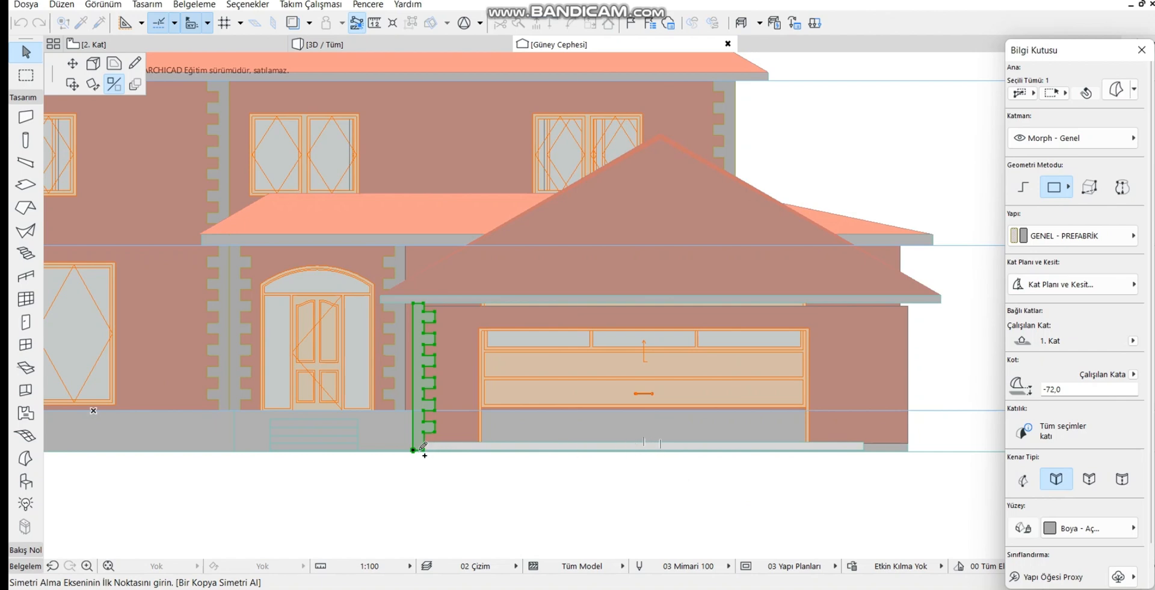
key(Escape)
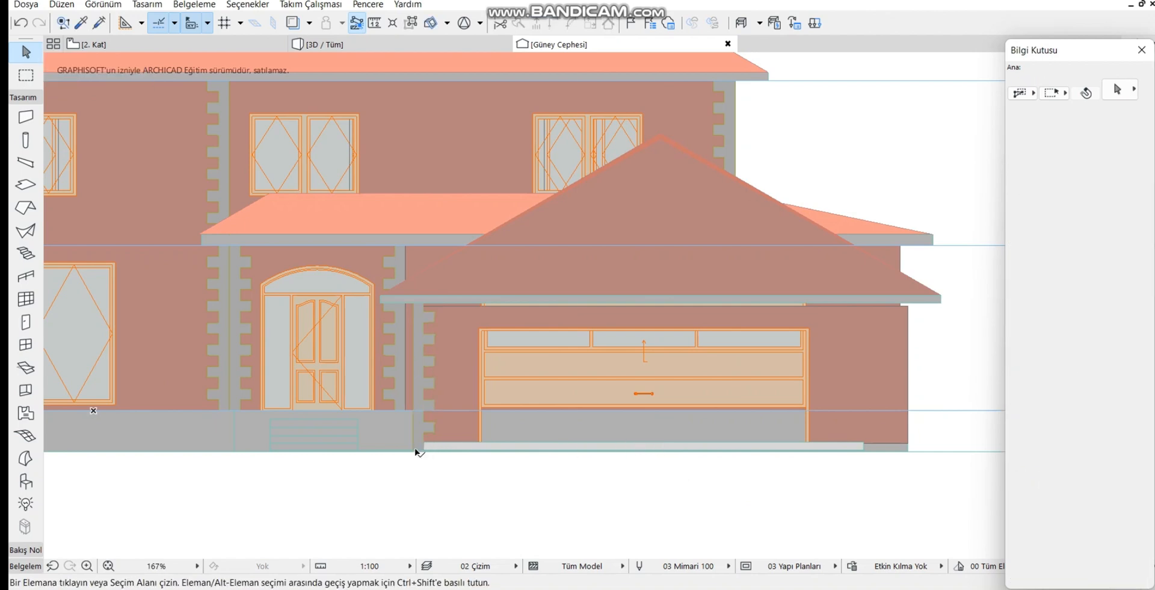
click(413, 450)
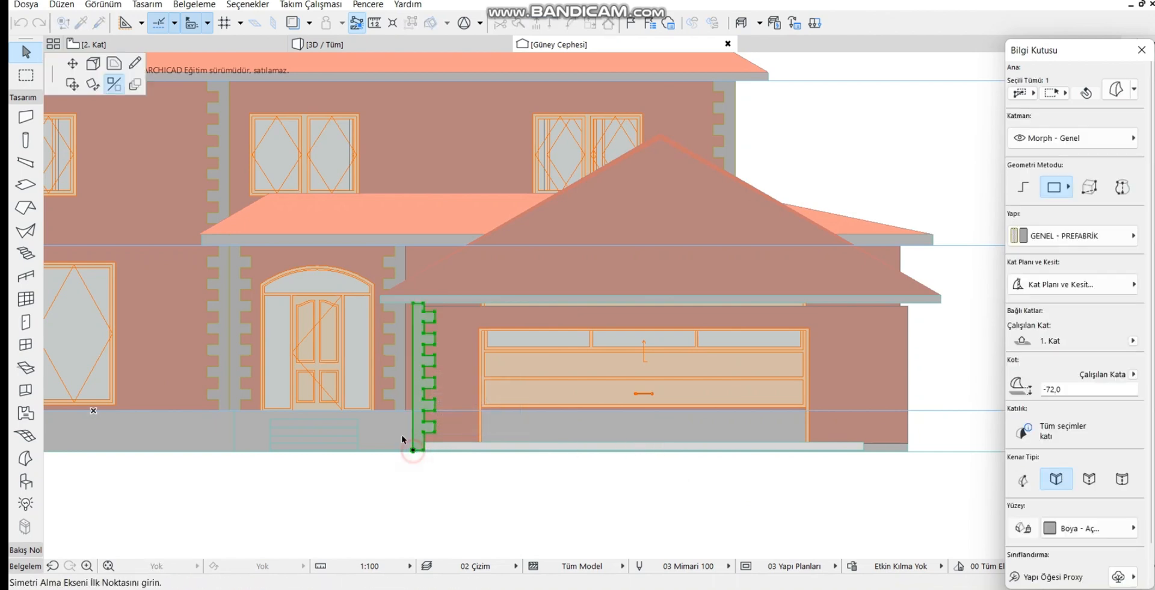
click(644, 465)
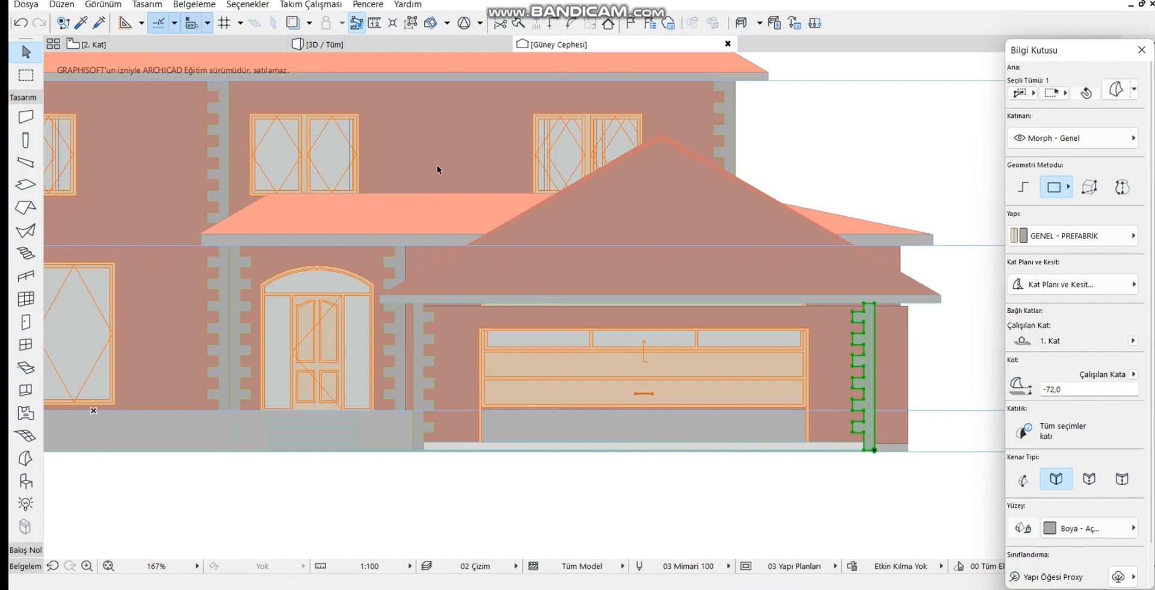
Move the mirrored toothed Morph in 3D from its bottom corner to the bottom of the garage's outer front corner
click(325, 44)
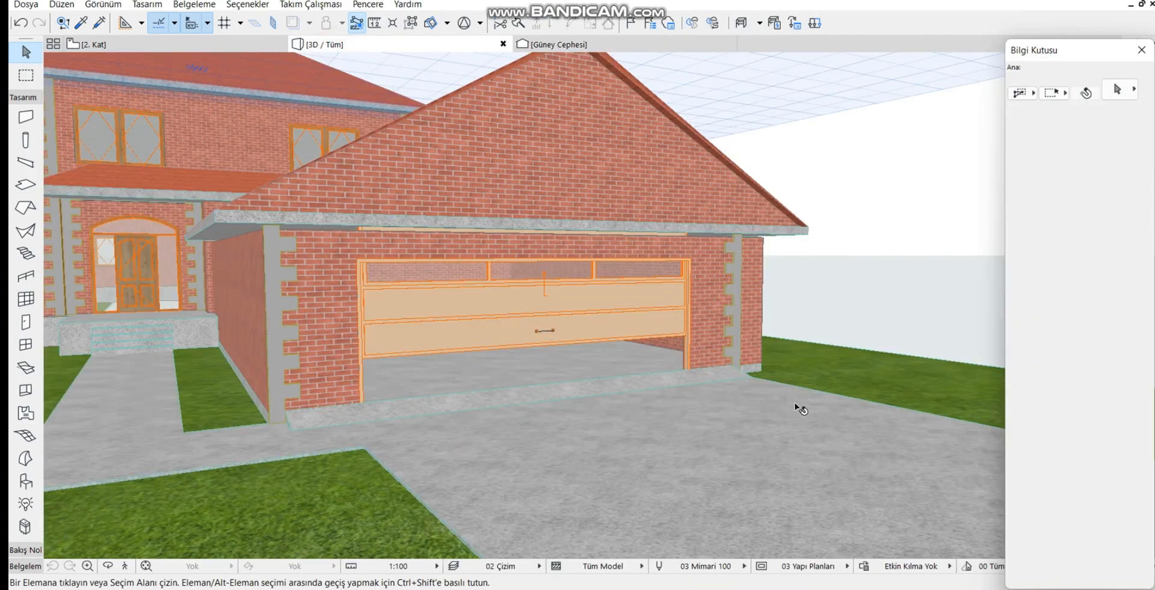
scroll(765, 353, up, 3)
shift+middle_drag(766, 353, 503, 414)
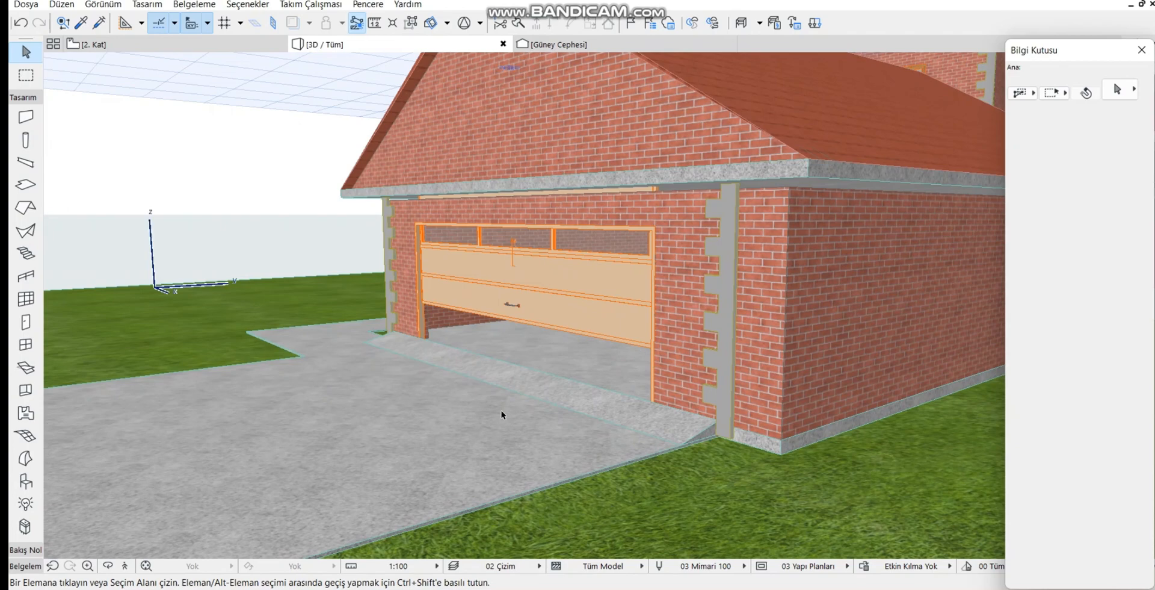
click(733, 442)
scroll(745, 443, up, 10)
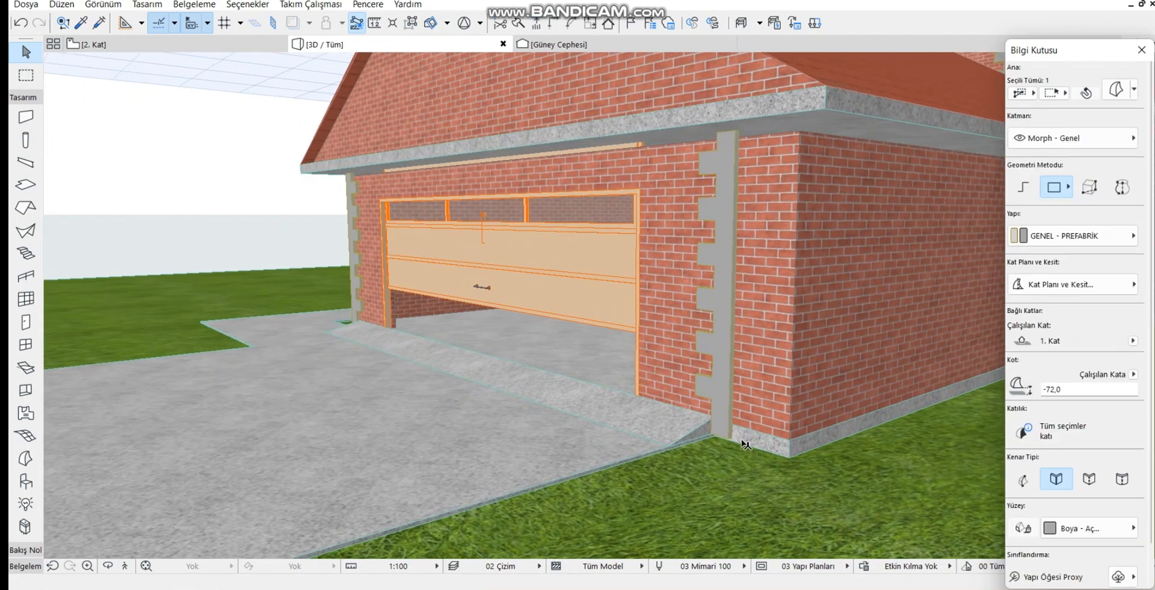
scroll(744, 439, up, 1)
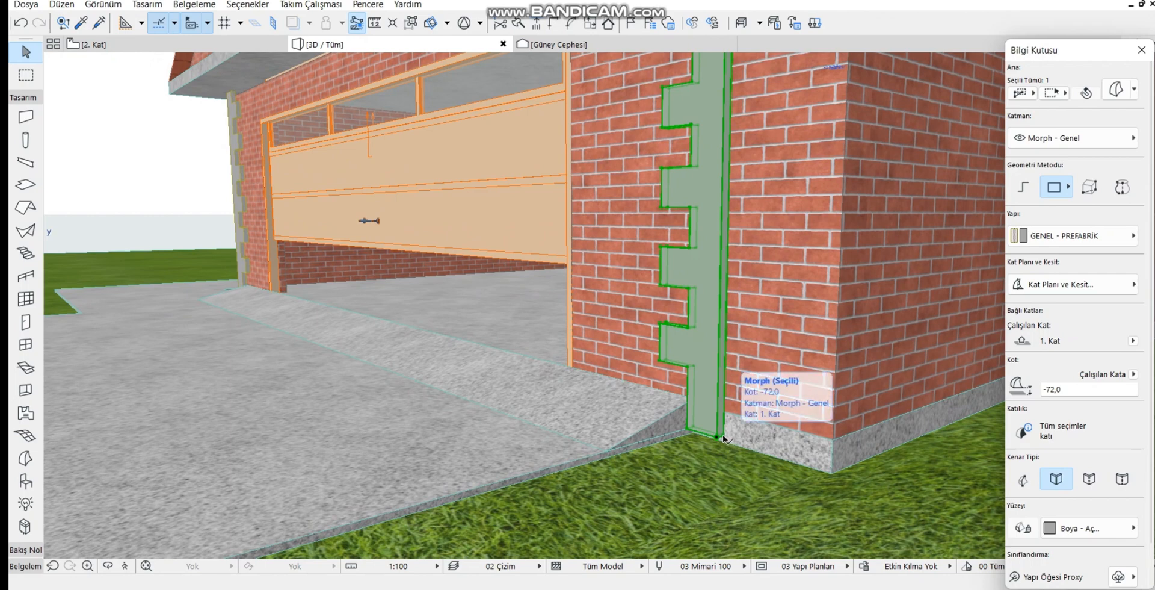
click(727, 440)
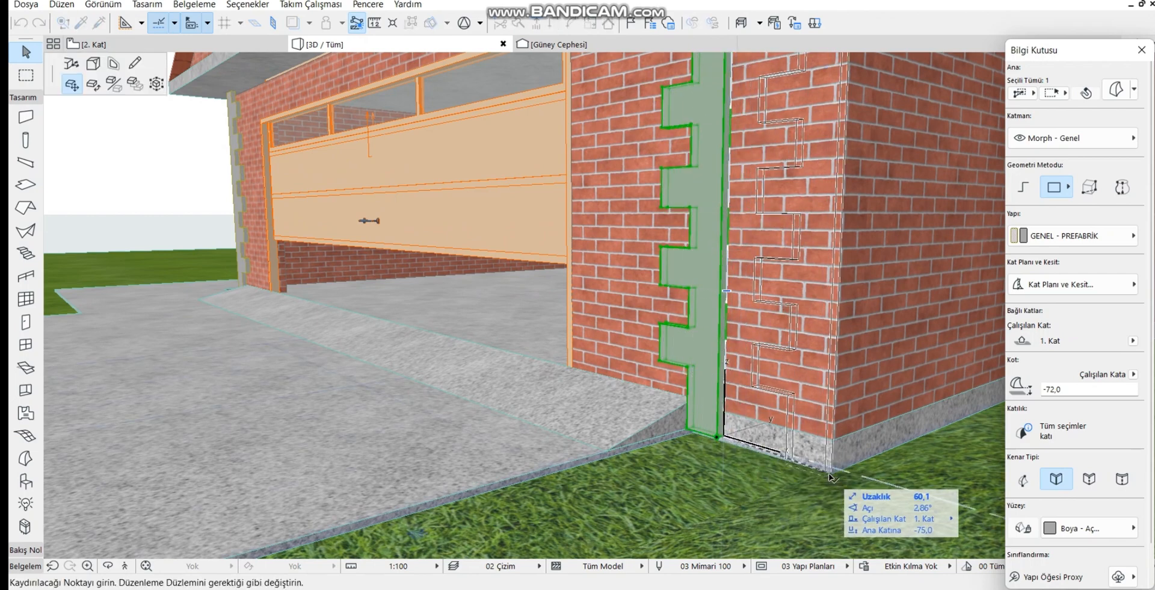
click(834, 474)
Examine the toothed corner stones on the garage and south facade from several angles in 3D
scroll(849, 355, down, 3)
scroll(818, 337, down, 2)
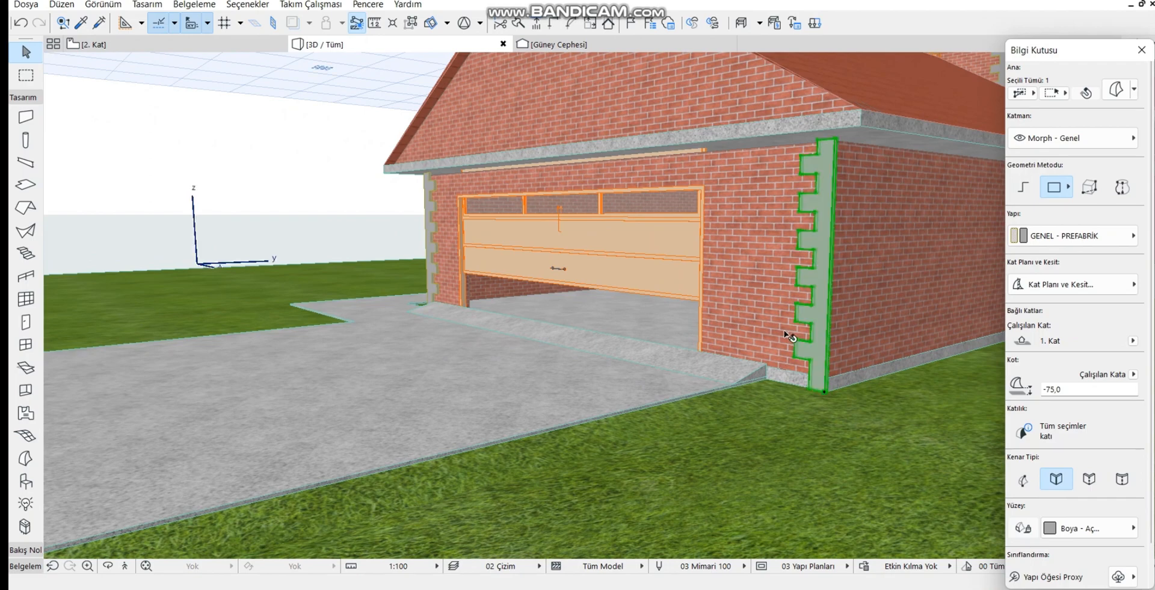
scroll(785, 331, down, 2)
shift+middle_drag(637, 341, 887, 331)
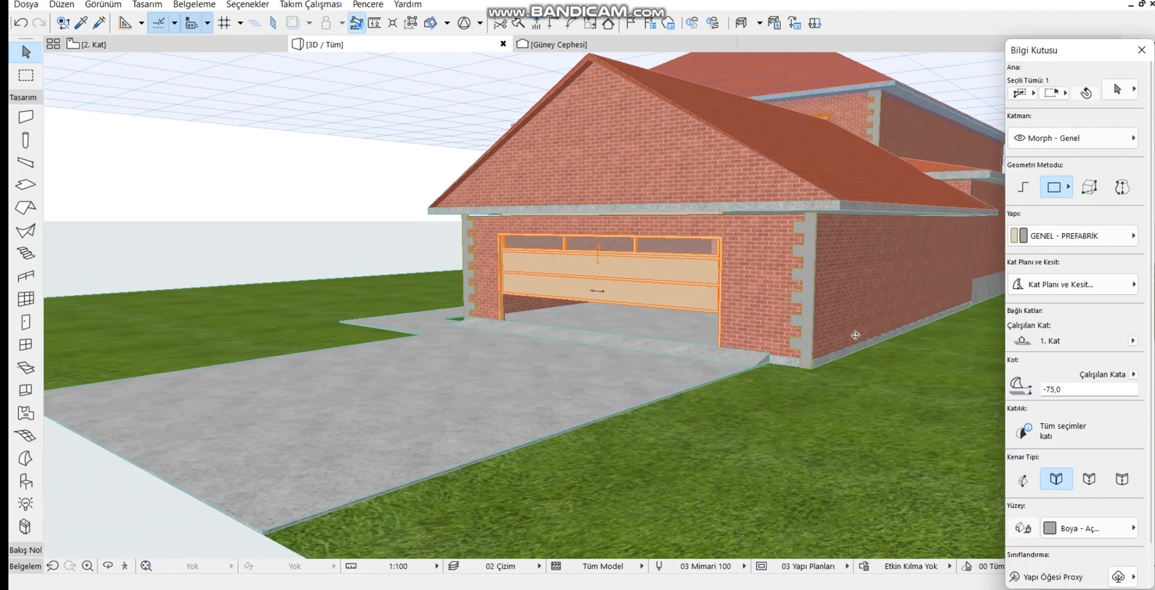
shift+middle_drag(542, 337, 795, 331)
scroll(744, 326, down, 2)
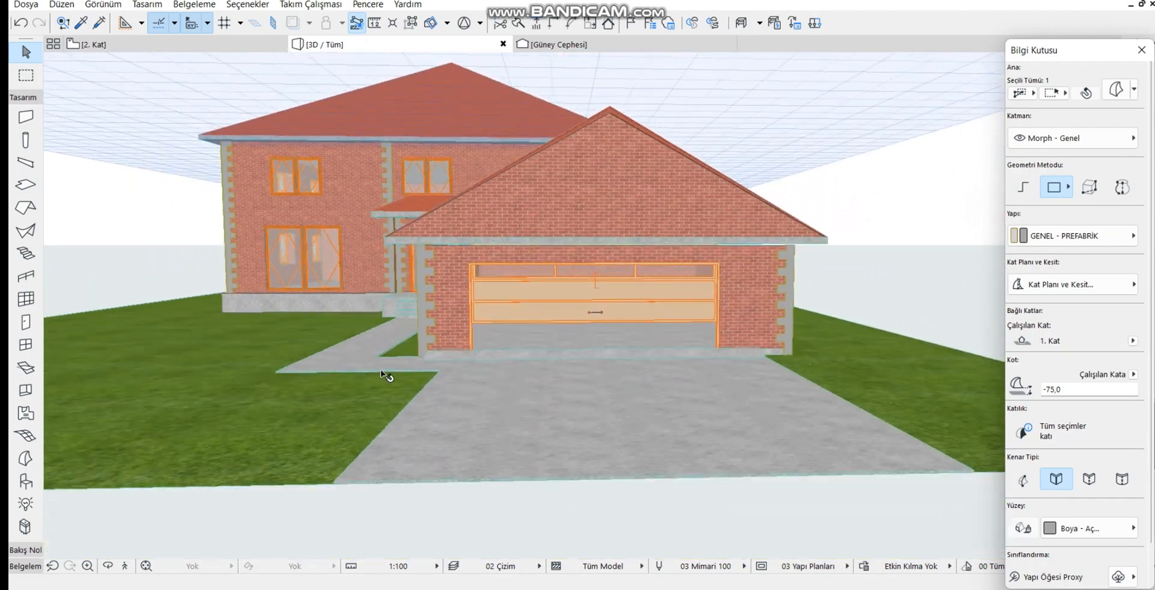
shift+middle_drag(389, 376, 609, 361)
scroll(610, 361, down, 3)
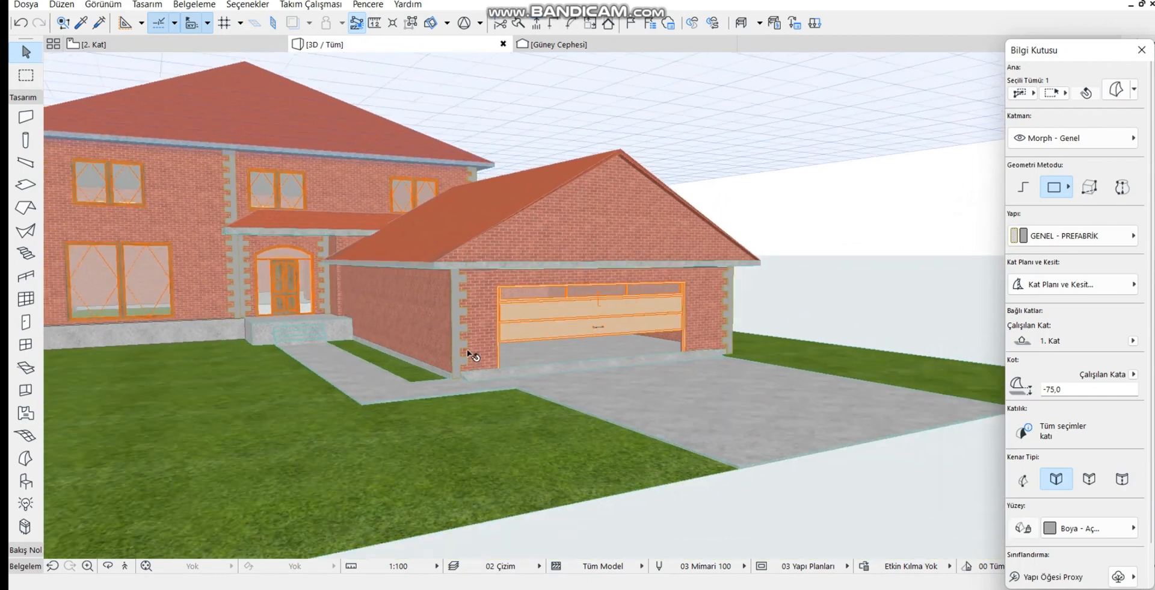
shift+middle_drag(471, 356, 451, 369)
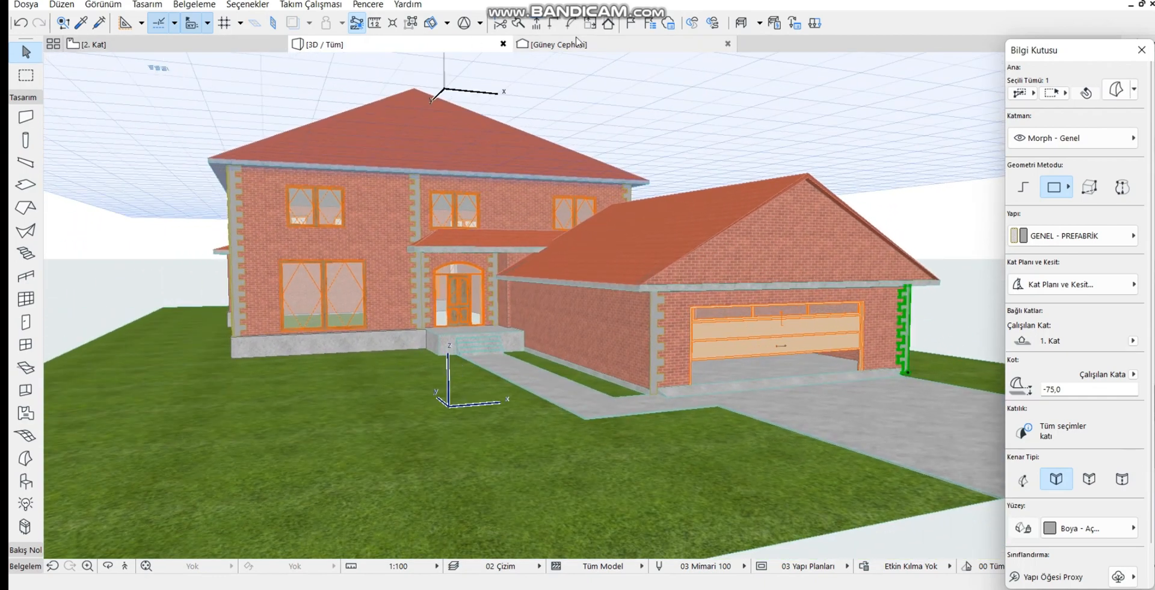
Open the Güney Cephesi elevation and activate the Line tool with the rectangular geometry method
click(626, 43)
scroll(415, 291, up, 3)
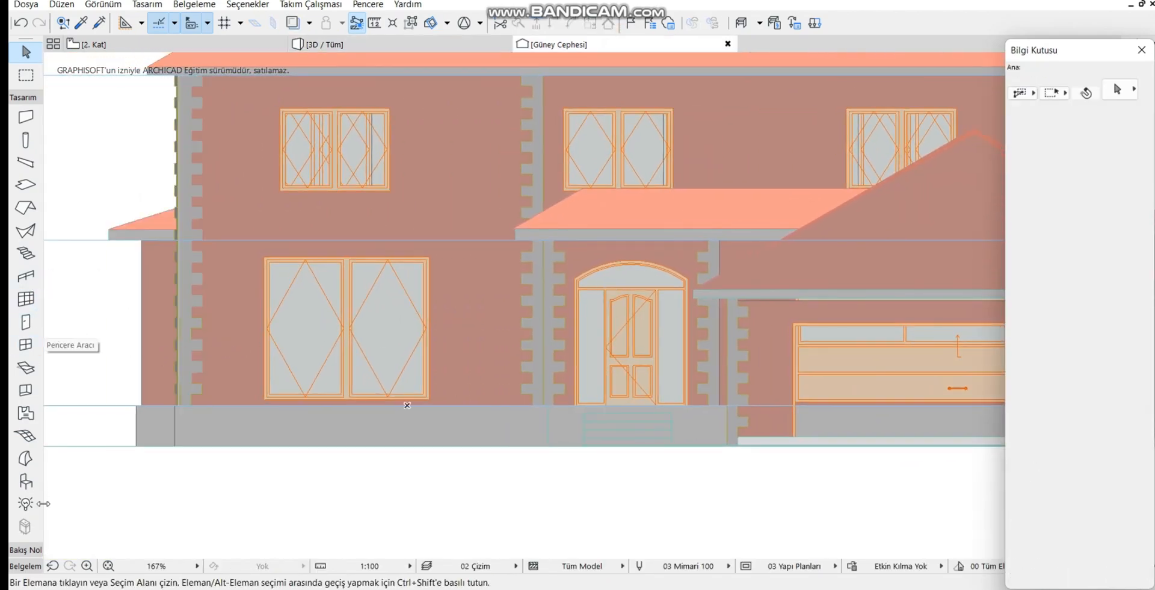
click(33, 99)
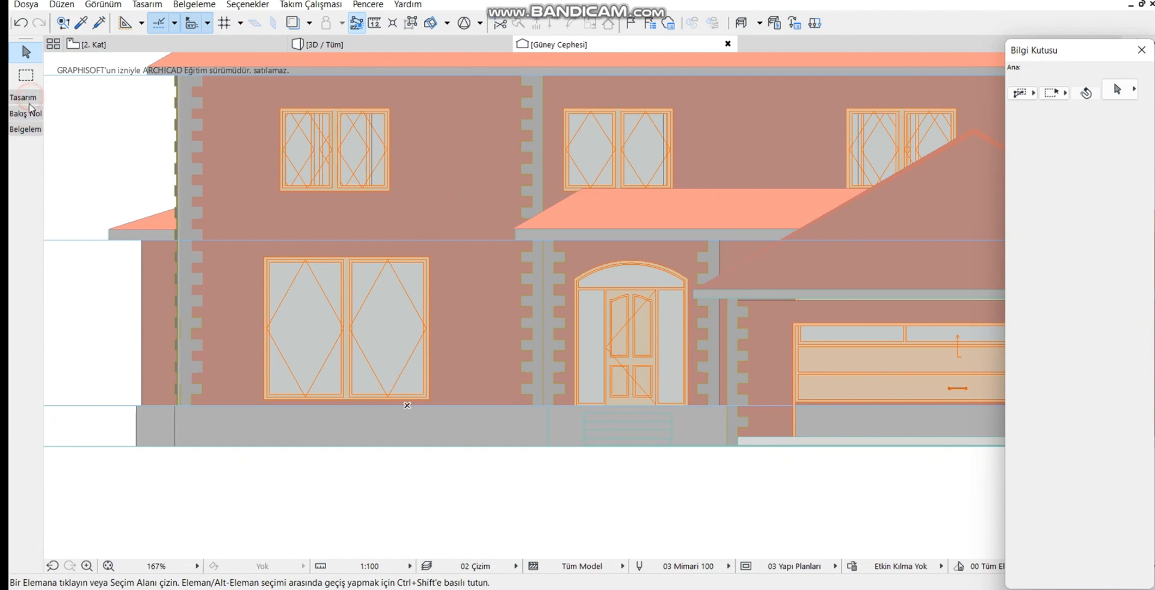
click(24, 130)
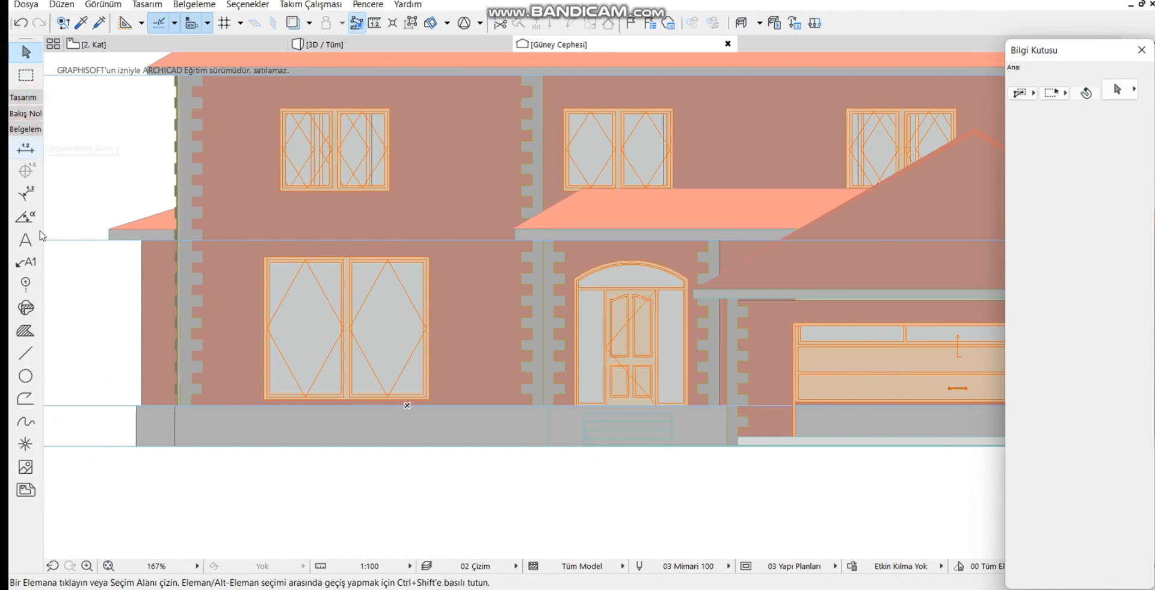
click(26, 354)
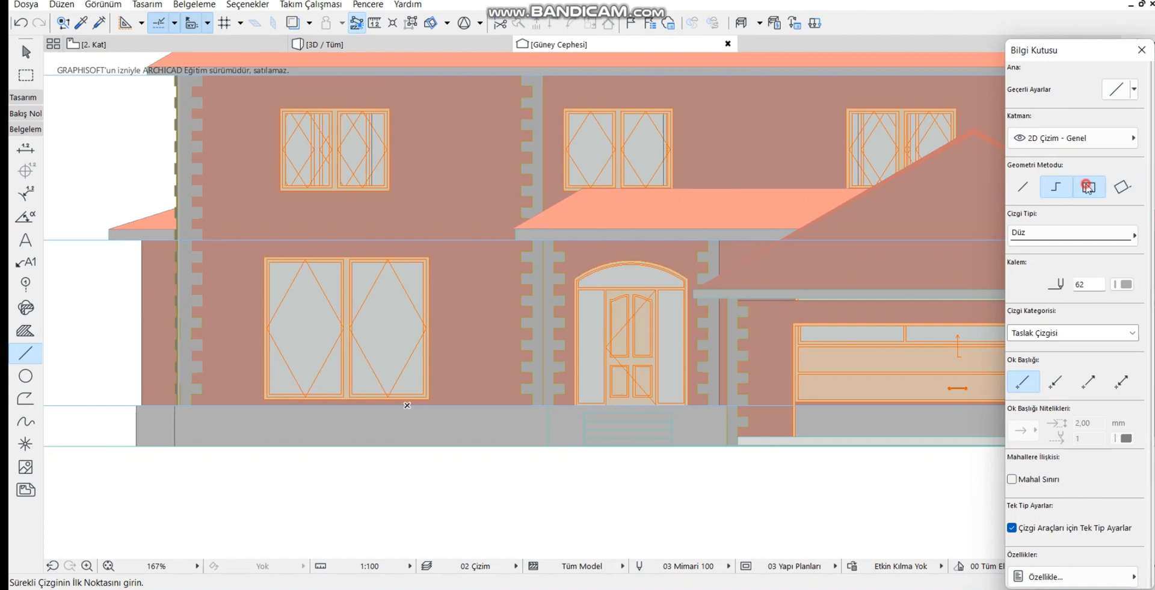
Try to trace the leftmost upper-floor window's outline with a rectangle and mirror it, and discard the rectangle
click(280, 108)
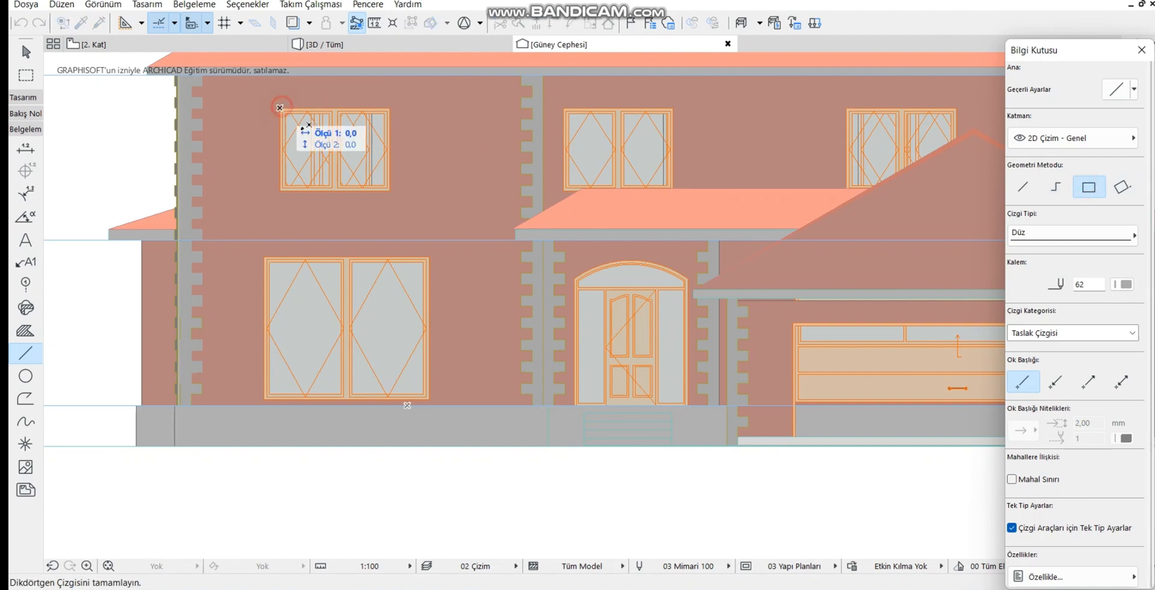
click(390, 190)
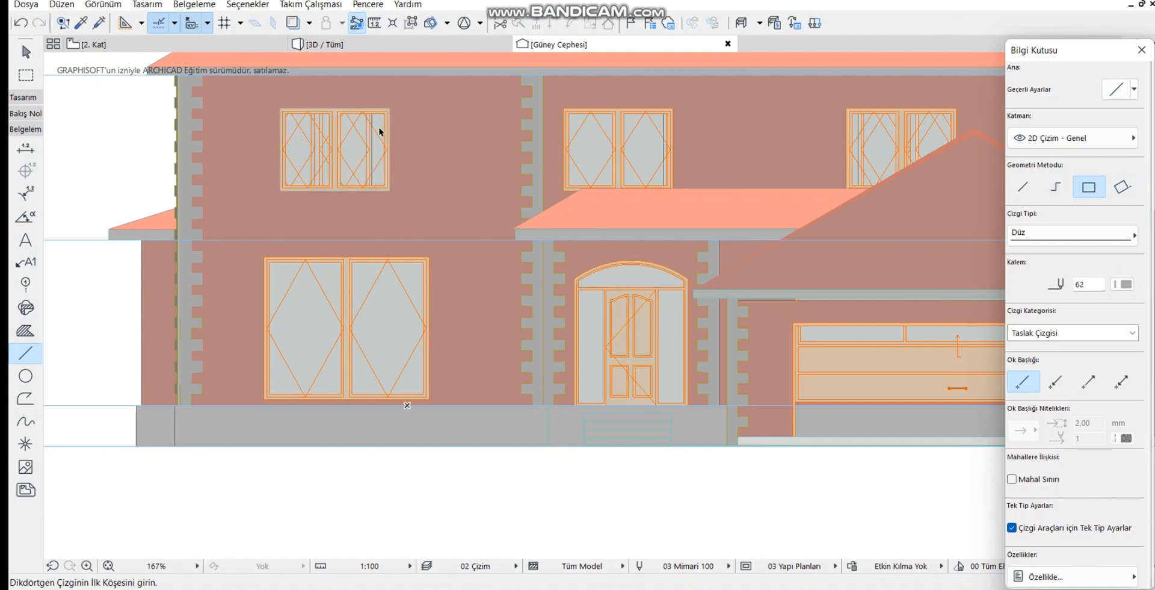
key(Escape)
click(381, 108)
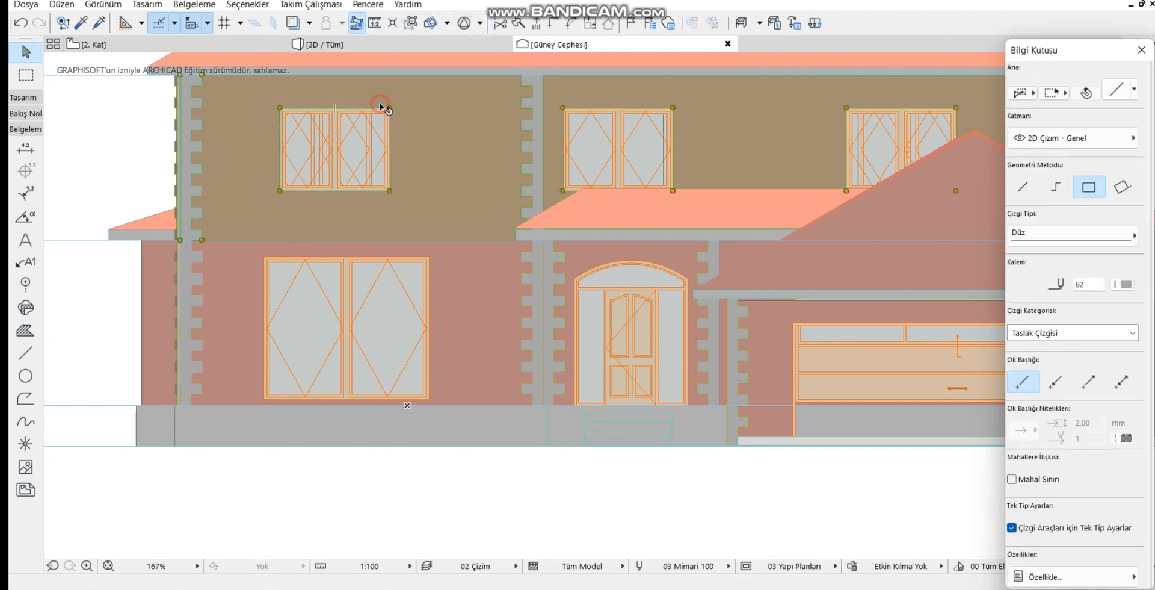
click(380, 109)
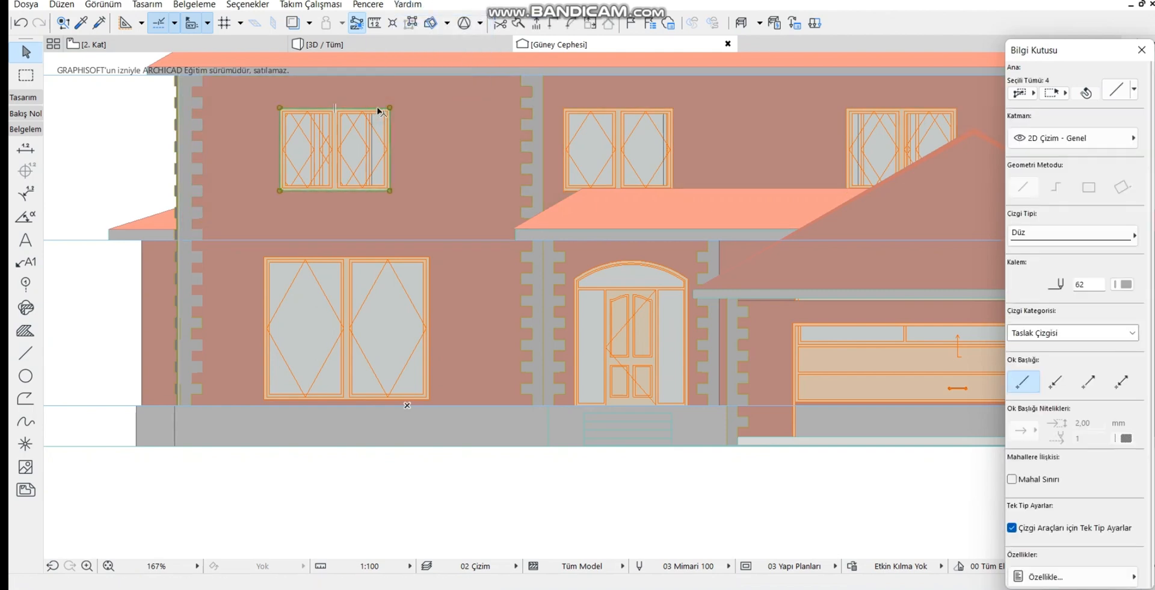
click(380, 109)
key(Escape)
key(ctrl+m)
click(392, 107)
key(Escape)
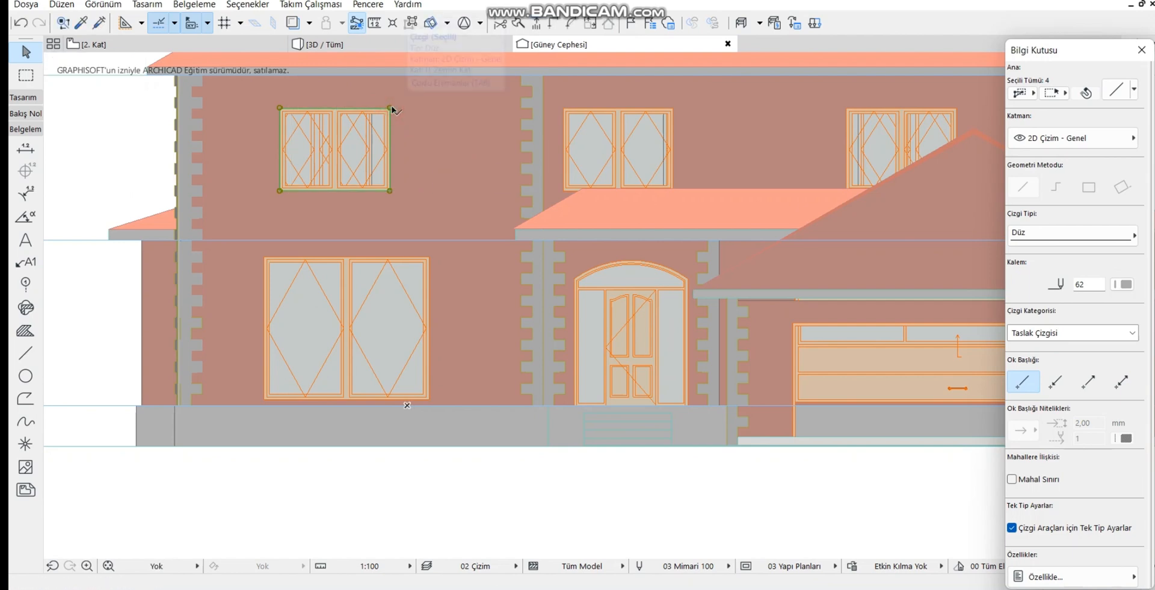
key(Escape)
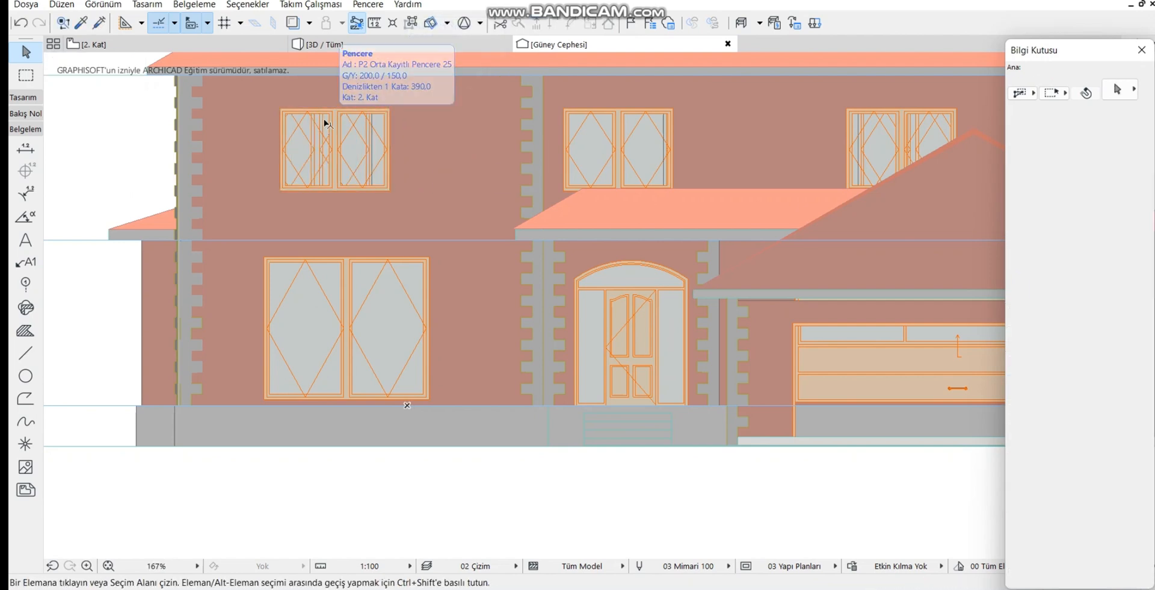
Draw a small rectangle 6 cm wide and about 6.4 cm high, standing on the leftmost upper-floor window's upper-left corner
click(25, 353)
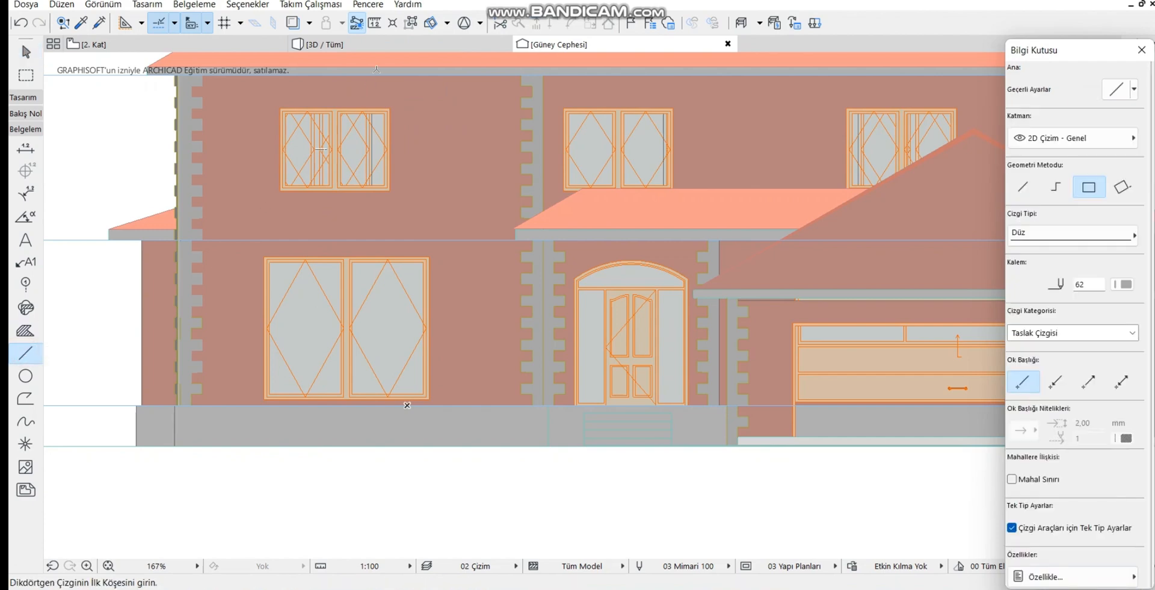
click(279, 107)
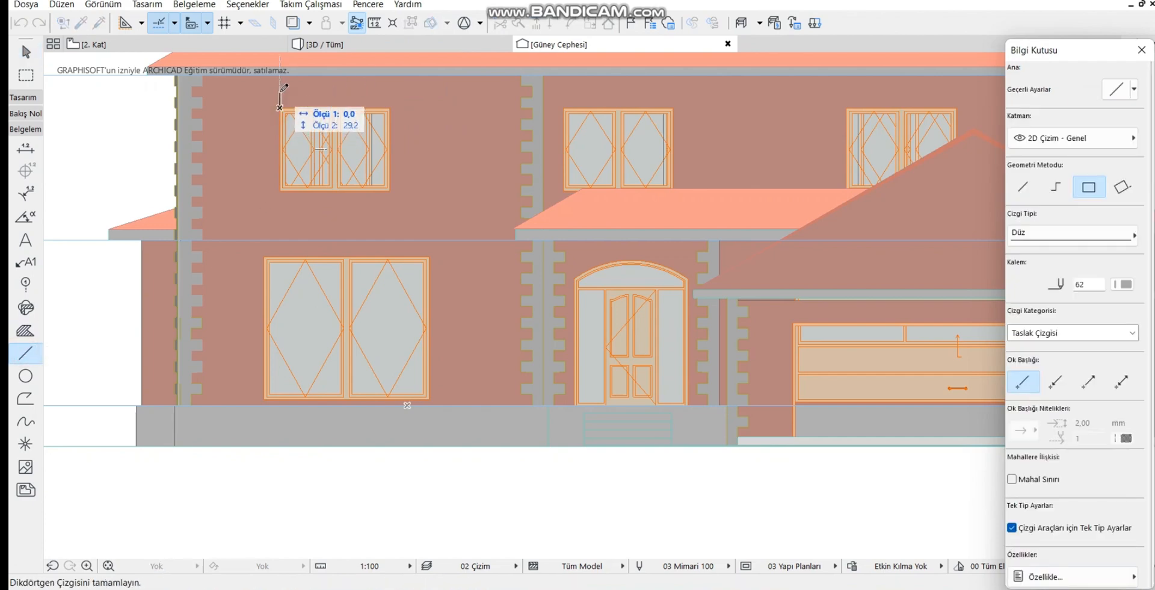
scroll(283, 89, up, 3)
scroll(283, 96, up, 1)
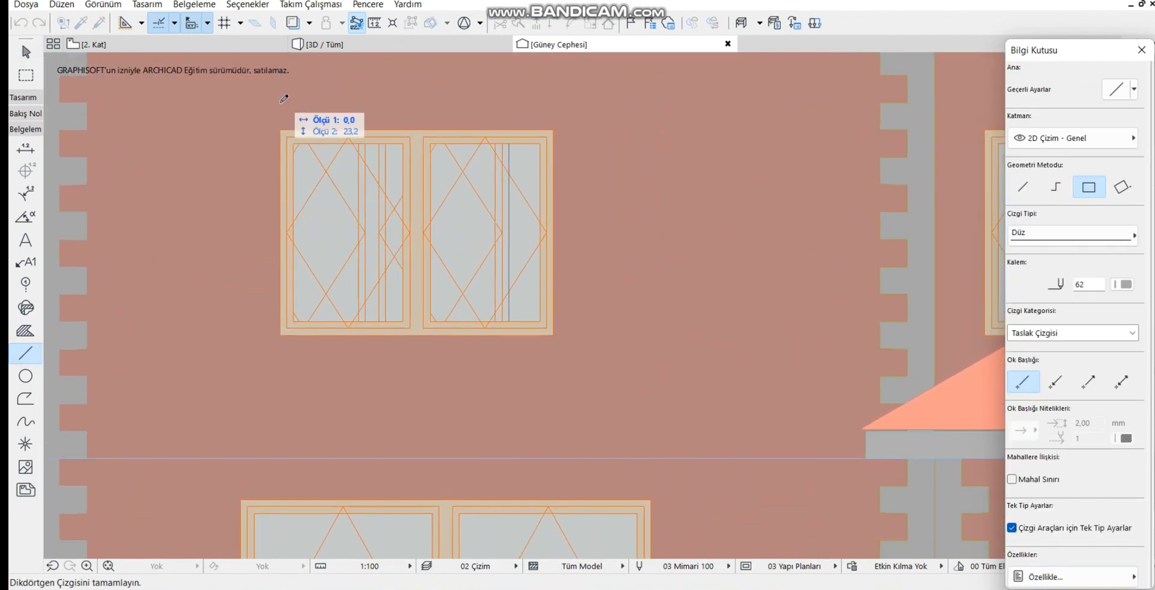
scroll(282, 102, up, 2)
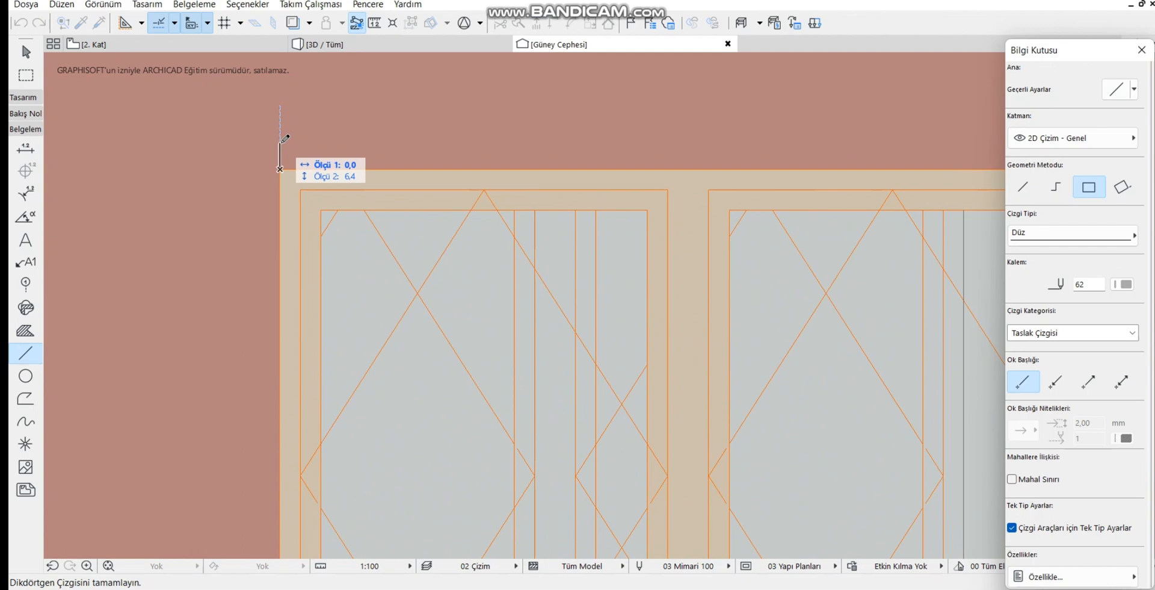
text(6)
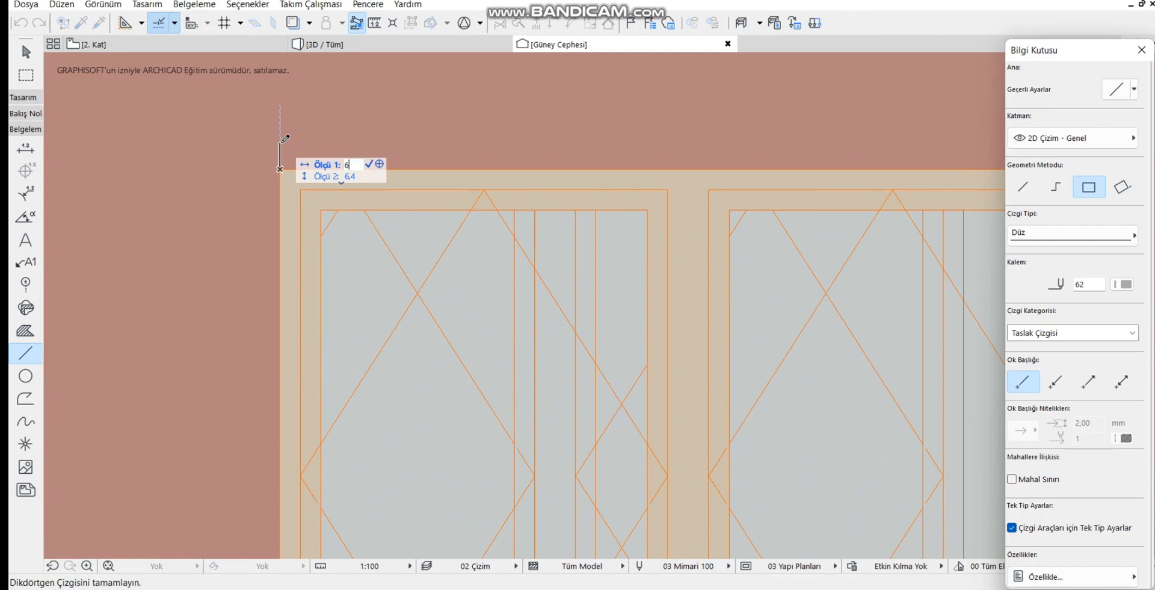
key(Return)
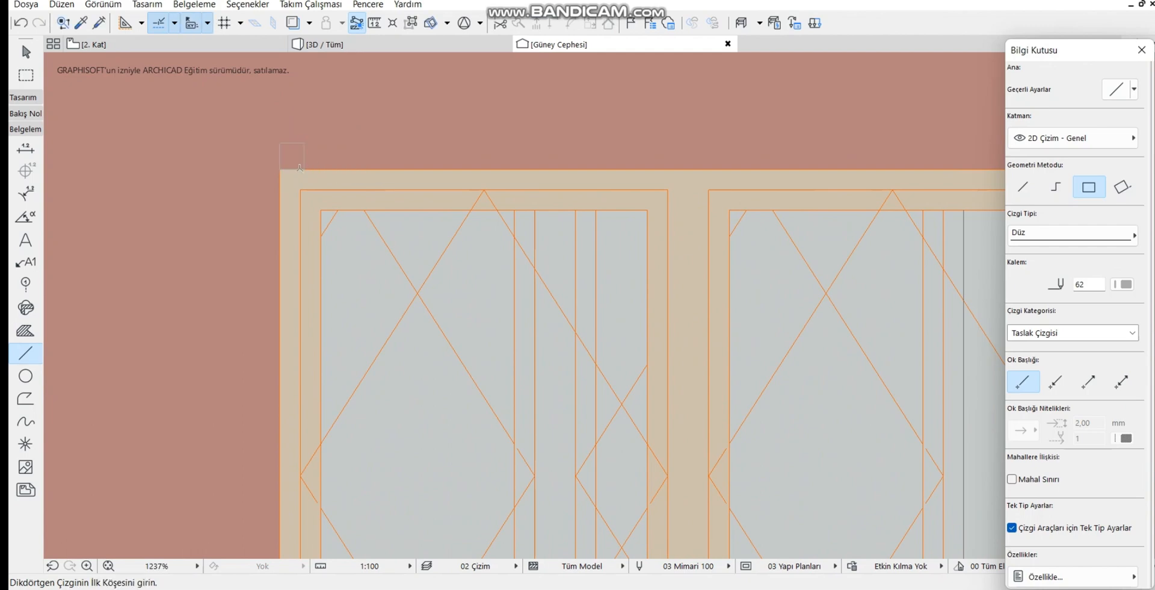
key(Escape)
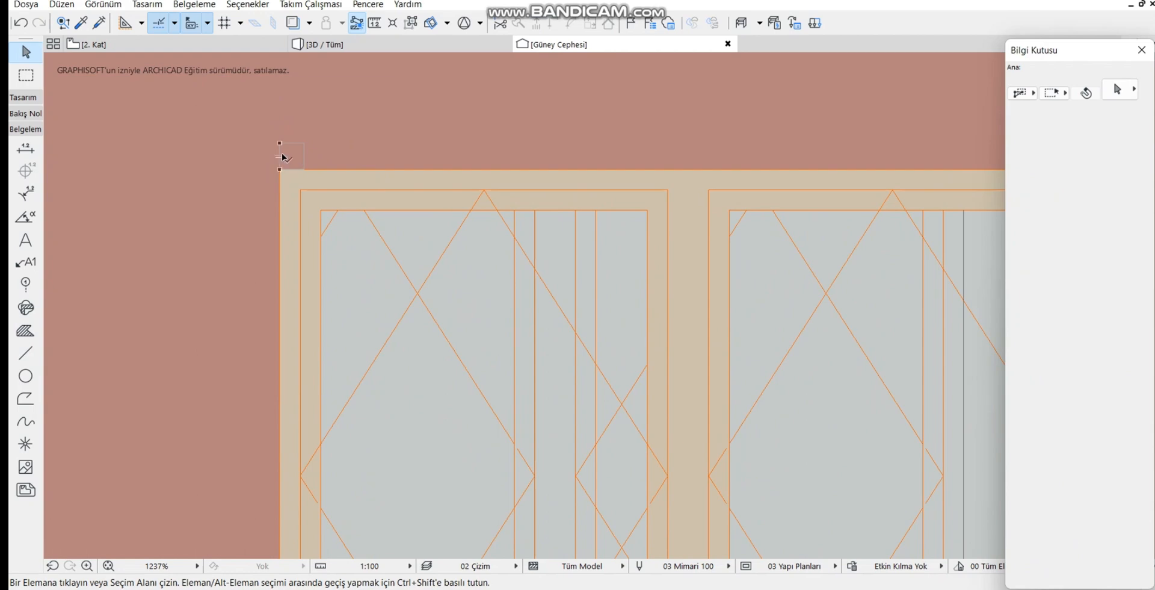
Copy the small rectangle so that the copy's upper-right corner meets the window frame's upper-left corner
click(25, 353)
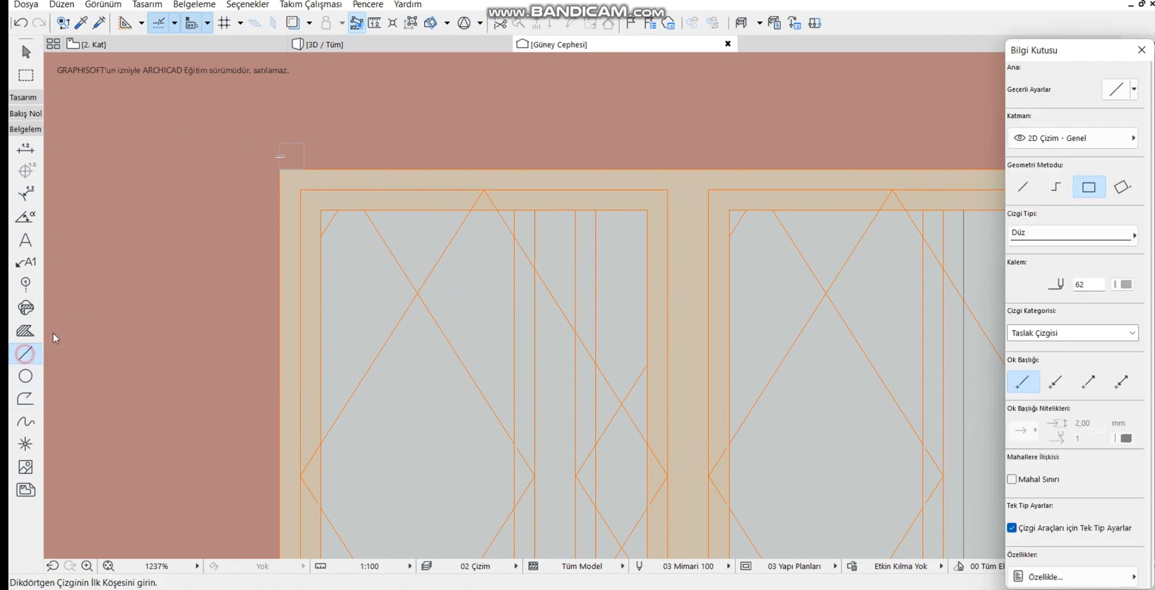
key(Escape)
click(286, 144)
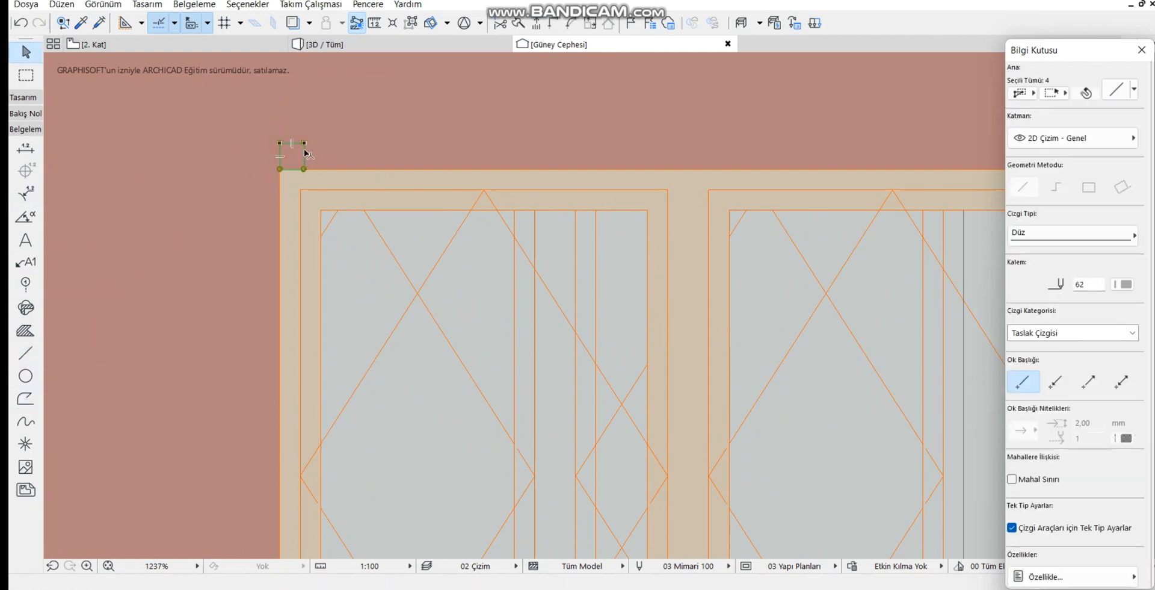
key(ctrl+m)
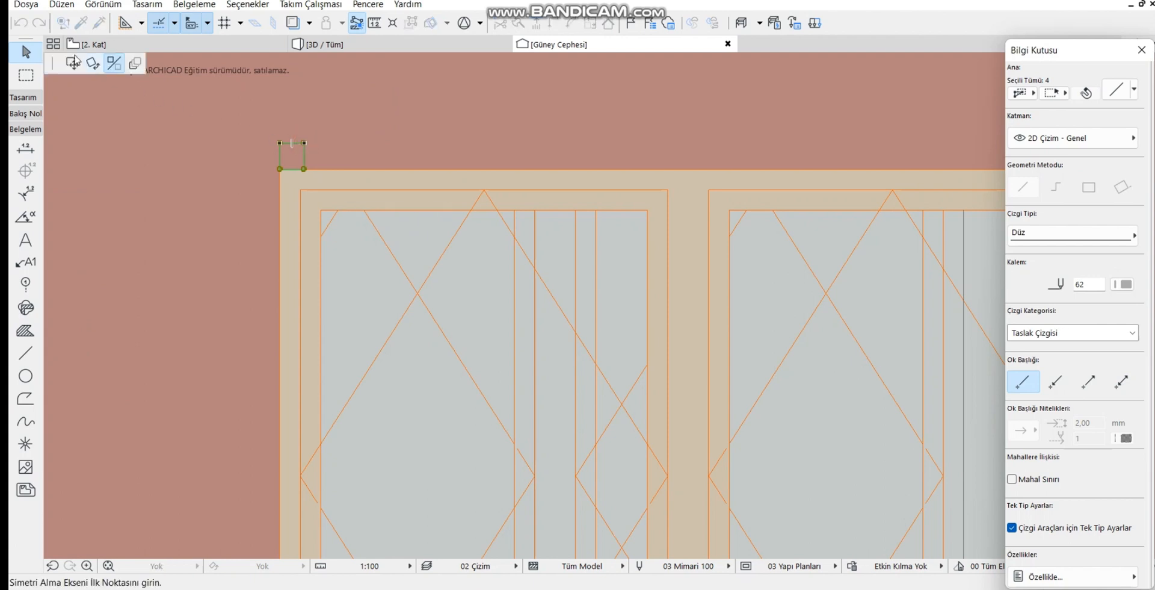
click(72, 63)
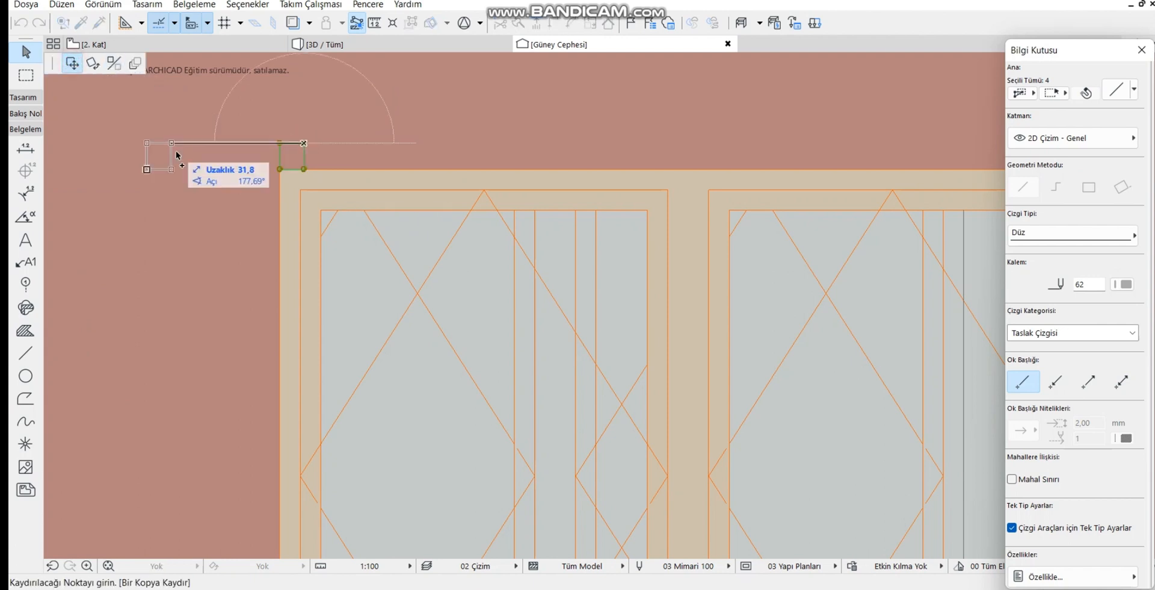
click(280, 169)
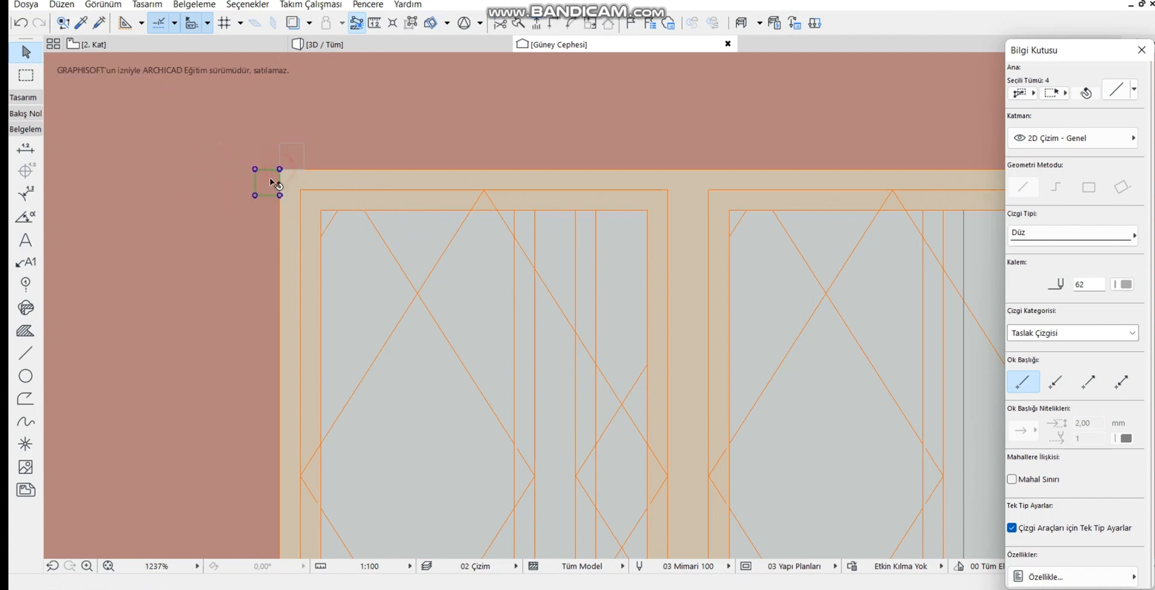
Copy the small rectangle beside the window frame straight up so that it stands directly above the frame's upper-left corner level
click(25, 353)
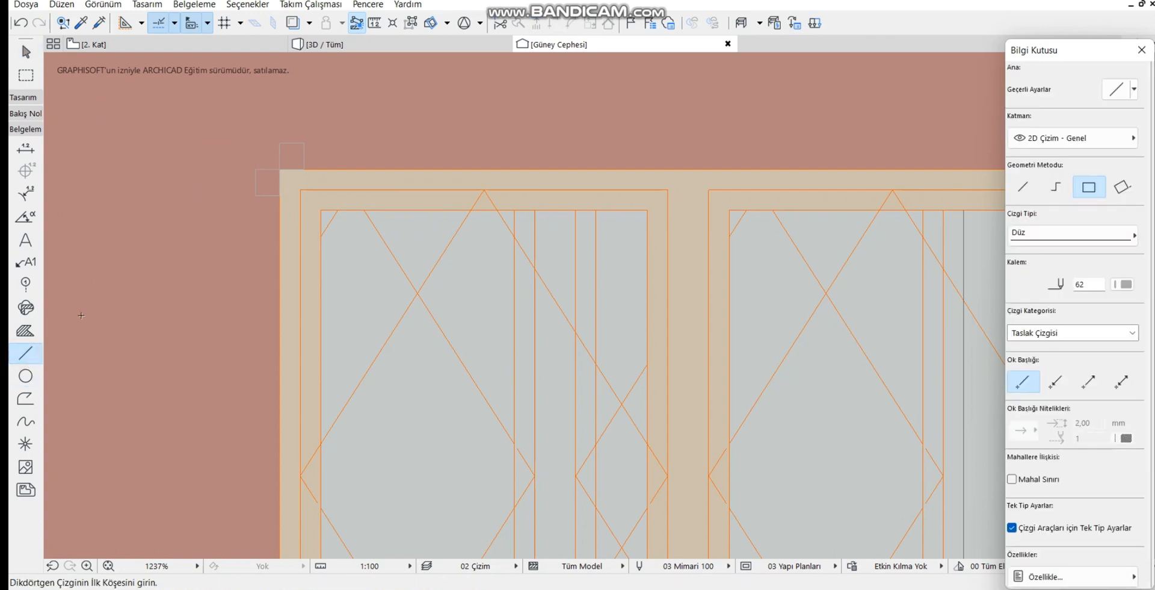
key(Escape)
click(265, 169)
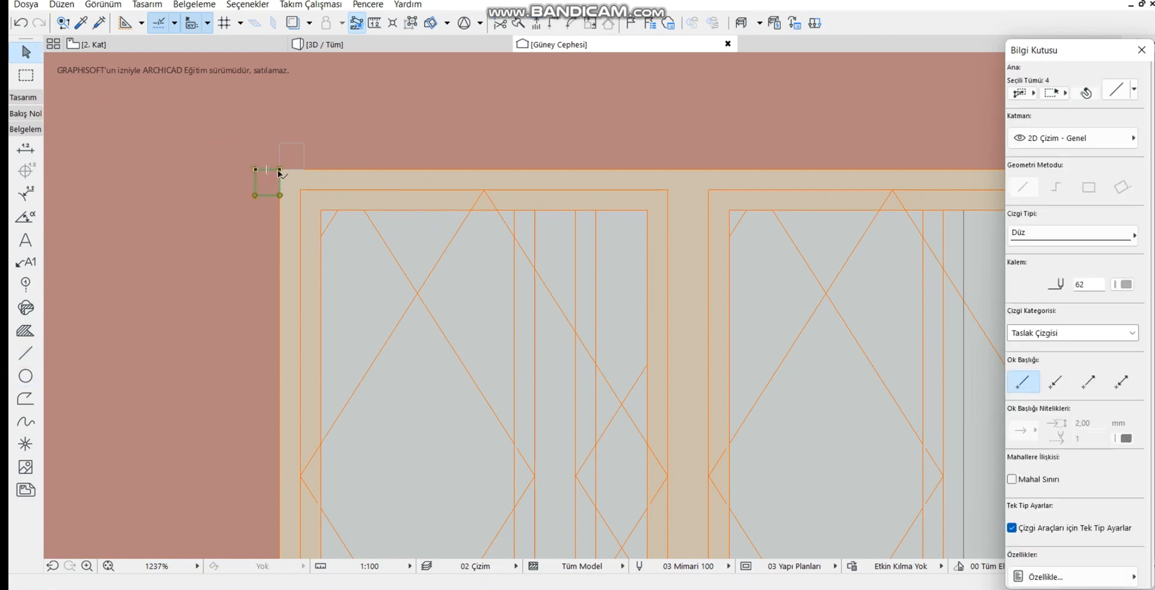
click(280, 169)
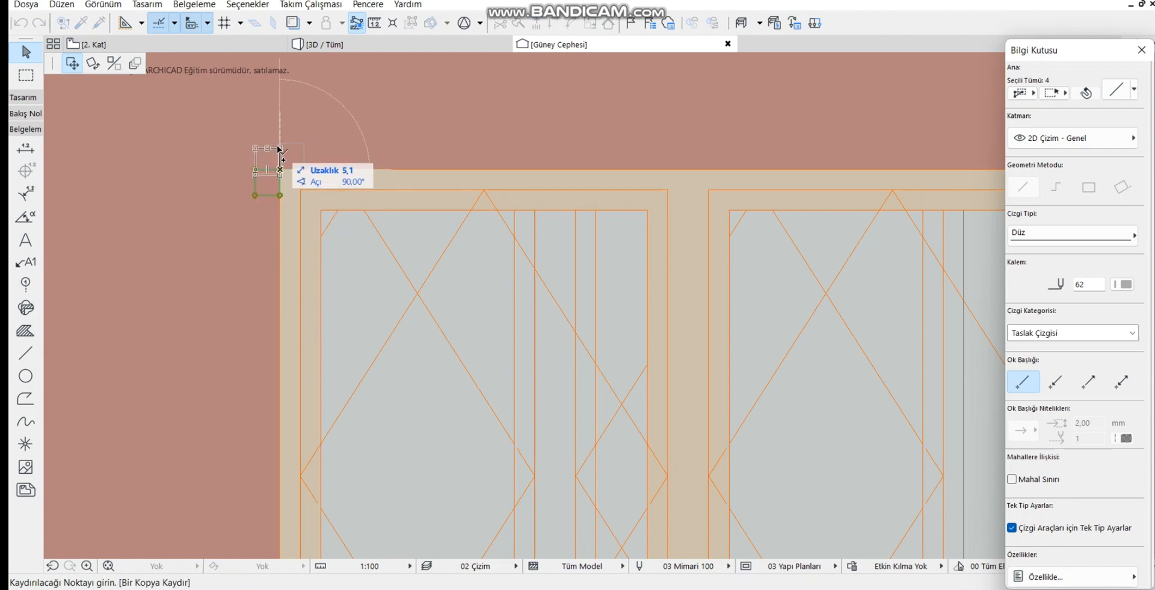
click(279, 144)
scroll(322, 160, down, 4)
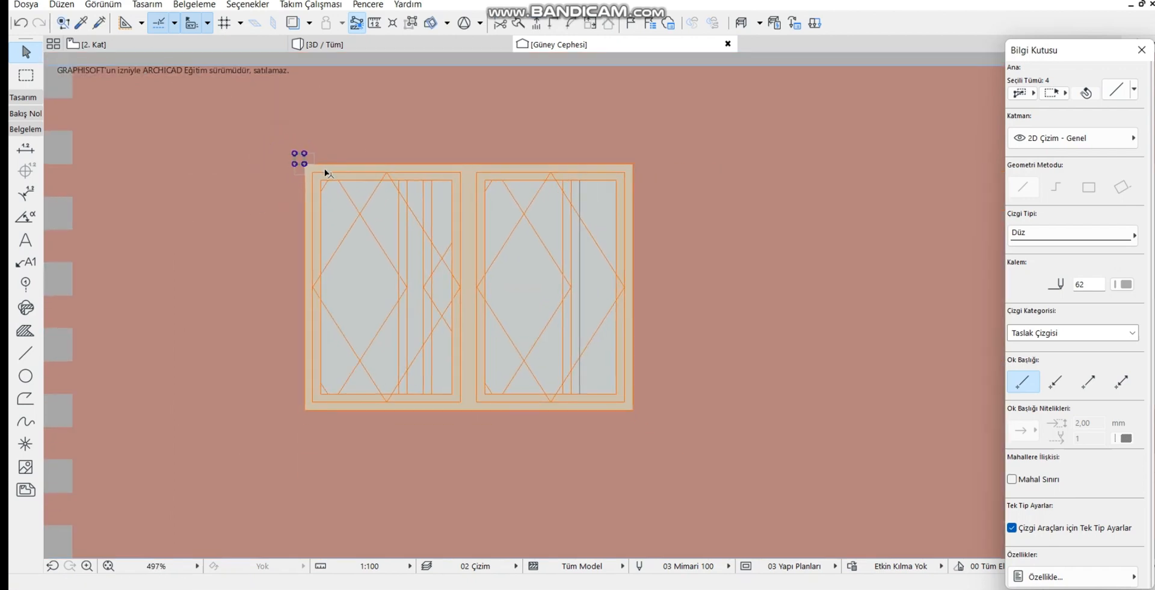
key(Escape)
Mirror a copy of the three small corner rectangles about a diagonal axis of about 45° through the window frame's upper-right corner
click(274, 136)
key(Escape)
click(311, 154)
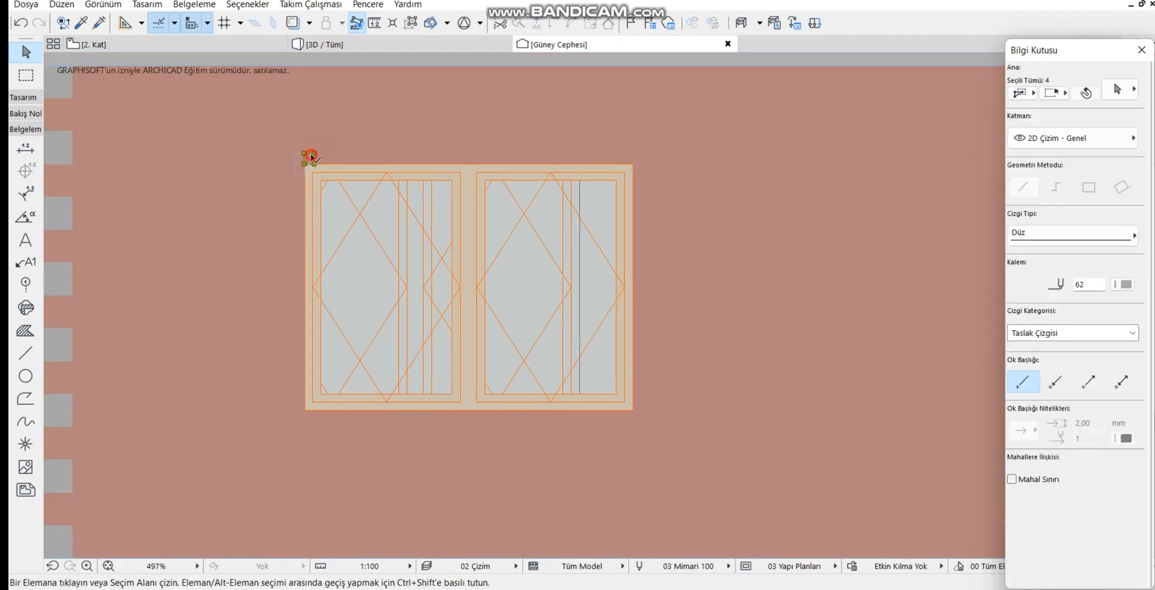
shift+click(295, 171)
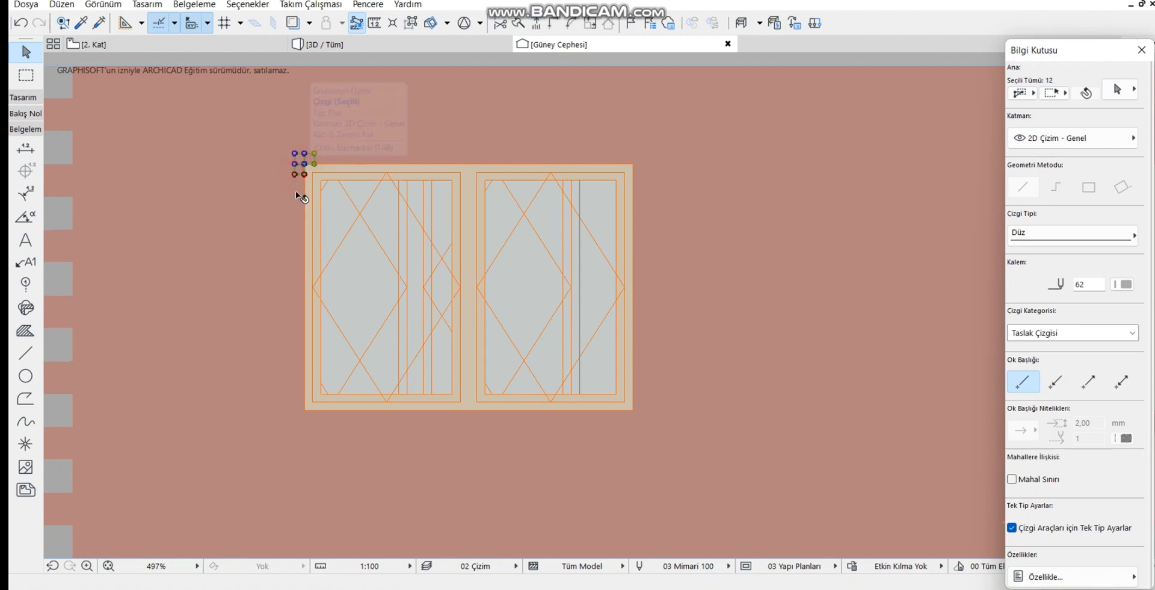
click(296, 158)
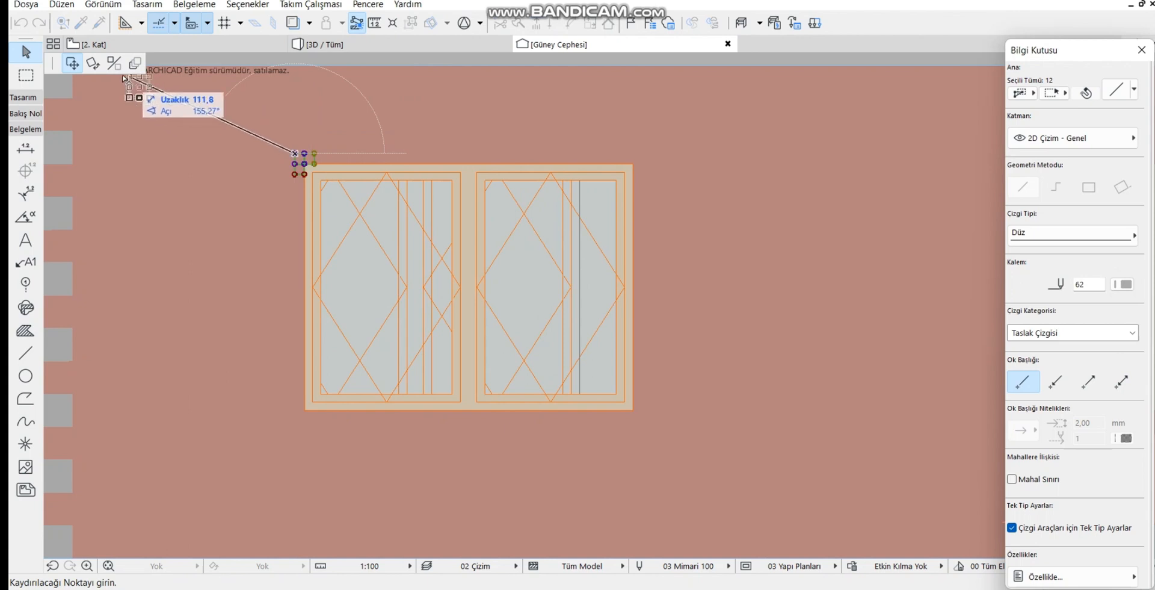
click(116, 65)
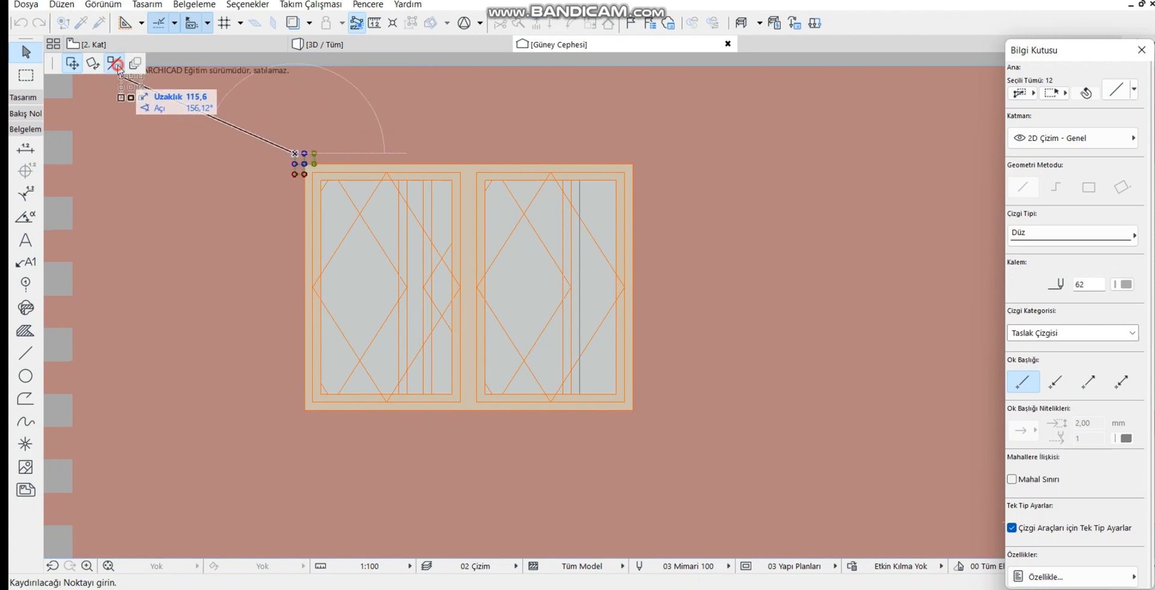
click(633, 164)
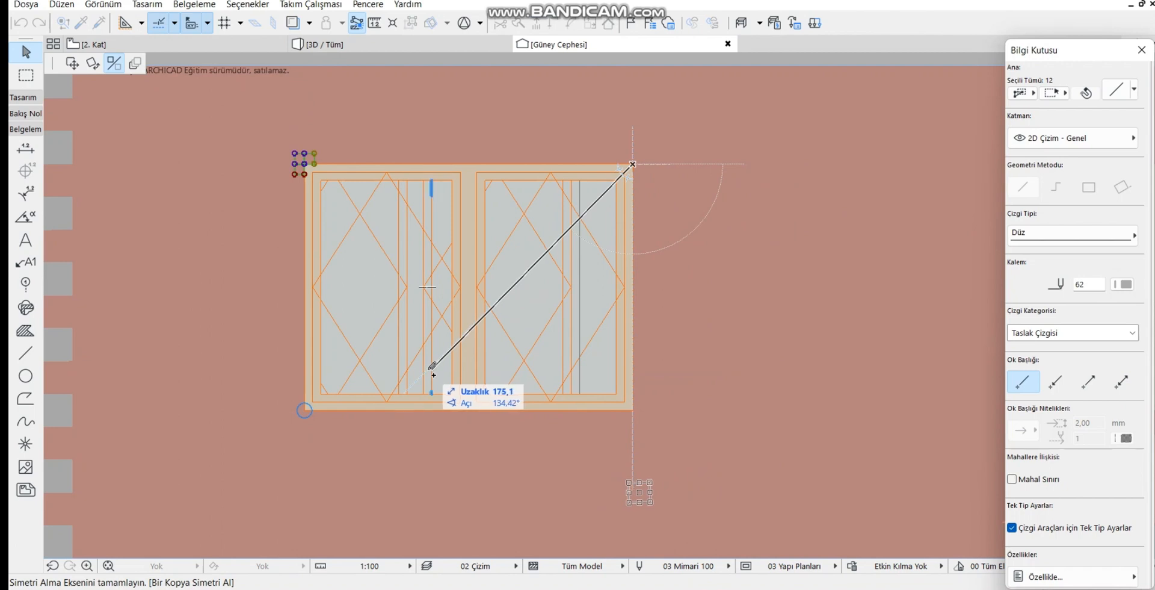
click(370, 425)
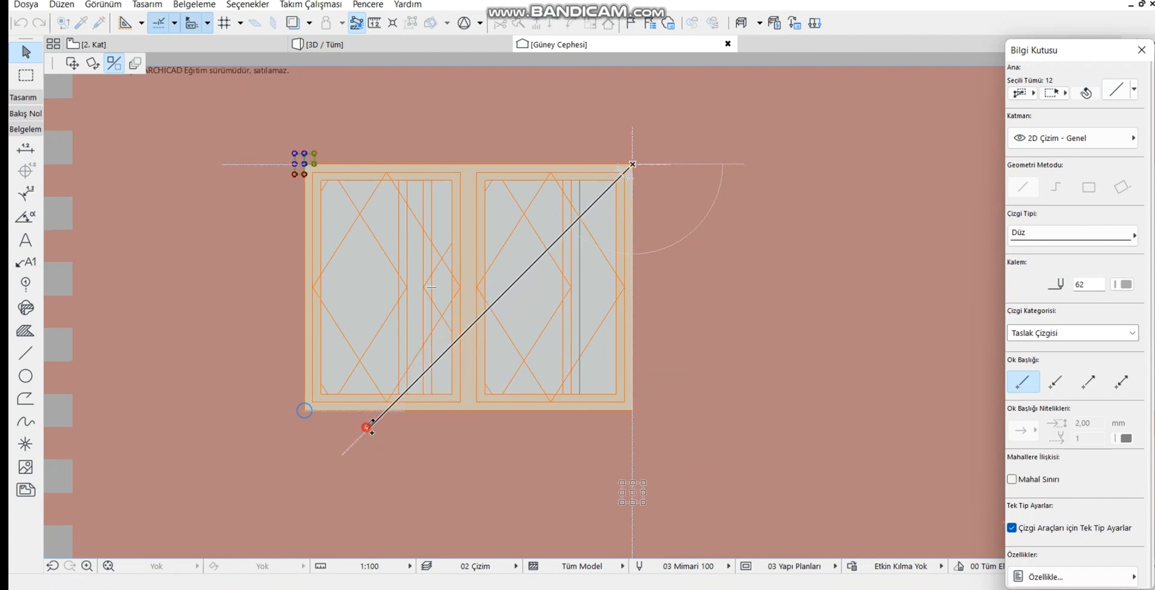
scroll(632, 493, up, 3)
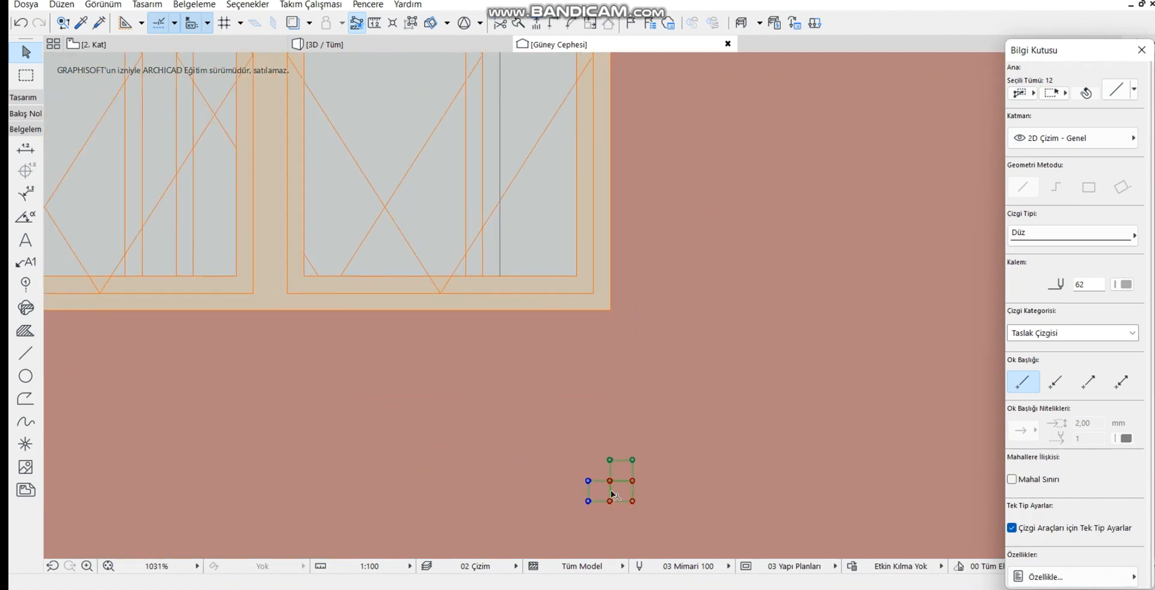
Move the mirrored rectangles so that their shared centre point sits on the window frame's lower-right corner, and deselect them
key(ctrl+m)
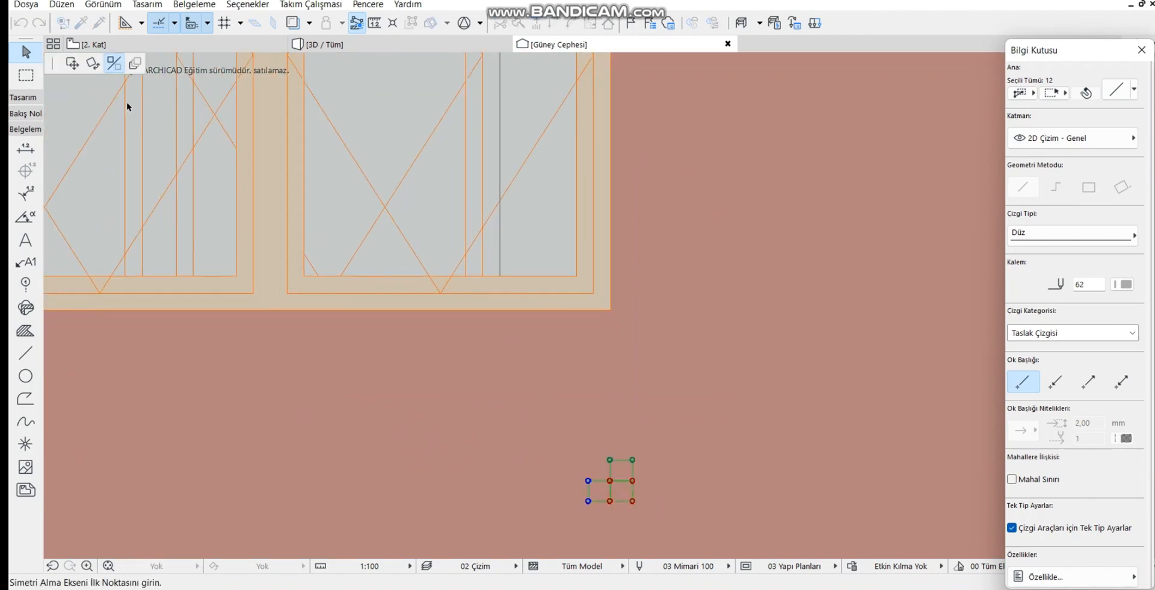
click(72, 64)
click(610, 480)
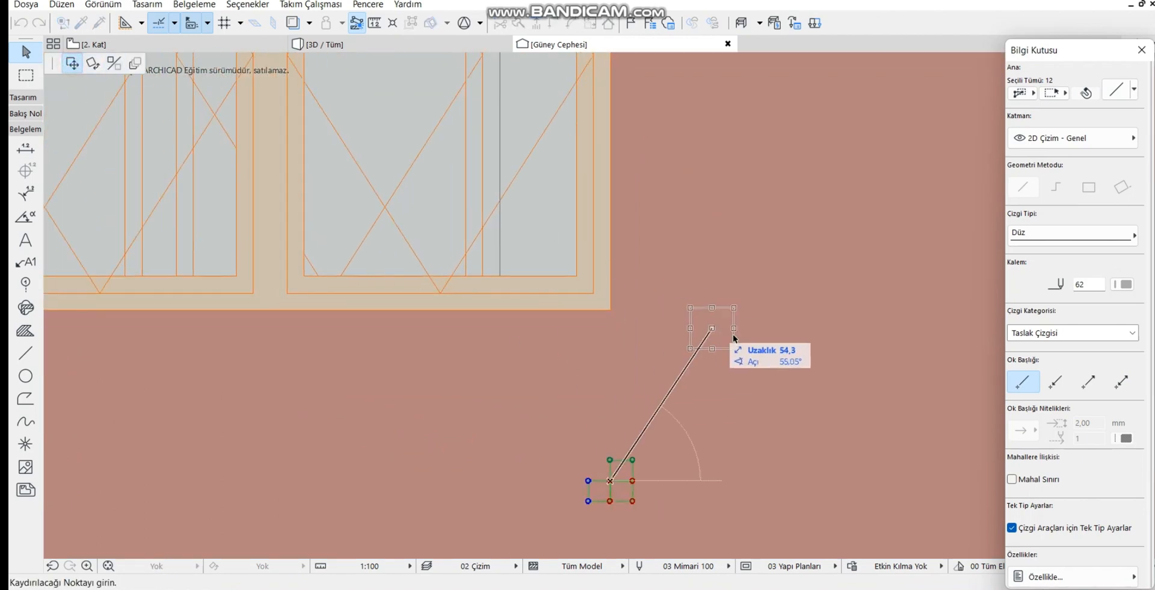
click(612, 311)
scroll(647, 307, down, 6)
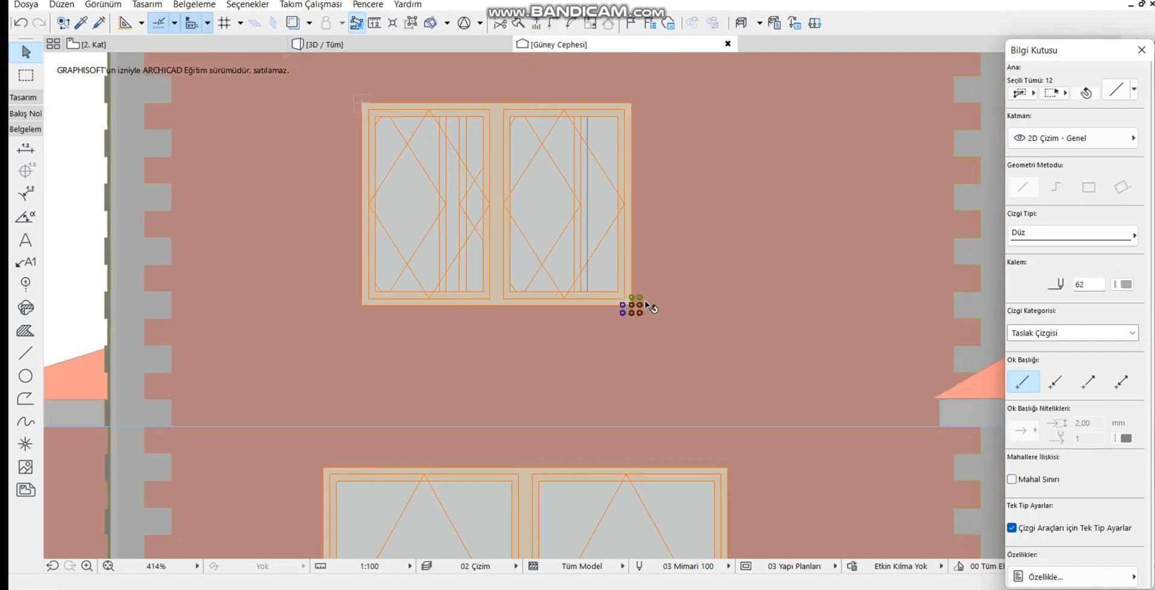
click(74, 319)
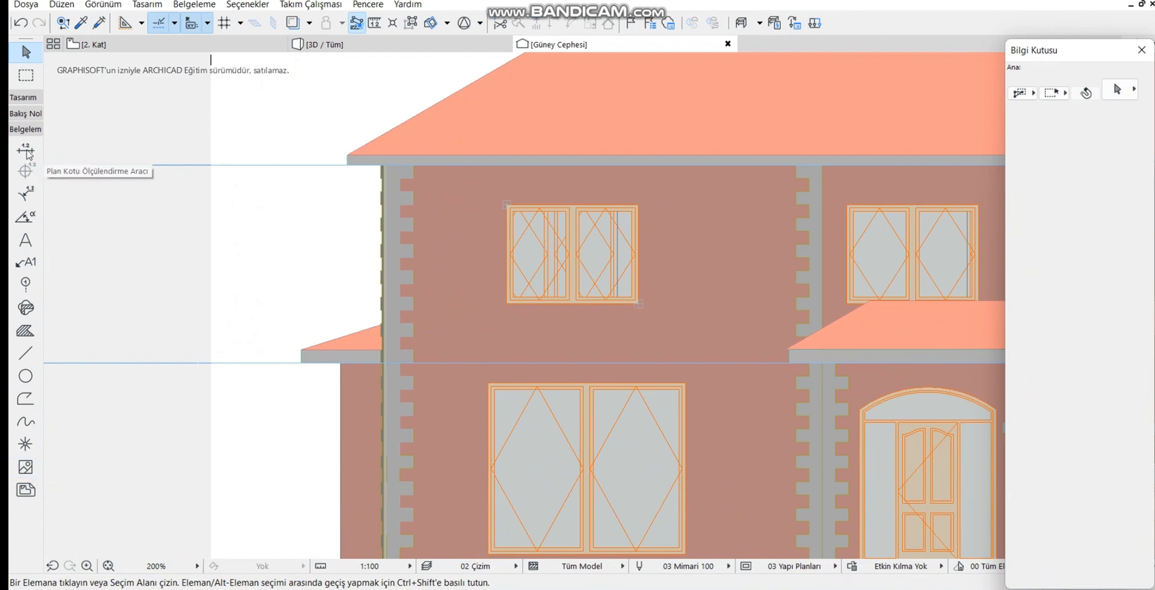
Activate the Morph tool at the leftmost upper-floor window
click(23, 97)
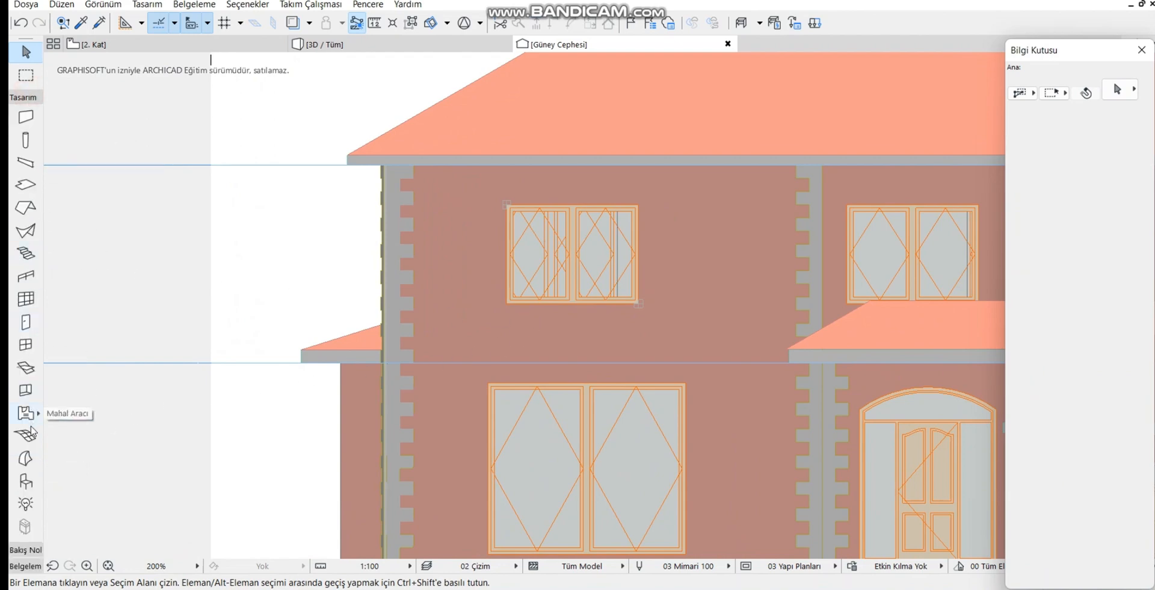
click(25, 458)
scroll(729, 206, up, 3)
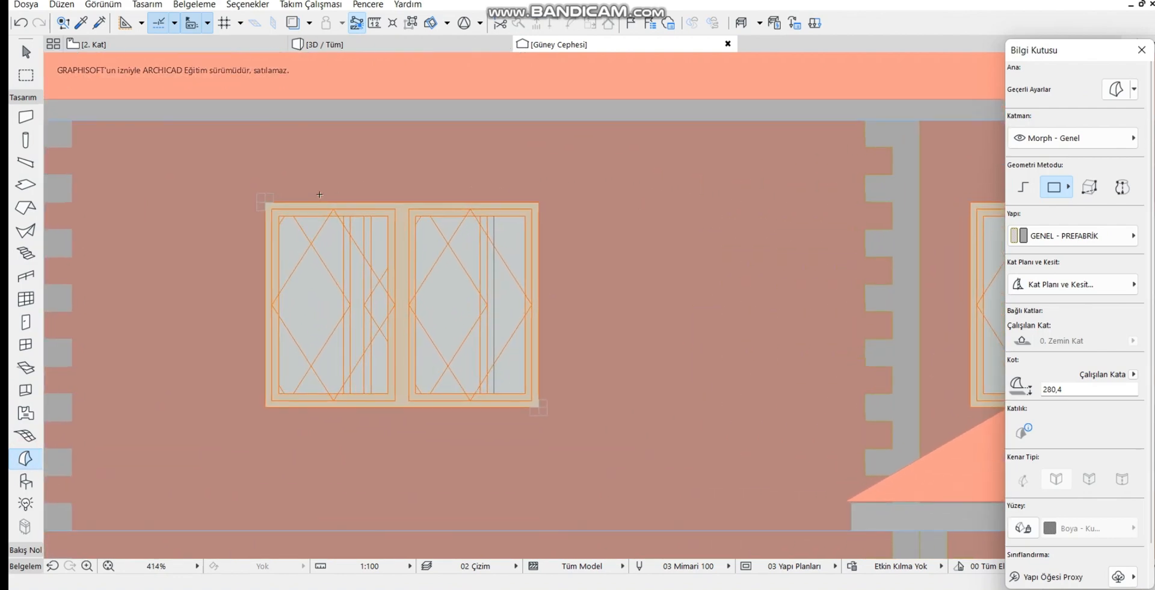
Try to draw a rectangular Morph between the outermost corners of the guide rectangles, and undo it
click(257, 193)
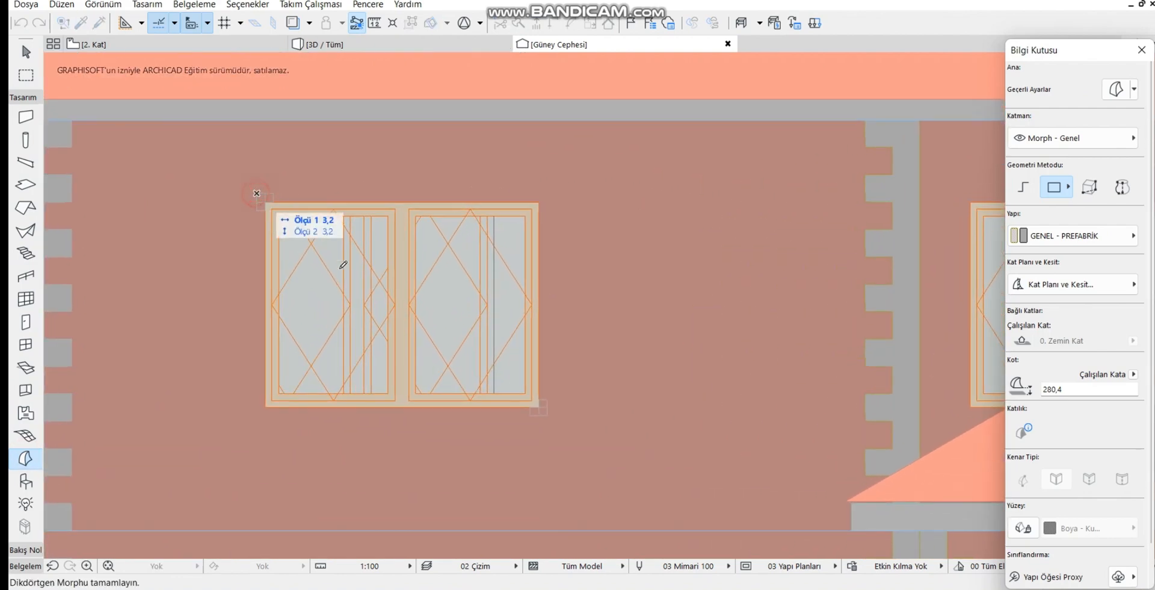
click(548, 414)
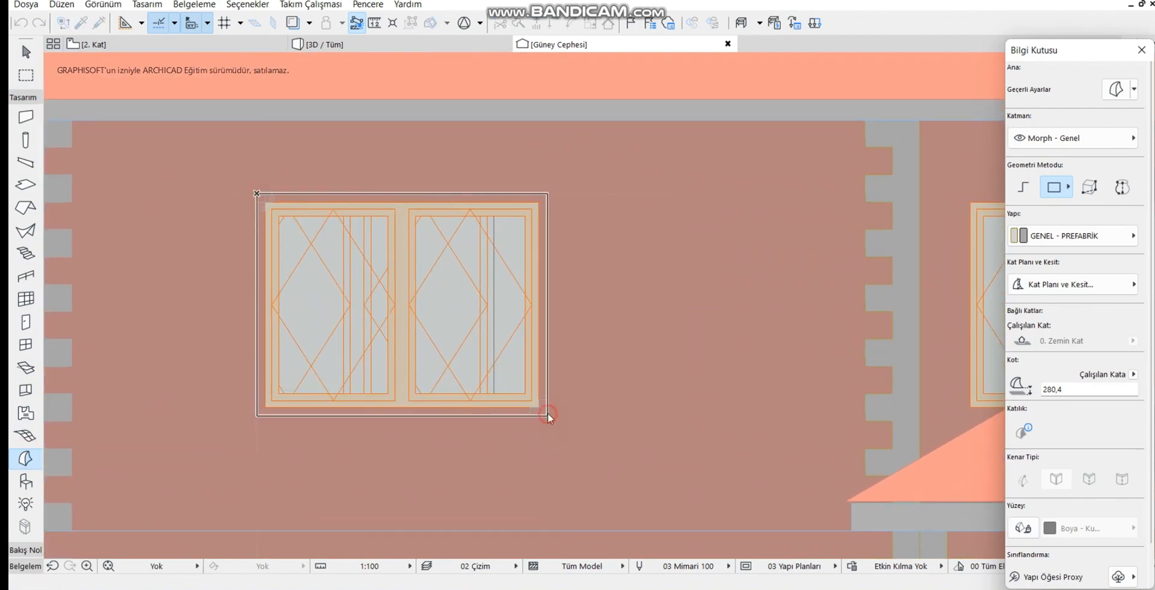
key(ctrl+z)
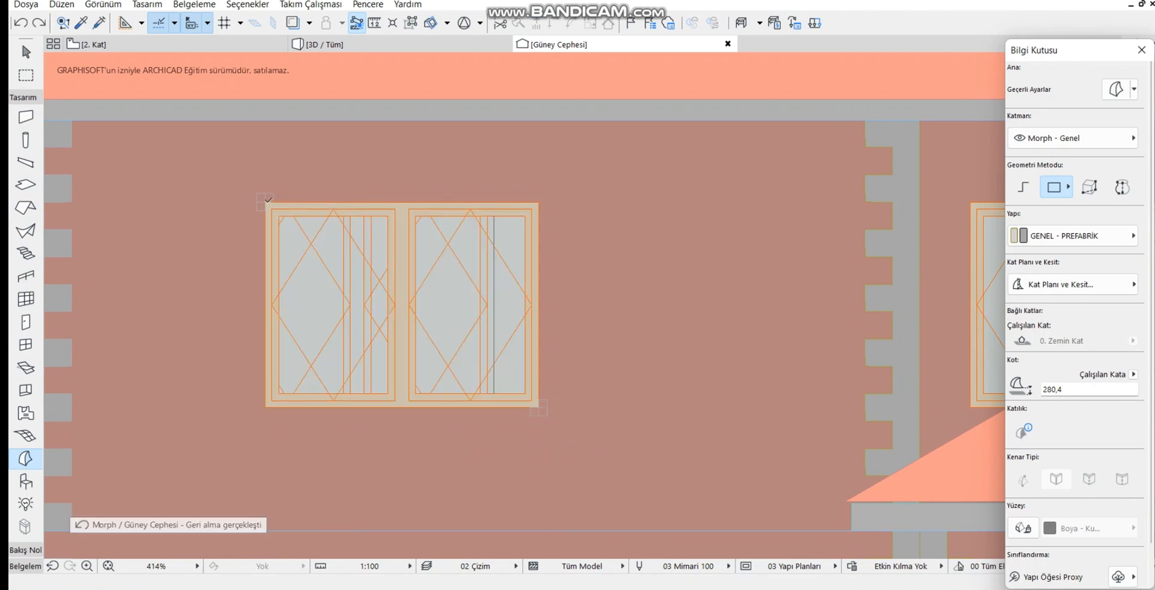
Draw one rectangular Morph over the window frame and a larger one between the guide rectangles' outermost corners
click(266, 202)
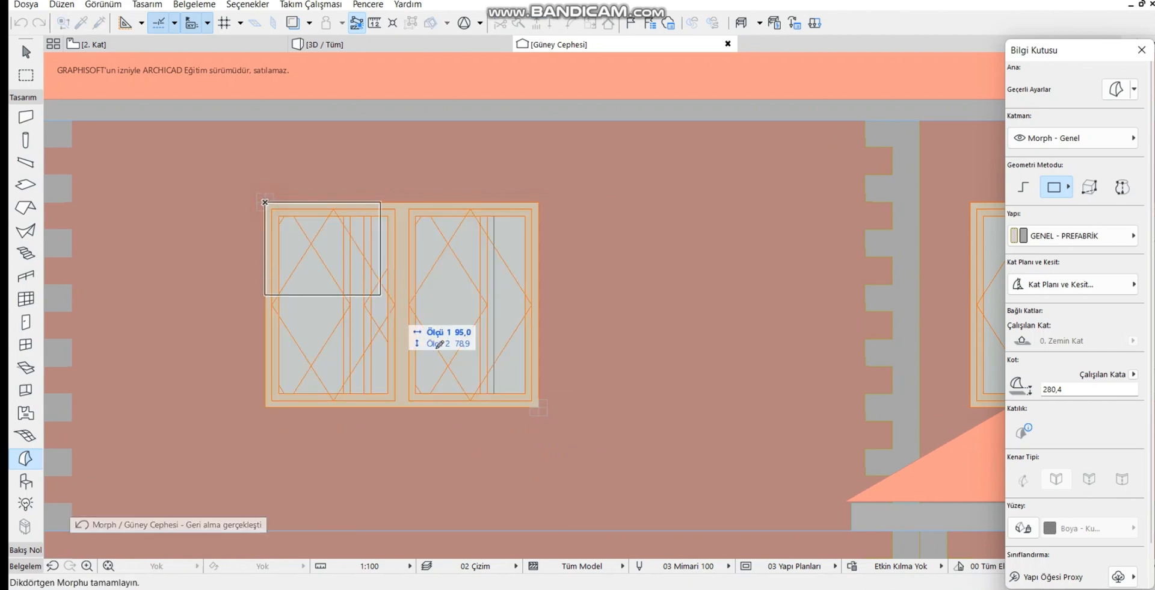
click(538, 407)
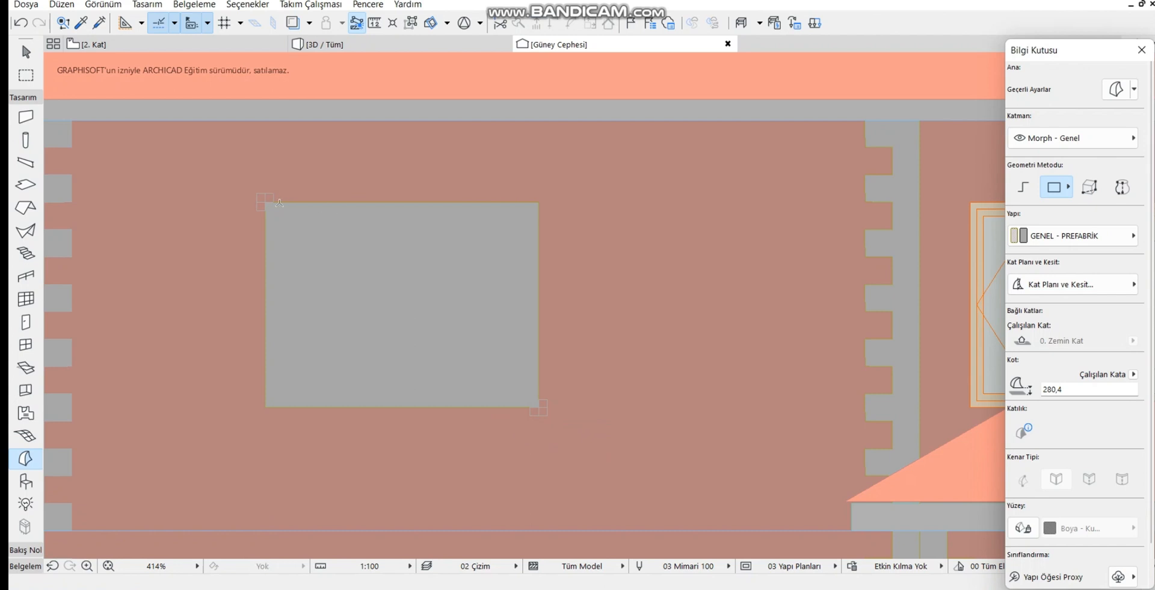
click(257, 193)
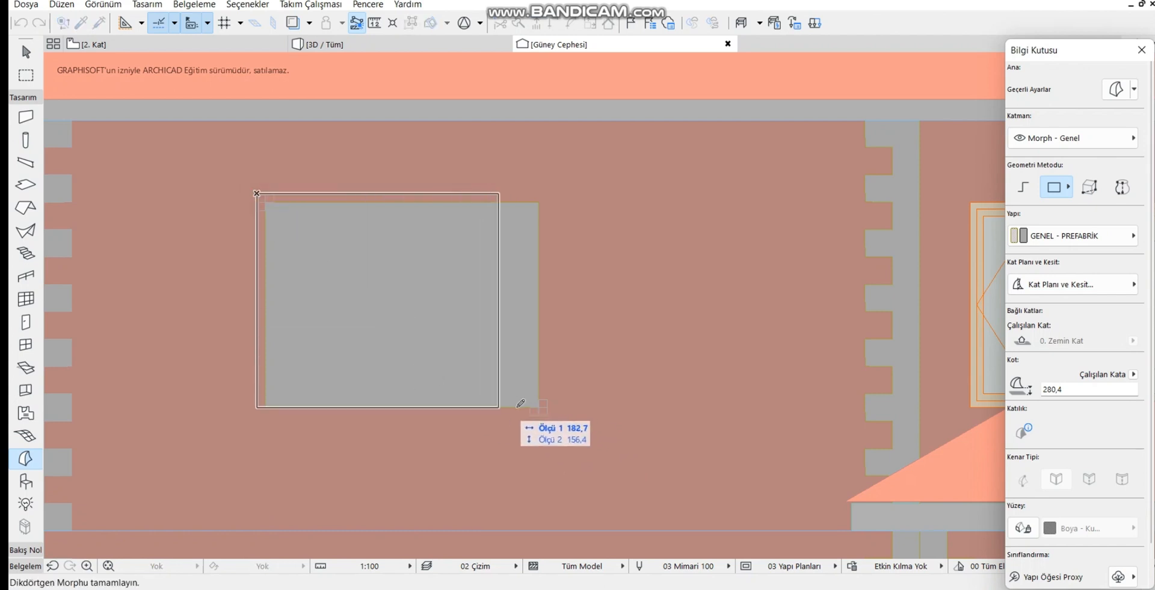
click(548, 414)
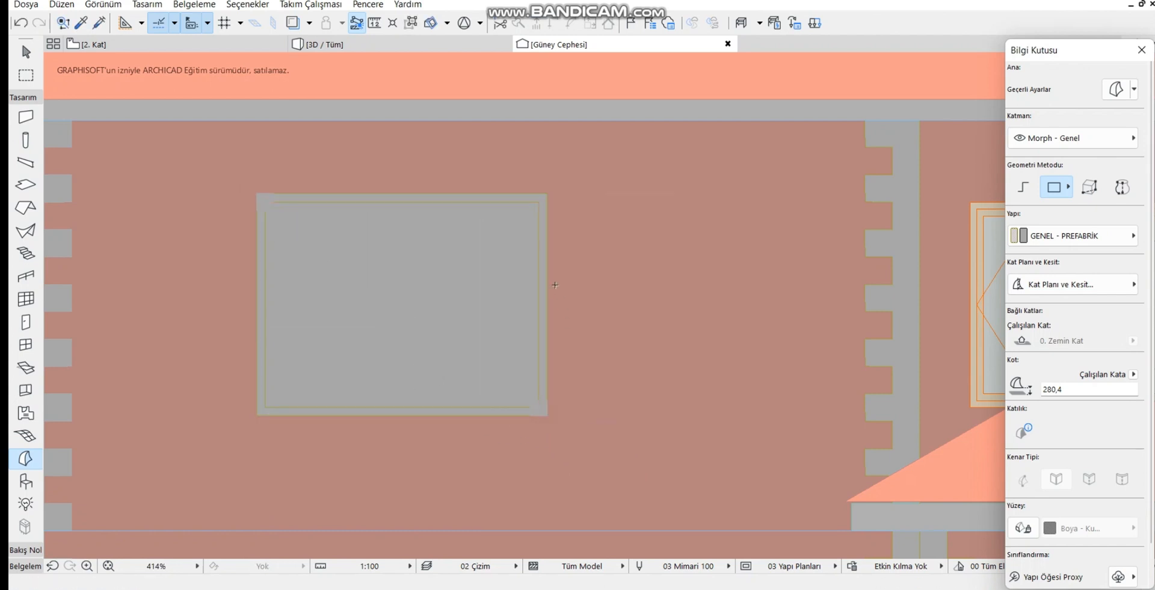
key(Escape)
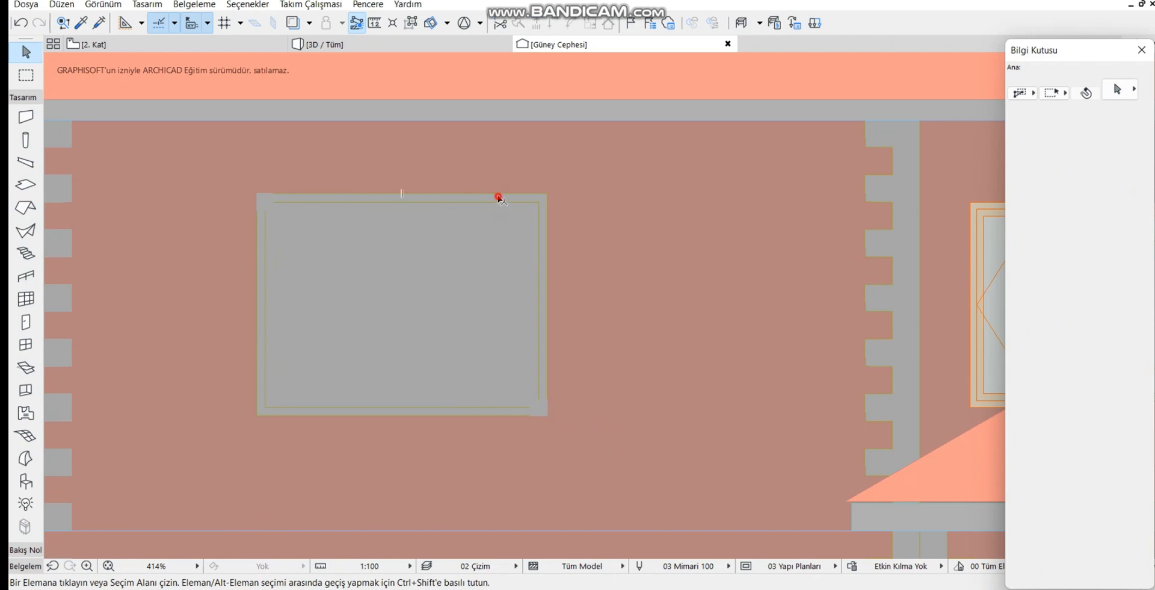
Select both rectangular Morphs and try a Boolean subtraction (Çıkart) with the outer Morph as the target
click(499, 197)
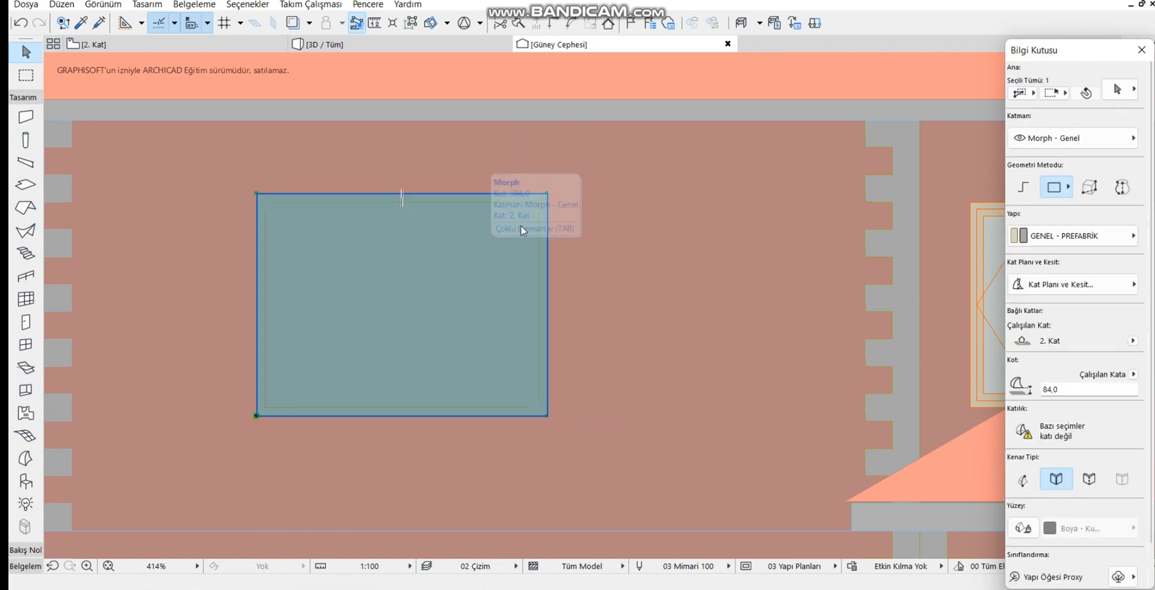
shift+click(539, 203)
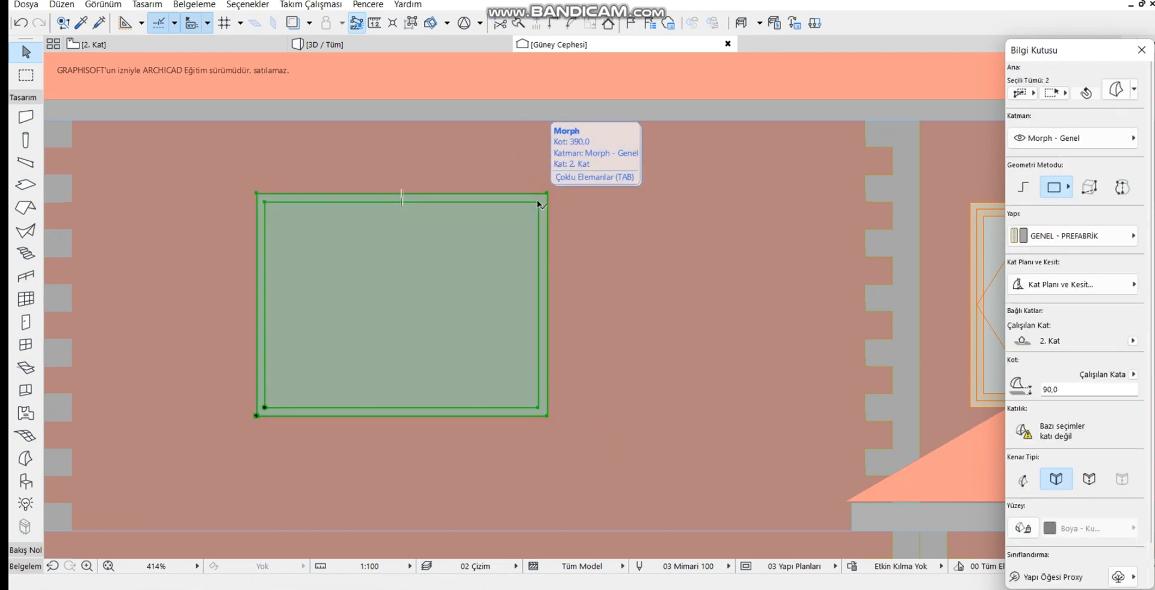
key(Escape)
shift+click(546, 196)
shift+click(539, 208)
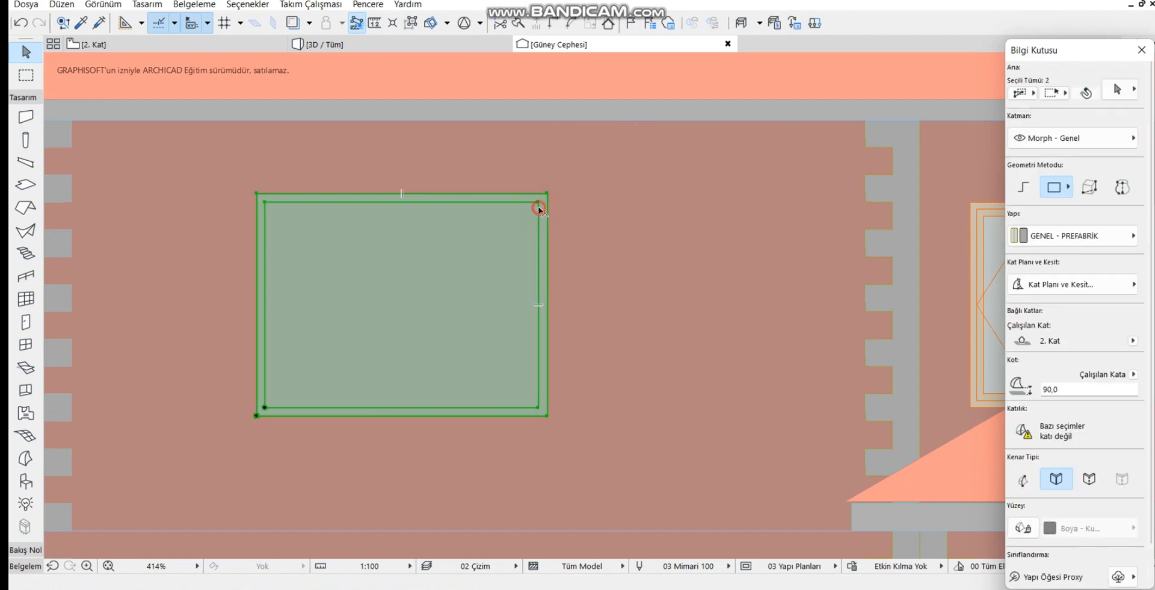
right_click(514, 226)
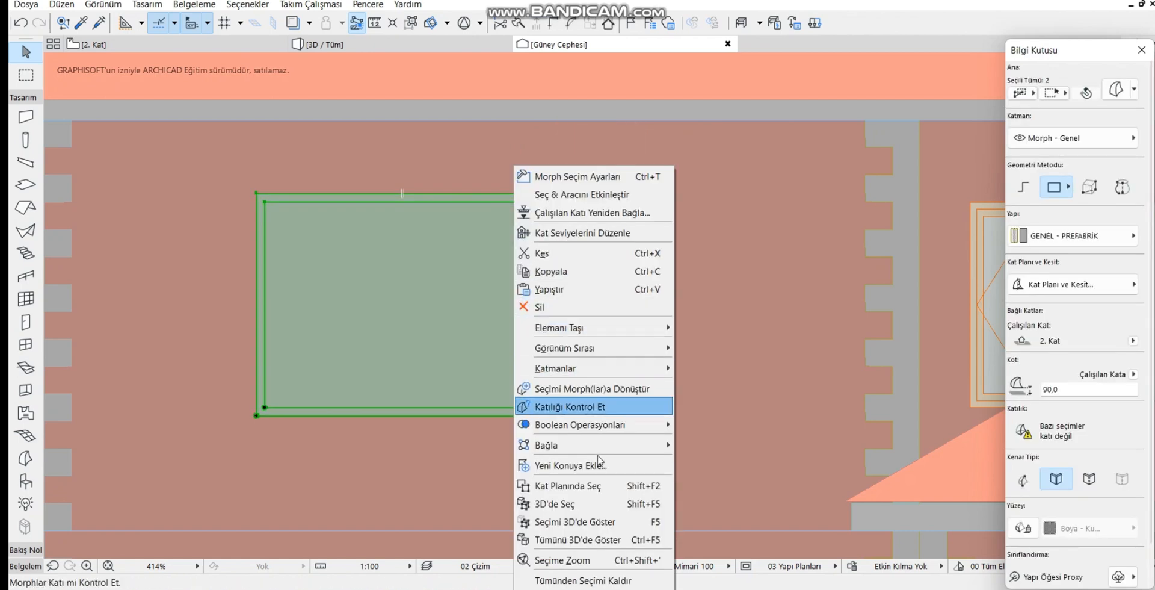
mouse_move(635, 425)
click(706, 443)
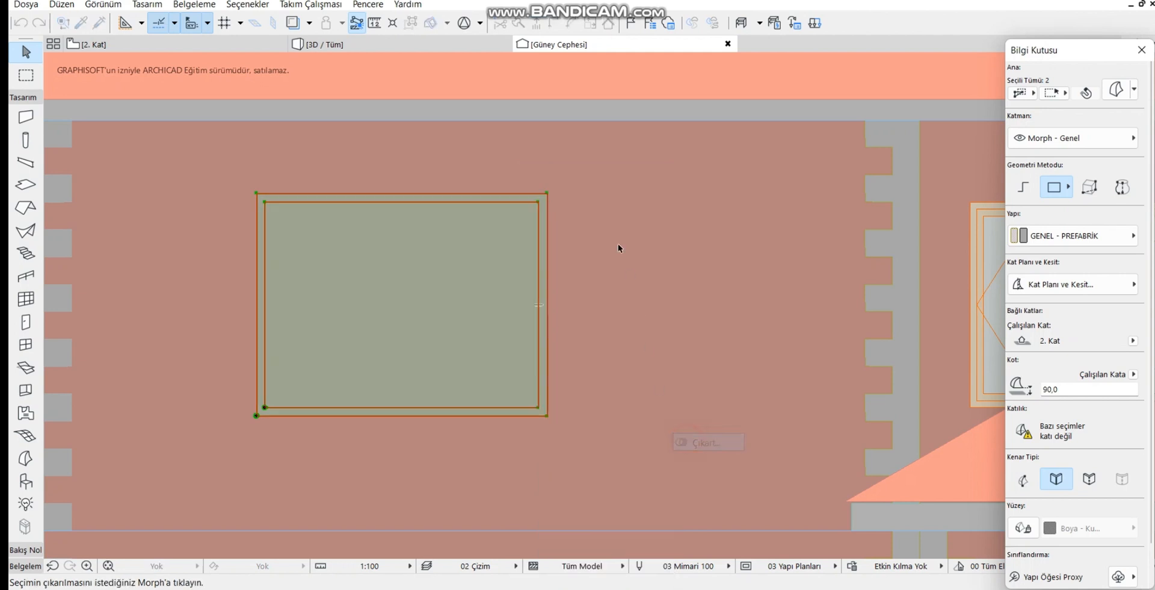
scroll(551, 197, up, 5)
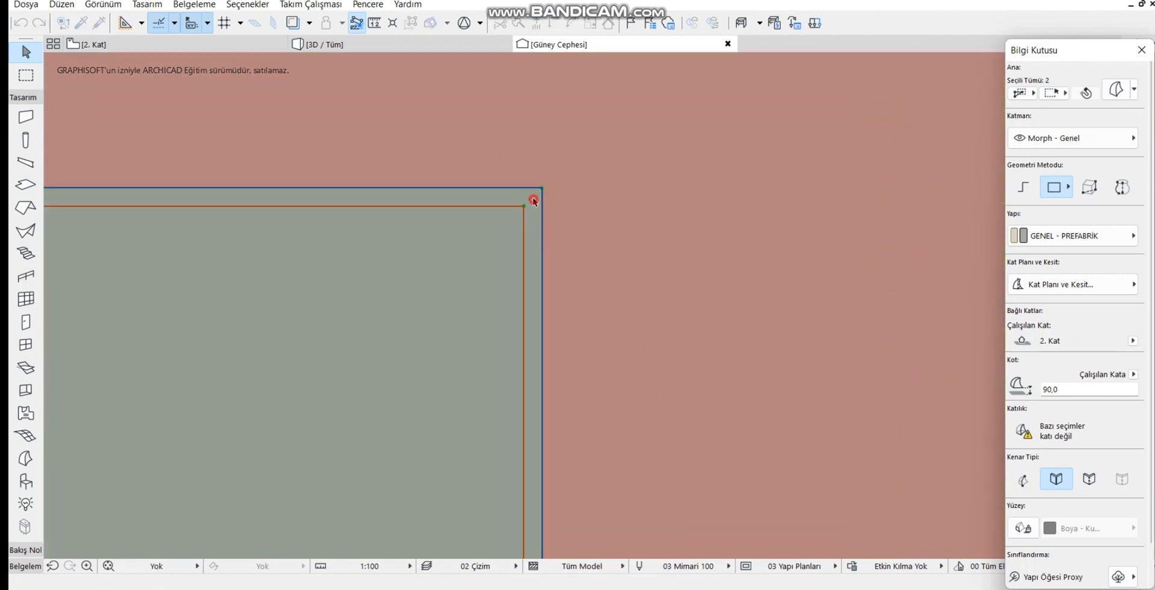
click(535, 203)
click(618, 226)
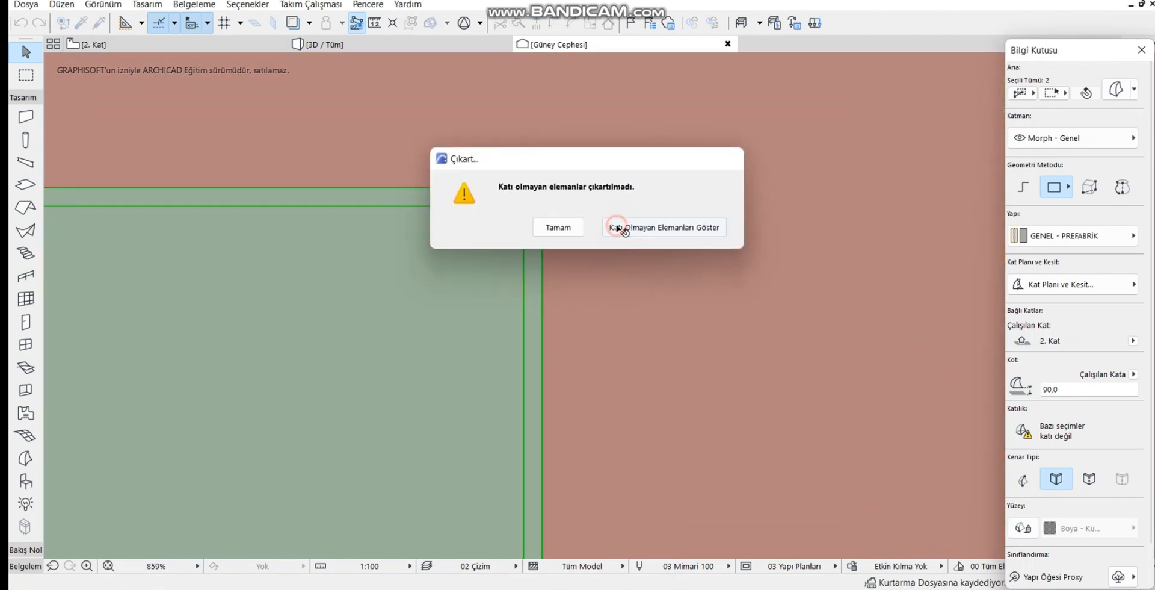
Undo the larger outer Morph and clear the selection
key(ctrl+z)
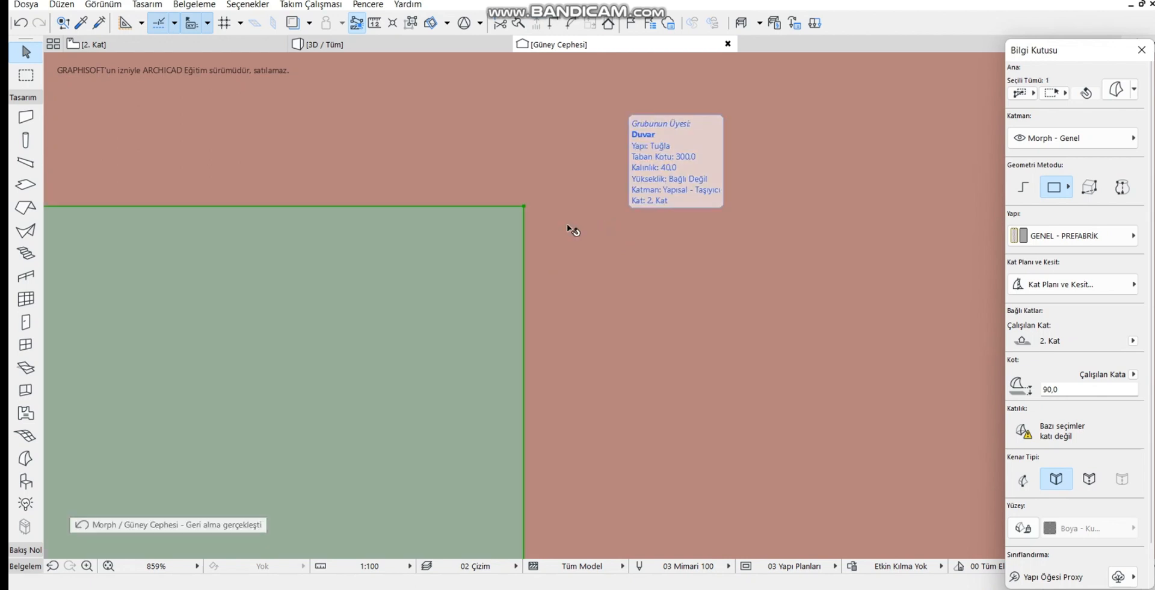
scroll(512, 222, down, 5)
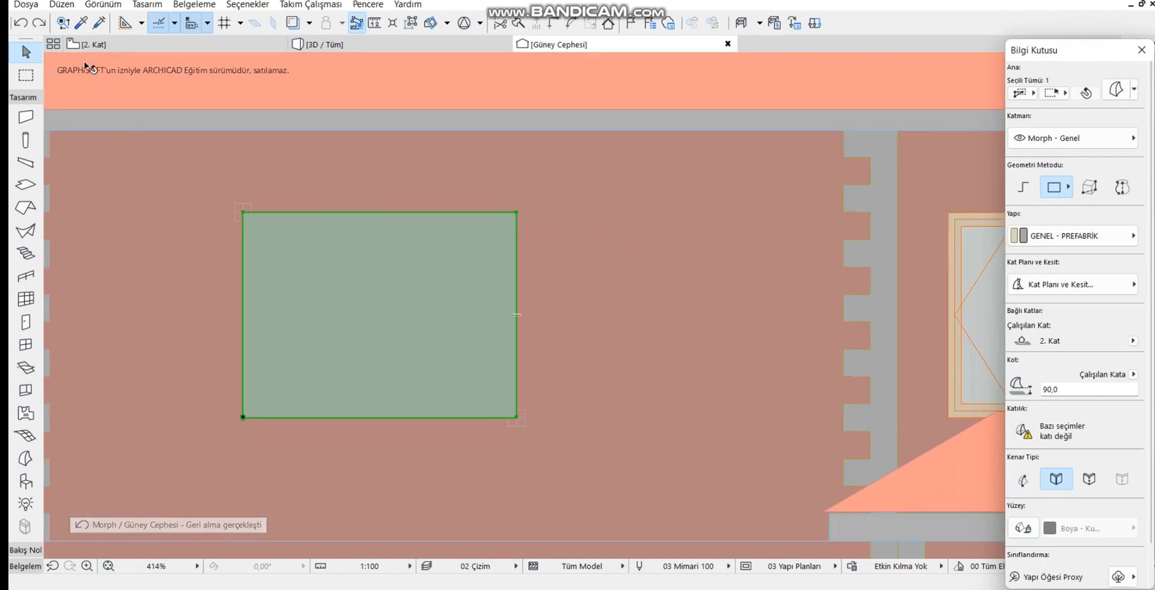
key(Escape)
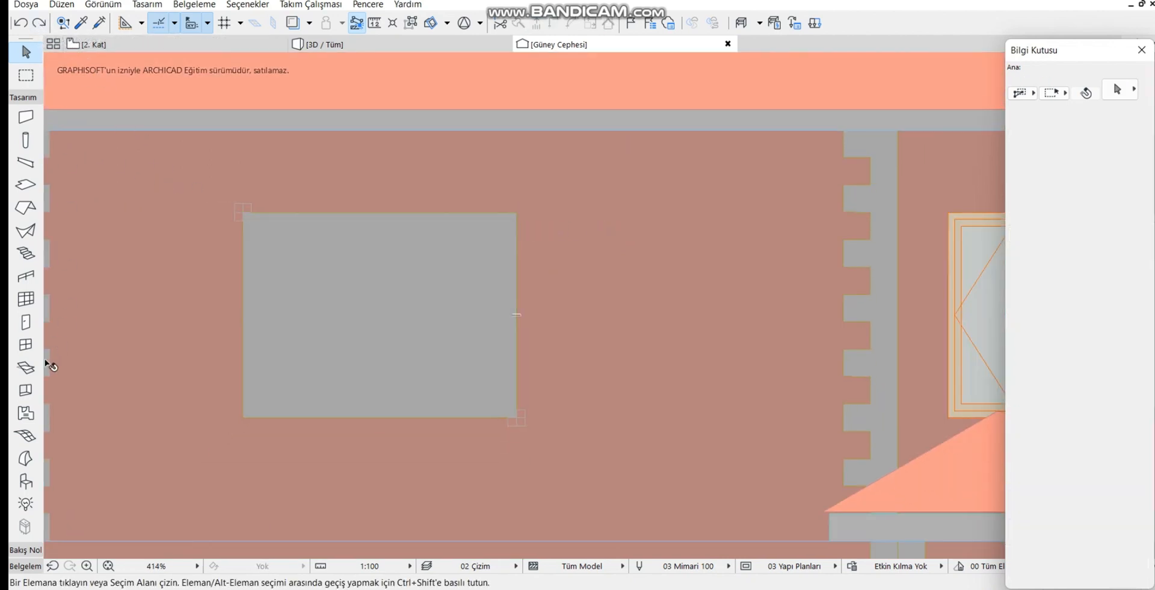
Draw a rectangular Morph between the guide rectangles' outermost corners and show both Morphs in the 3D view with nothing selected
click(26, 458)
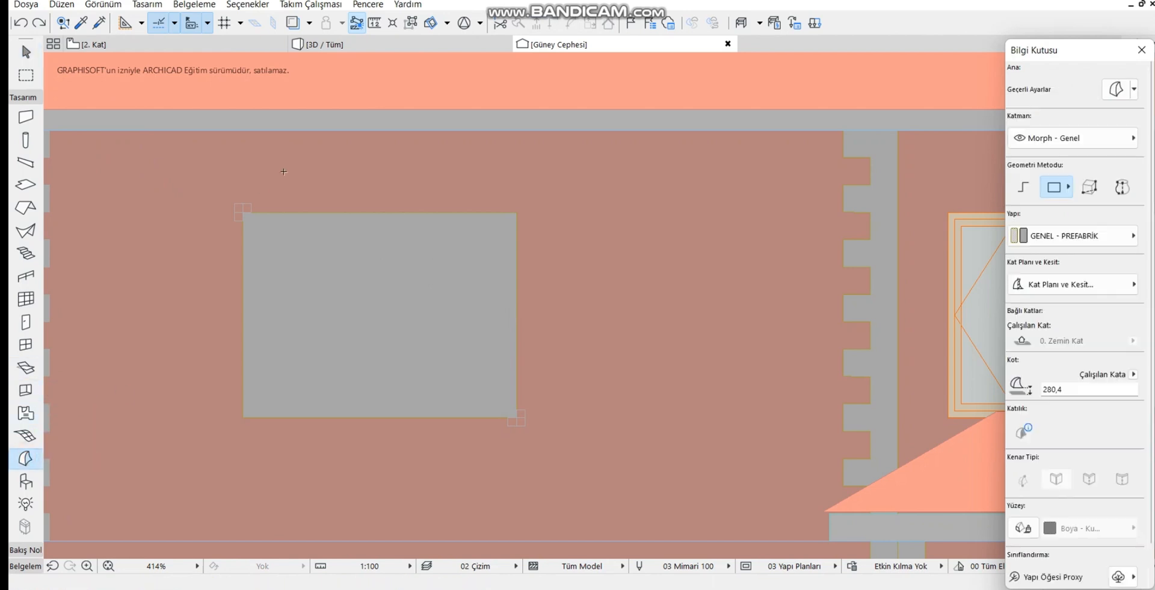
click(235, 202)
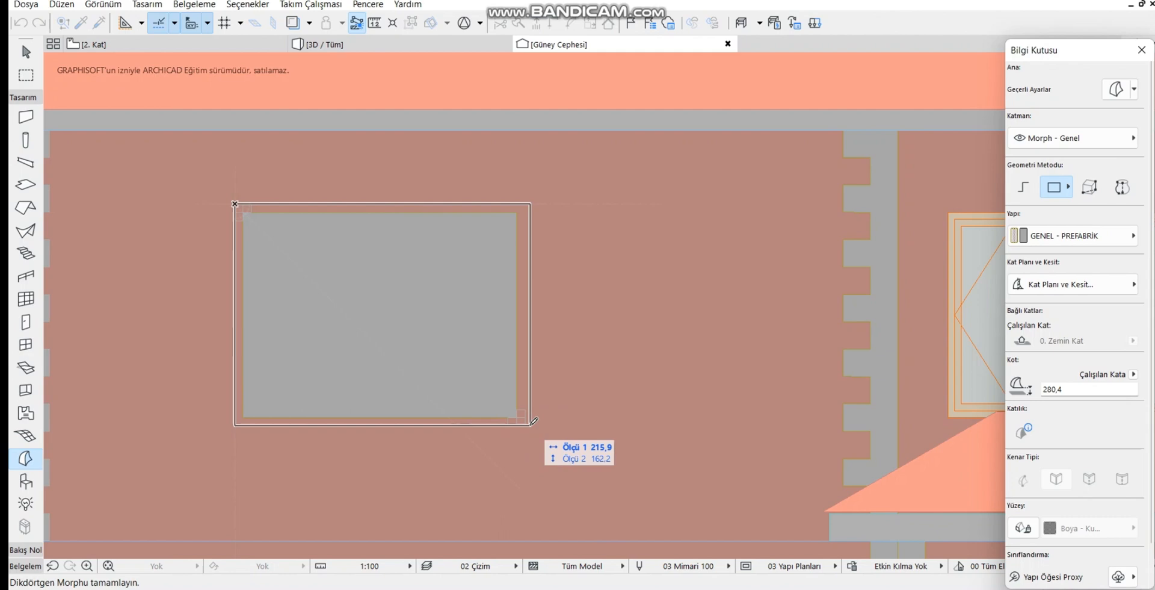
click(526, 425)
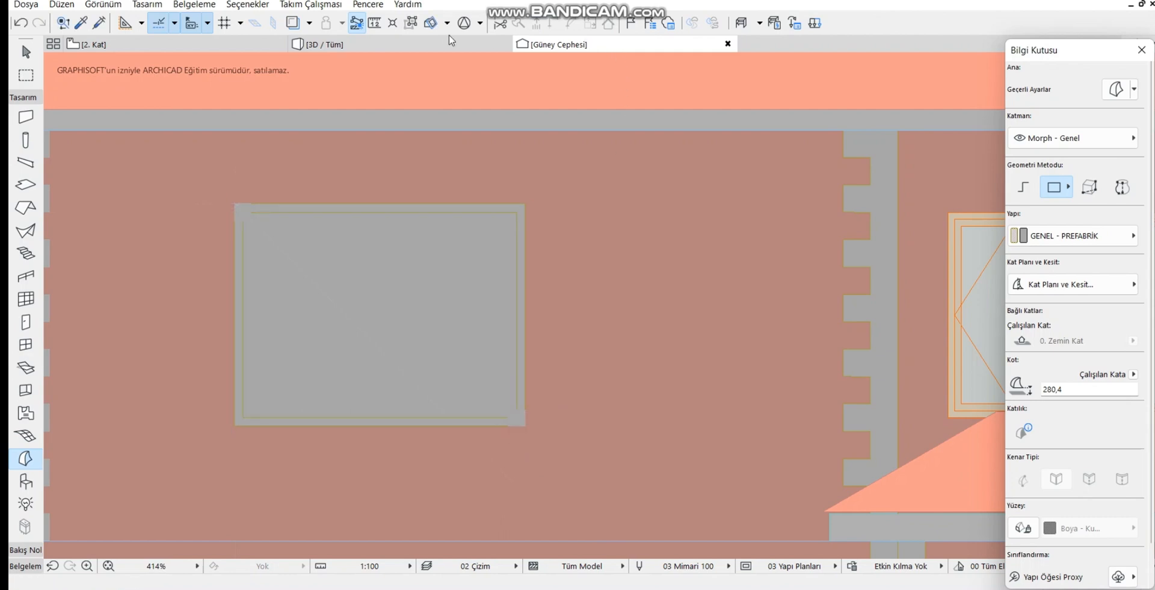
click(451, 40)
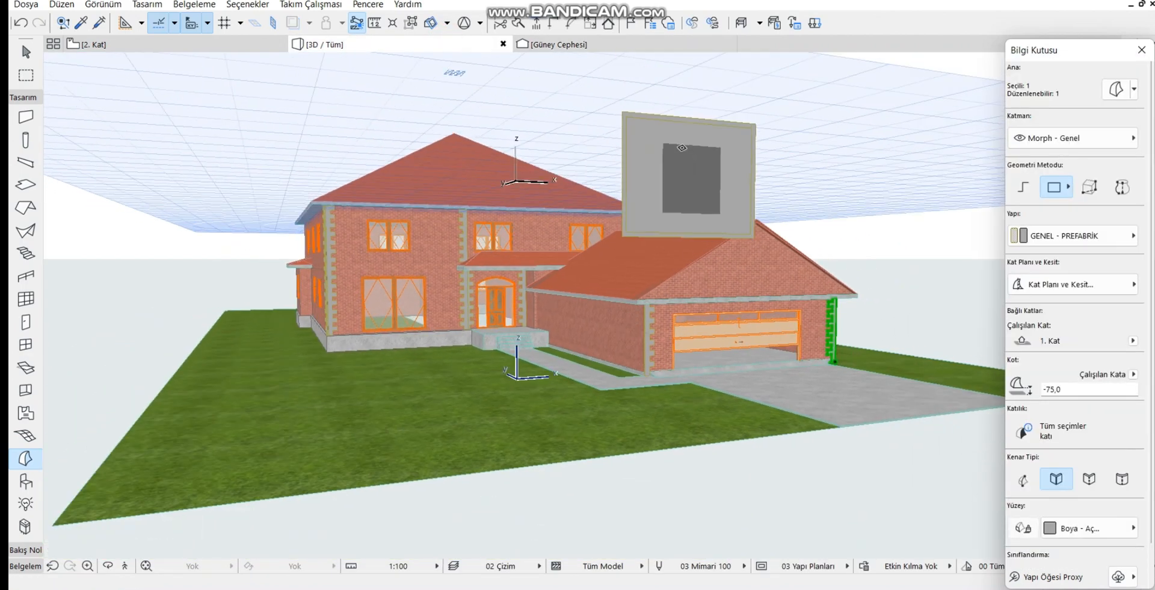
scroll(682, 147, up, 3)
key(Escape)
middle_drag(630, 149, 597, 251)
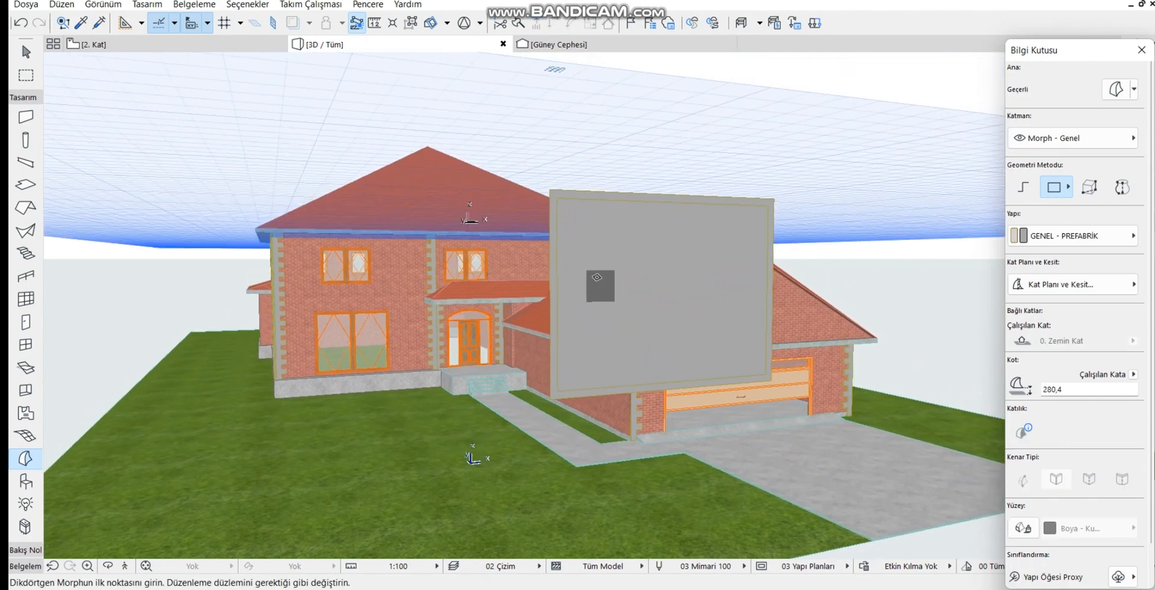
key(Escape)
scroll(572, 217, up, 3)
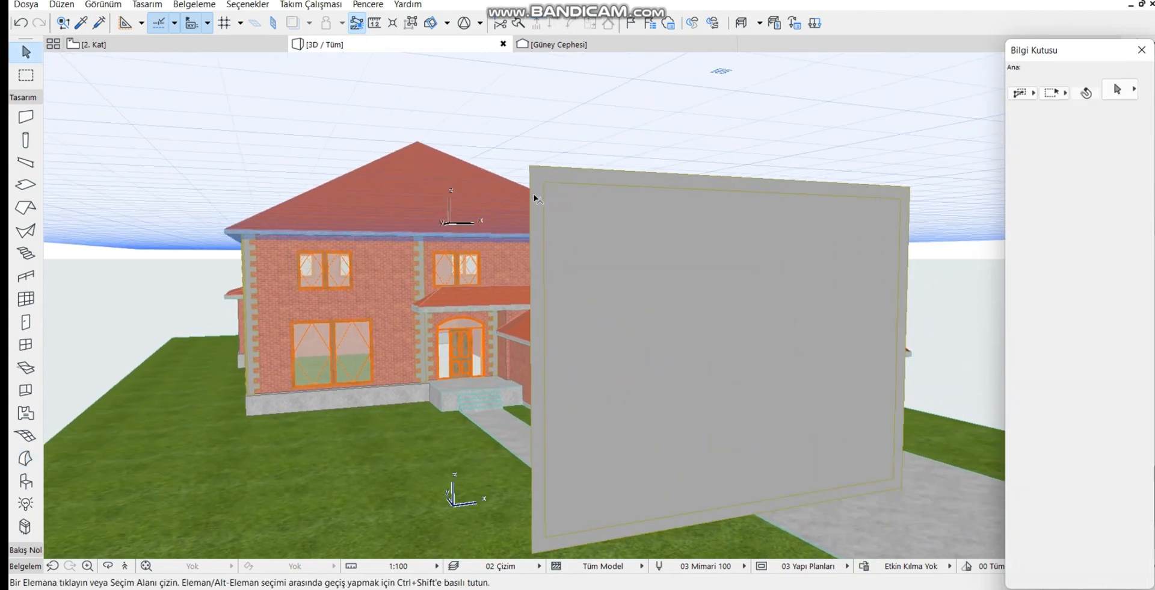
click(536, 199)
click(539, 191)
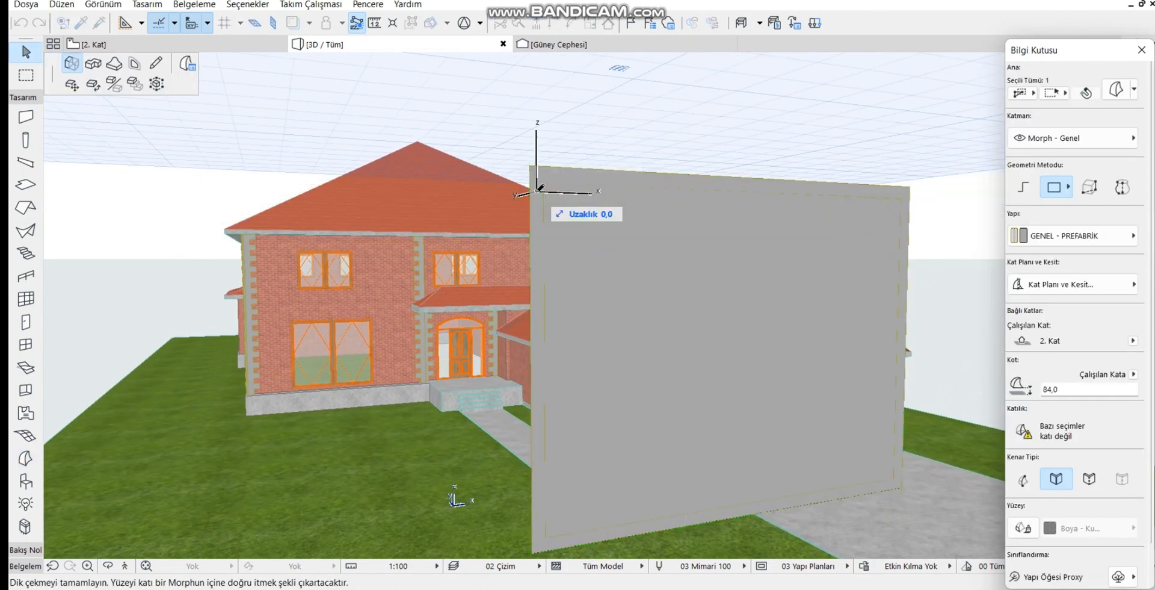
key(Escape)
key(Escape)
Extrude the inner rectangular Morph about 157 deep toward the house and clear the selection
click(603, 221)
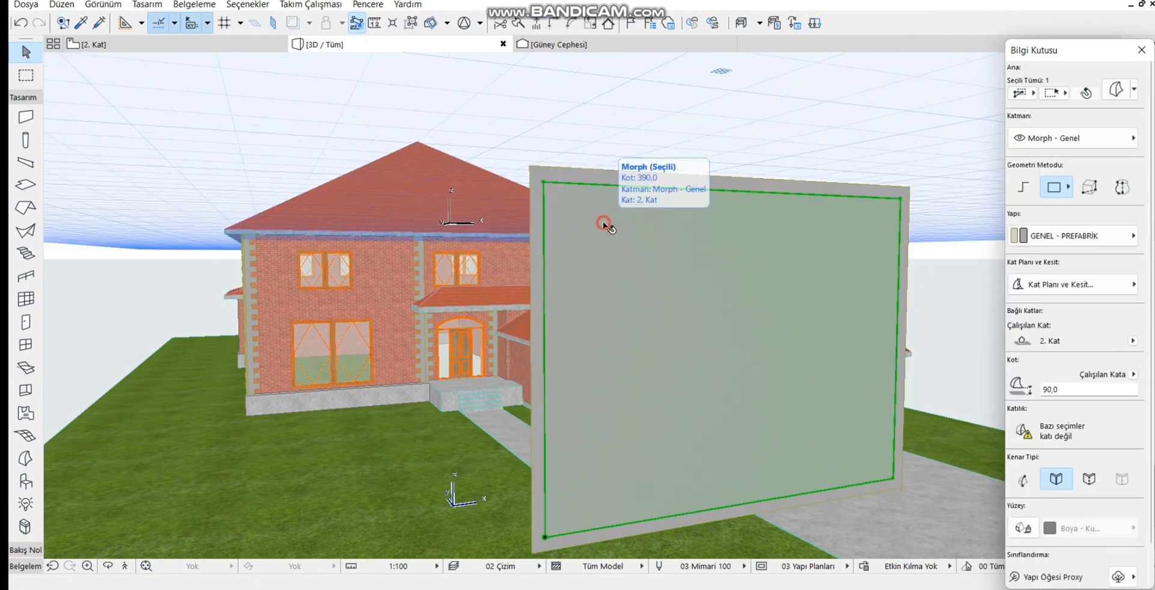
click(603, 224)
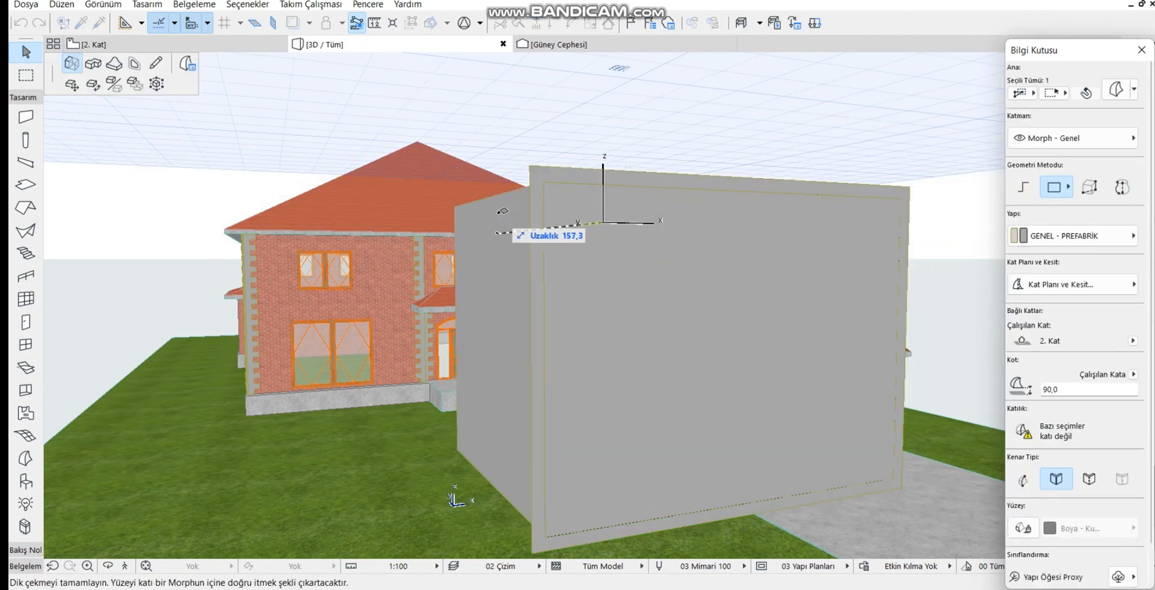
click(500, 212)
key(Escape)
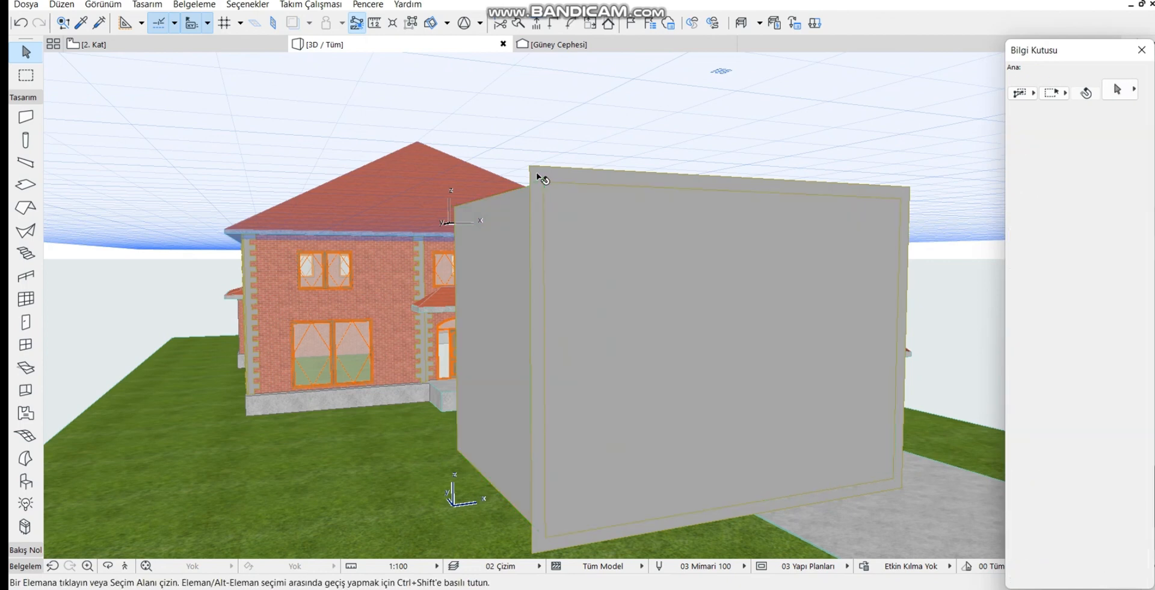
Try to extrude the outer rectangular Morph freehand toward the house, and undo it
click(537, 172)
click(538, 175)
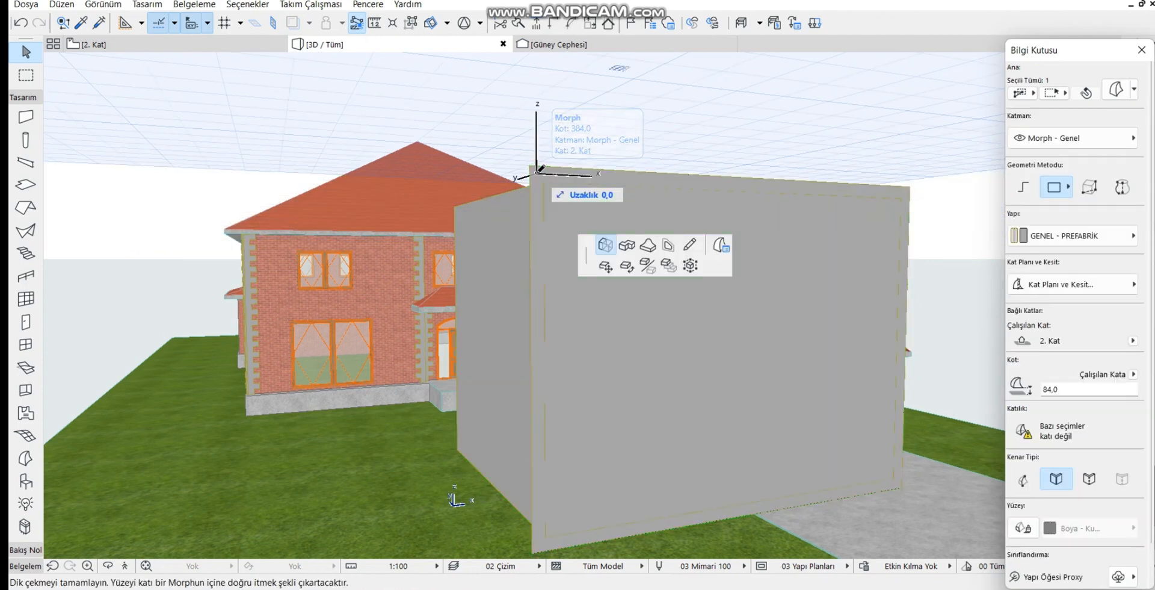
click(492, 208)
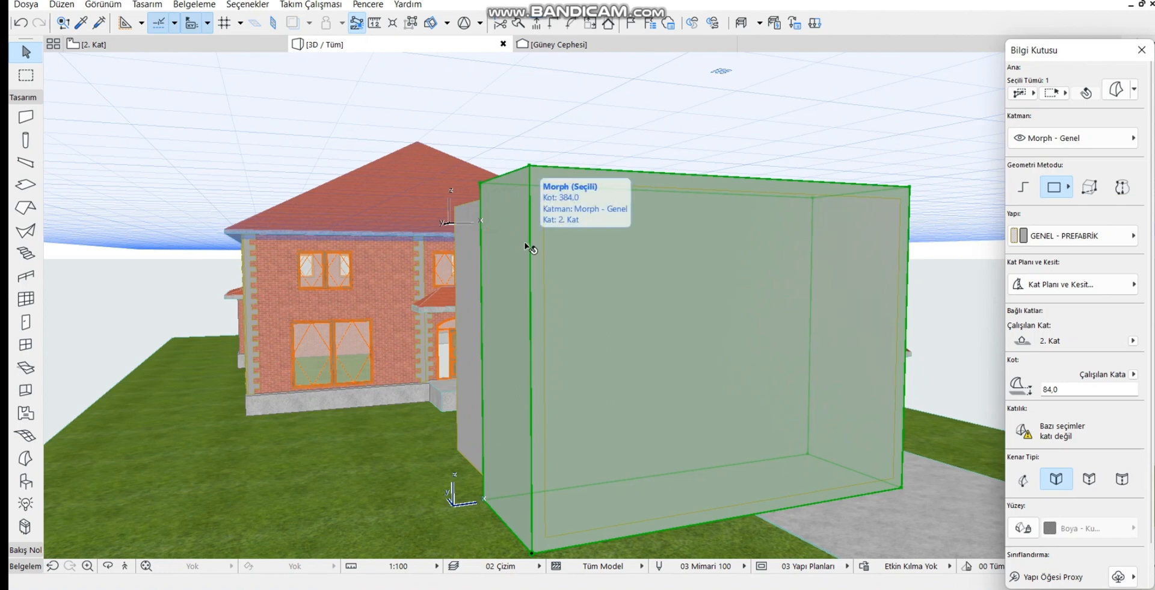
key(ctrl+z)
Extrude the outer rectangular Morph by 6 toward the house
click(562, 172)
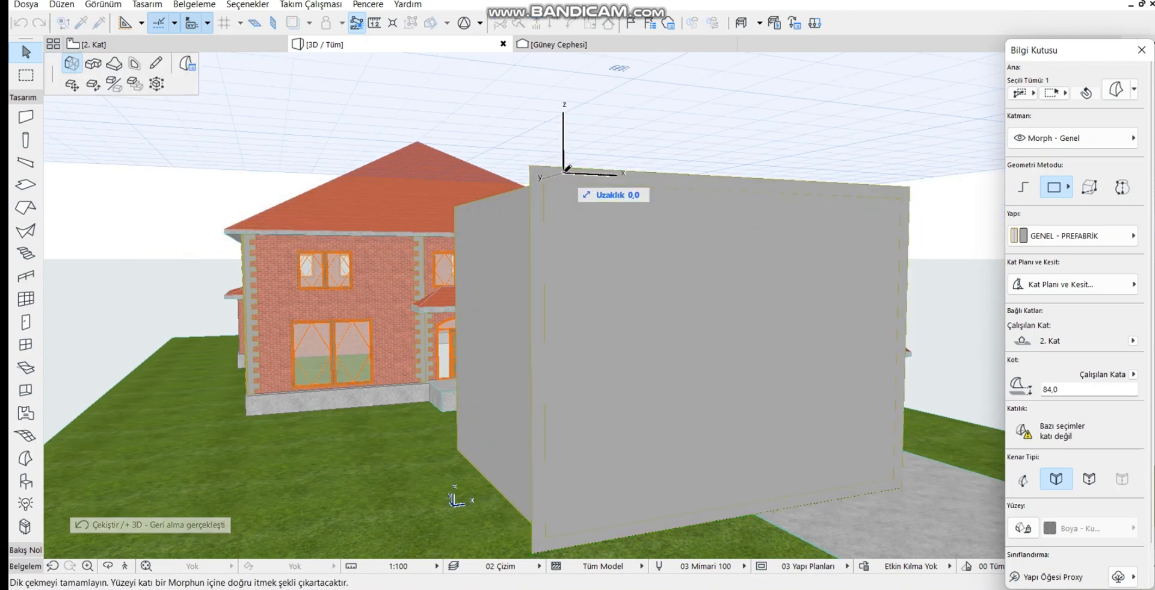
text(6)
key(Return)
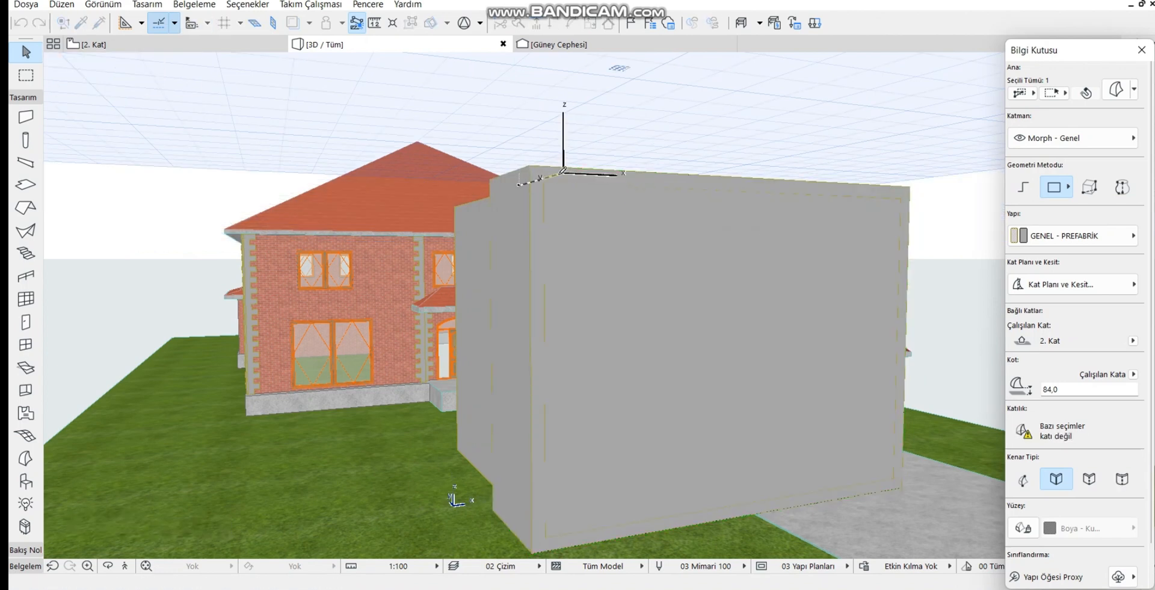
Subtract the deep inner Morph from the thin outer Morph with the Boolean operation Çıkart to leave a hollow frame
shift+click(511, 250)
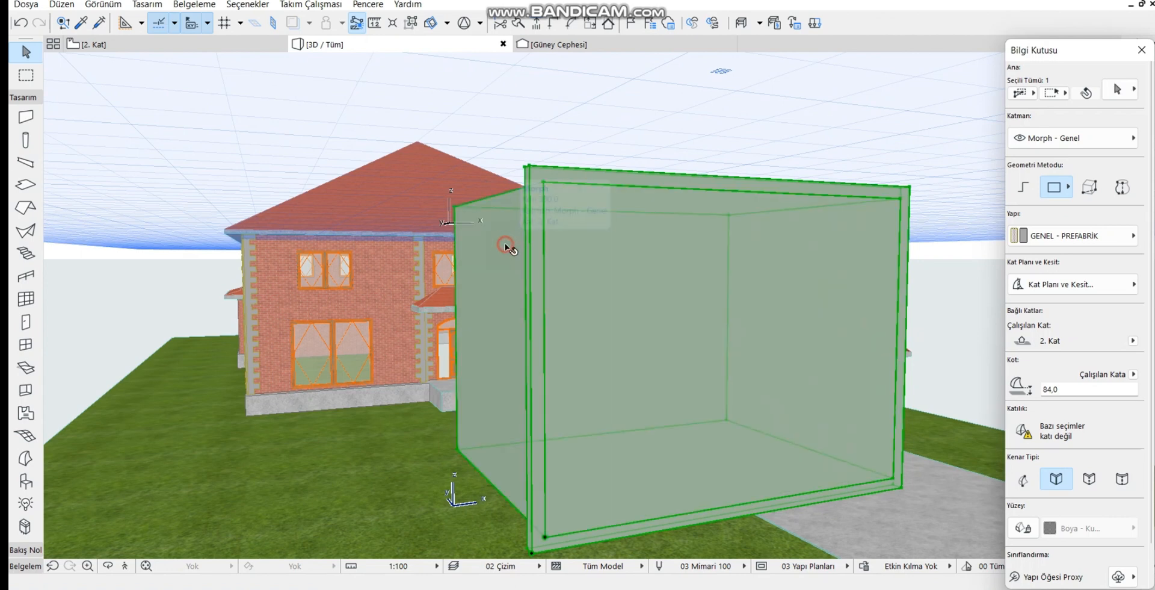
right_click(482, 274)
mouse_move(602, 367)
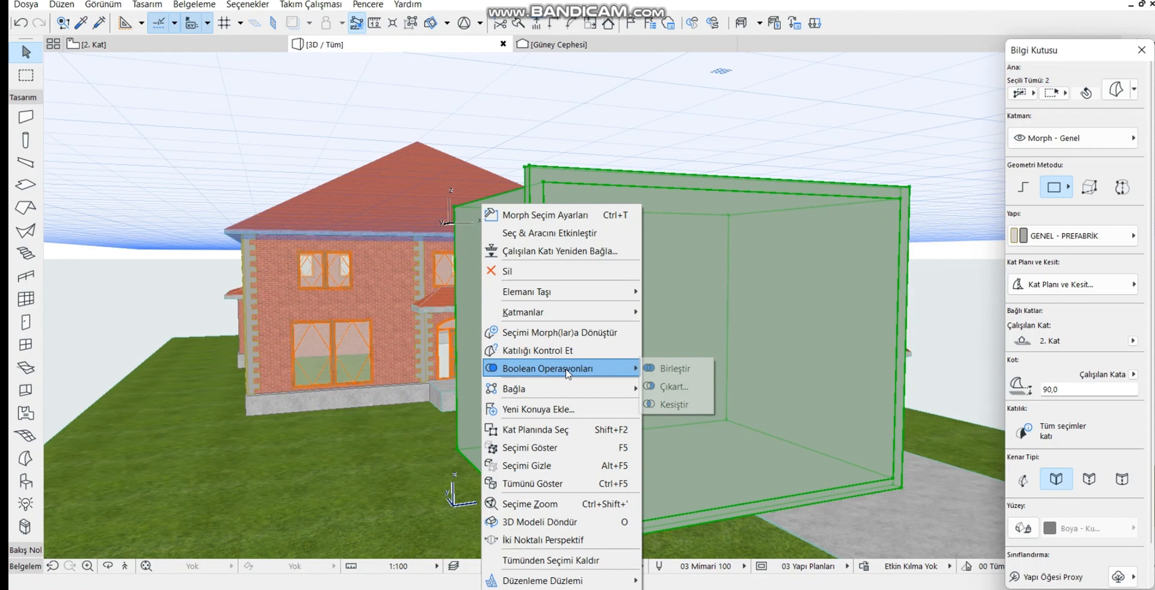
click(673, 386)
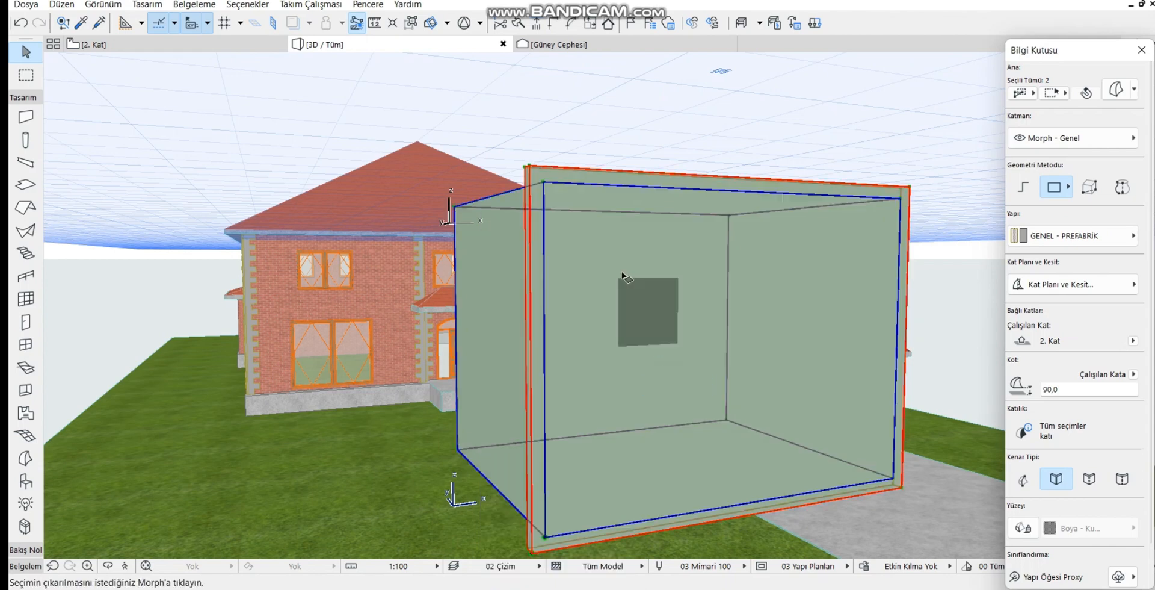
click(542, 181)
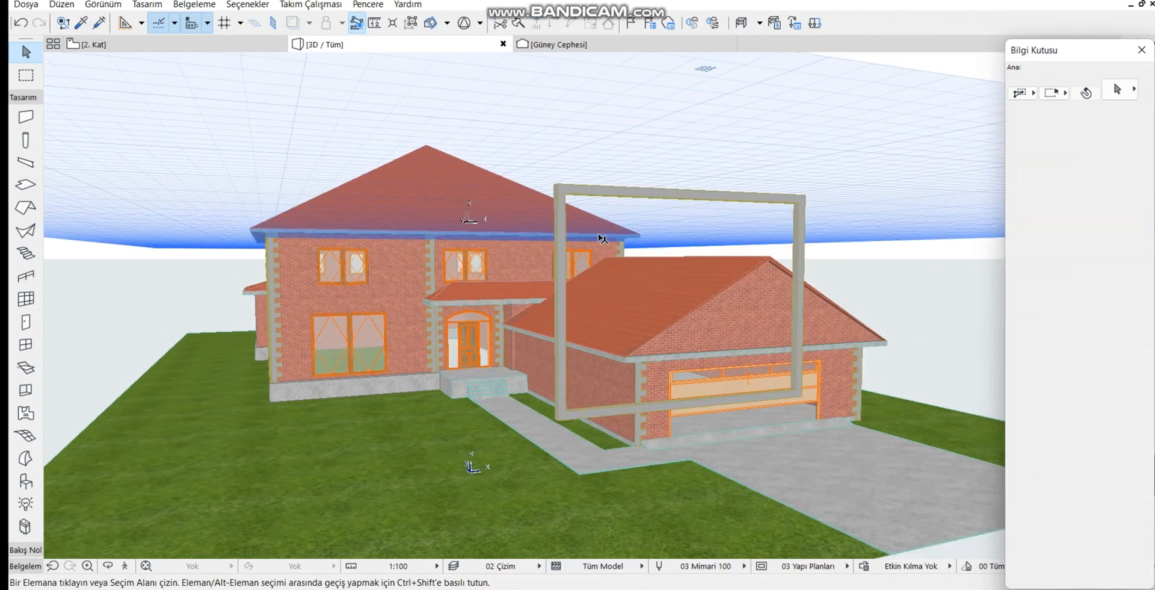
Move the hollow Morph frame by its lower corner onto the south facade around the upper-floor window
scroll(554, 428, up, 3)
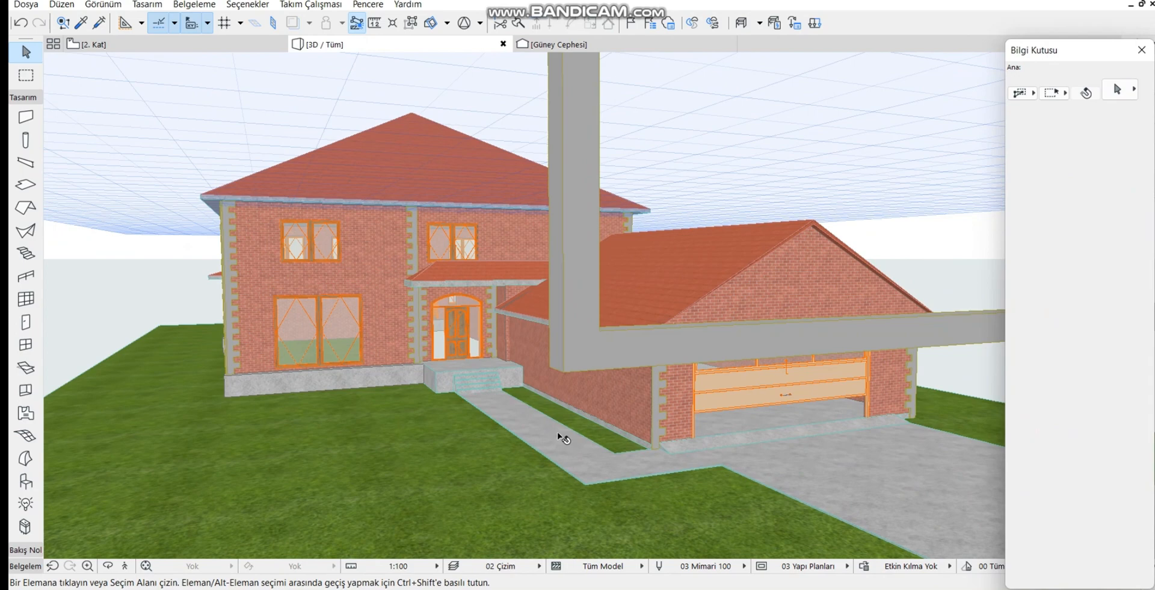
click(547, 368)
scroll(551, 368, down, 2)
click(578, 391)
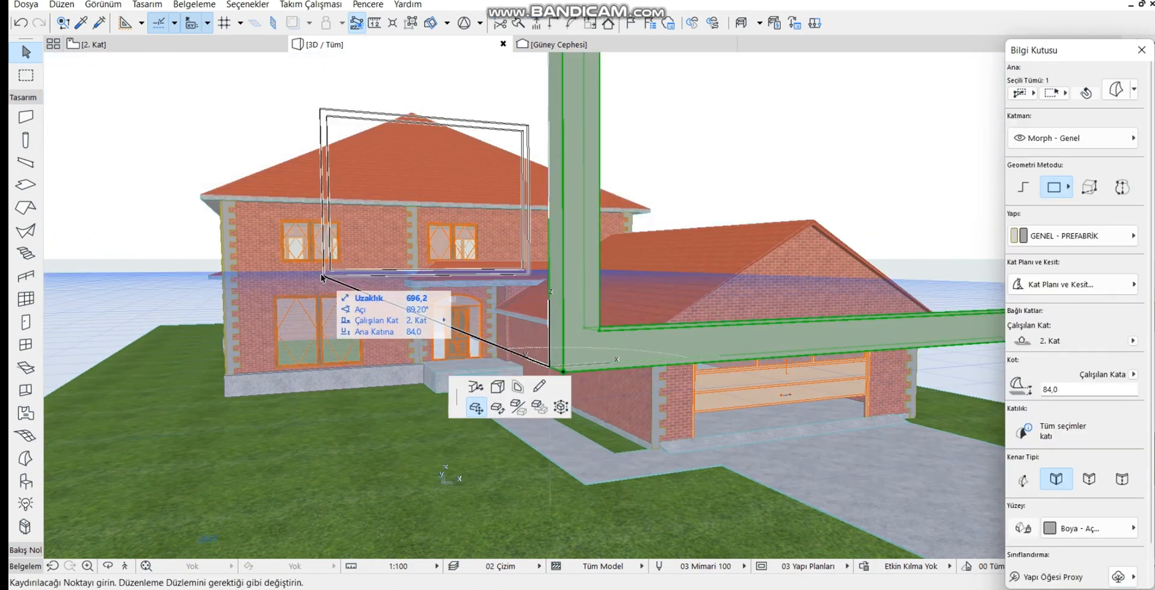
click(385, 269)
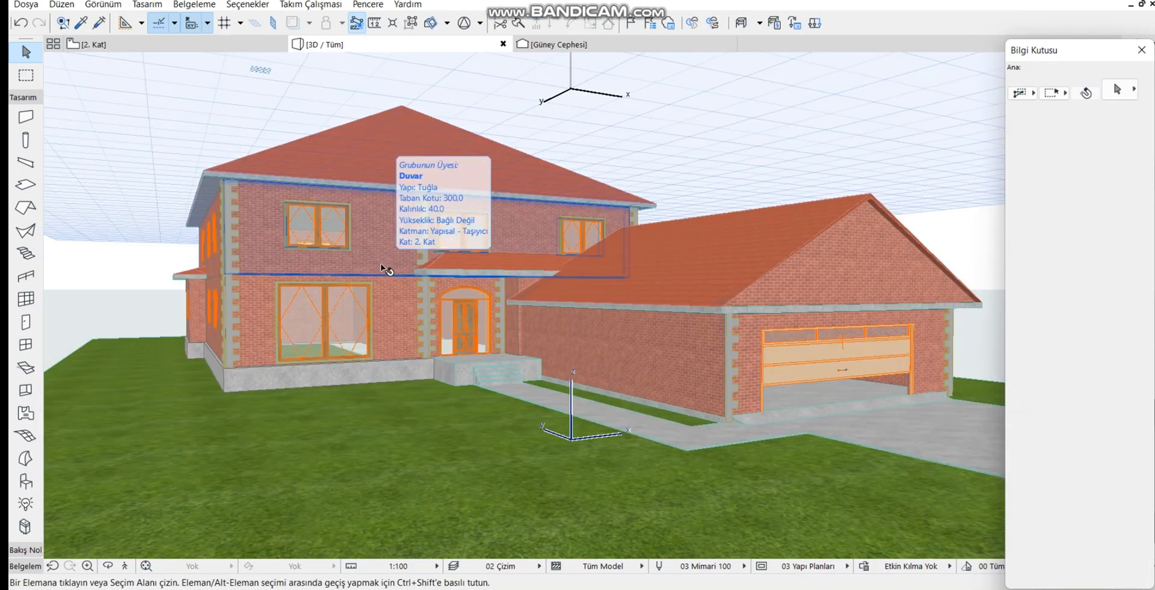